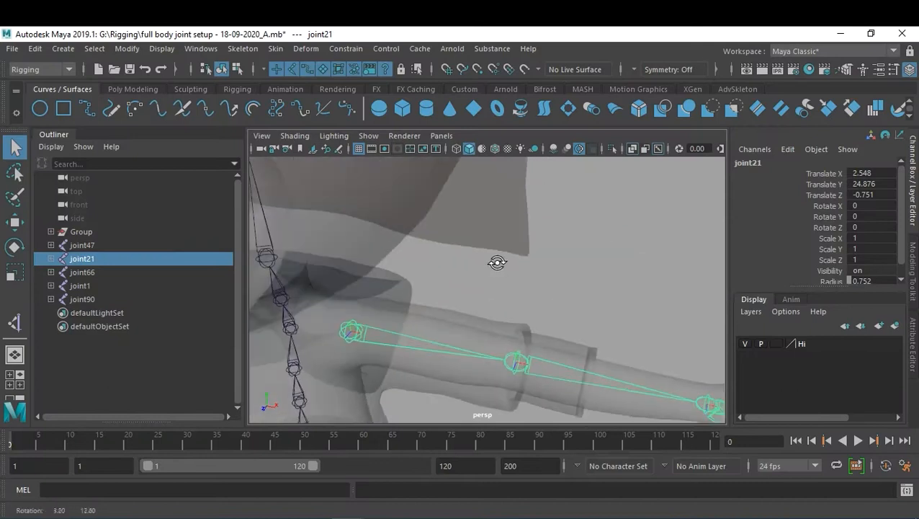
Step: Select the entire joint hierarchy of the arm and display the local rotation axes on all its joints
middle_click_drag(496, 262, 498, 221, "alt")
right_click_drag(499, 220, 526, 225, "alt")
middle_click_drag(526, 226, 528, 232, "alt")
left_click_drag(529, 232, 552, 243, "alt")
middle_click_drag(552, 242, 479, 260, "alt")
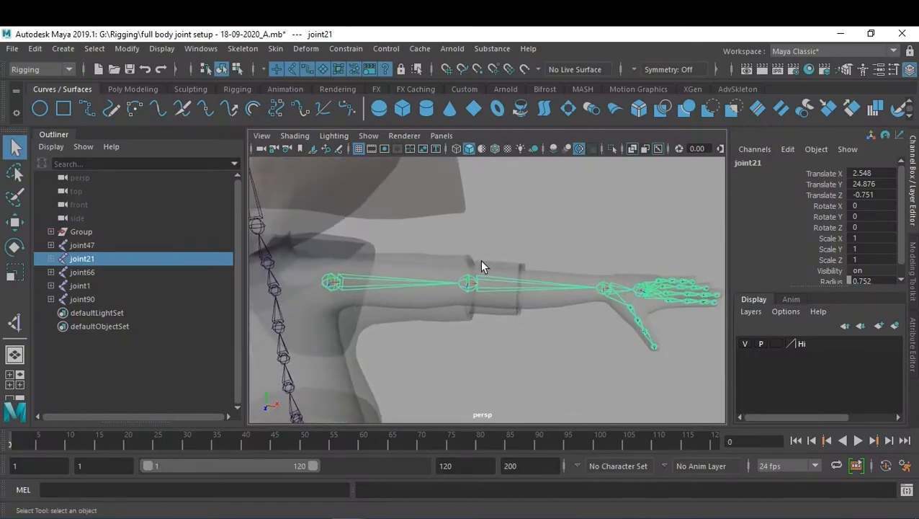
right_click_drag(480, 260, 511, 263, "alt")
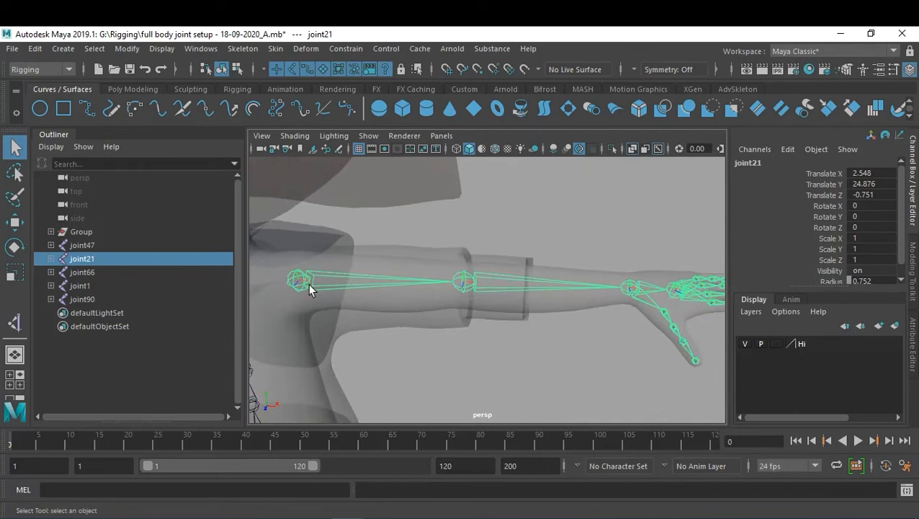
right_click_drag(313, 277, 326, 317)
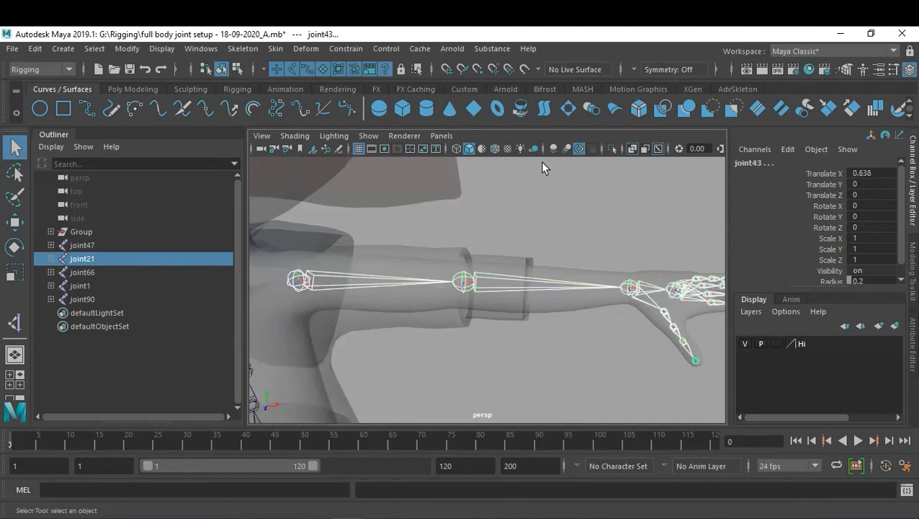
left_click(238, 90)
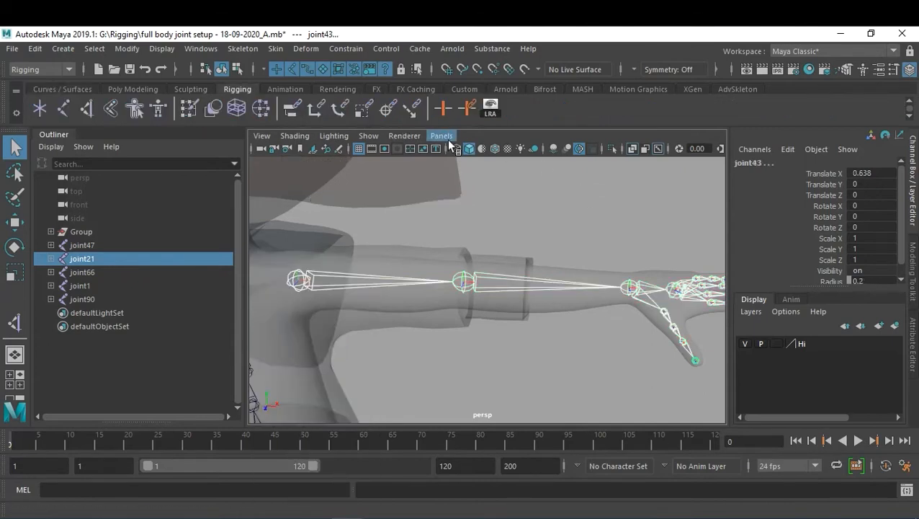
left_click(492, 106)
Step: Examine the direction of the local rotation axes along the arm, wrist, palm and finger joints
left_click_drag(532, 319, 549, 321, "alt")
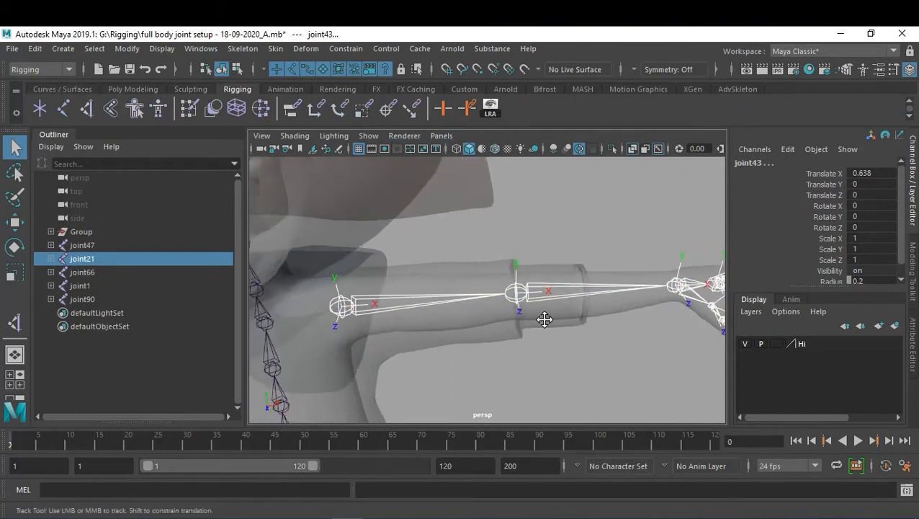
middle_click_drag(549, 320, 444, 305, "alt")
right_click_drag(444, 304, 518, 325, "alt")
middle_click_drag(518, 324, 488, 324, "alt")
left_click_drag(488, 324, 514, 329, "alt")
middle_click_drag(514, 328, 465, 317, "alt")
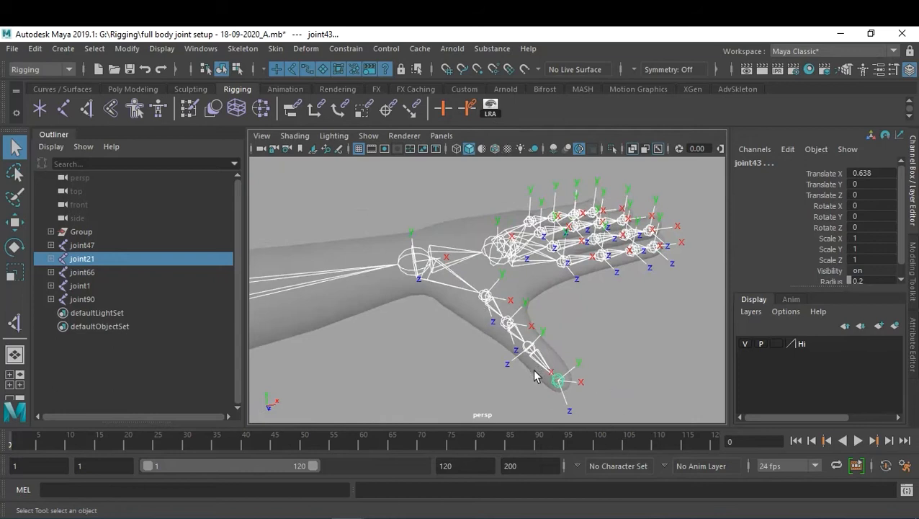
left_click_drag(580, 310, 533, 296, "alt")
middle_click_drag(480, 307, 442, 328, "alt")
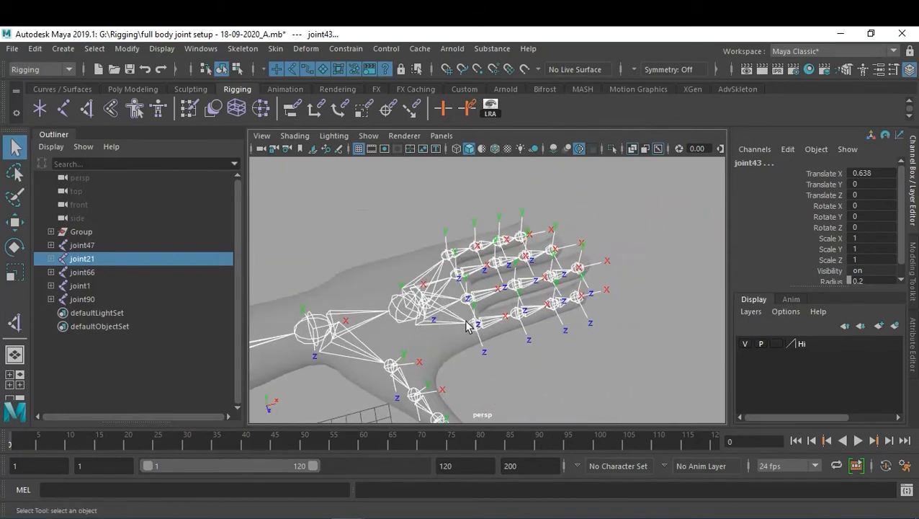
left_click_drag(441, 318, 463, 325, "alt")
right_click_drag(452, 326, 474, 325, "alt")
middle_click_drag(473, 325, 498, 293, "alt")
left_click_drag(499, 293, 435, 298, "alt")
middle_click_drag(435, 298, 469, 332, "alt")
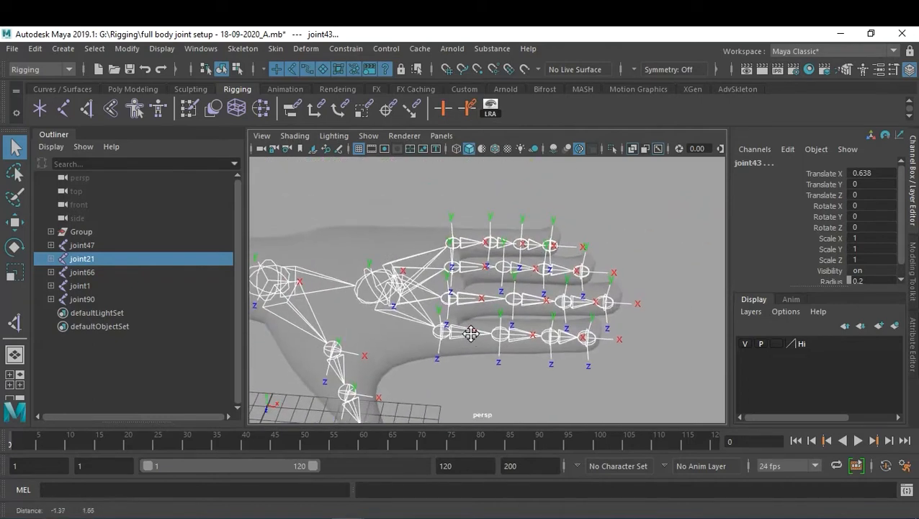
right_click_drag(451, 325, 463, 325, "alt")
middle_click_drag(463, 325, 489, 328, "alt")
left_click_drag(463, 325, 523, 321, "alt")
right_click_drag(591, 329, 551, 333, "alt")
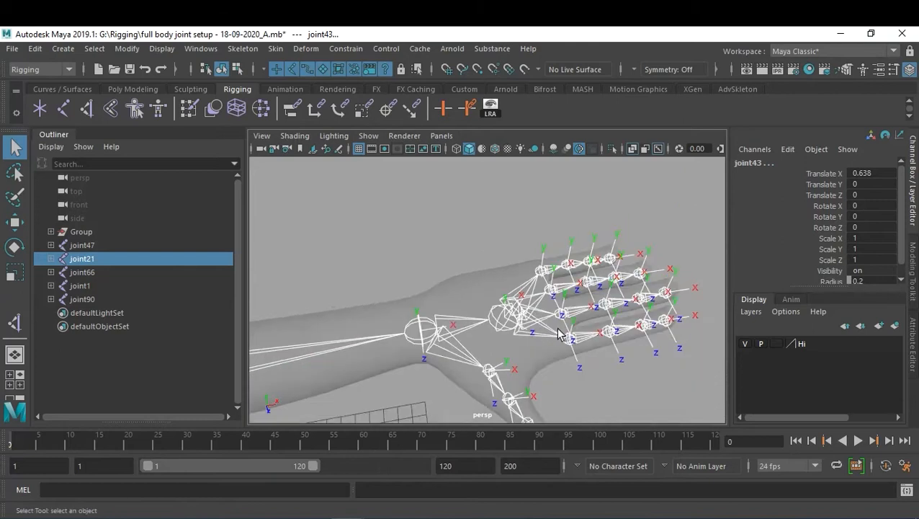
middle_click_drag(550, 333, 590, 314, "alt")
right_click_drag(591, 314, 564, 314, "alt")
middle_click_drag(564, 315, 615, 297, "alt")
right_click_drag(645, 300, 608, 299, "alt")
left_click_drag(608, 299, 582, 298, "alt")
mouse_move(582, 298)
middle_mouse_down("alt")
mouse_move(632, 292)
mouse_move(569, 293)
middle_mouse_up("alt")
left_click_drag(569, 293, 564, 298, "alt")
right_click_drag(564, 297, 600, 312, "alt")
middle_click_drag(600, 312, 533, 315, "alt")
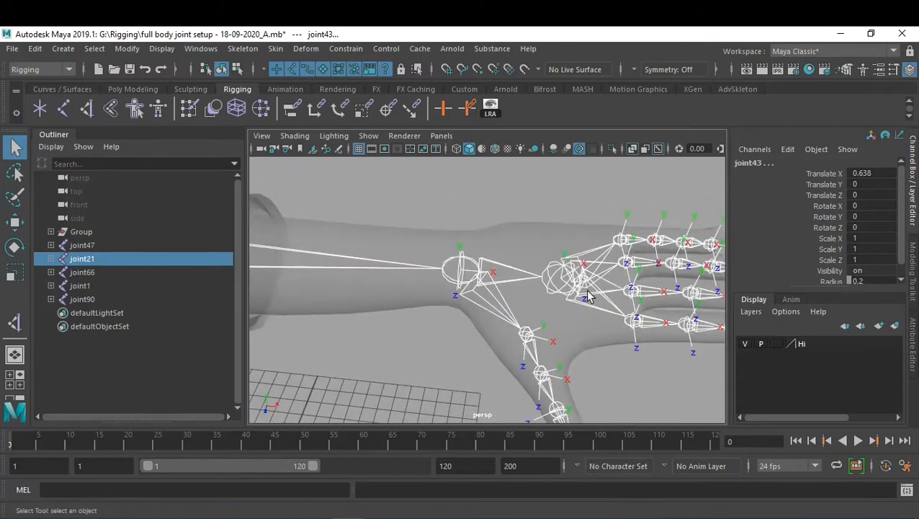
Step: Switch to component selection with miscellaneous components enabled and select the rotation axis of the thumb's base joint
middle_click_drag(579, 350, 584, 308, "alt")
right_click_drag(585, 308, 611, 314, "alt")
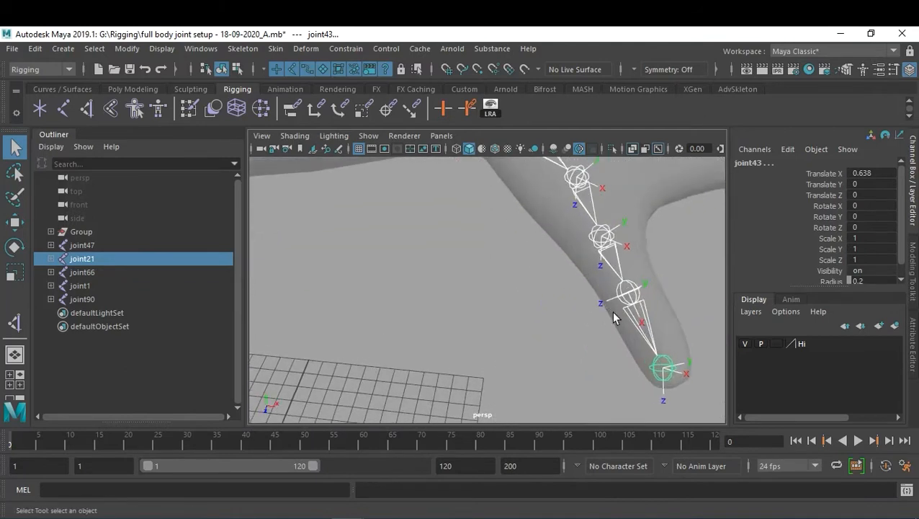
middle_click_drag(612, 314, 596, 324, "alt")
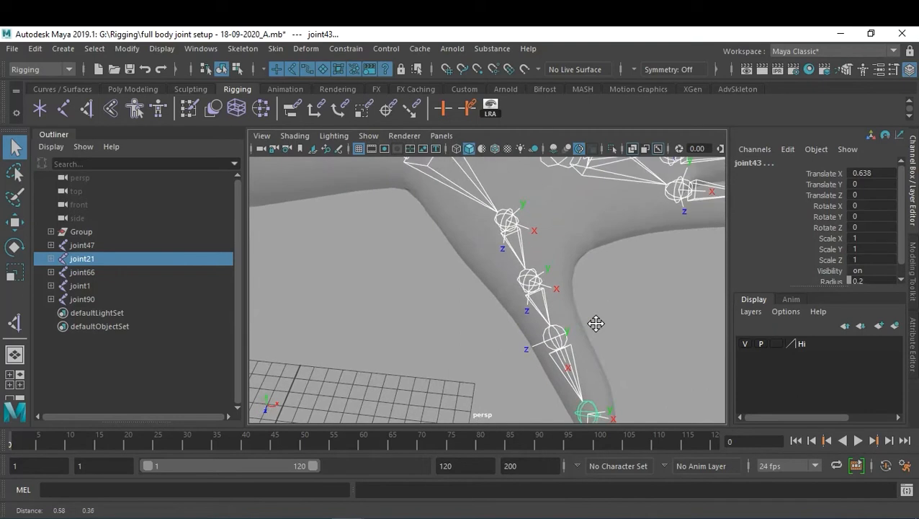
left_click(510, 227)
right_click_drag(573, 277, 536, 298, "alt")
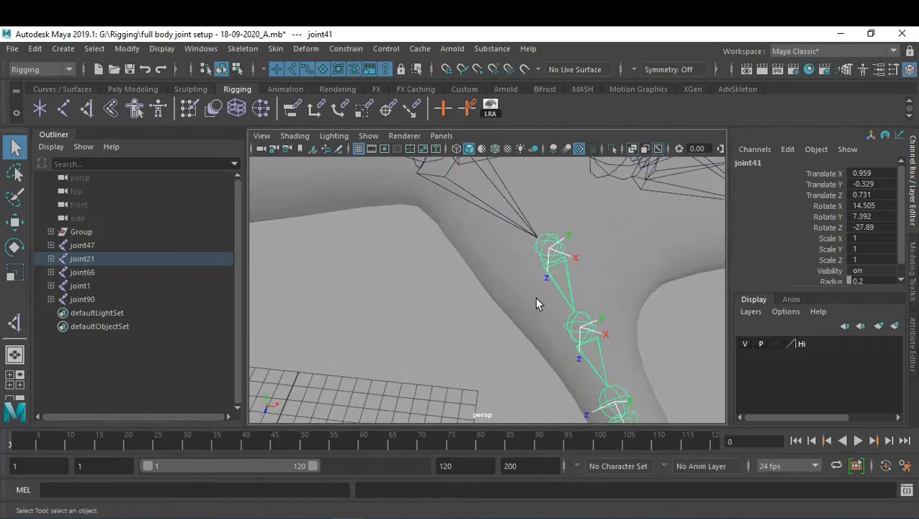
key("F8")
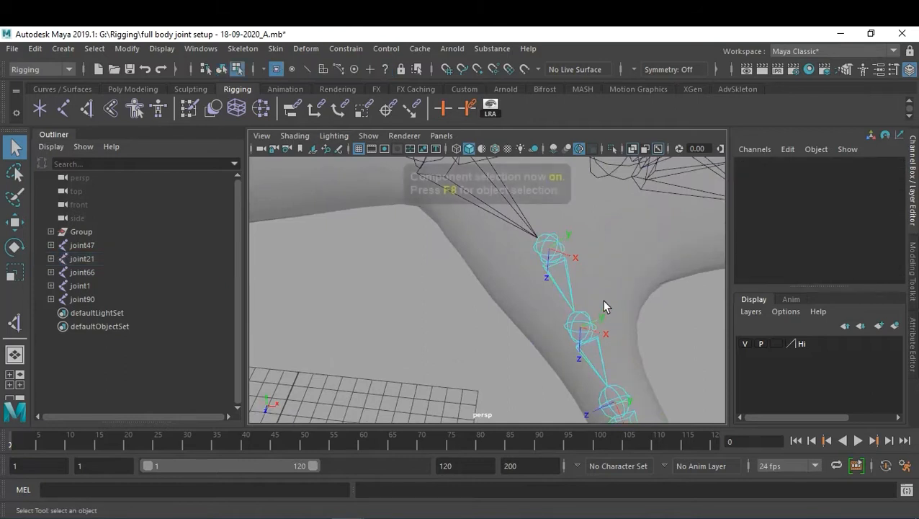
left_click(386, 68)
left_click(568, 259)
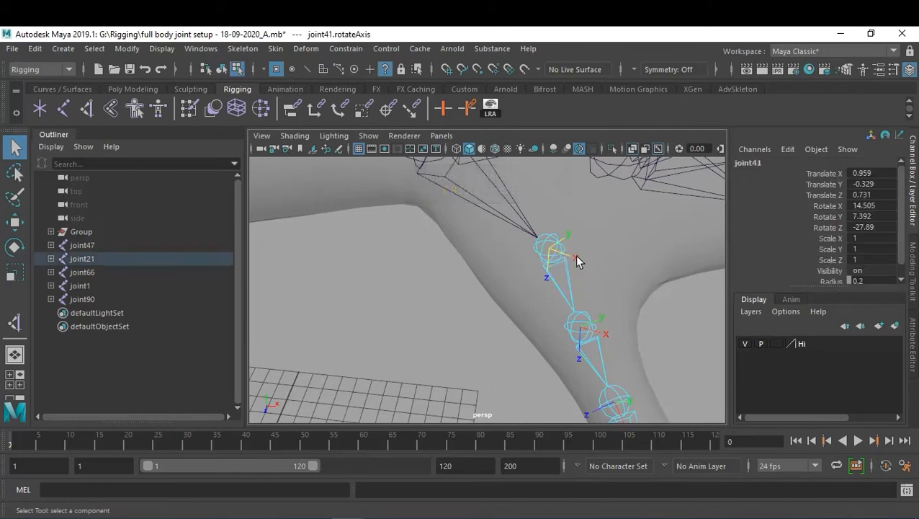
Step: Rotate the local rotation axis of the thumb's base joint so X points along the bone to the next joint
key("e")
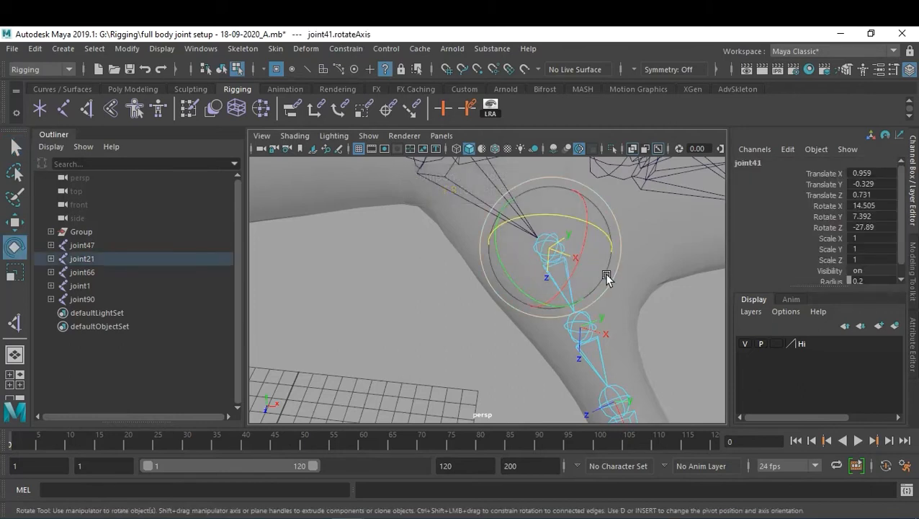
left_click_drag(608, 260, 492, 265)
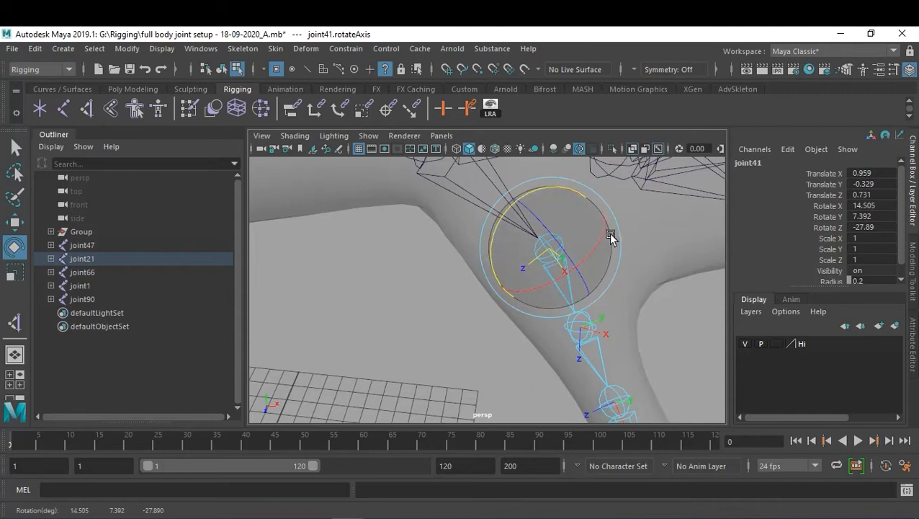
key("f")
scroll(620, 220, "down", 5)
left_click_drag(621, 217, 602, 269, "alt")
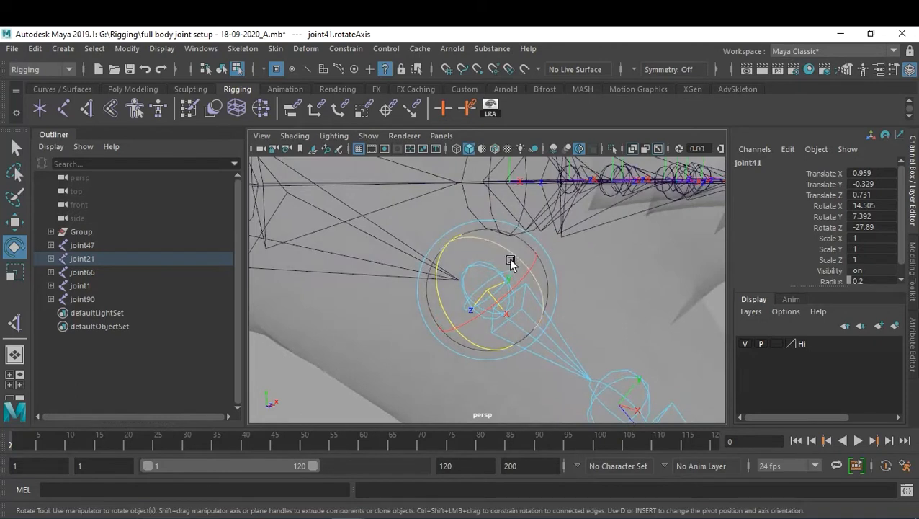
left_click_drag(513, 257, 431, 286)
left_click_drag(537, 283, 631, 328)
left_click_drag(522, 307, 553, 312)
left_click(534, 260)
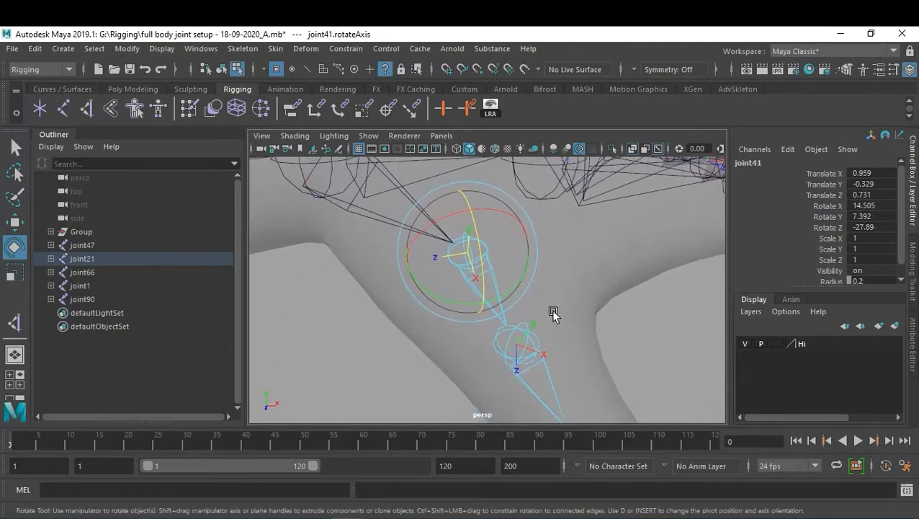
Step: Rotate the local rotation axis of the thumb's second joint so X follows the bone towards the thumb tip
left_click(520, 348)
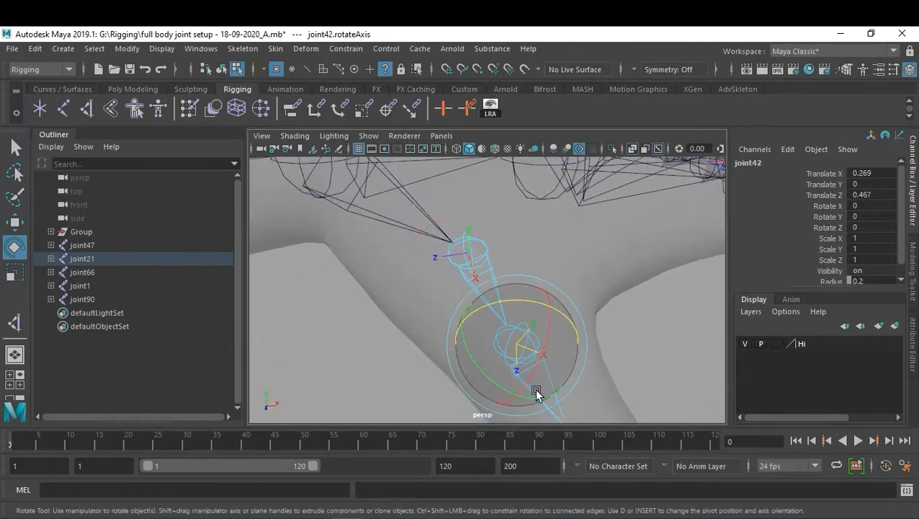
left_click_drag(533, 400, 477, 389)
left_click_drag(510, 325, 484, 338)
left_click_drag(518, 402, 501, 405)
left_click_drag(558, 390, 552, 327, "alt")
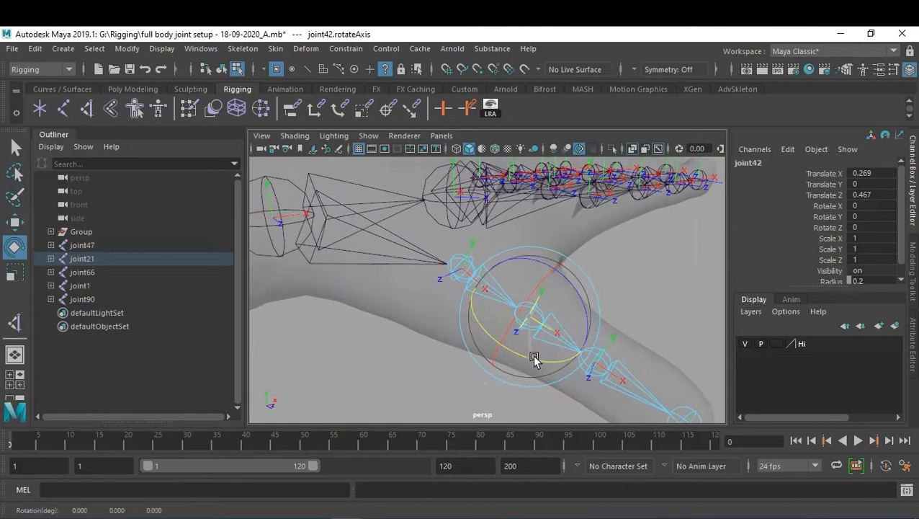
left_click(652, 279)
left_click_drag(653, 278, 580, 278, "alt")
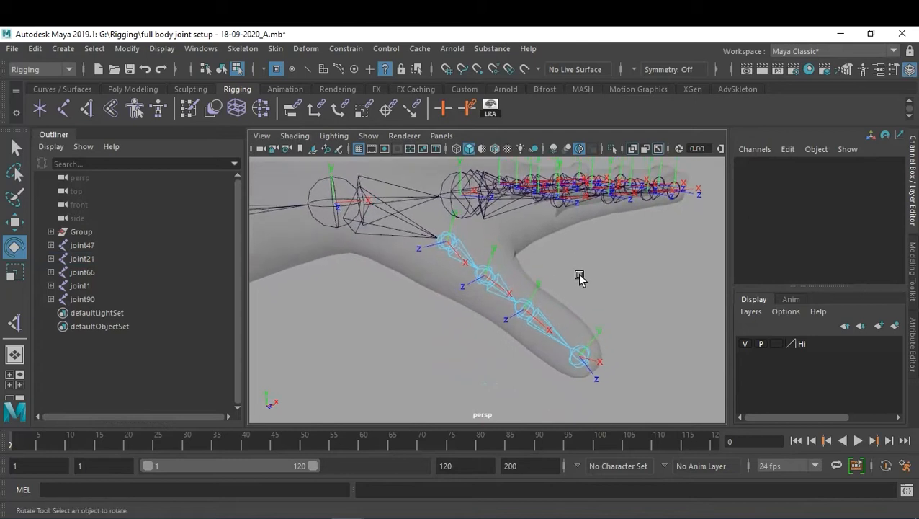
Step: Return from component selection to object selection using the Select tool
key("q")
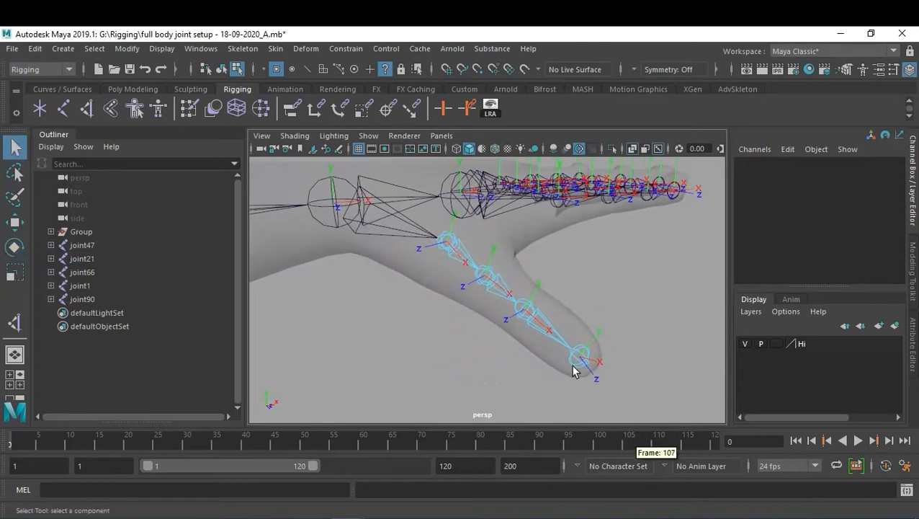
right_click(579, 357)
right_click_drag(580, 358, 569, 232)
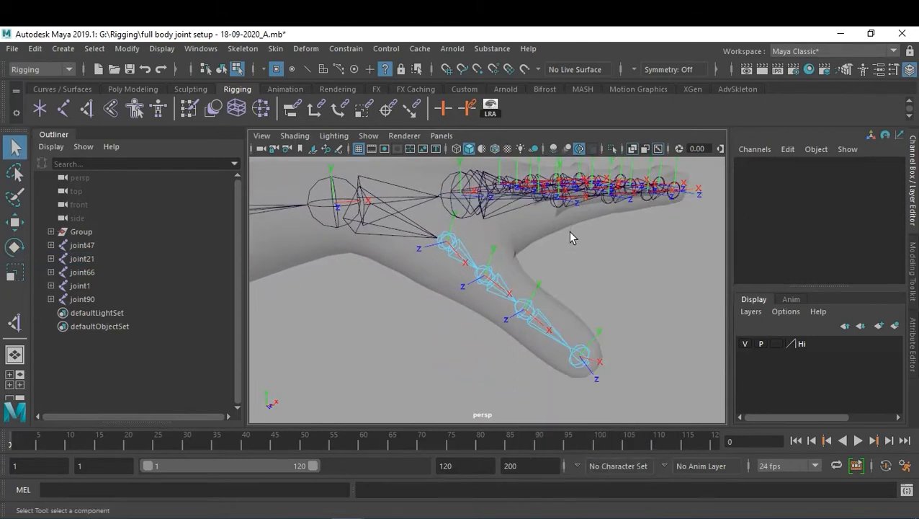
key("F8")
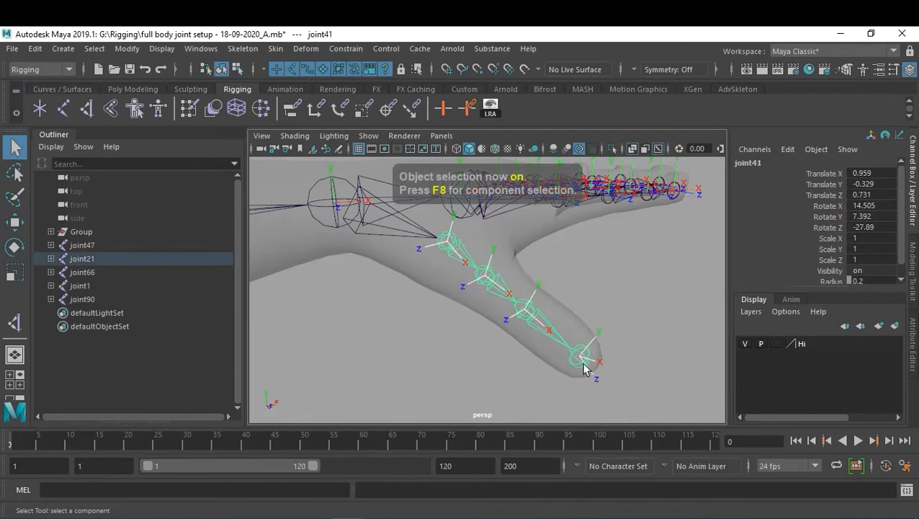
Step: Set the thumb tip joint's Joint Orient to 0 on X, Y and Z, and deselect the joint
left_click(580, 357)
key("ctrl+a")
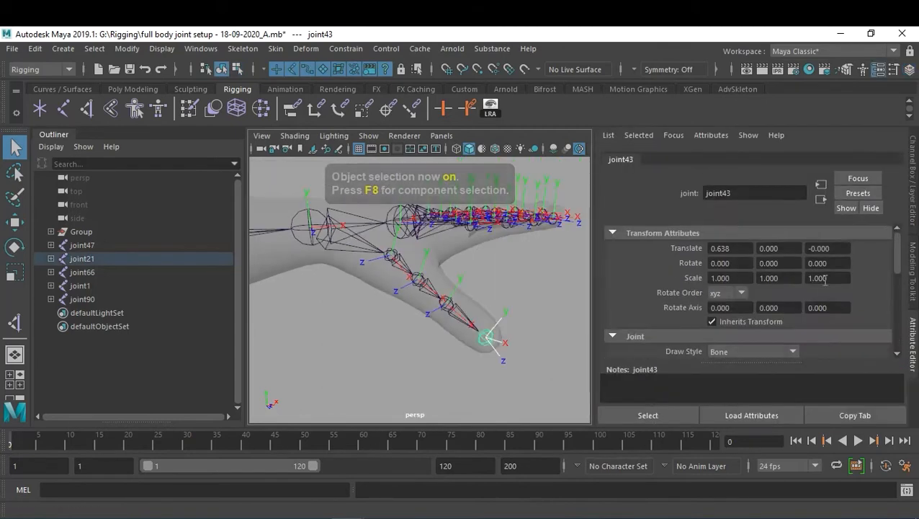
scroll(819, 292, "down", 4)
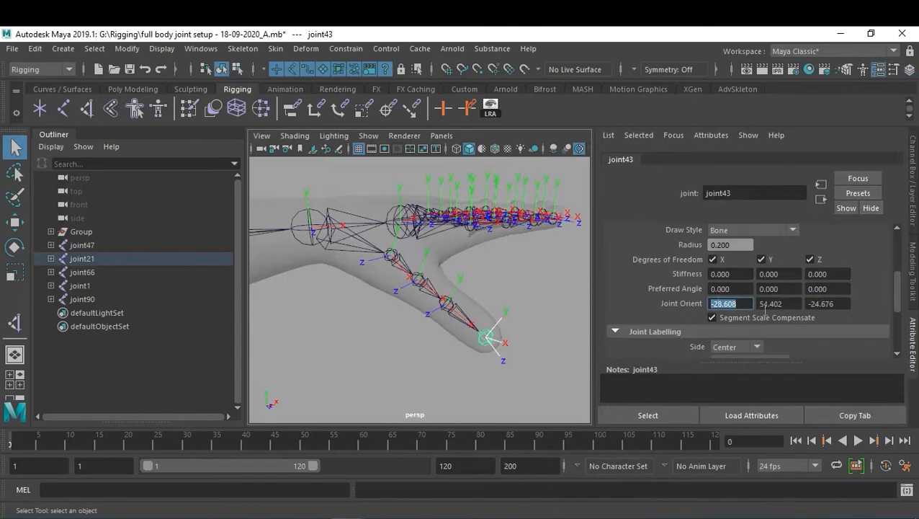
key("Tab")
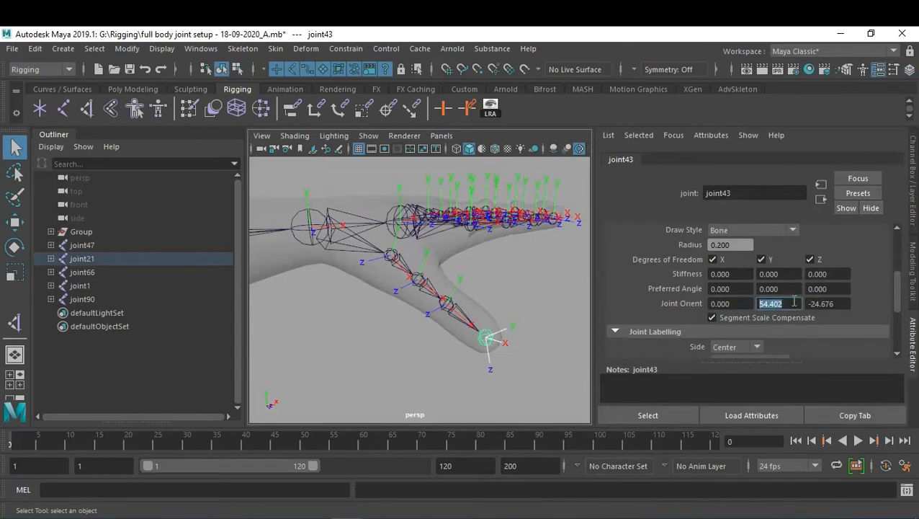
key("Tab")
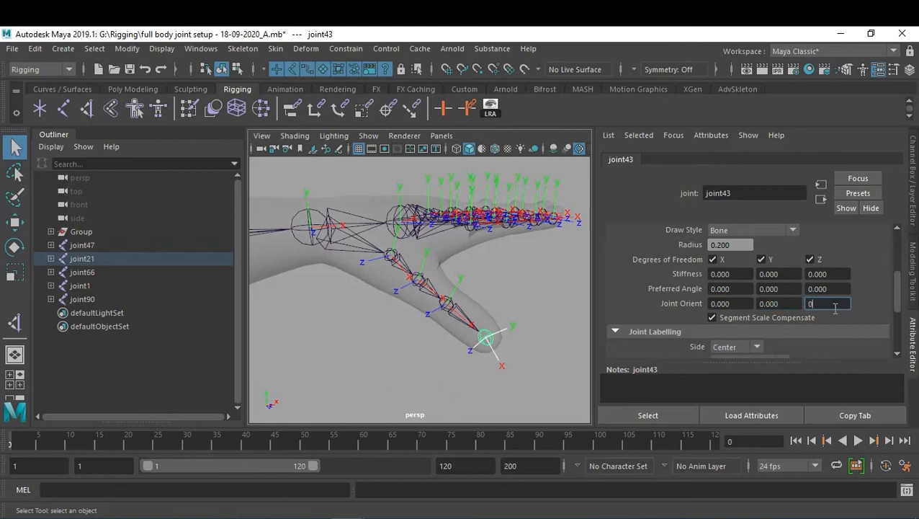
left_click(525, 363)
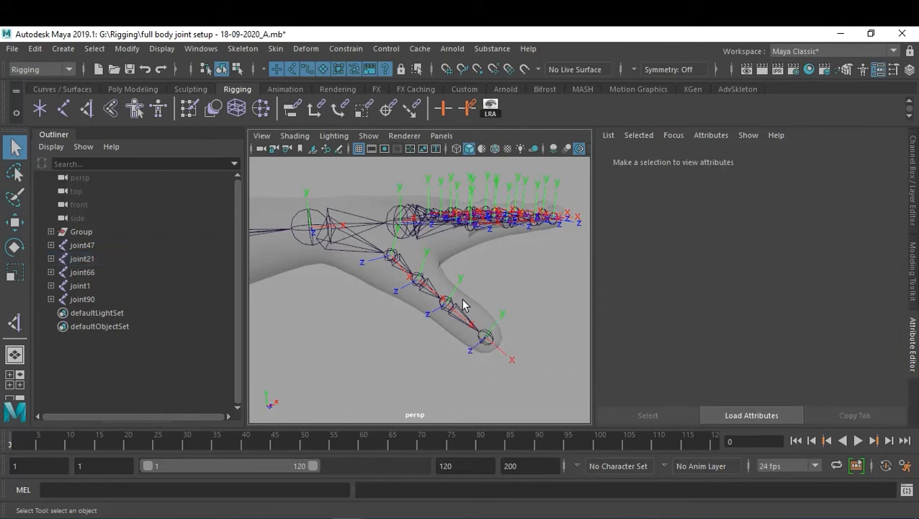
Step: Rotate the palm joint at the base of the fingers to test how the hand turns about its current axes
left_click_drag(501, 346, 376, 306, "alt")
middle_click_drag(377, 305, 409, 309, "alt")
left_click_drag(408, 309, 461, 360, "alt")
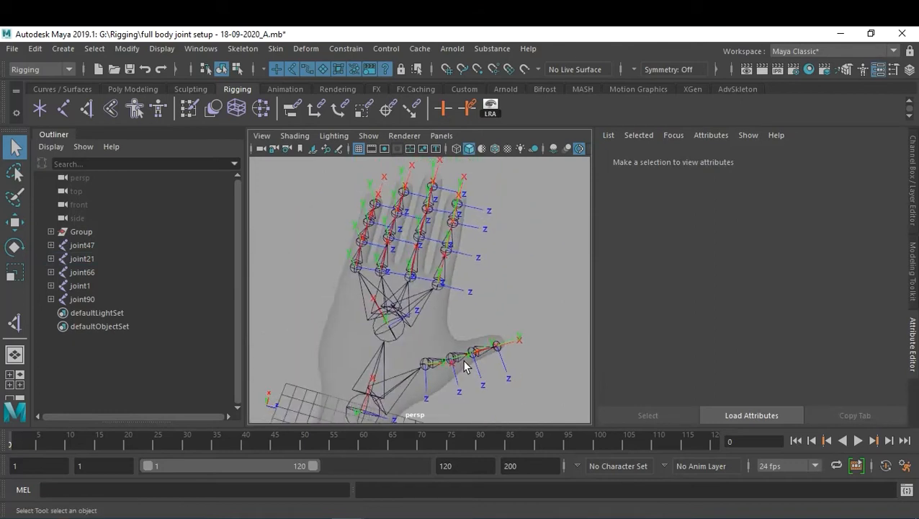
mouse_move(374, 258)
left_mouse_down("alt")
mouse_move(476, 287)
mouse_move(374, 256)
left_mouse_up("alt")
right_click_drag(373, 257, 478, 292, "alt")
right_click_drag(403, 311, 497, 339, "alt")
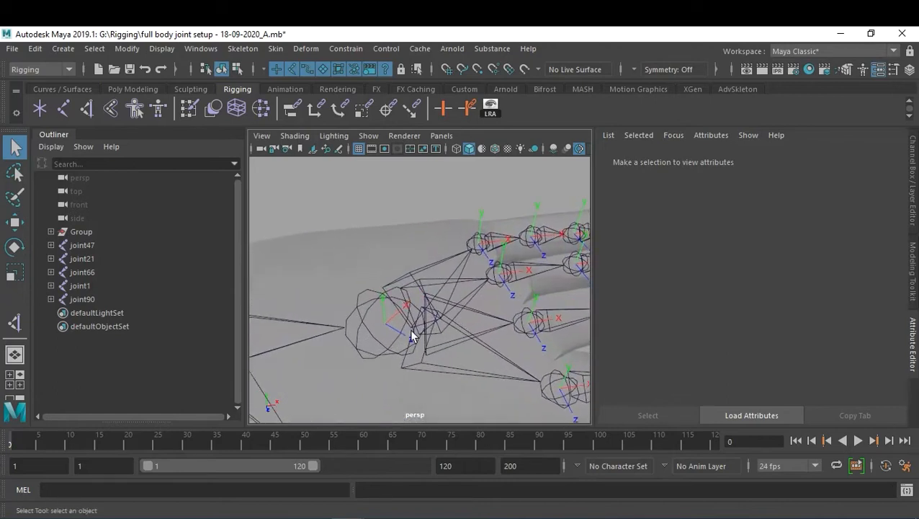
left_click(377, 345)
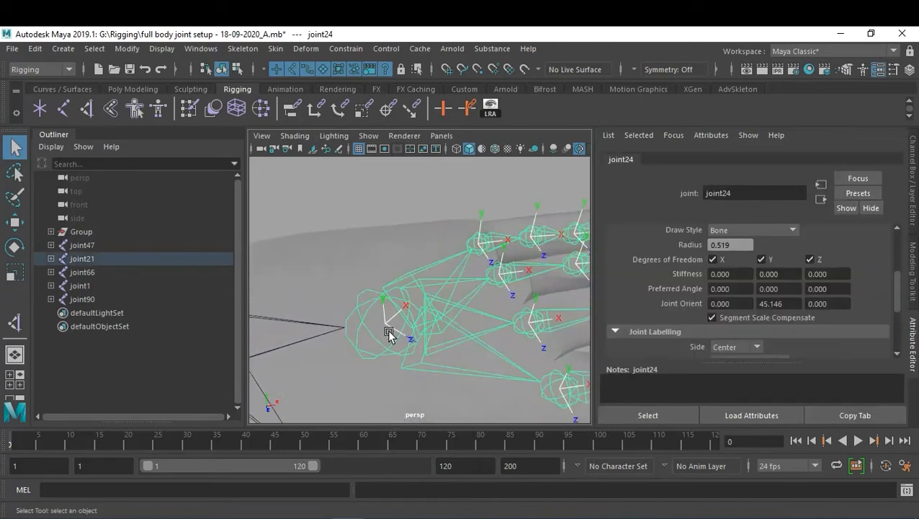
key("e")
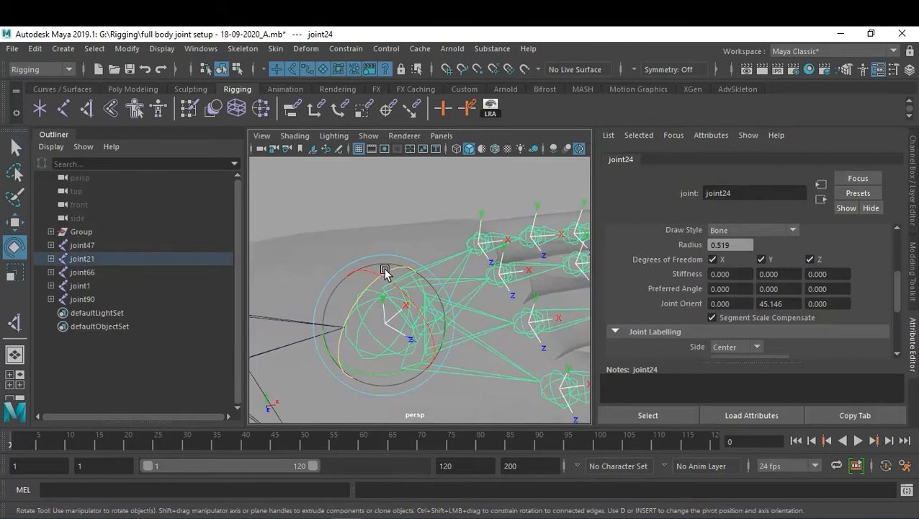
right_click_drag(529, 311, 428, 302, "alt")
left_click_drag(390, 260, 375, 277)
right_click_drag(509, 338, 374, 305, "alt")
left_click_drag(374, 305, 463, 282, "alt")
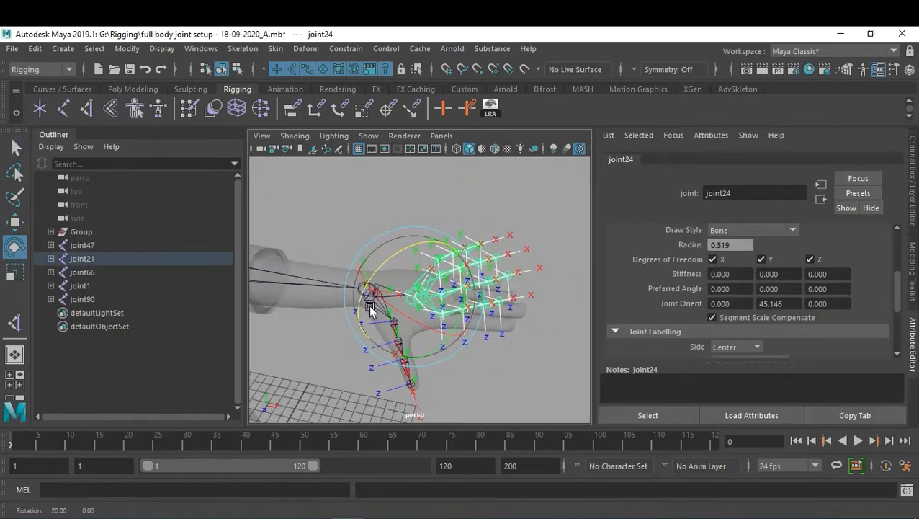
Step: Undo the palm joint's test rotation, and try turning it about another axis before undoing that as well
key("ctrl+z")
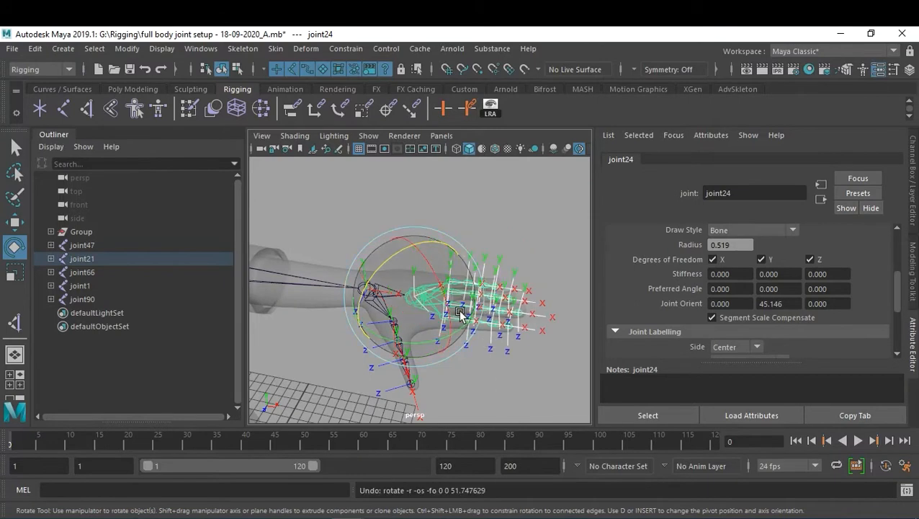
left_click_drag(448, 307, 429, 270)
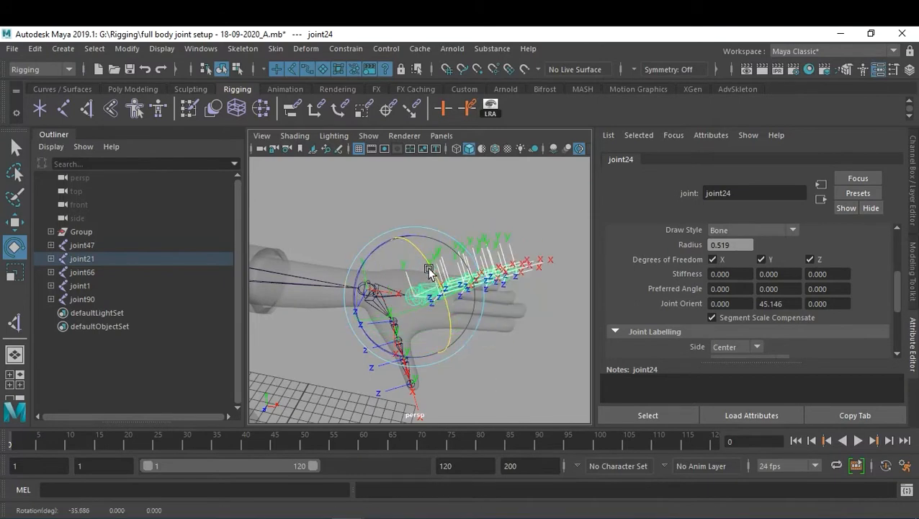
key("ctrl+z")
Step: Switch to component selection and select the local rotation axis of the palm joint at the base of the fingers
left_click_drag(398, 321, 439, 333, "alt")
right_click_drag(439, 333, 511, 357, "alt")
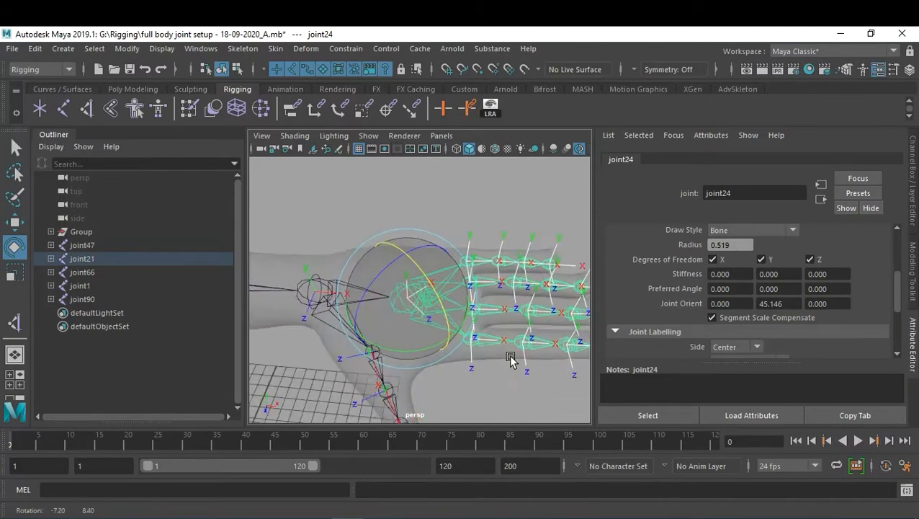
middle_click_drag(523, 343, 456, 343, "alt")
right_click_drag(456, 340, 497, 329, "alt")
left_click_drag(461, 327, 441, 317, "alt")
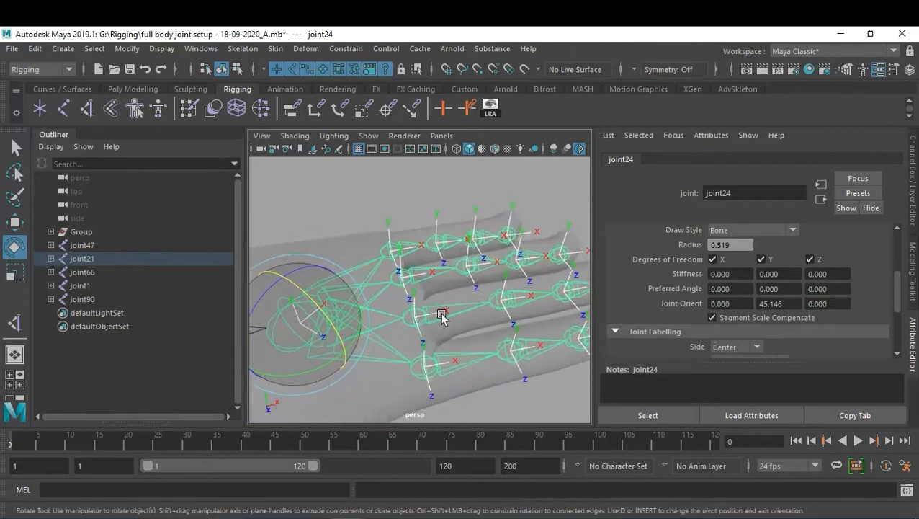
middle_click_drag(441, 317, 462, 319, "alt")
left_click_drag(462, 321, 416, 305, "alt")
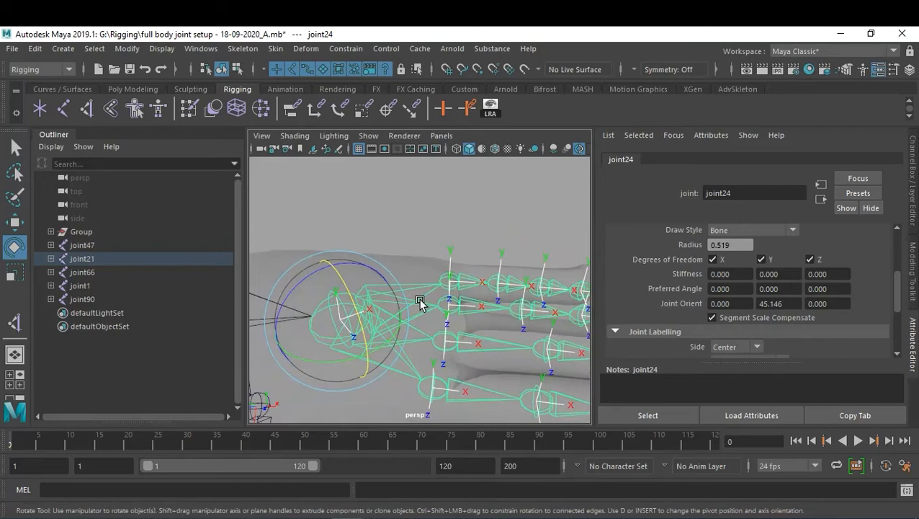
key("F8")
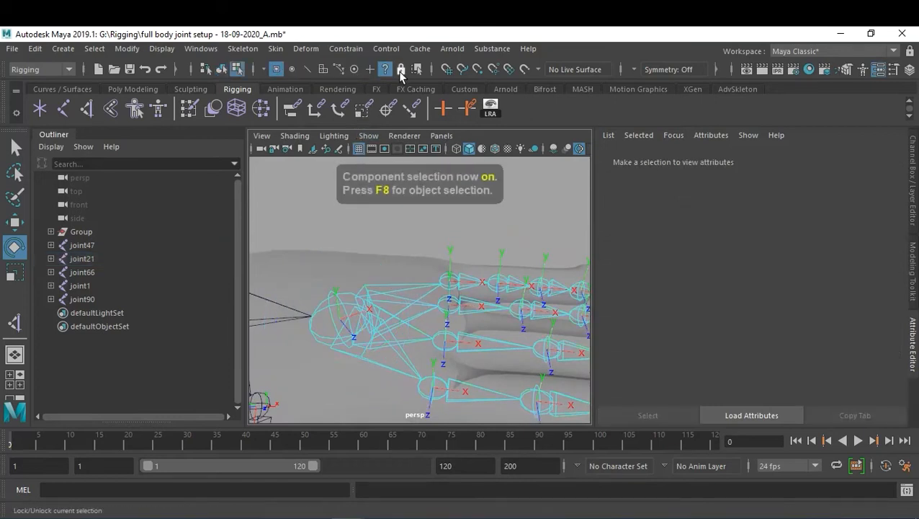
left_click(385, 70)
left_click(343, 319)
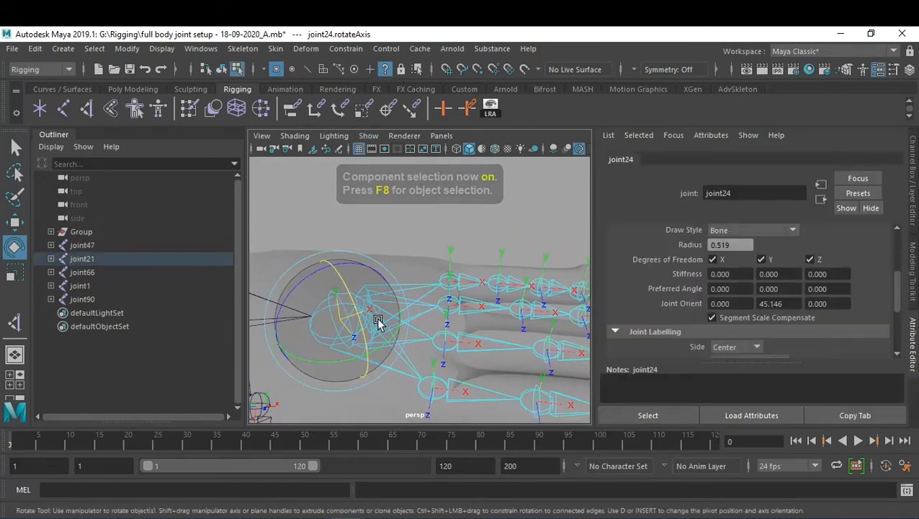
Step: Rotate the palm joint's local rotation axis so X points straight towards the fingers, and return to object selection
left_click_drag(437, 349, 549, 329, "alt")
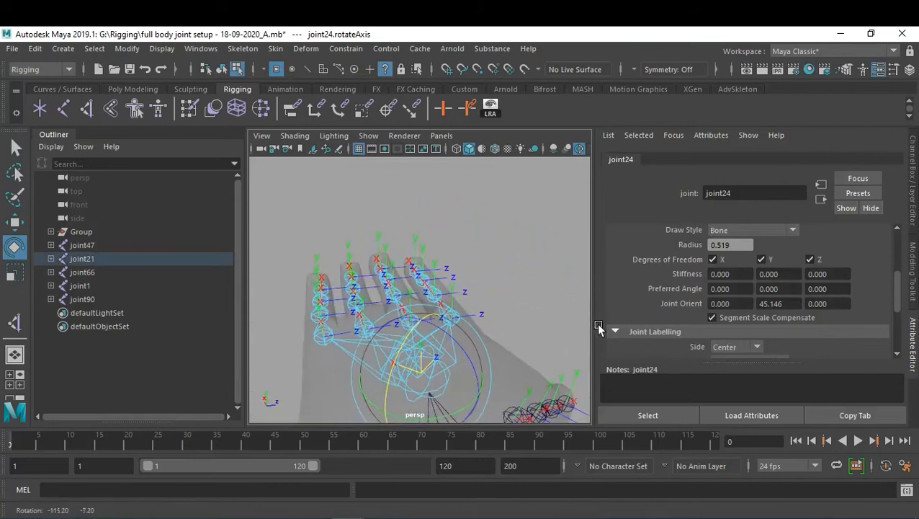
left_click_drag(480, 329, 499, 339, "alt")
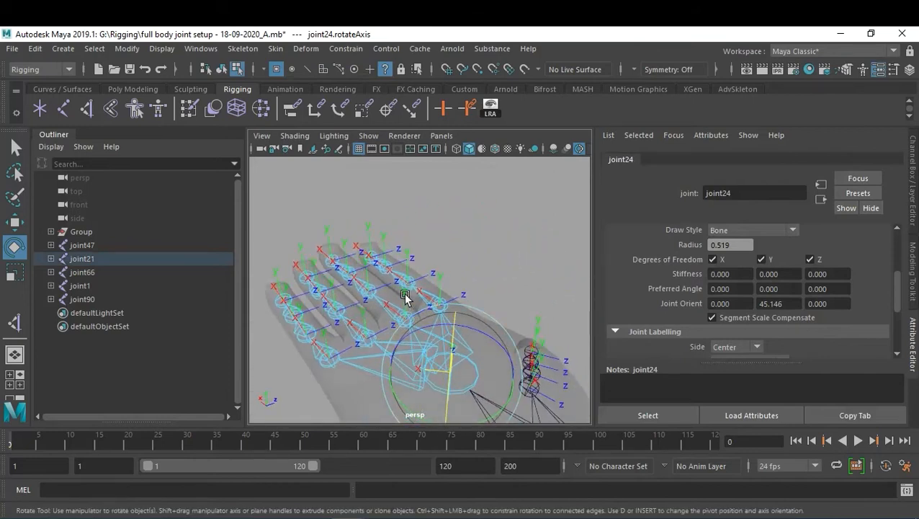
mouse_move(365, 305)
left_mouse_down("alt")
mouse_move(367, 295)
mouse_move(293, 303)
mouse_move(437, 311)
mouse_move(375, 308)
left_mouse_up("alt")
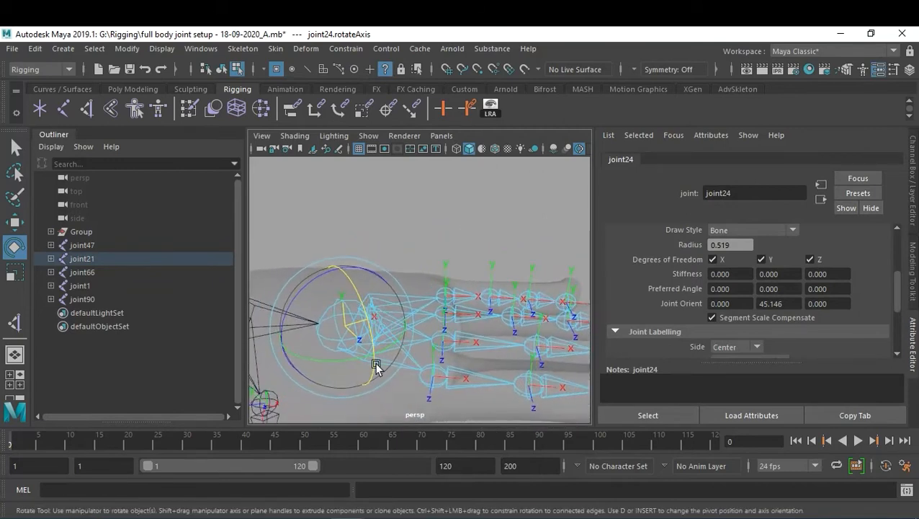
left_click_drag(353, 362, 414, 288)
left_click_drag(481, 282, 380, 232, "alt")
left_click(15, 148)
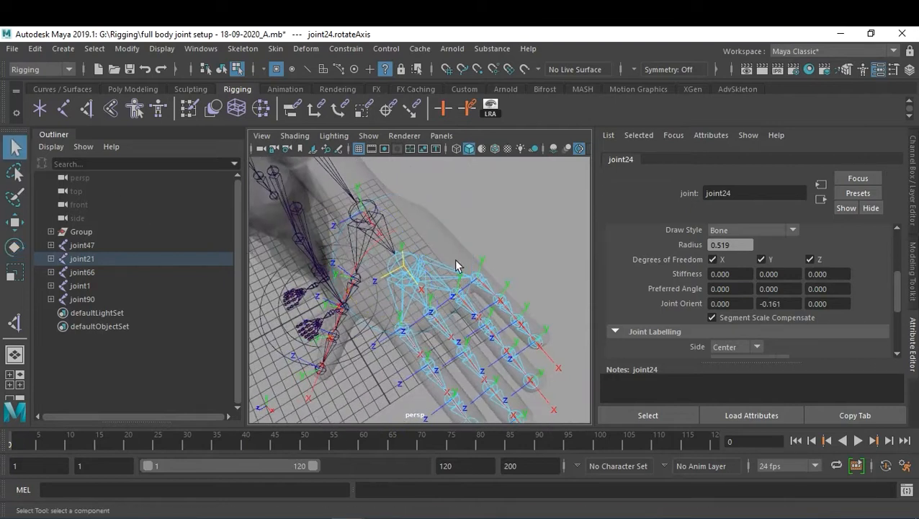
key("F8")
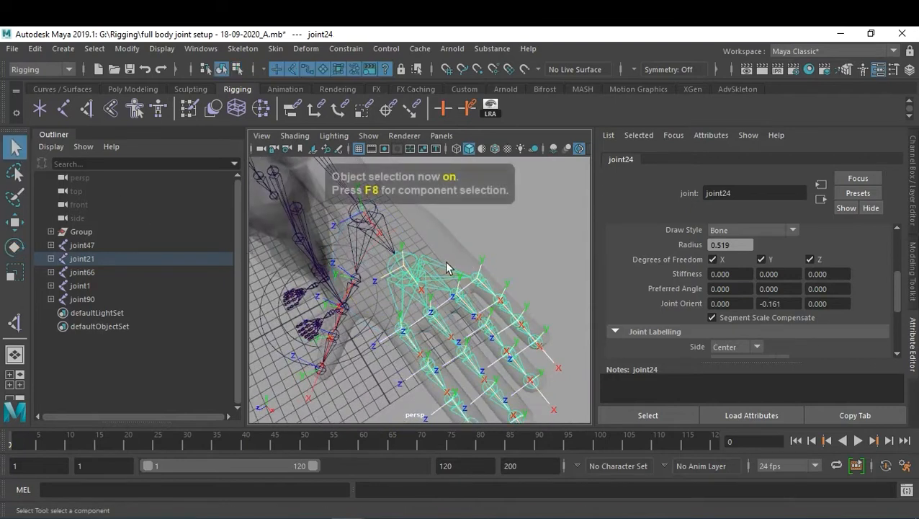
Step: Rotate the palm joint to test how the fingers bend about its adjusted axes, and undo the test rotation
left_click(421, 275)
left_click(409, 275)
key("e")
left_click_drag(453, 308, 294, 244, "alt")
key("ctrl+z")
key("ctrl+z")
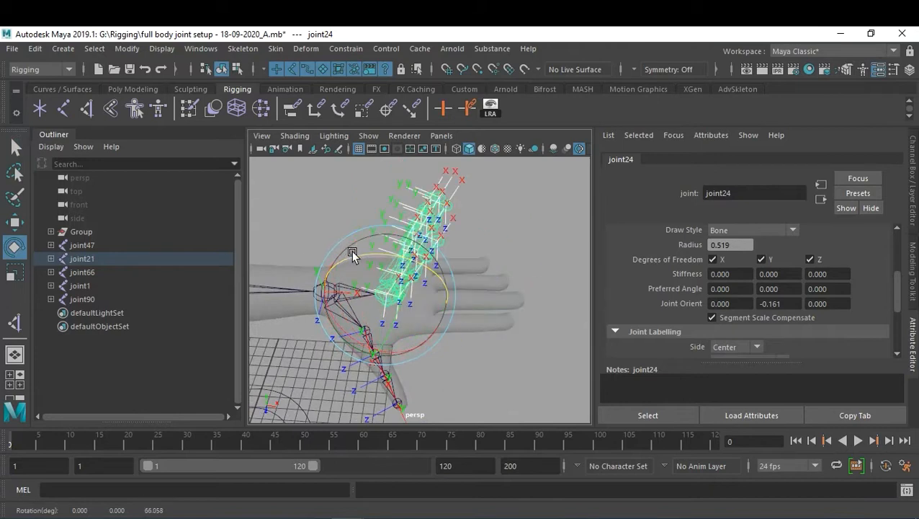
Step: Select the arm's shoulder joint and open the Joint Labelling and Add Joint Labels commands as floating windows
left_click_drag(539, 235, 457, 244, "alt")
left_click(281, 270)
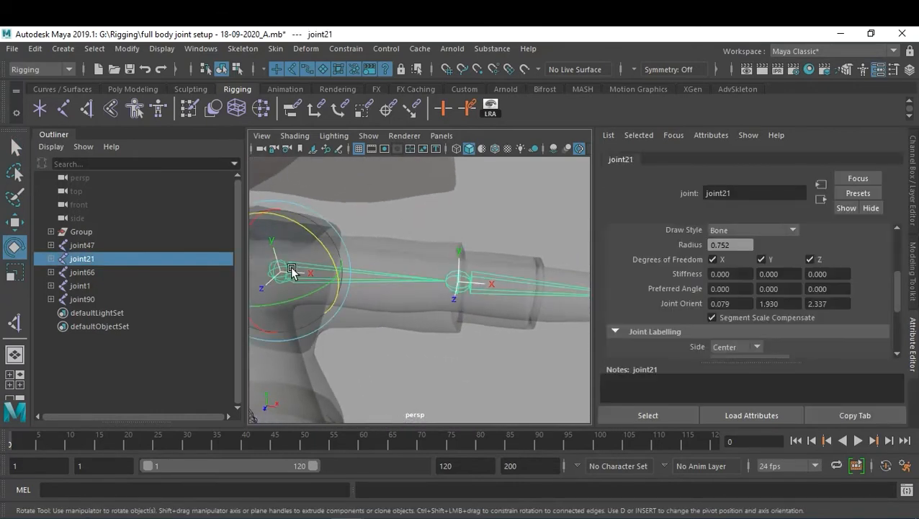
left_click(235, 52)
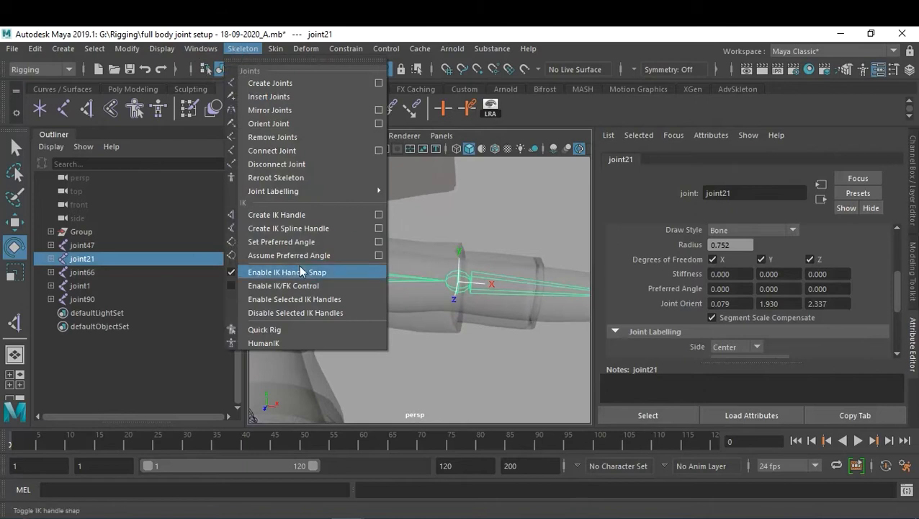
mouse_move(325, 192)
left_click(413, 190)
left_click_drag(443, 195, 638, 143)
mouse_move(698, 157)
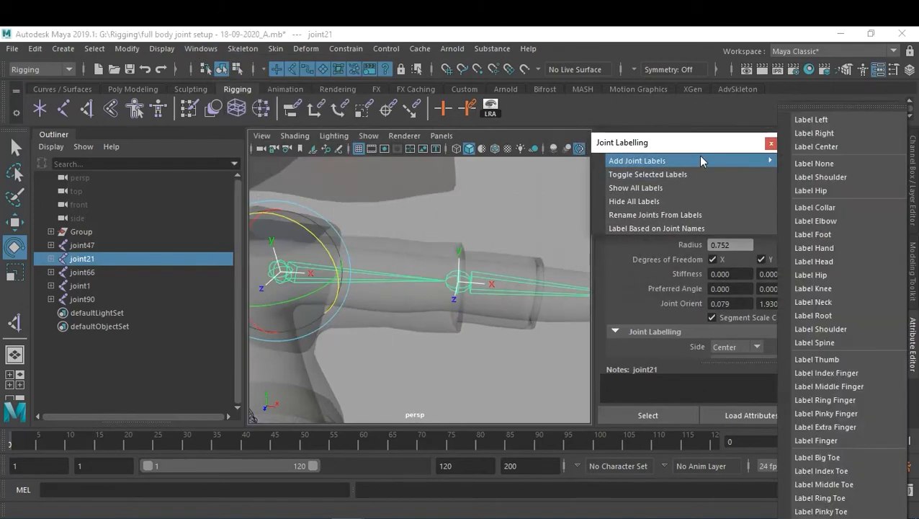
left_click(827, 108)
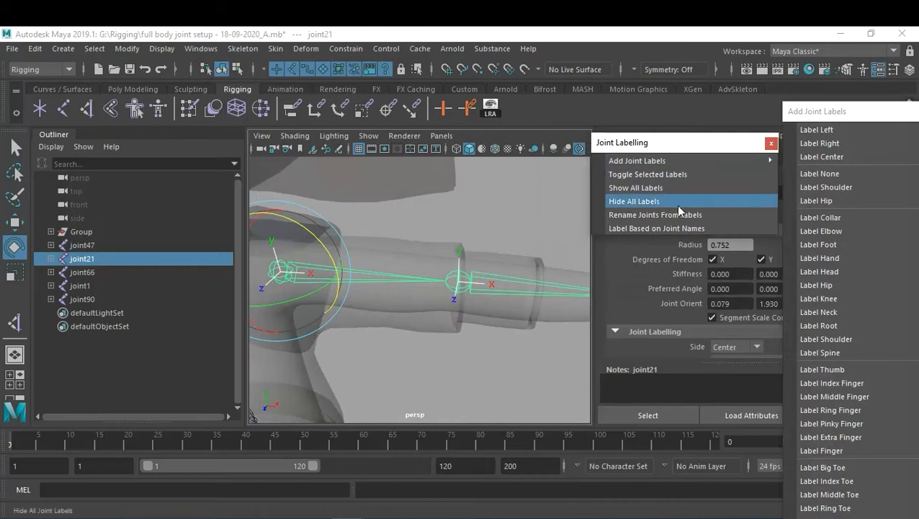
Step: Show all joint labels and label the selected arm chain as Left and Shoulder
left_click(672, 187)
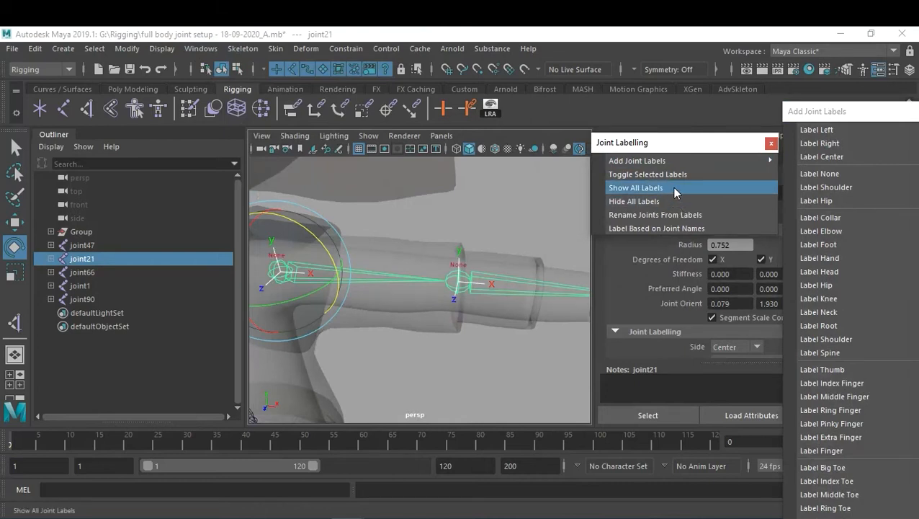
left_click(840, 132)
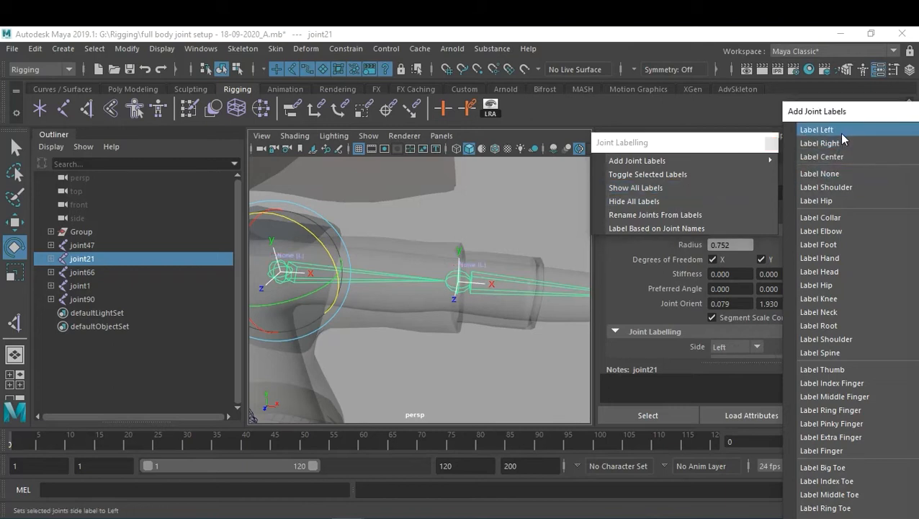
left_click(859, 188)
Step: Label the thumb chain, starting at its second joint, as Thumb
middle_click_drag(468, 282, 387, 284, "alt")
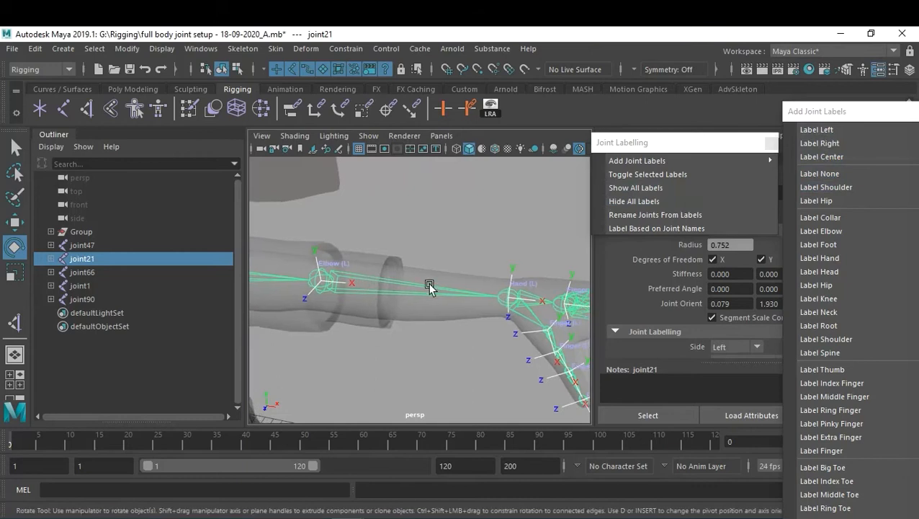
right_click_drag(525, 312, 543, 324, "alt")
middle_click_drag(543, 324, 372, 289, "alt")
left_click_drag(398, 314, 433, 265, "alt")
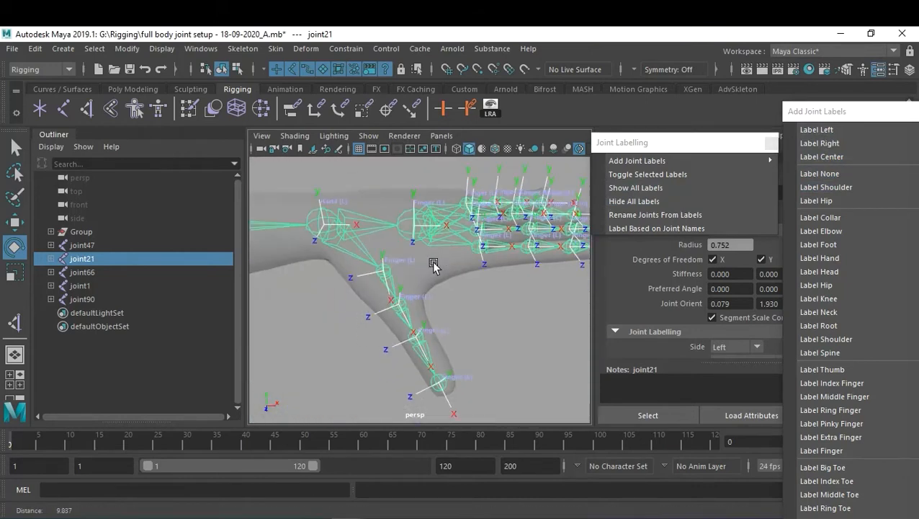
left_click(399, 308)
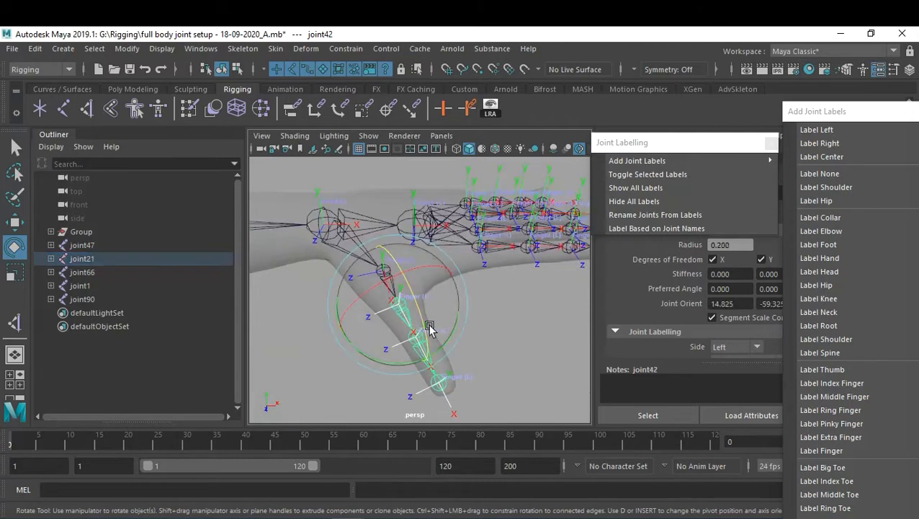
left_click(869, 371)
Step: Label the finger chain nearest the thumb as Index Finger
left_click_drag(542, 327, 466, 359, "alt")
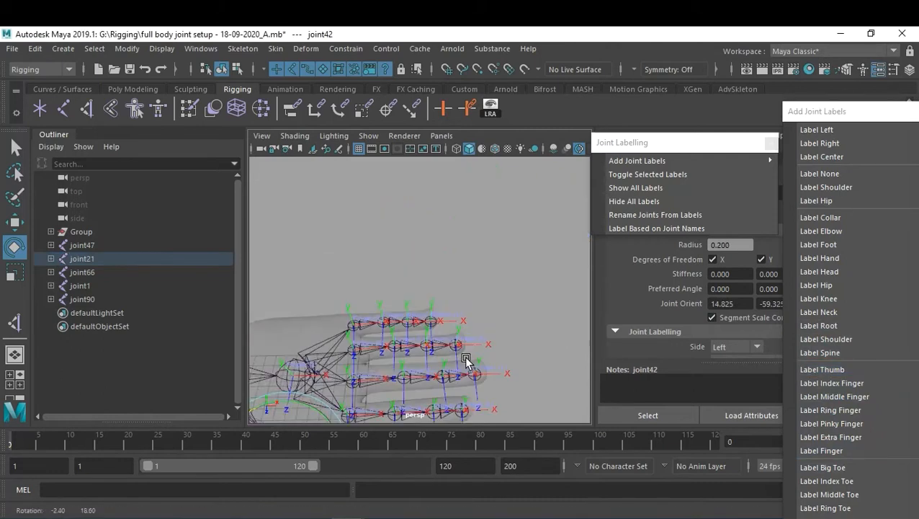
middle_click_drag(465, 359, 487, 265, "alt")
left_click_drag(486, 264, 486, 307, "alt")
right_click_drag(487, 307, 507, 317, "alt")
middle_click_drag(506, 316, 476, 301, "alt")
left_click(390, 345)
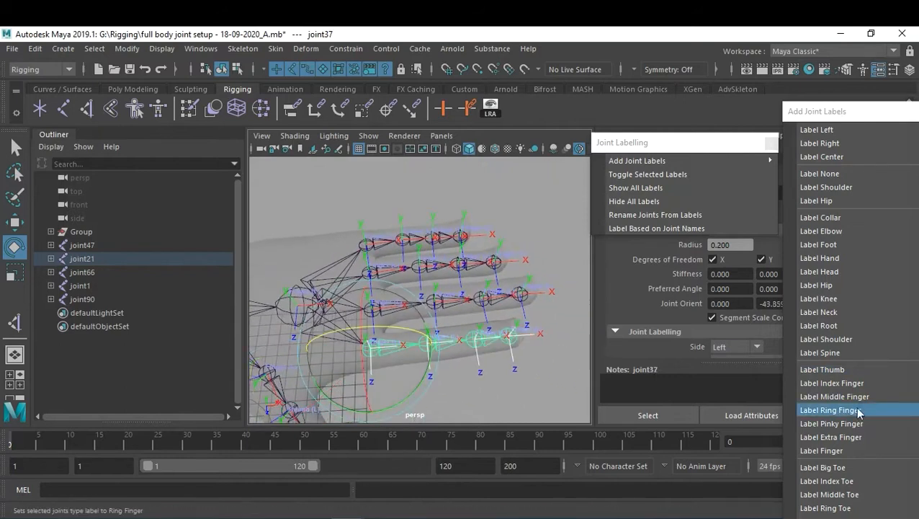
left_click(867, 383)
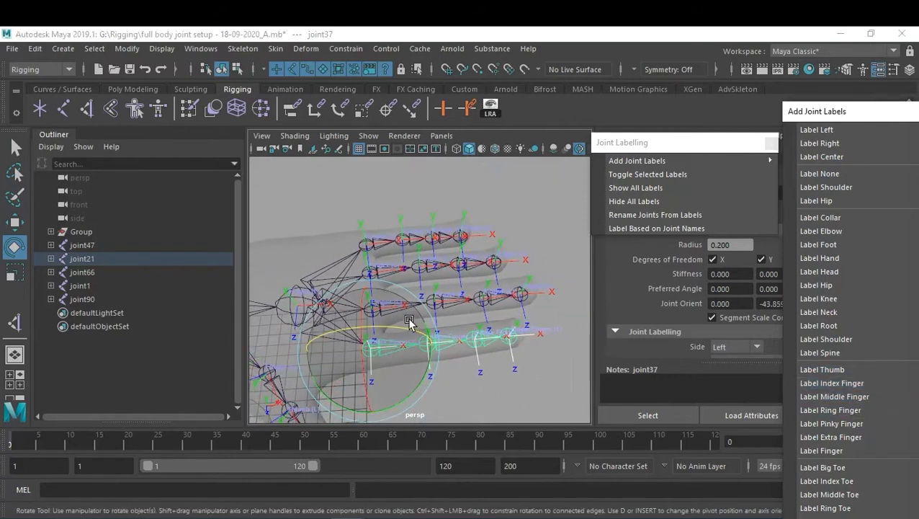
Step: Label the remaining three finger chains, going outwards from the index finger, as Middle Finger, Ring Finger and Pinky Finger
key("q")
left_click(388, 310)
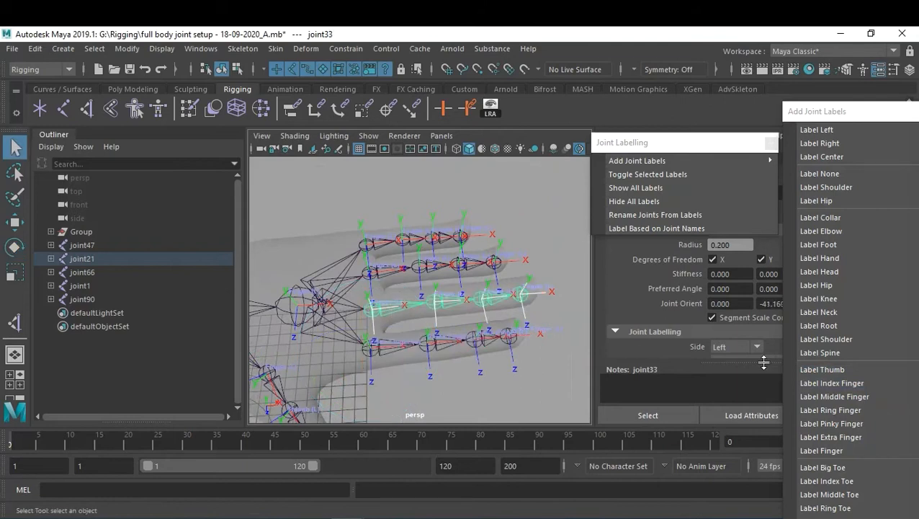
left_click(871, 395)
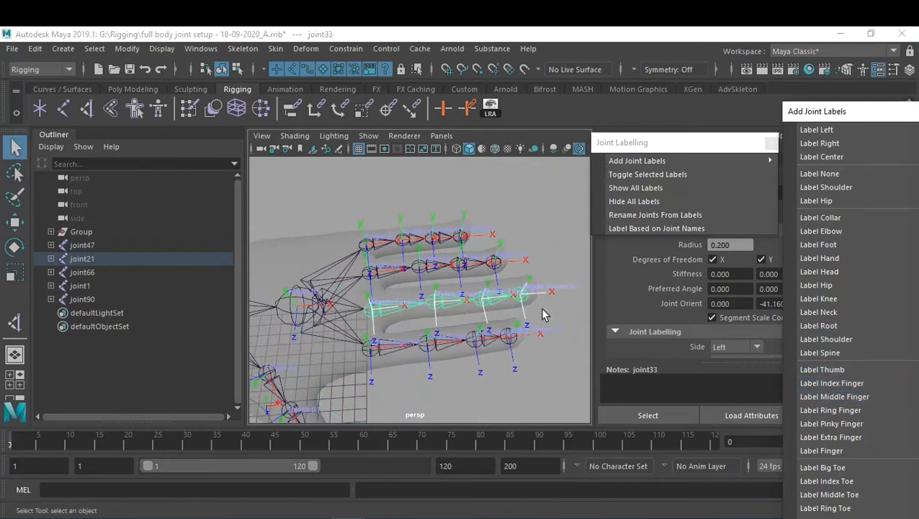
left_click(404, 269)
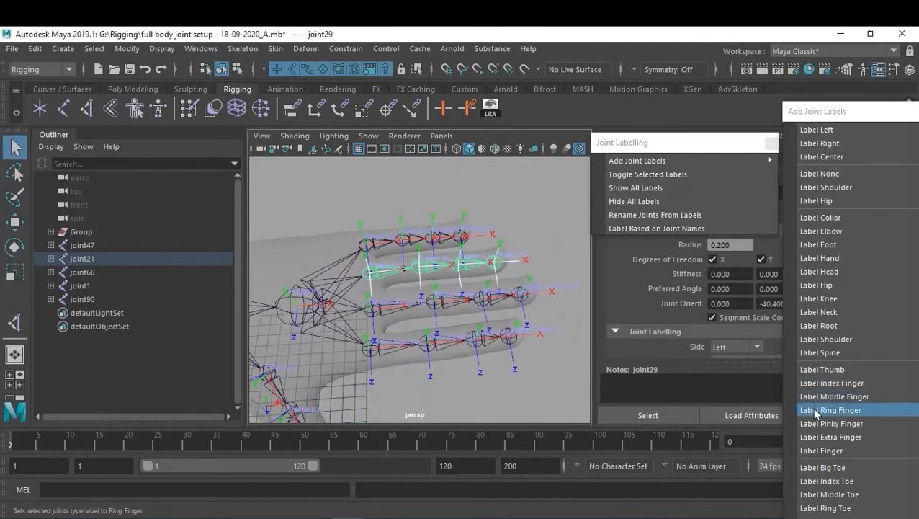
left_click(829, 409)
left_click(382, 242)
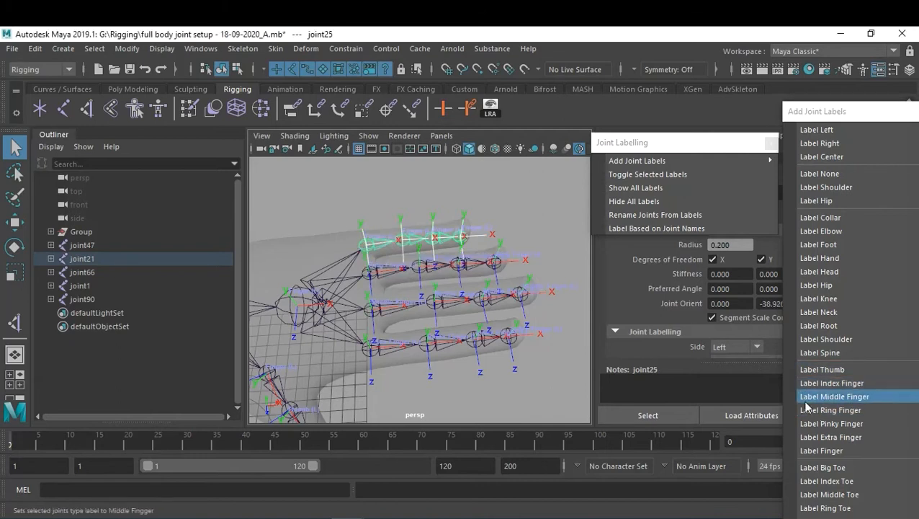
left_click(810, 426)
middle_click_drag(326, 304, 504, 293, "alt")
right_click_drag(505, 294, 394, 294, "alt")
left_click(372, 301)
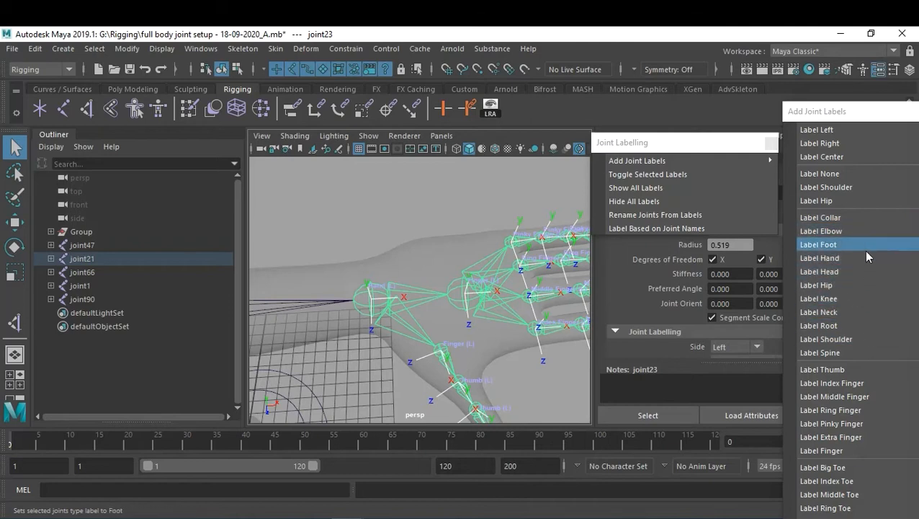
left_click(518, 353)
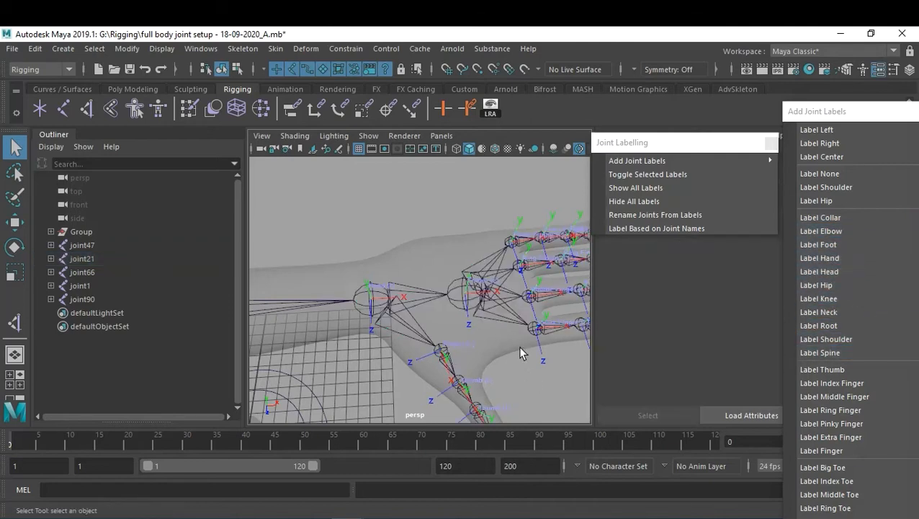
Step: Select the arm chain at the shoulder joint and rename its joints from their labels
right_click_drag(519, 353, 312, 257, "alt")
left_click_drag(312, 256, 414, 225, "alt")
right_click_drag(414, 225, 468, 257, "alt")
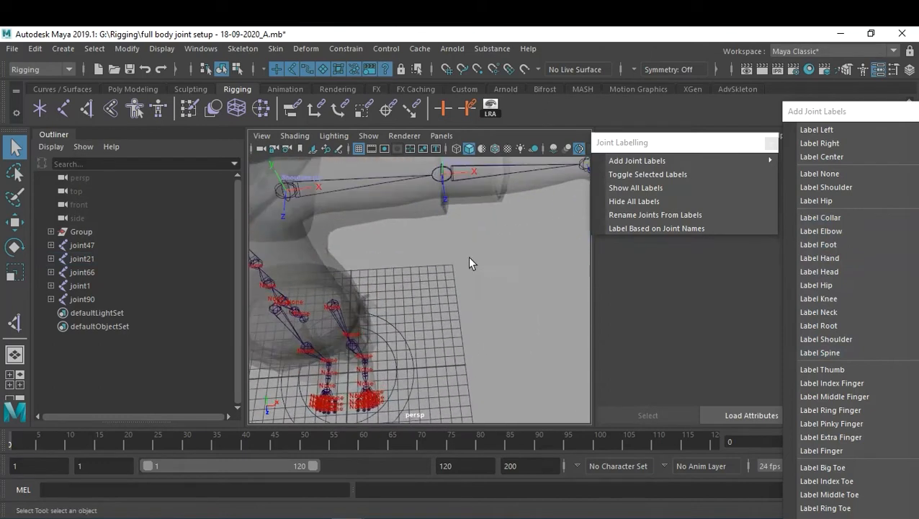
middle_click_drag(468, 256, 475, 313, "alt")
left_click_drag(476, 313, 460, 277, "alt")
middle_click_drag(460, 277, 448, 293, "alt")
left_click_drag(449, 293, 289, 265, "alt")
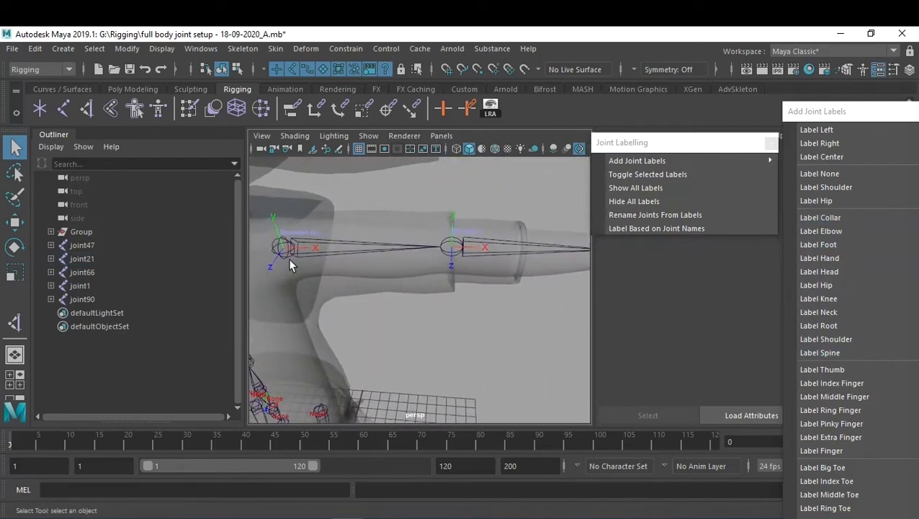
left_click(297, 253)
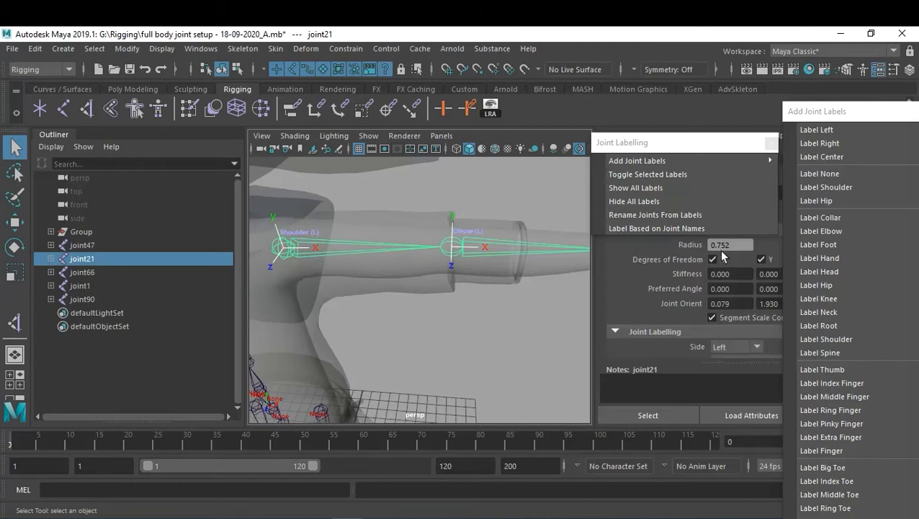
left_click(692, 215)
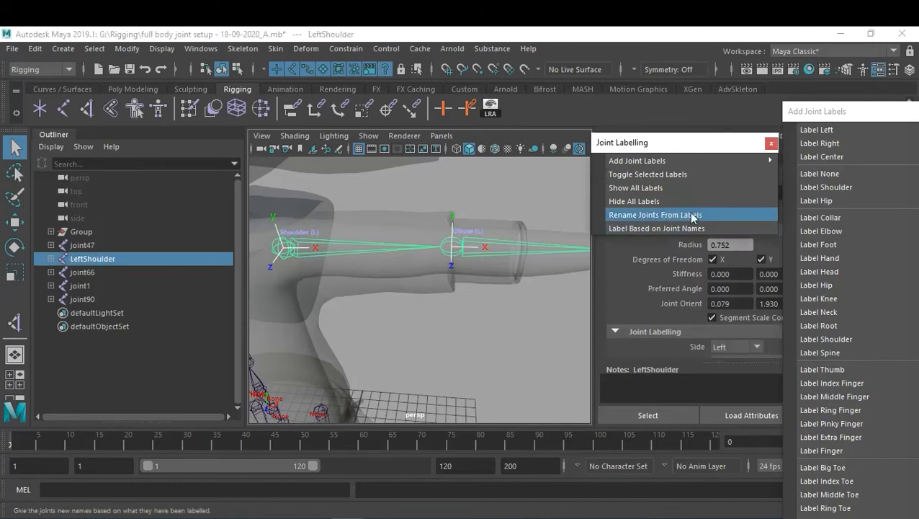
Step: Expand the whole LeftShoulder hierarchy and check the new names of its arm, hand and finger joints
left_click(50, 259)
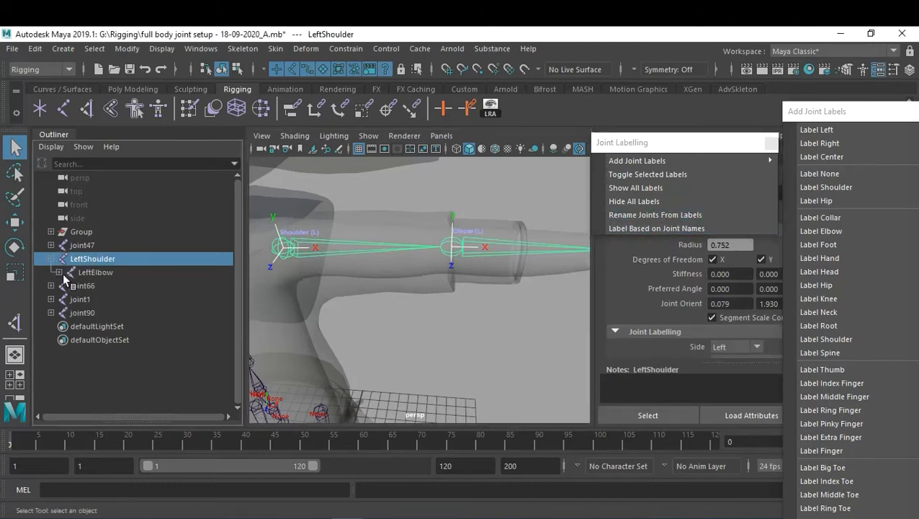
left_click(57, 273)
left_click(67, 285)
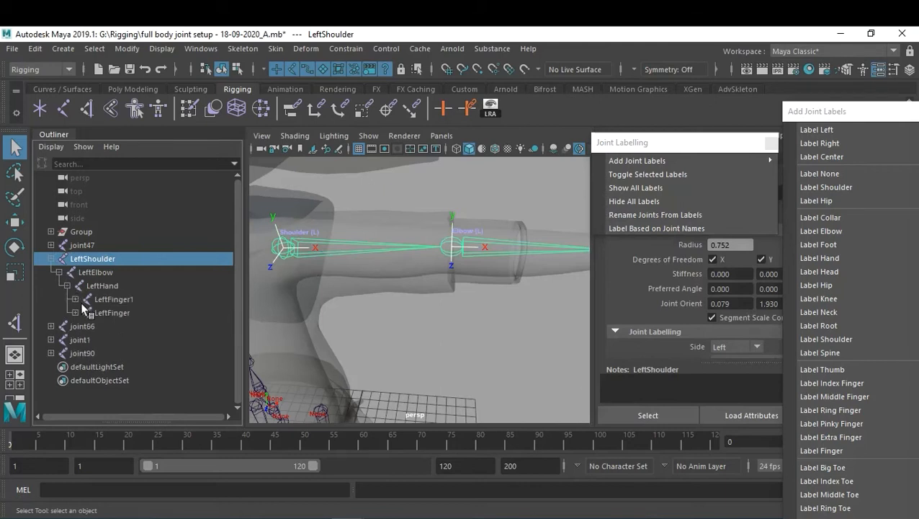
left_click(75, 299)
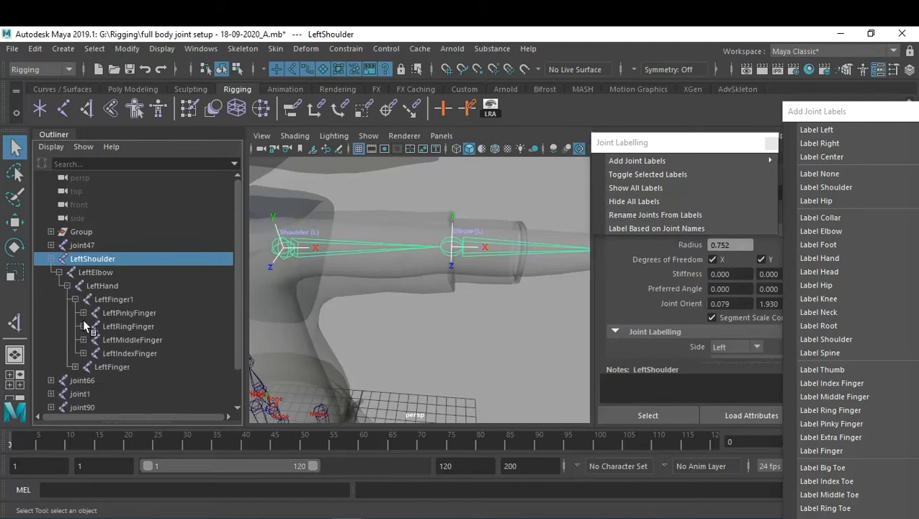
left_click(75, 366)
left_click(50, 260)
left_click(50, 260, "shift")
scroll(163, 288, "down", 5)
scroll(192, 289, "up", 5)
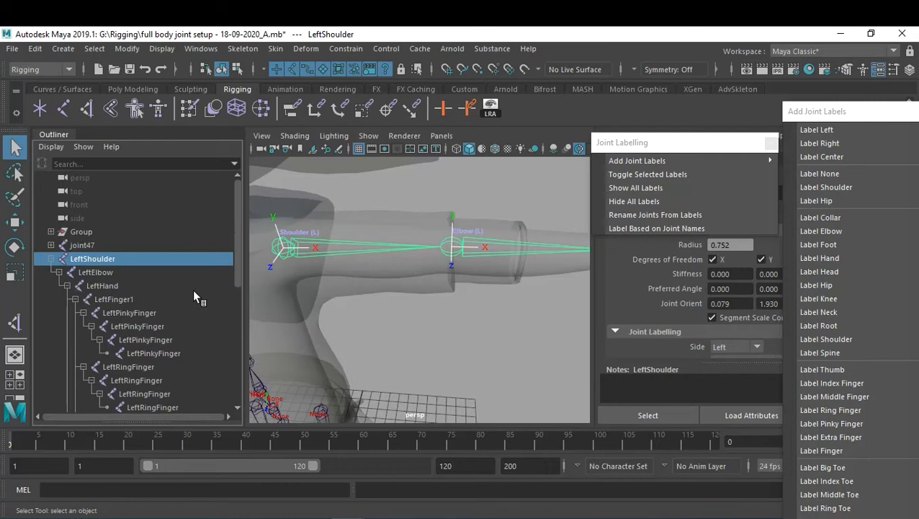
Step: Close the floating joint labelling windows and collapse the LeftShoulder hierarchy
left_click(770, 142)
left_click_drag(897, 111, 825, 118)
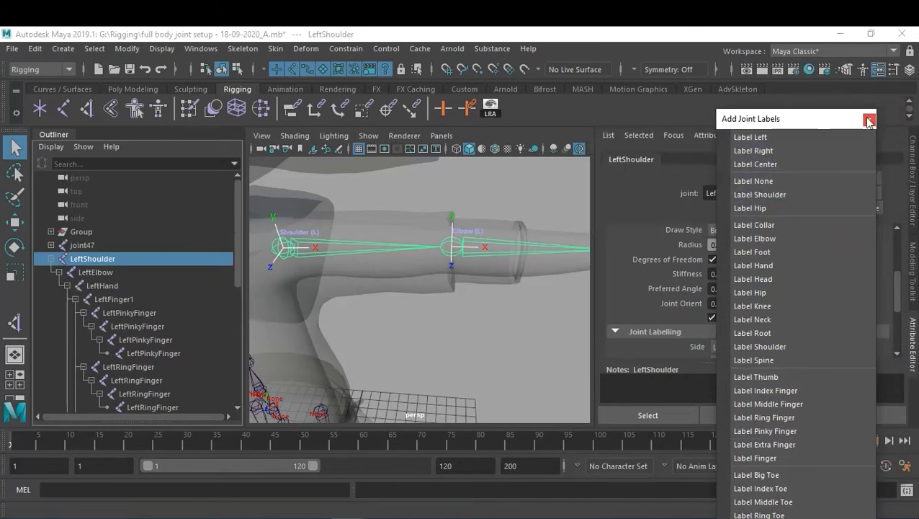
left_click(868, 117)
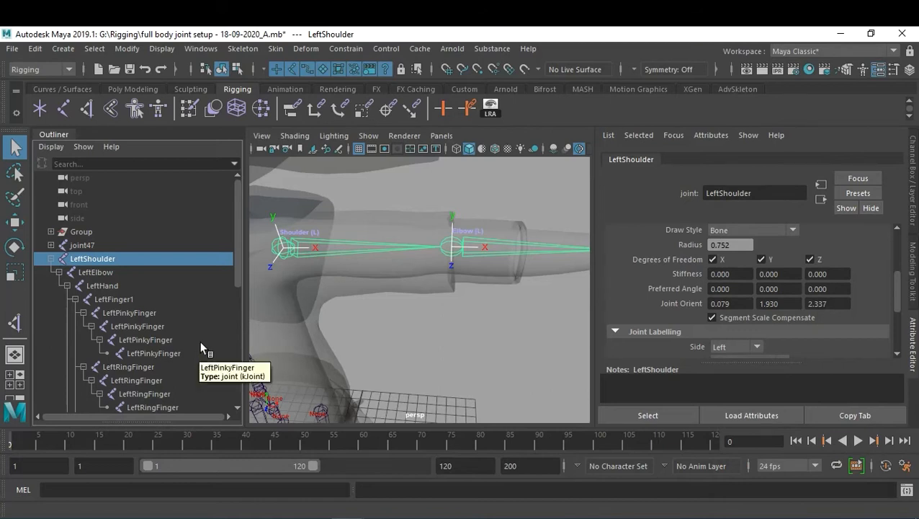
left_click(52, 259)
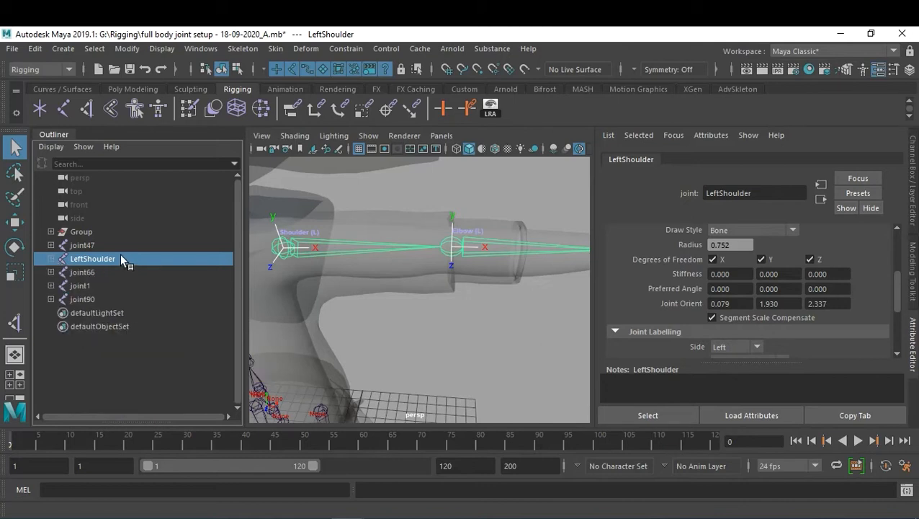
Step: Select the spine chain and examine its joints and labels up to the head
middle_click_drag(455, 296, 513, 332, "alt")
right_click_drag(513, 332, 461, 318, "alt")
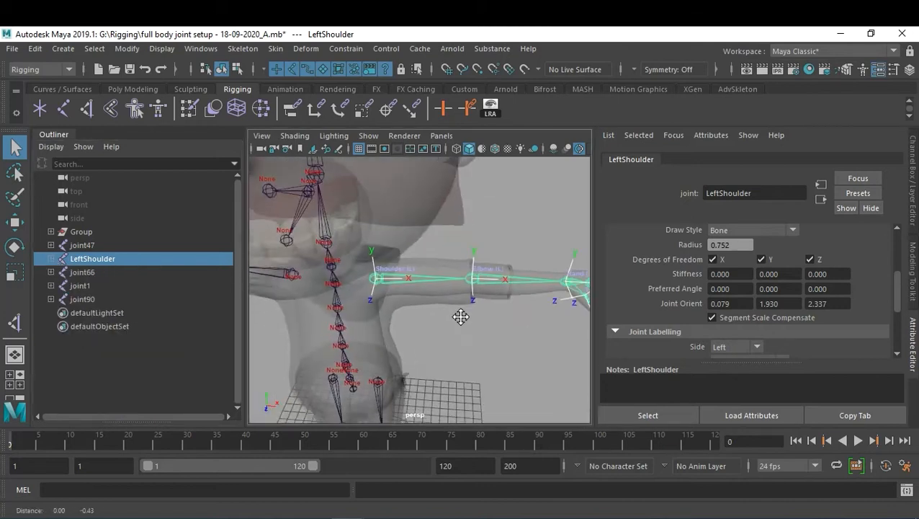
middle_click_drag(461, 317, 467, 283, "alt")
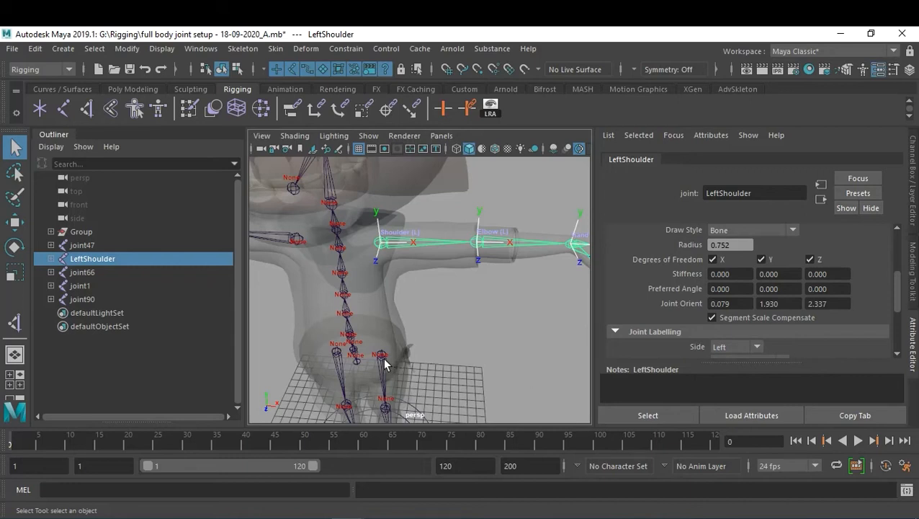
middle_click_drag(418, 269, 433, 349, "alt")
left_click_drag(433, 348, 428, 303, "alt")
middle_click_drag(427, 303, 466, 268, "alt")
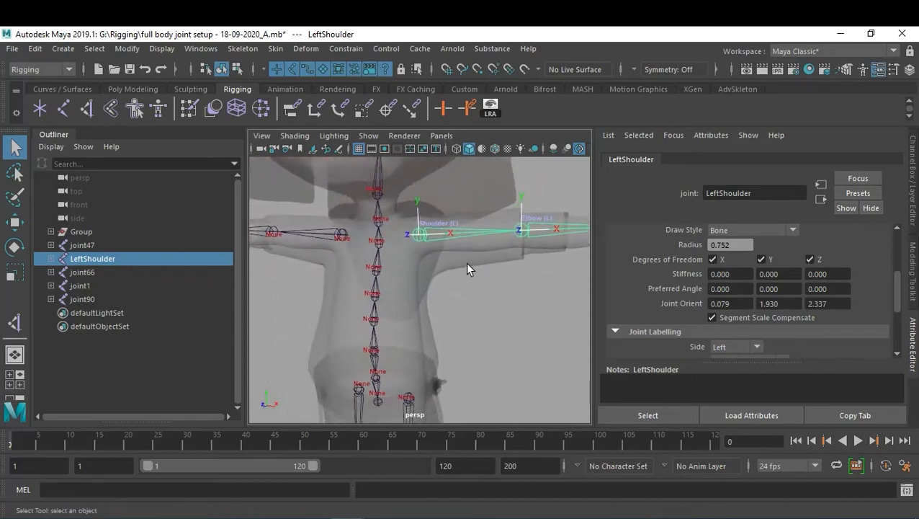
left_click(375, 355)
left_click_drag(425, 267, 425, 327, "alt")
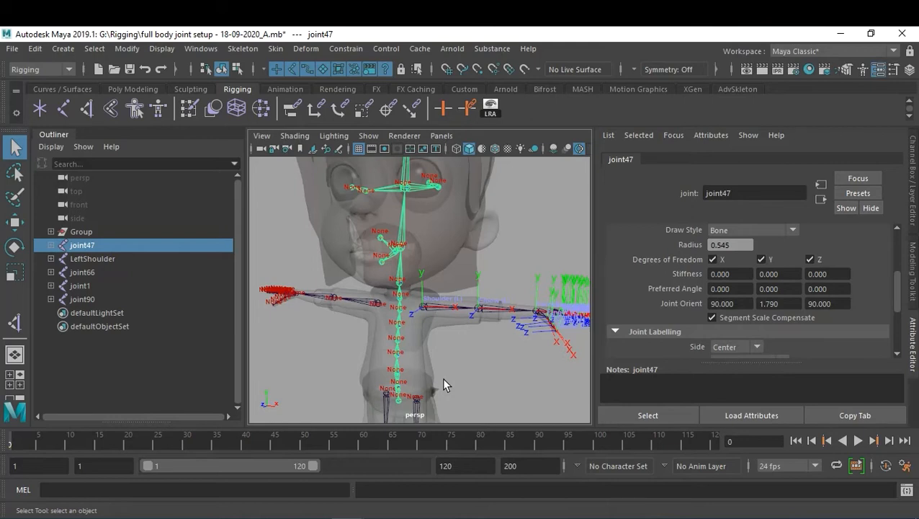
Step: Select the LeftShoulder chain and examine its shoulder and elbow joints up close from several angles
left_click(543, 373)
middle_click_drag(520, 357, 416, 316, "alt")
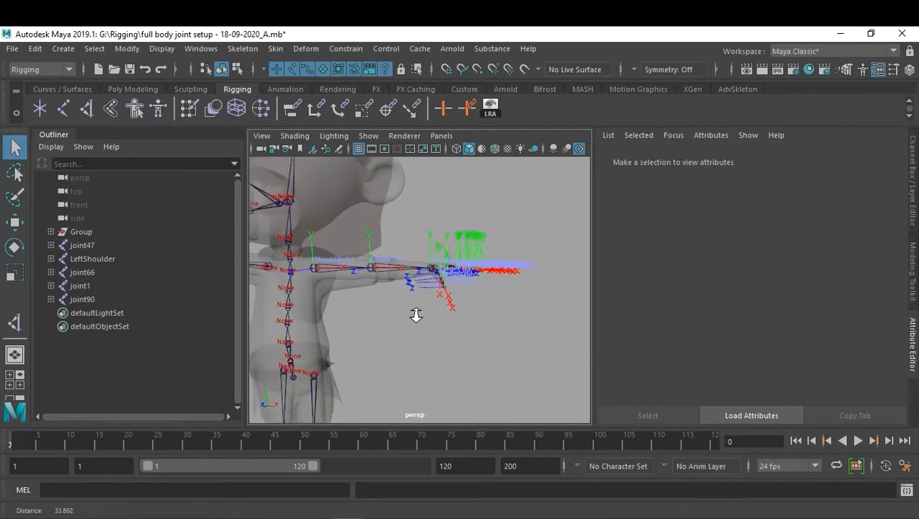
right_click_drag(416, 316, 489, 361, "alt")
left_click_drag(488, 361, 447, 317, "alt")
right_click_drag(447, 318, 429, 341, "alt")
left_click_drag(428, 341, 434, 341, "alt")
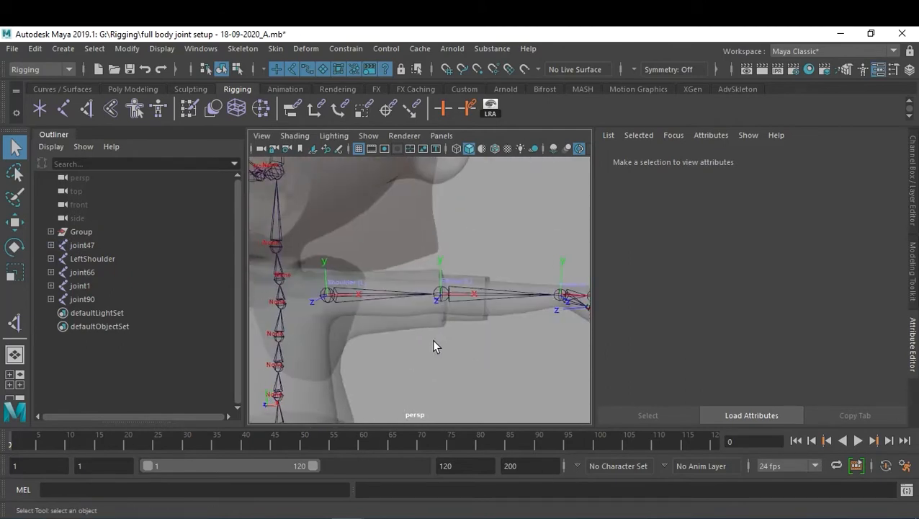
left_click(116, 258)
middle_click_drag(409, 352, 406, 348, "alt")
right_click_drag(406, 348, 430, 352, "alt")
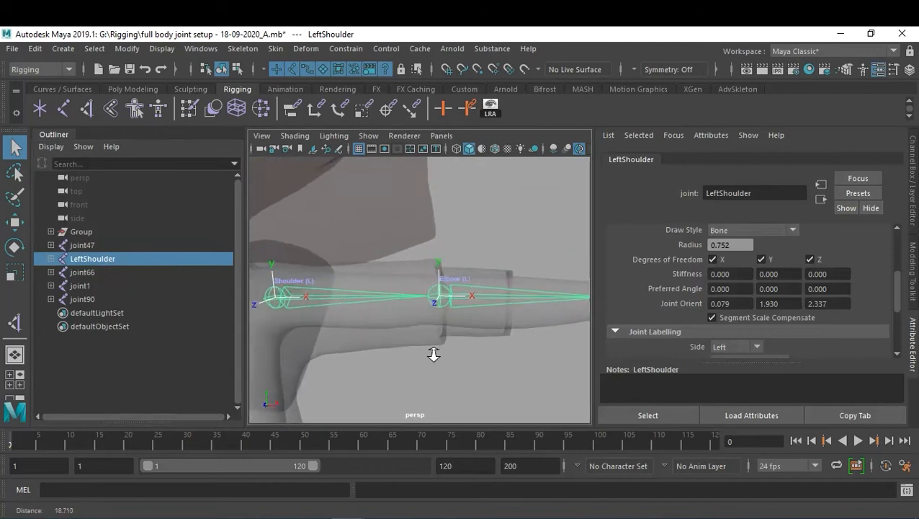
middle_click_drag(489, 338, 414, 325, "alt")
left_click_drag(414, 327, 433, 347, "alt")
middle_click_drag(421, 348, 442, 323, "alt")
mouse_move(424, 324)
right_mouse_down("alt")
mouse_move(439, 339)
mouse_move(426, 327)
right_mouse_up("alt")
left_click_drag(424, 327, 419, 331, "alt")
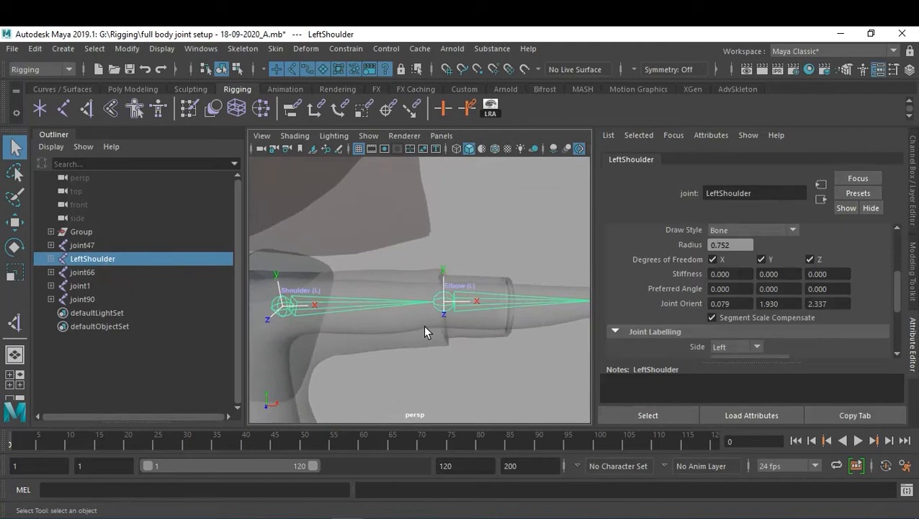
Step: Expand the arm hierarchy, append _bind to the LeftShoulder joint's name and copy that suffix
left_click(51, 260)
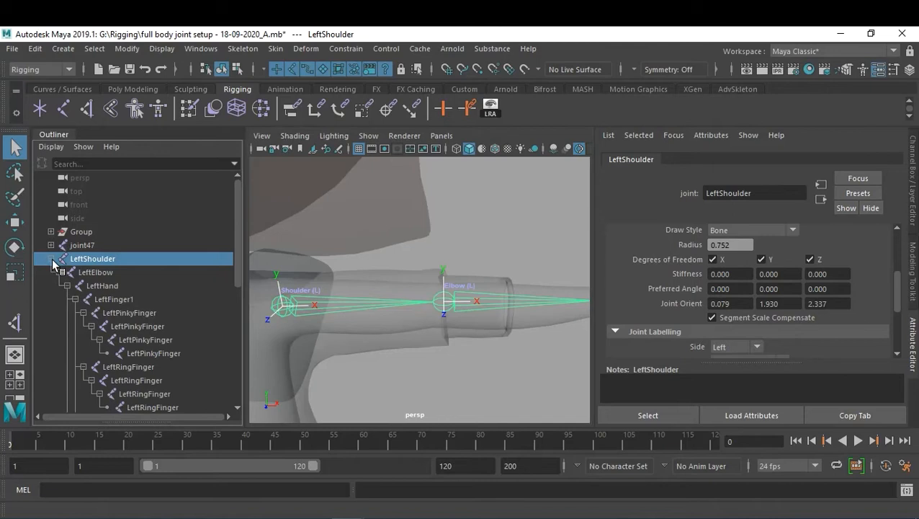
double_click(117, 258)
left_click(156, 261)
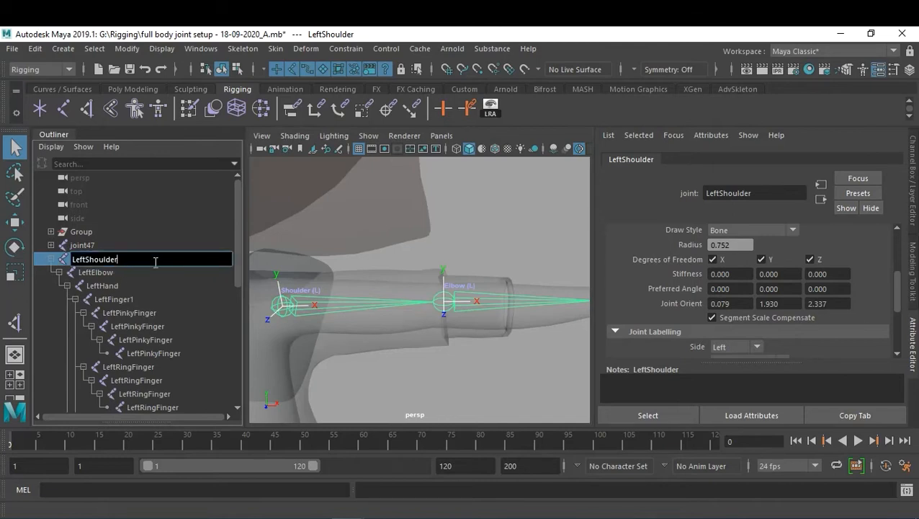
type("_bind")
left_click_drag(154, 259, 117, 268)
key("ctrl+c")
Step: Append the copied _bind suffix to the names of the LeftElbow, LeftHand and LeftFinger1 joints
double_click(141, 272)
key("ctrl+v")
double_click(143, 285)
key("ctrl+v")
double_click(147, 297)
key("ctrl+v")
Step: Append _bind to the names of all four LeftPinkyFinger joints
double_click(169, 310)
key("ctrl+v")
double_click(176, 326)
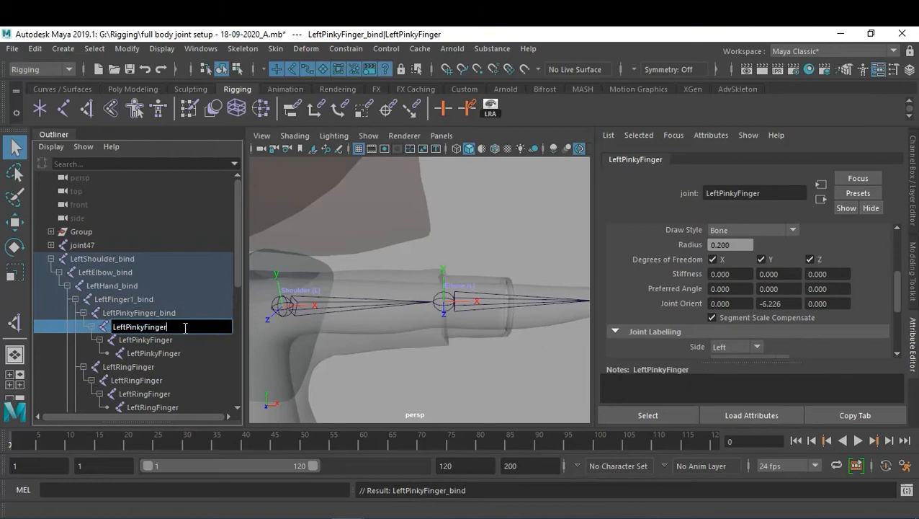
key("ctrl+v")
double_click(180, 339)
key("ctrl+v")
double_click(184, 354)
key("ctrl+v")
Step: Append _bind to the names of all four LeftRingFinger joints
left_click(132, 368)
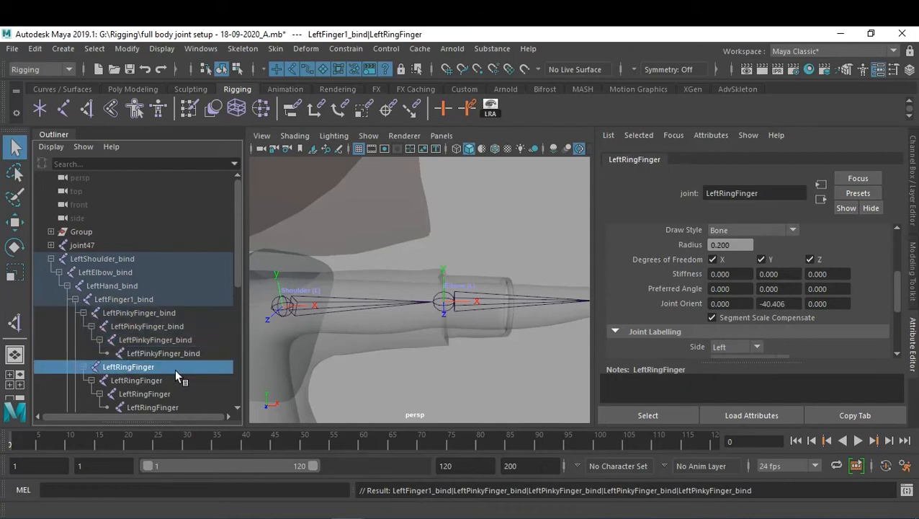
double_click(174, 368)
key("ctrl+v")
left_click(161, 380)
double_click(175, 381)
key("ctrl+v")
left_click(165, 394)
double_click(165, 395)
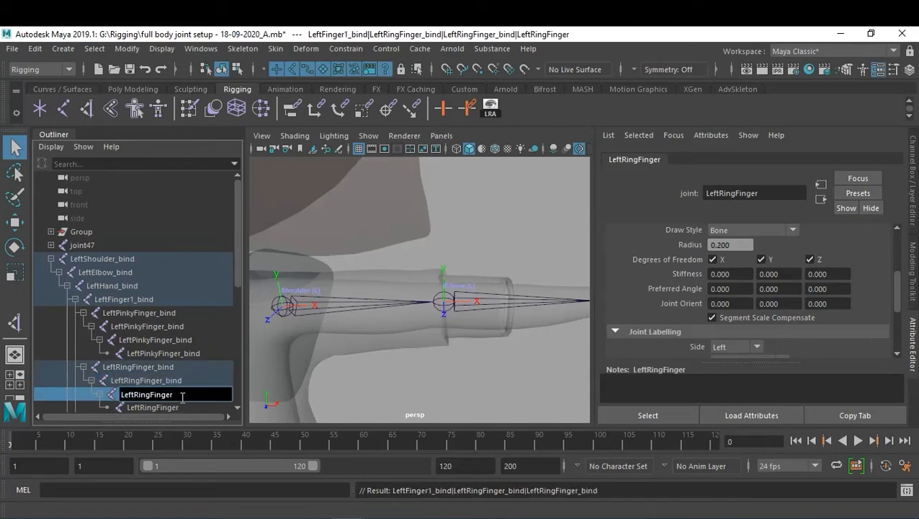
key("ctrl+v")
key("Return")
left_click_drag(237, 275, 236, 330)
left_click(178, 284)
double_click(179, 286)
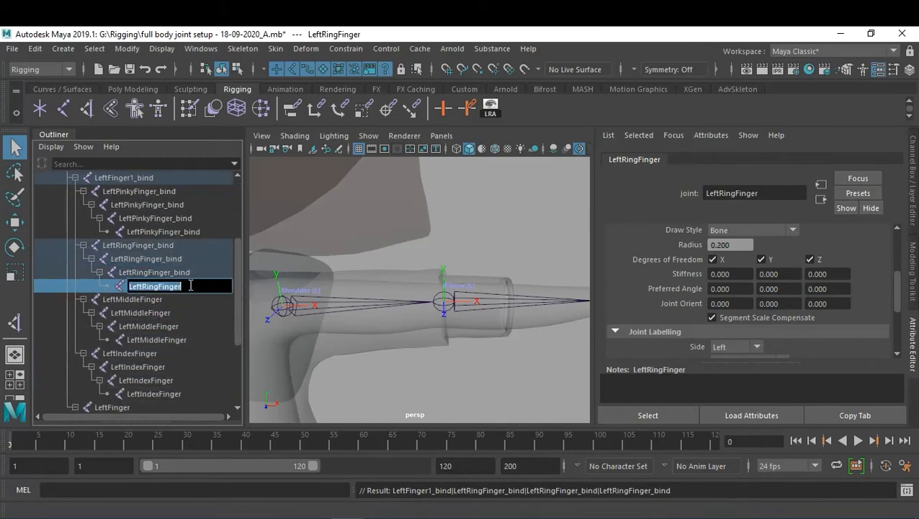
left_click(211, 291)
type("_bind")
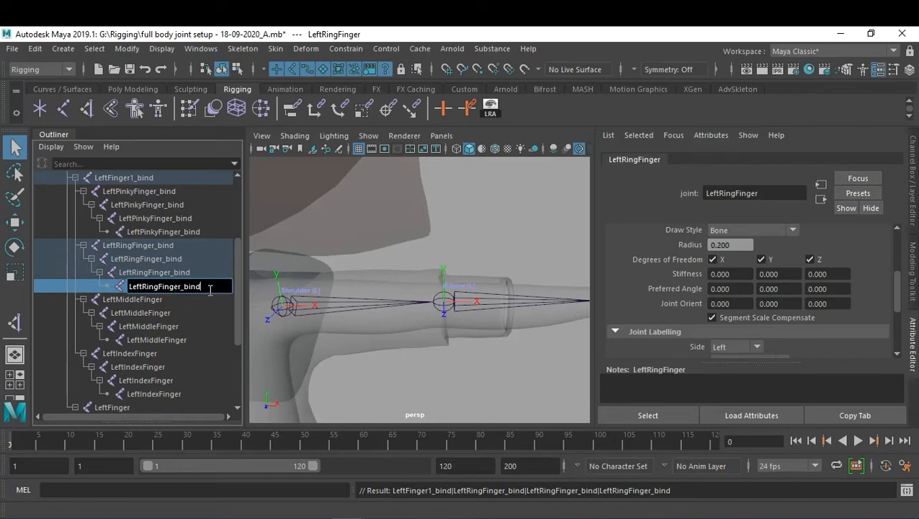
key("Return")
Step: Append _bind to the names of all four LeftMiddleFinger joints
double_click(167, 298)
left_click(190, 304)
double_click(185, 312)
left_click(194, 314)
key("ctrl+v")
left_click(199, 327)
double_click(204, 328)
left_click(211, 328)
key("ctrl+v")
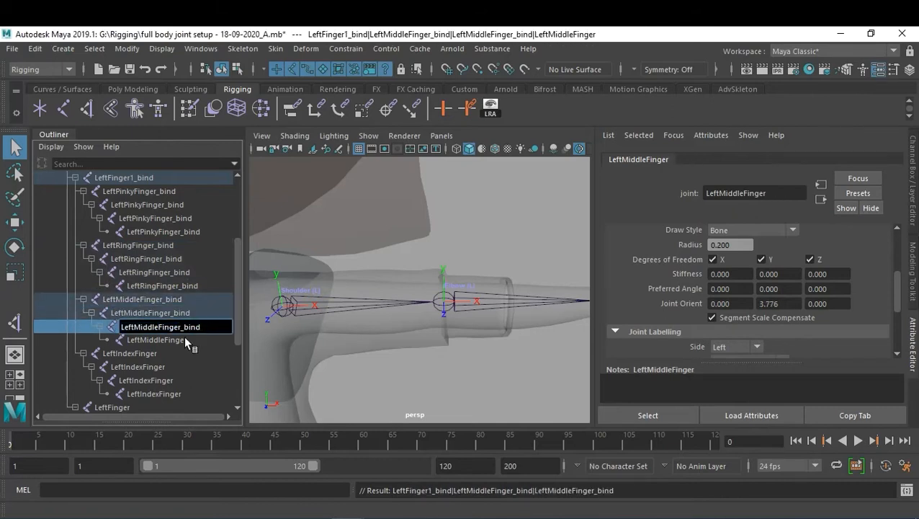
left_click(189, 339)
double_click(191, 338)
left_click(201, 341)
key("ctrl+v")
Step: Append _bind to the names of all four LeftIndexFinger joints
left_click(156, 353)
double_click(161, 354)
left_click(163, 354)
key("ctrl+v")
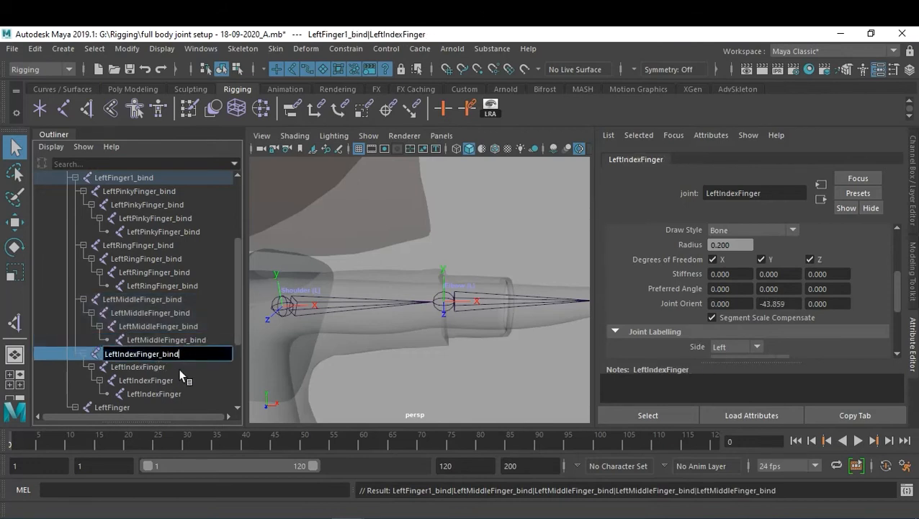
left_click(172, 366)
double_click(176, 367)
left_click(188, 368)
key("ctrl+v")
left_click(180, 377)
double_click(179, 378)
left_click(191, 381)
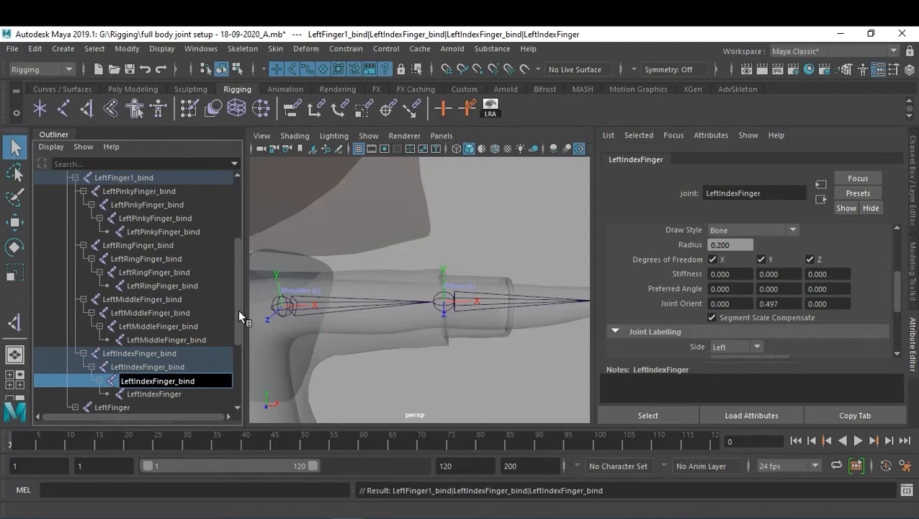
left_click_drag(236, 313, 238, 347)
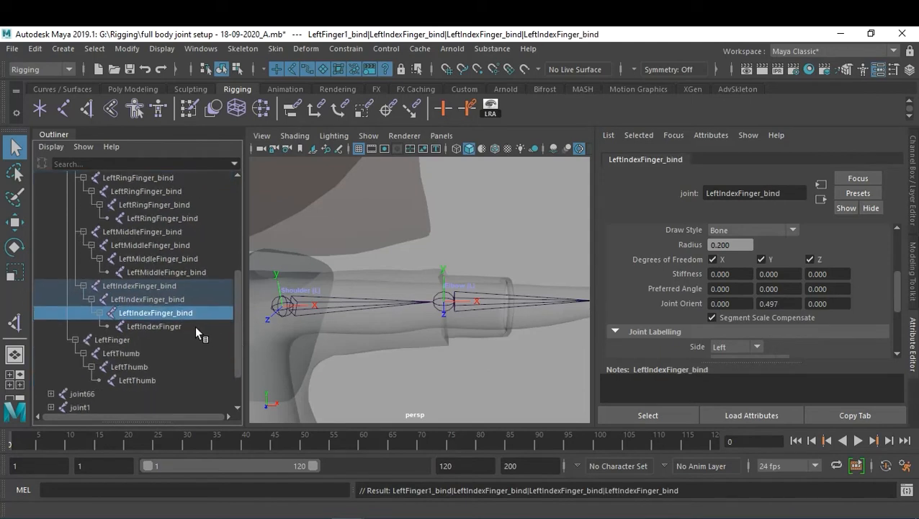
double_click(194, 326)
left_click(211, 328)
type("_bind")
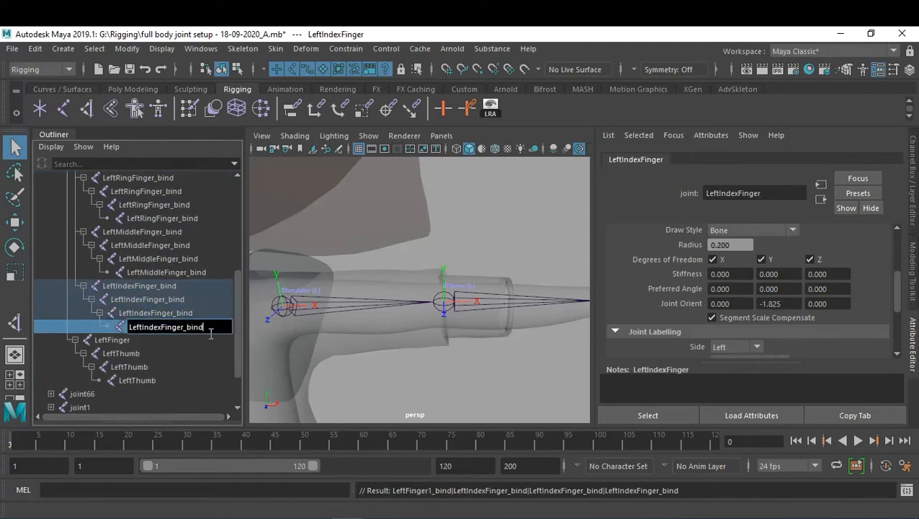
Step: Append _bind to the names of the LeftFinger joint and the three LeftThumb joints below it
double_click(149, 339)
left_click(159, 340)
type("_bind")
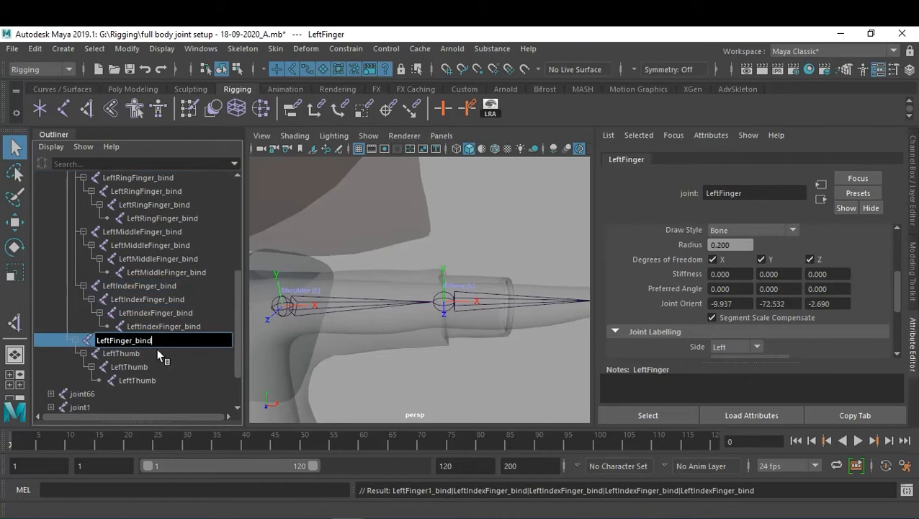
double_click(155, 351)
left_click(176, 355)
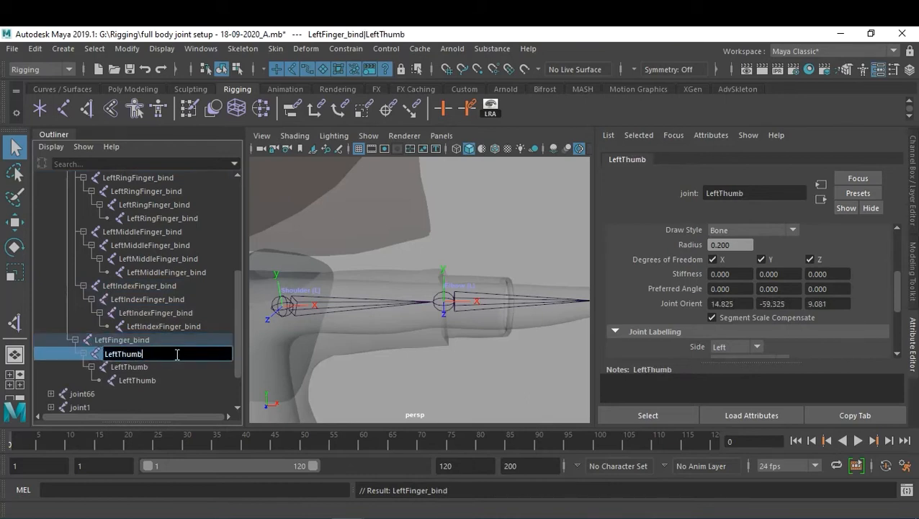
type("_bind")
double_click(173, 368)
left_click(180, 367)
type("_bind")
double_click(189, 381)
left_click(189, 382)
type("_bind")
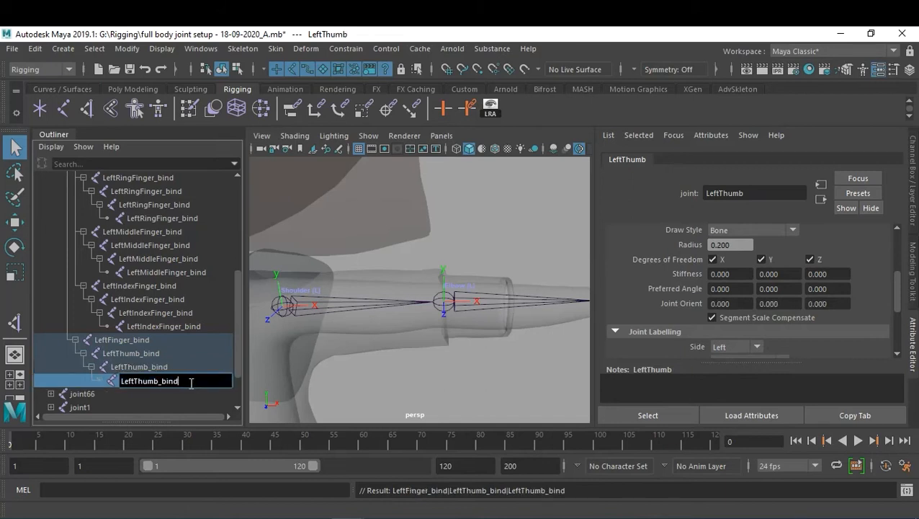
key("Return")
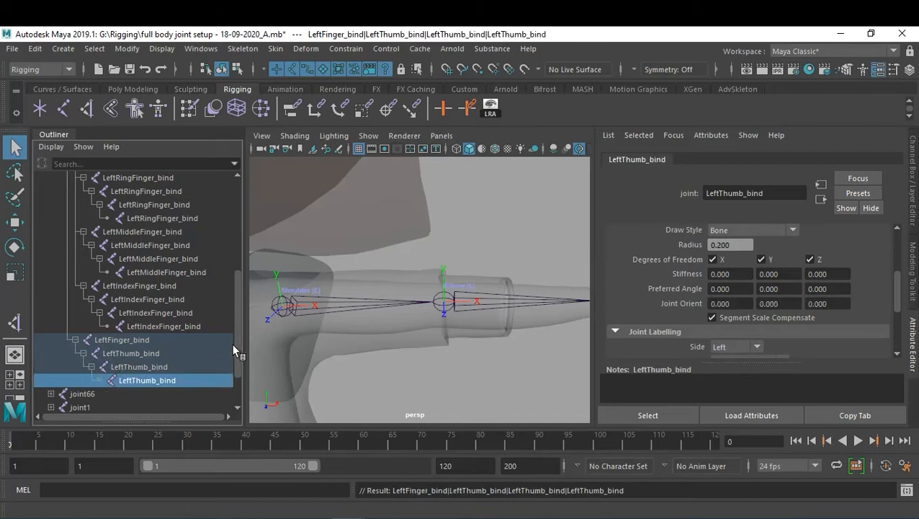
Step: Collapse the LeftShoulder_bind hierarchy and duplicate the whole arm chain
left_click_drag(236, 344, 240, 272)
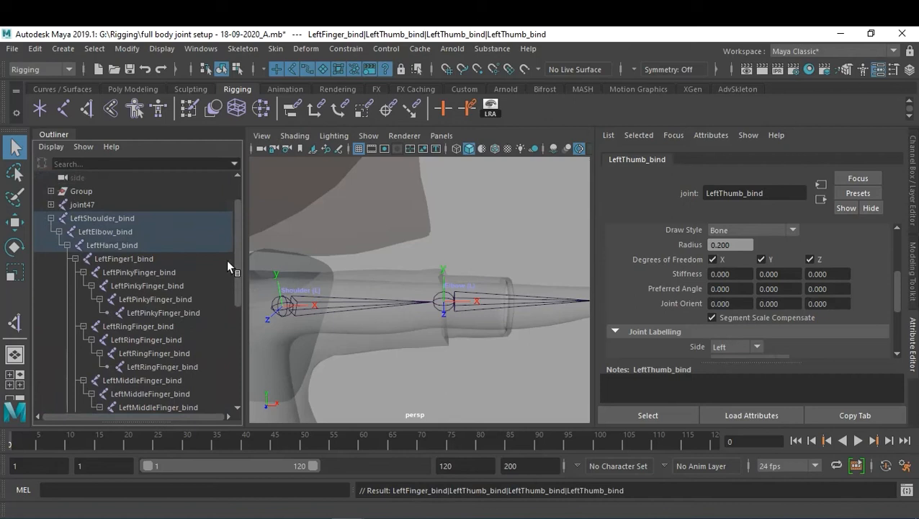
left_click(126, 218)
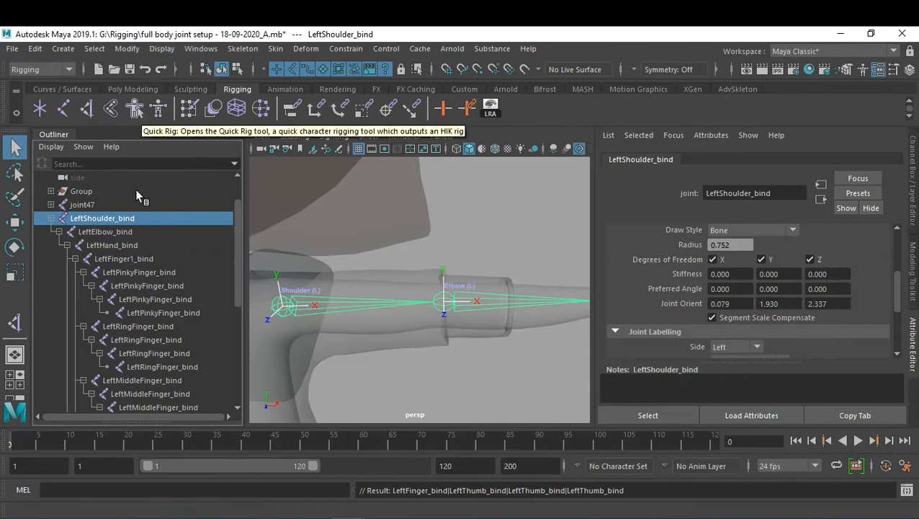
left_click(51, 218)
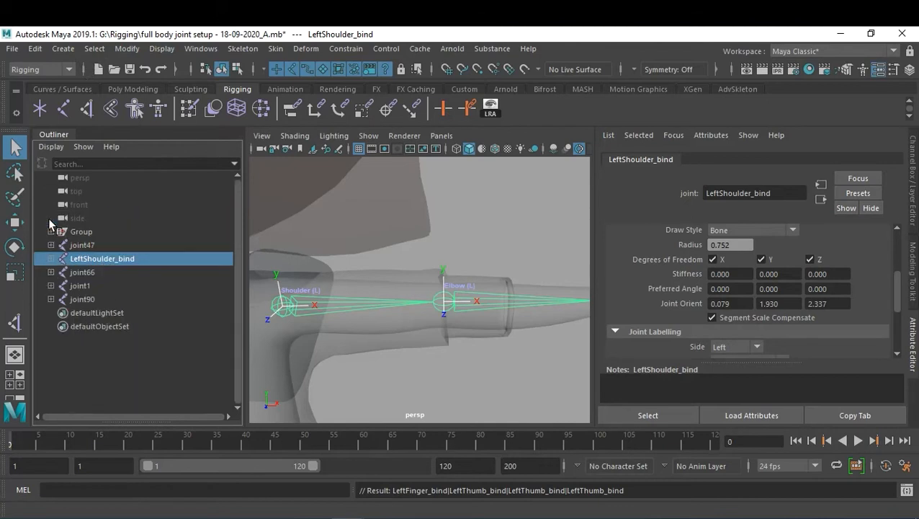
left_click(102, 356)
left_click(112, 258)
key("ctrl+d")
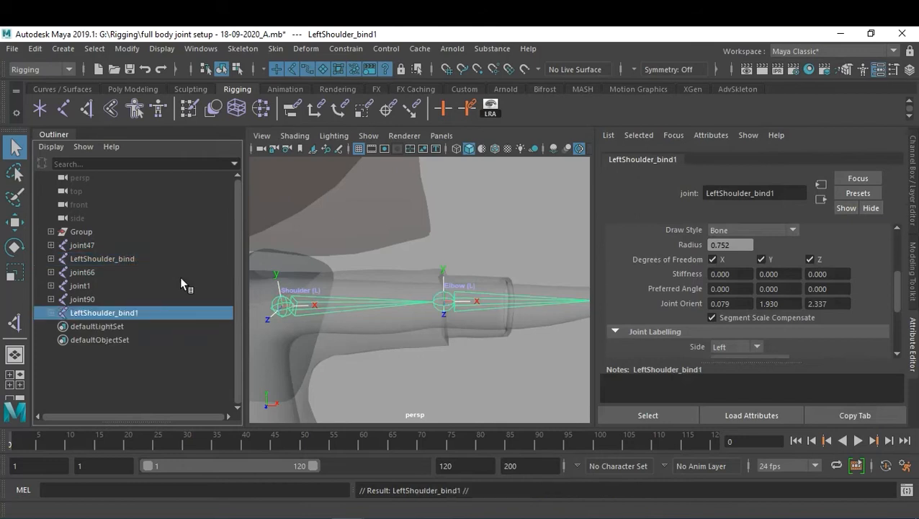
Step: Duplicate the left arm joint chain a second time
key("ctrl+d")
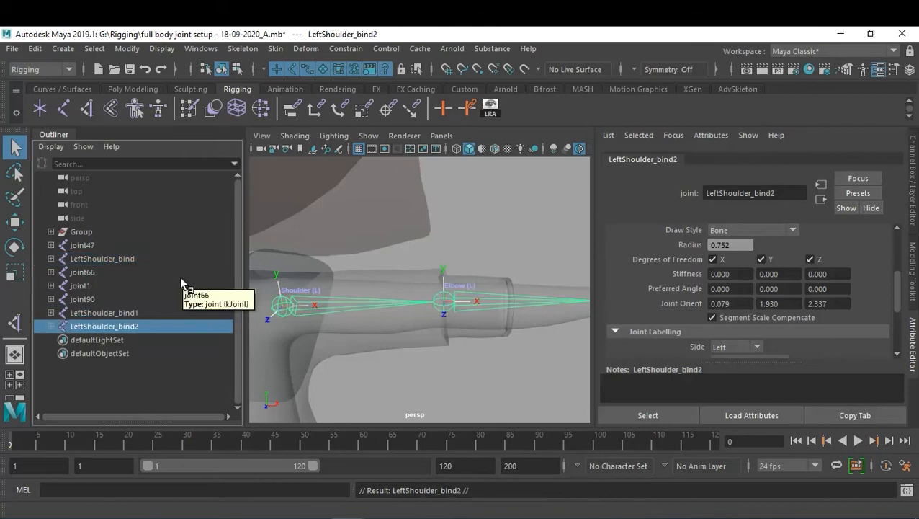
left_click(130, 312)
double_click(154, 313)
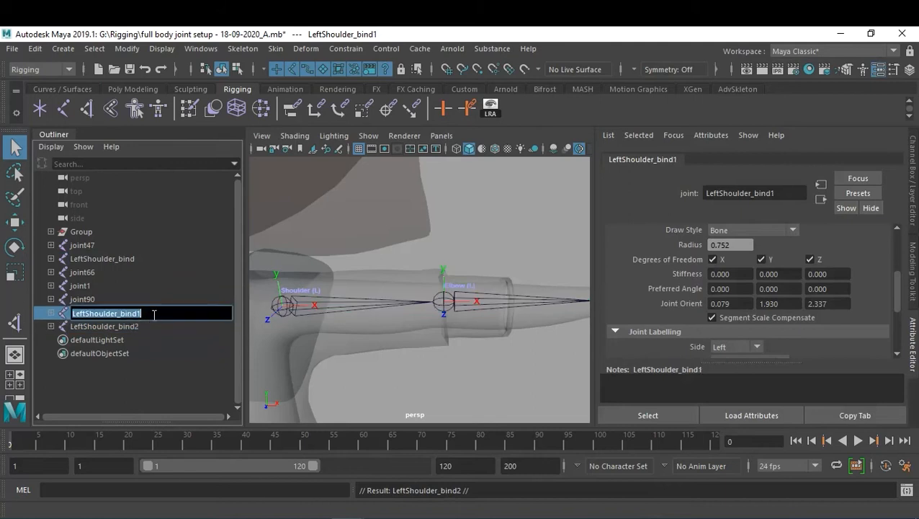
left_click(120, 363)
Step: Expand the whole LeftShoulder_bind1 hierarchy and select all its joints down to the last LeftThumb_bind
left_click(117, 315)
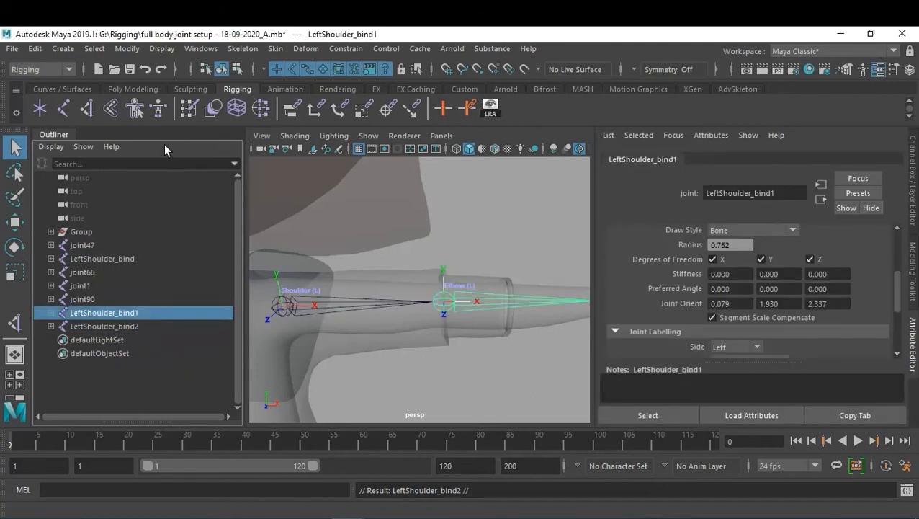
left_click(51, 313, "shift")
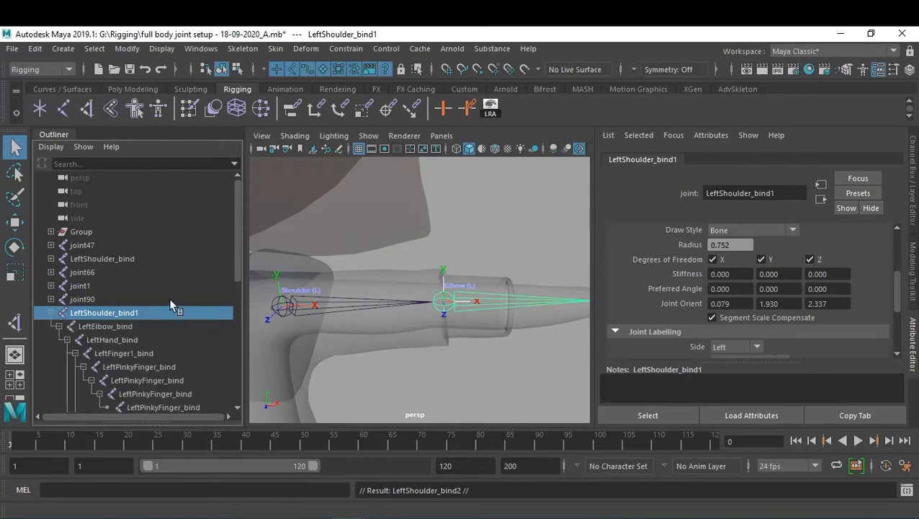
scroll(170, 301, "down", 3)
scroll(191, 299, "up", 3)
scroll(192, 299, "down", 6)
scroll(191, 302, "up", 3)
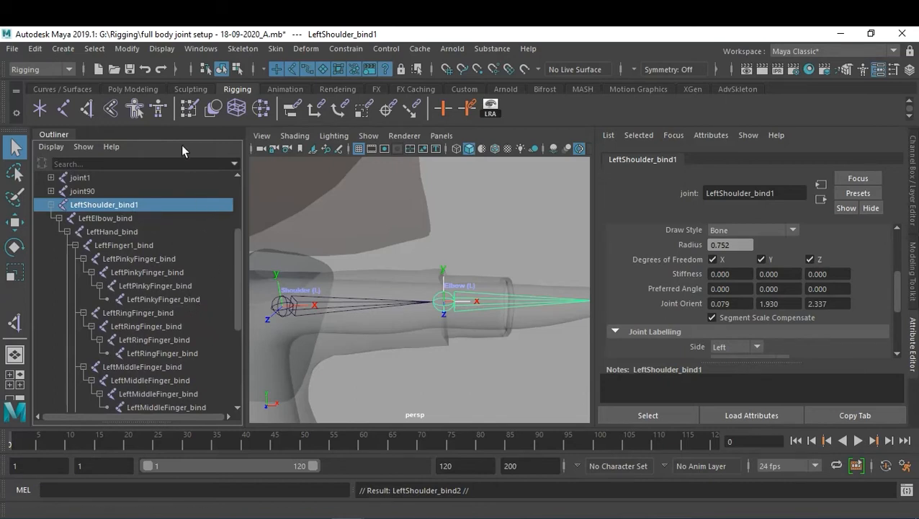
scroll(185, 310, "down", 4)
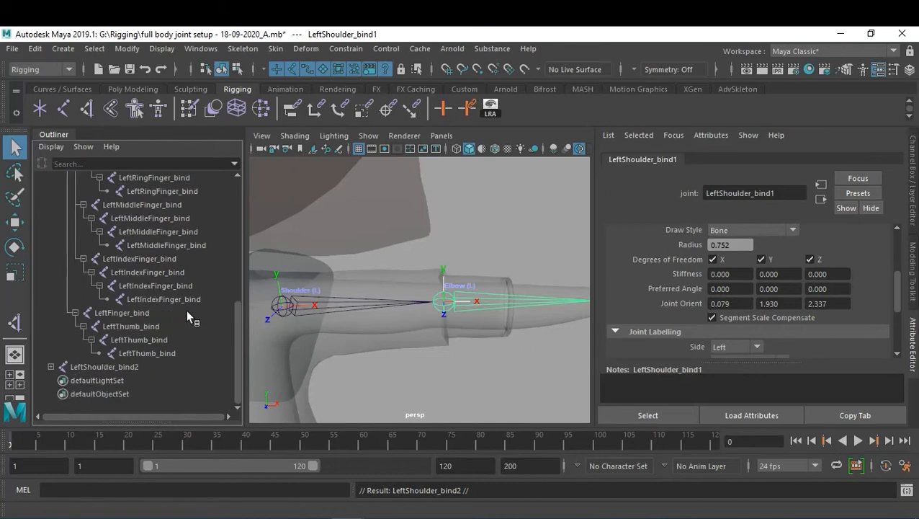
left_click(159, 353, "shift")
scroll(191, 286, "up", 5)
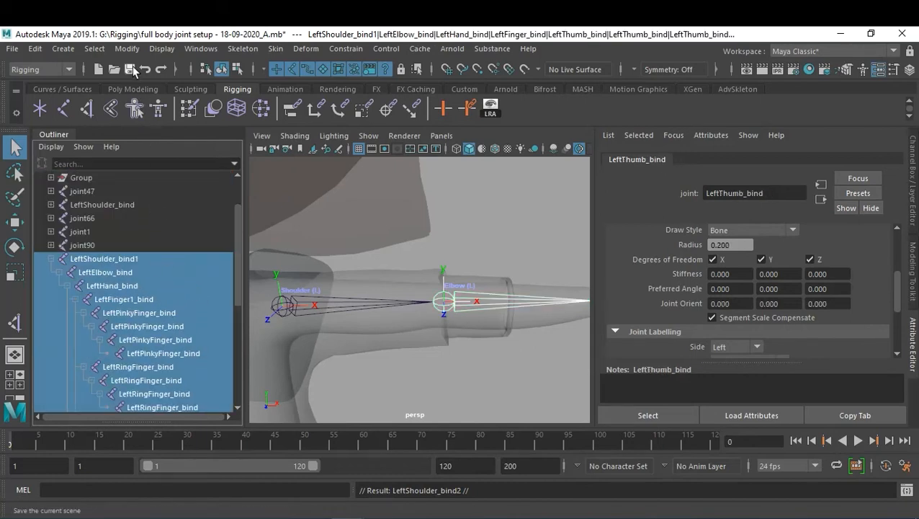
Step: Open Search and Replace Names for LeftShoulder_bind1 and enter _bind as the text to search for
left_click(39, 51)
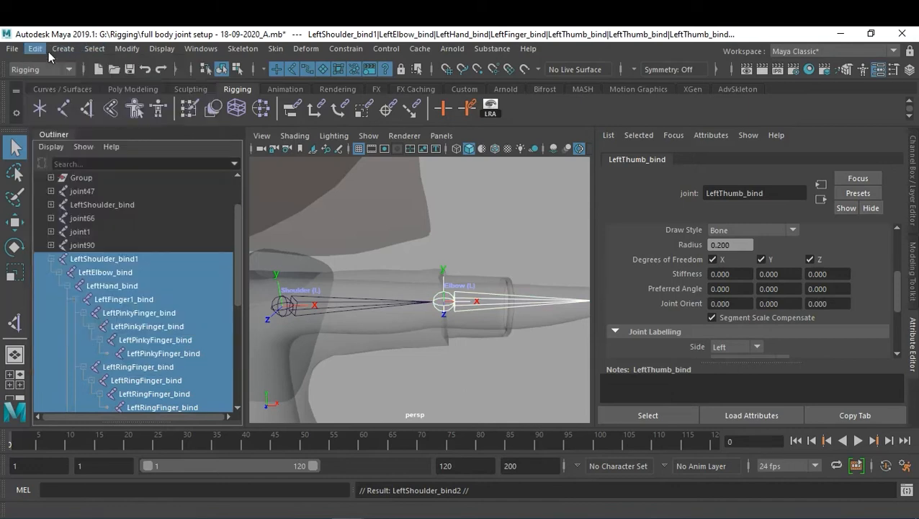
left_click(63, 51)
left_click(86, 50)
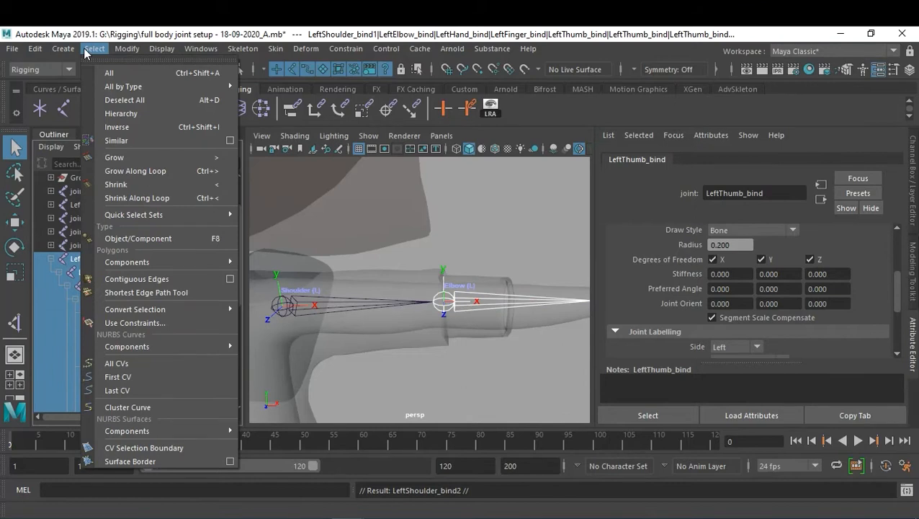
mouse_move(120, 52)
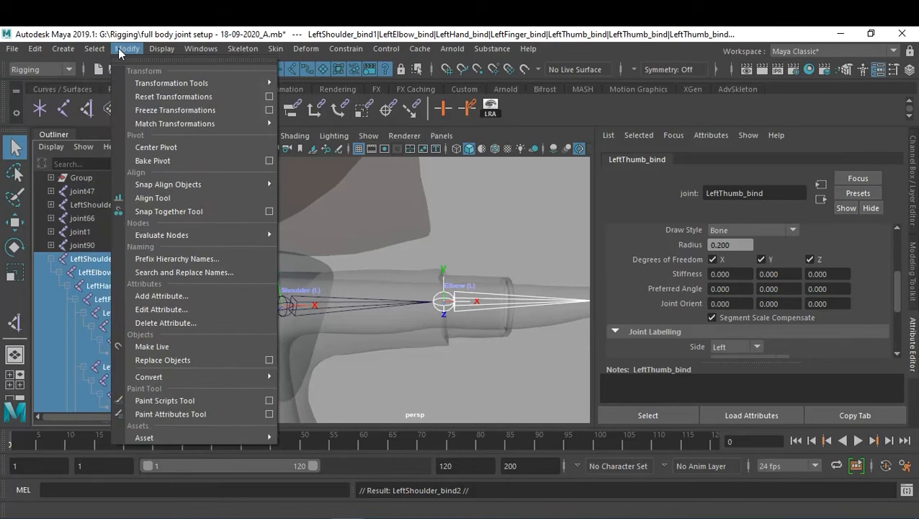
left_click(240, 273)
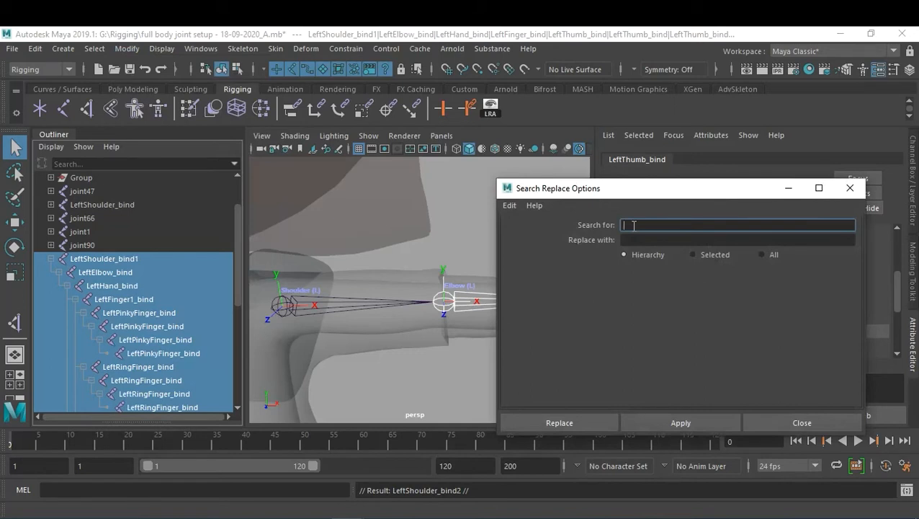
left_click(134, 262)
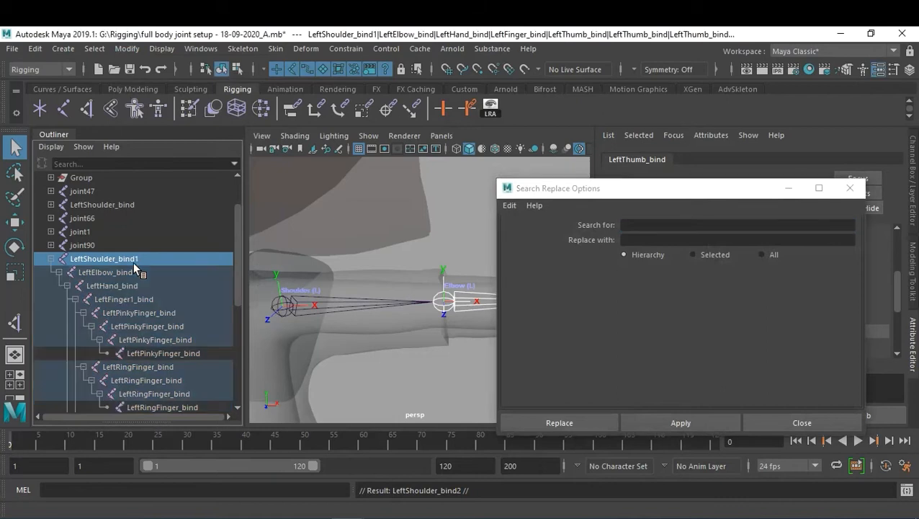
left_click(645, 224)
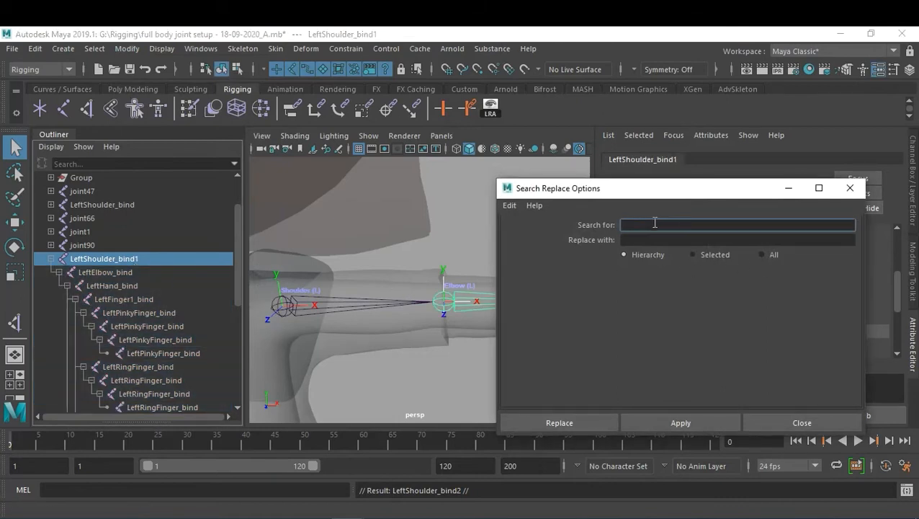
type("_bind")
Step: With only LeftShoulder_bind1 selected, replace _bind with _IK in the names of its whole hierarchy
scroll(172, 299, "down", 5)
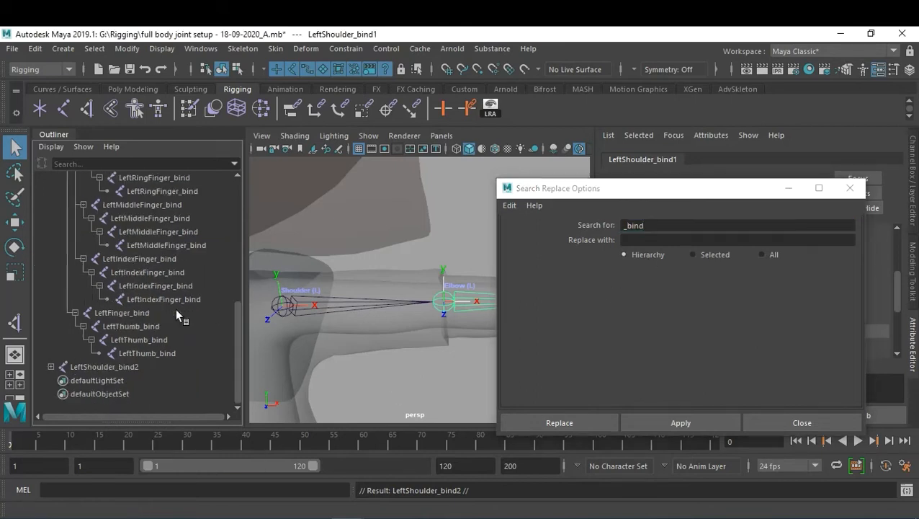
left_click(151, 352, "shift")
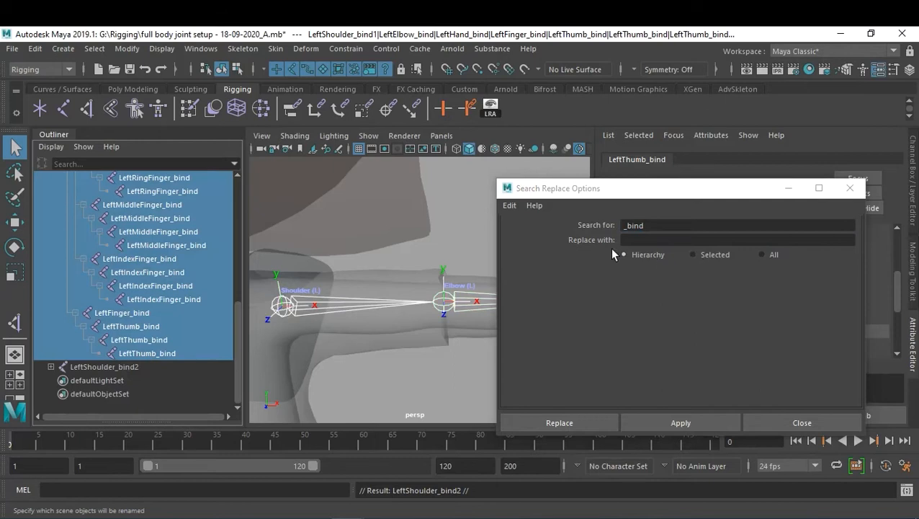
left_click_drag(236, 337, 239, 255)
left_click(136, 244)
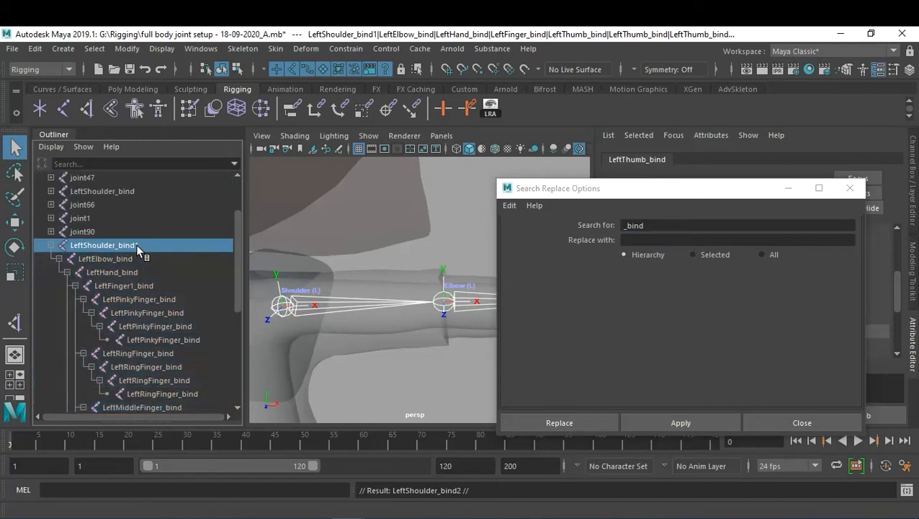
left_click(659, 239)
type("_IK")
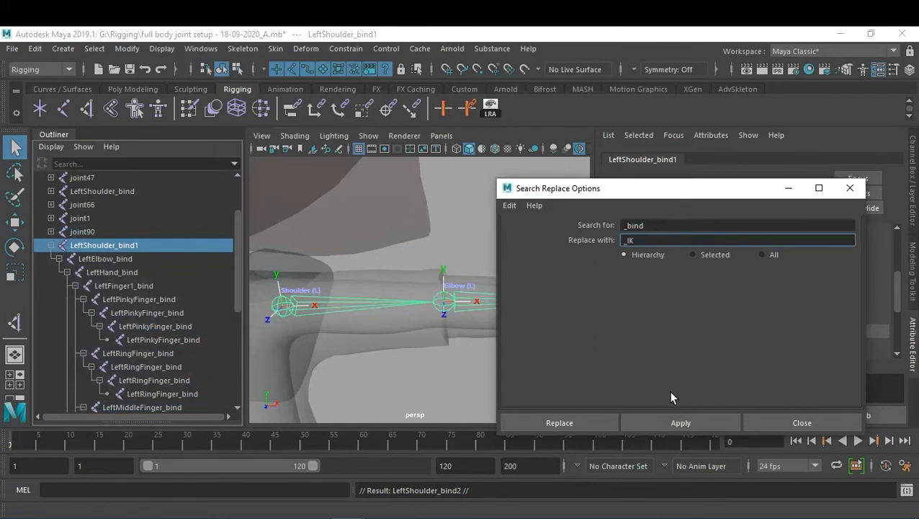
left_click(681, 423)
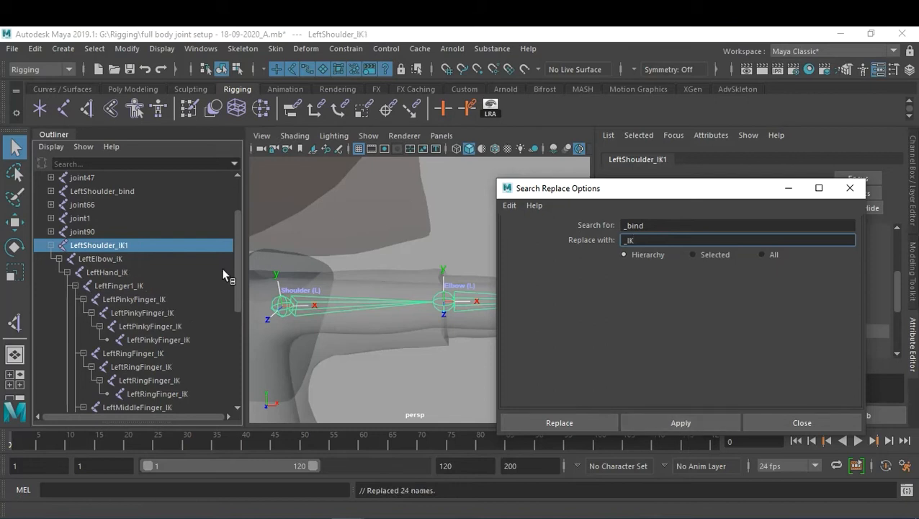
Step: Rename the root joint of the IK chain as LeftShoulder_IK
double_click(144, 245)
key("BackSpace")
key("Return")
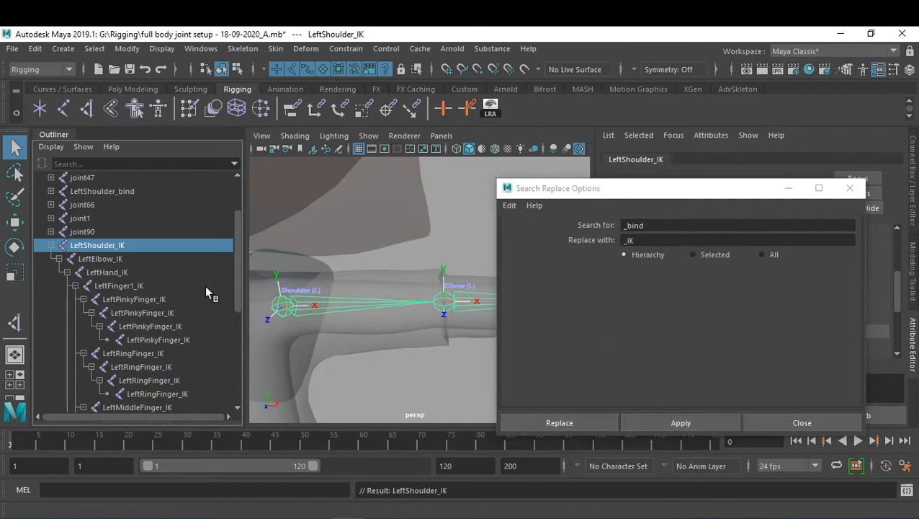
Step: Expand the LeftShoulder_bind2 hierarchy and replace _bind with _FK in all its joint names
left_click_drag(235, 276, 240, 355)
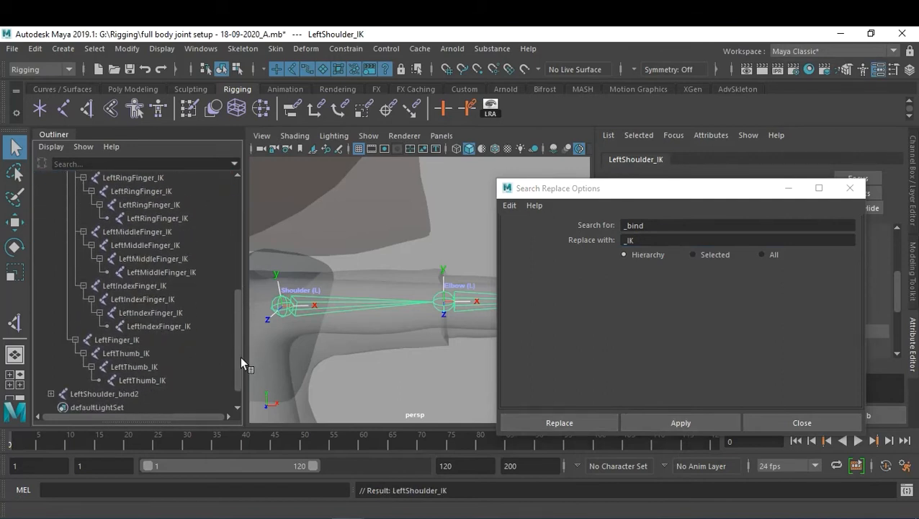
scroll(240, 355, "down", 1)
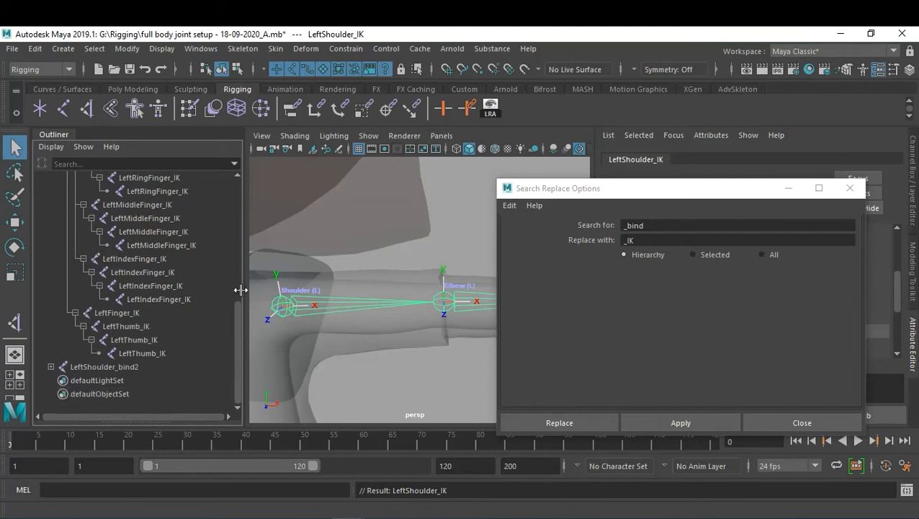
left_click(97, 365)
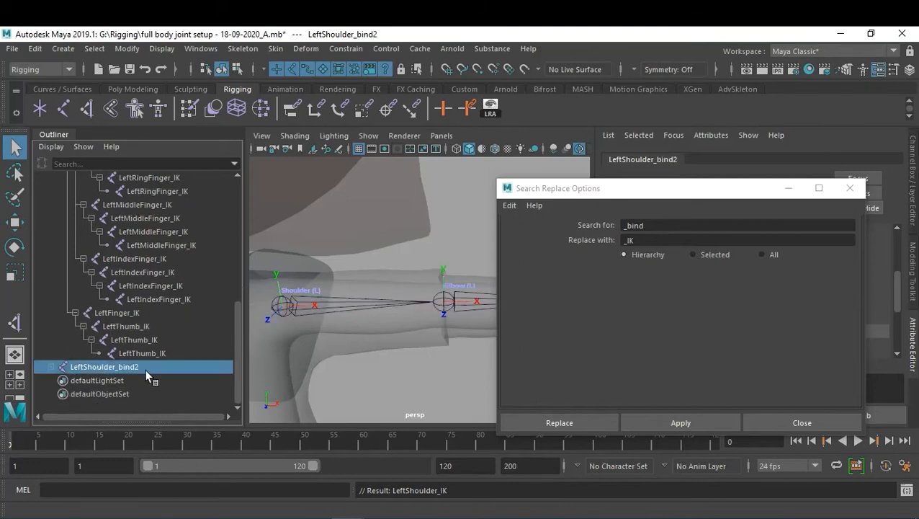
left_click(51, 368)
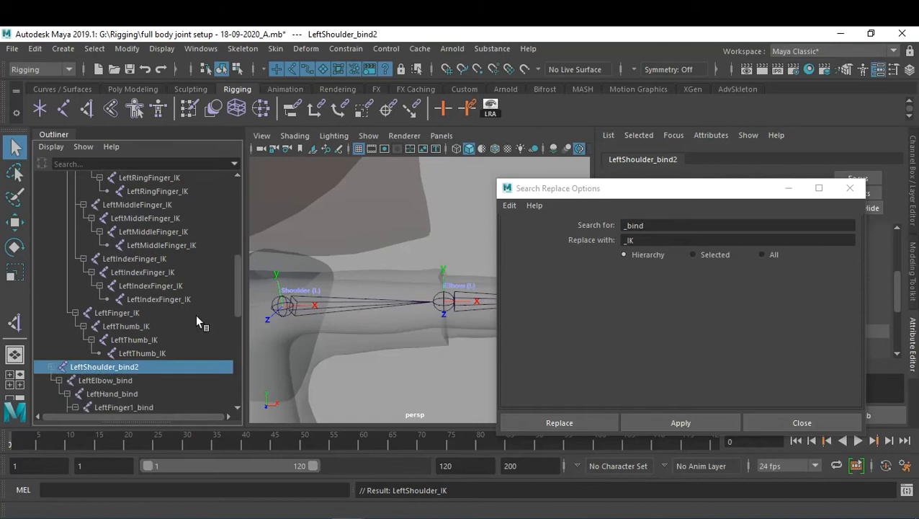
scroll(195, 314, "down", 3)
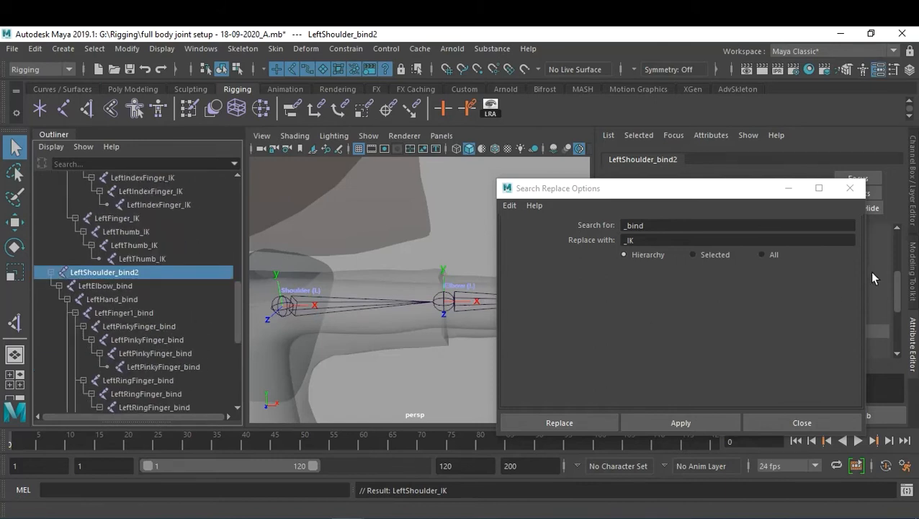
left_click(675, 240)
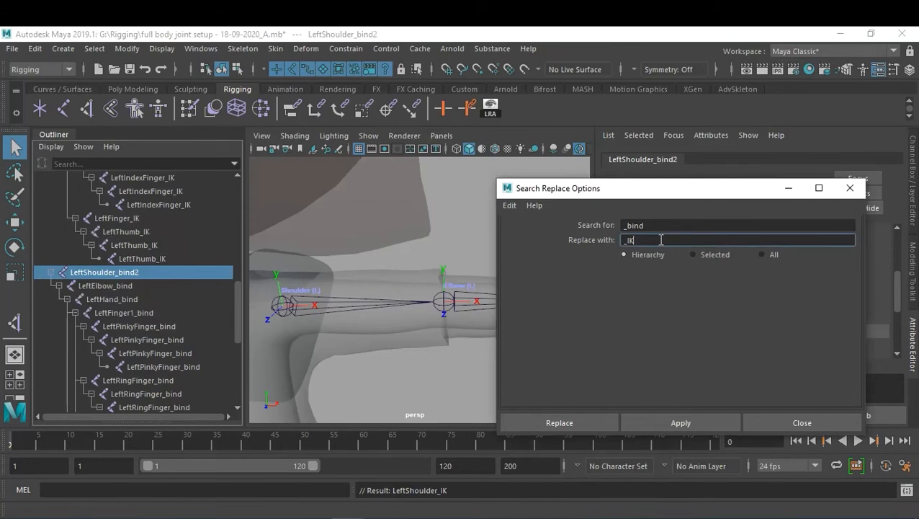
key("BackSpace")
key("BackSpace")
type("FK")
left_click(680, 423)
Step: Rename the root joint of the FK chain as LeftShoulder_FK and close the Search Replace Options
scroll(239, 328, "down", 2)
scroll(239, 339, "down", 3)
scroll(239, 332, "up", 5)
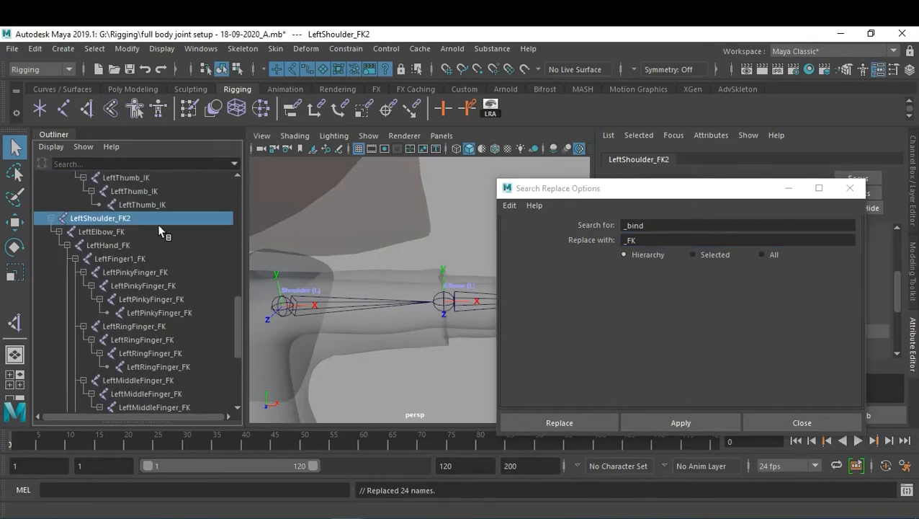
double_click(148, 218)
left_click(154, 220)
key("BackSpace")
key("Return")
left_click(854, 422)
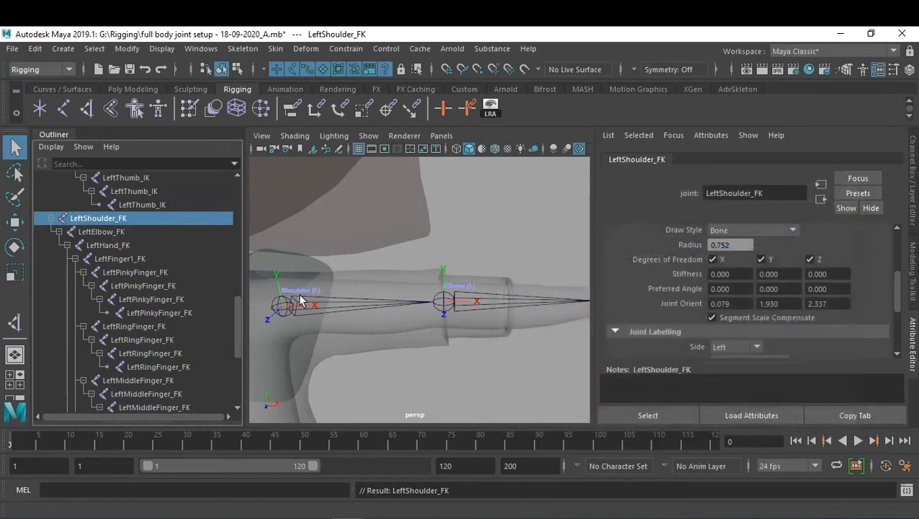
Step: Collapse the LeftShoulder_IK and LeftShoulder_FK hierarchies in the Outliner
left_click_drag(237, 326, 244, 230)
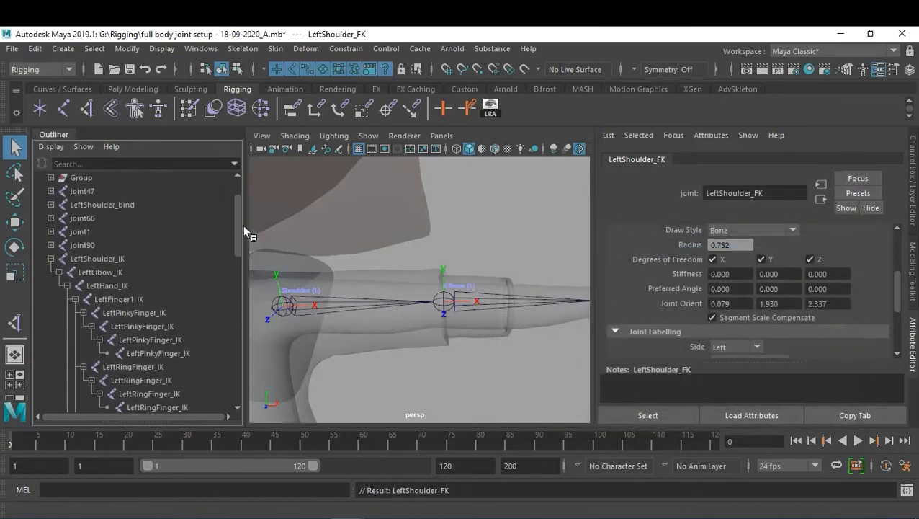
left_click(51, 258)
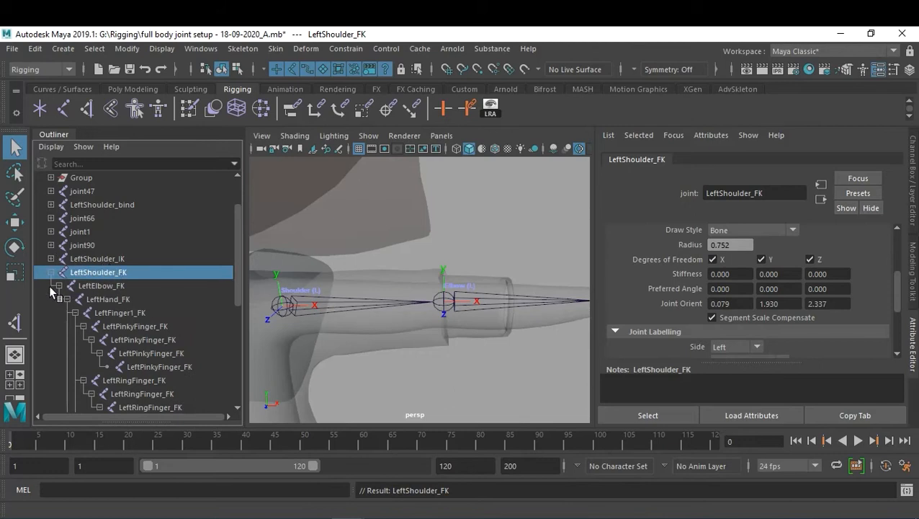
left_click(49, 272)
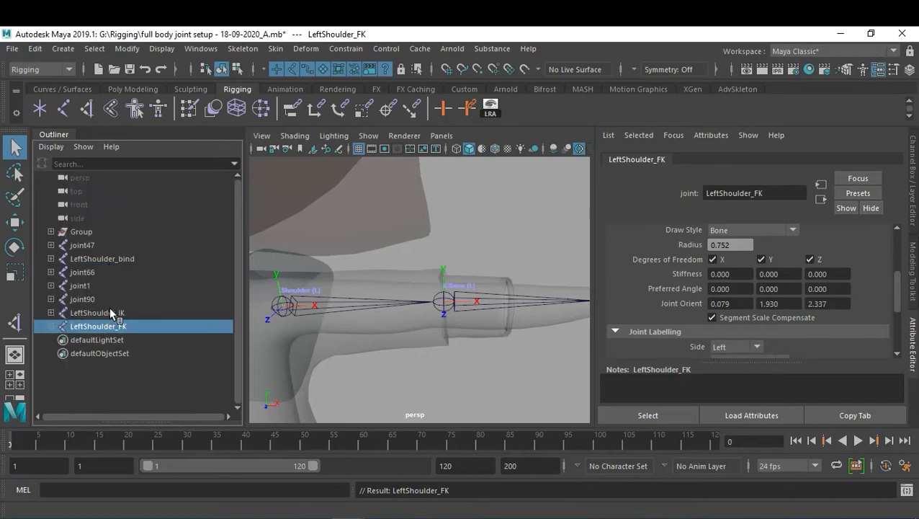
Step: Reorder LeftShoulder_bind in the Outliner so it sits directly above LeftShoulder_IK, and clear the selection
left_click(134, 258)
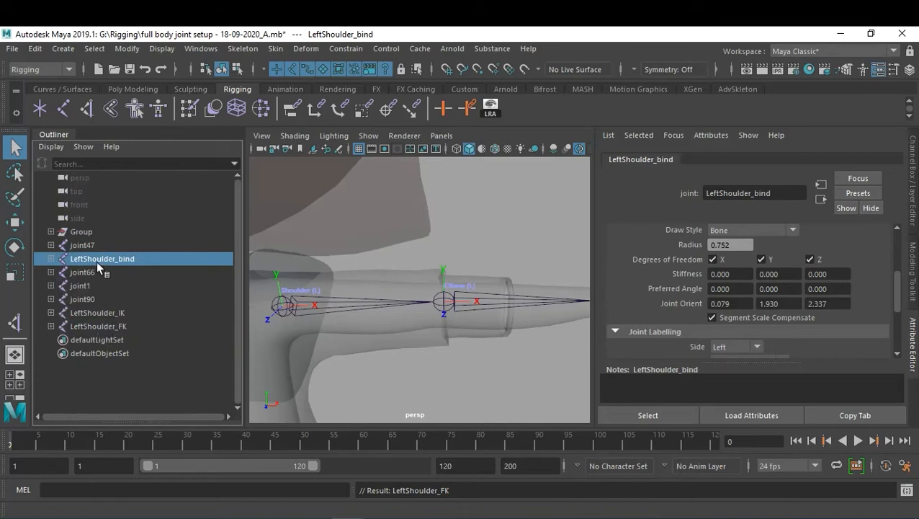
left_click_drag(84, 256, 101, 296)
left_click(118, 380)
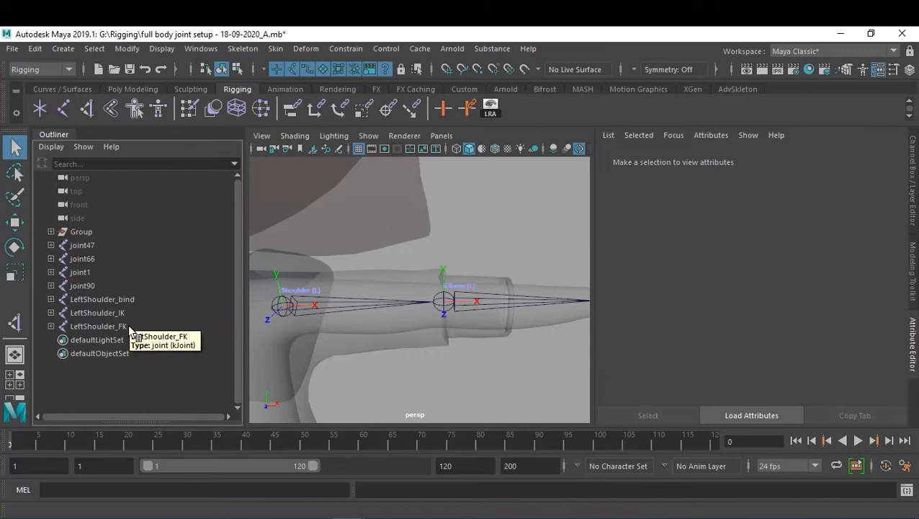
Step: Save the scene, then save a new version as full body joint setup - 18-09-2020_B
left_click(116, 311)
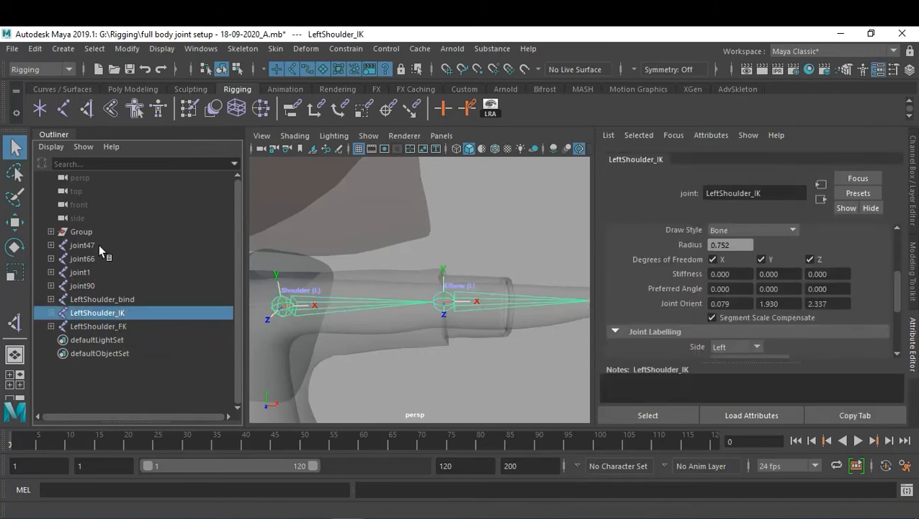
key("ctrl+s")
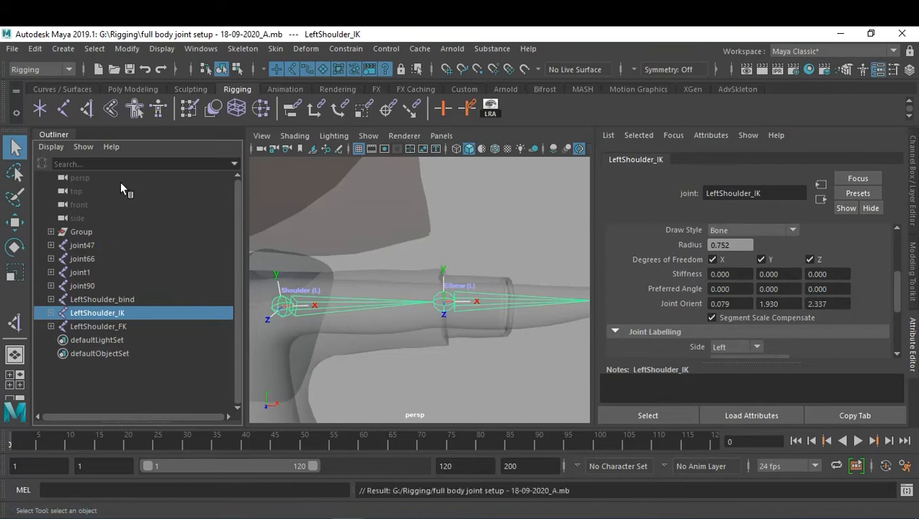
left_click(14, 49)
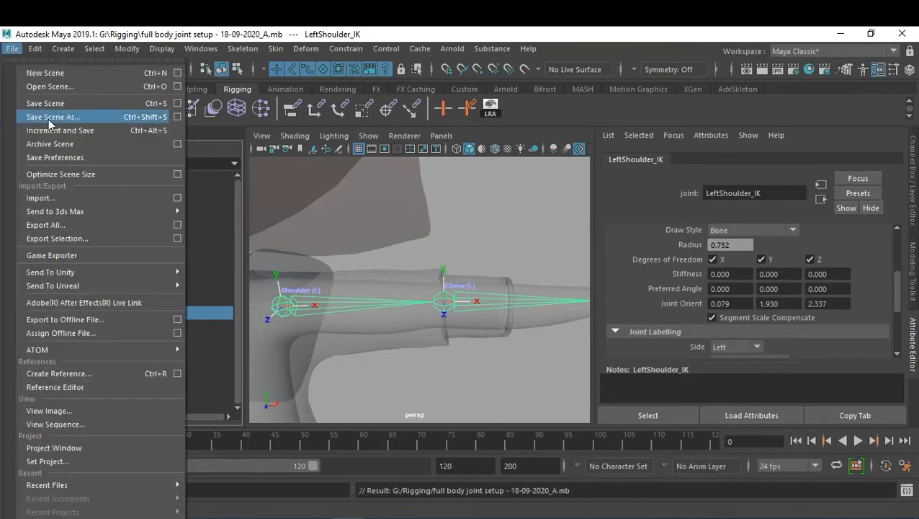
left_click(52, 118)
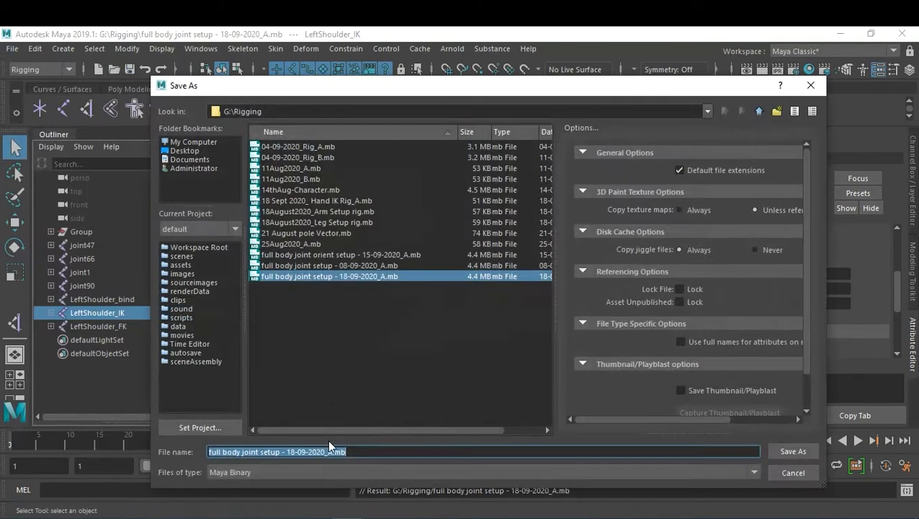
left_click_drag(329, 452, 352, 452)
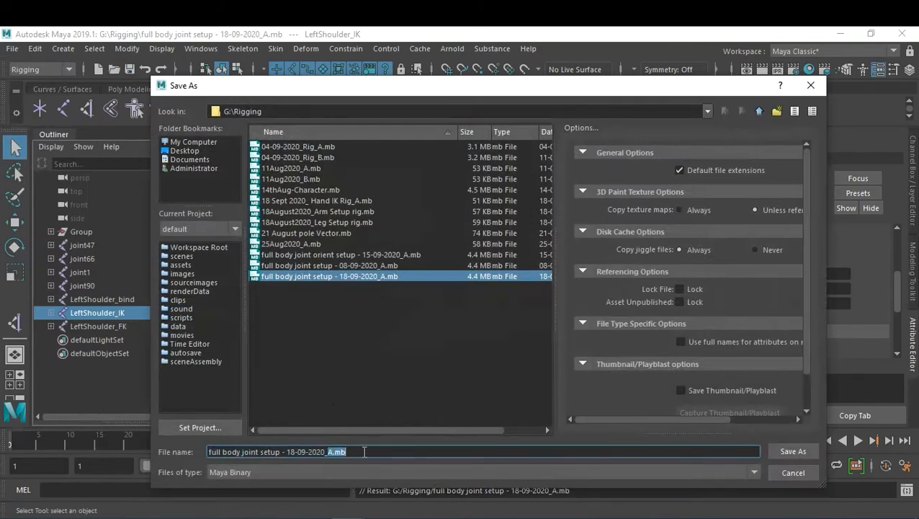
type("B")
key("Return")
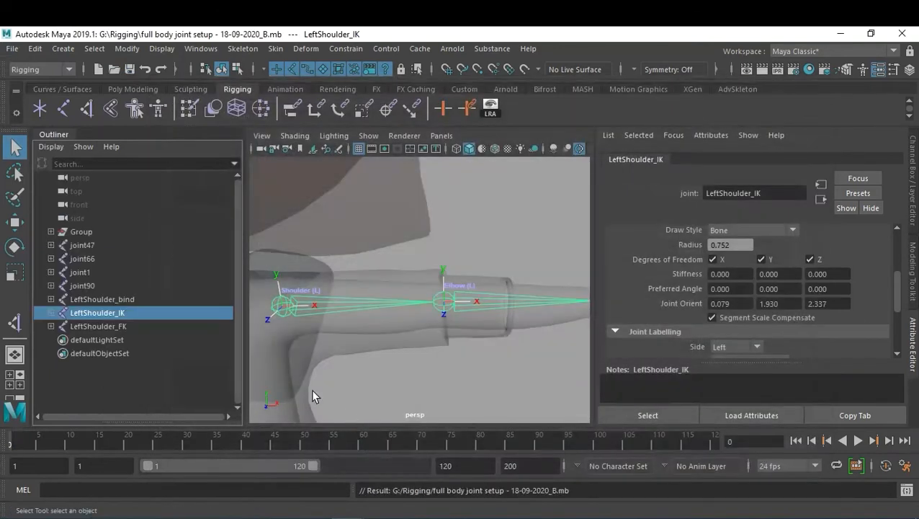
Step: Hide all joint chains from joint47 through LeftShoulder_FK
left_click(102, 325)
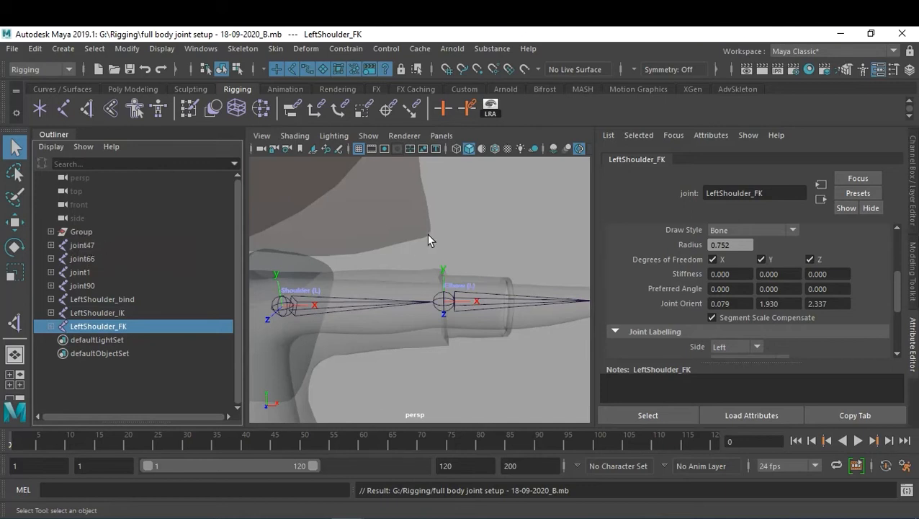
left_click(77, 246, "shift")
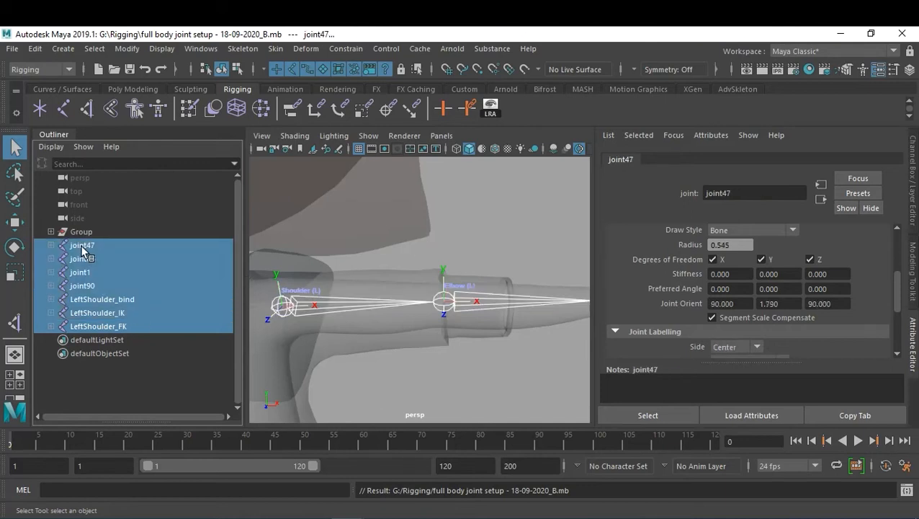
key("ctrl+h")
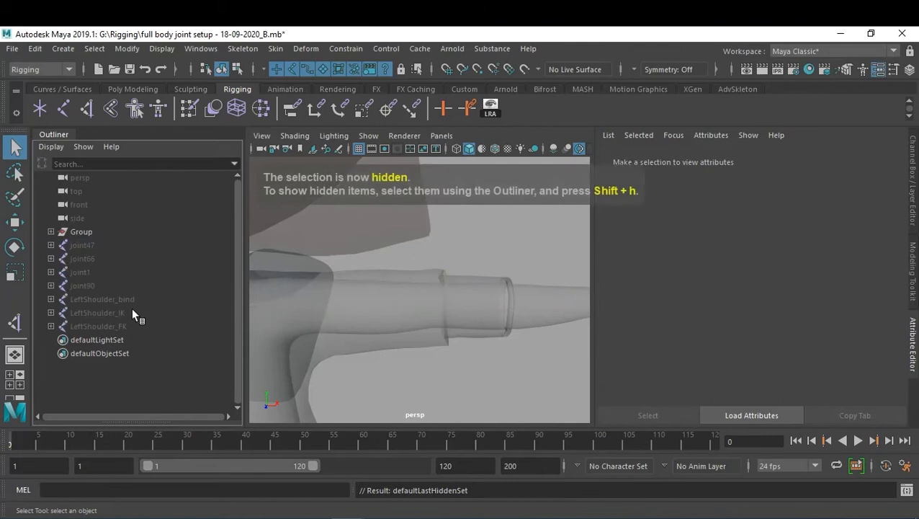
Step: Turn the visibility of the LeftShoulder_FK chain back on and clear the selection
left_click(109, 326)
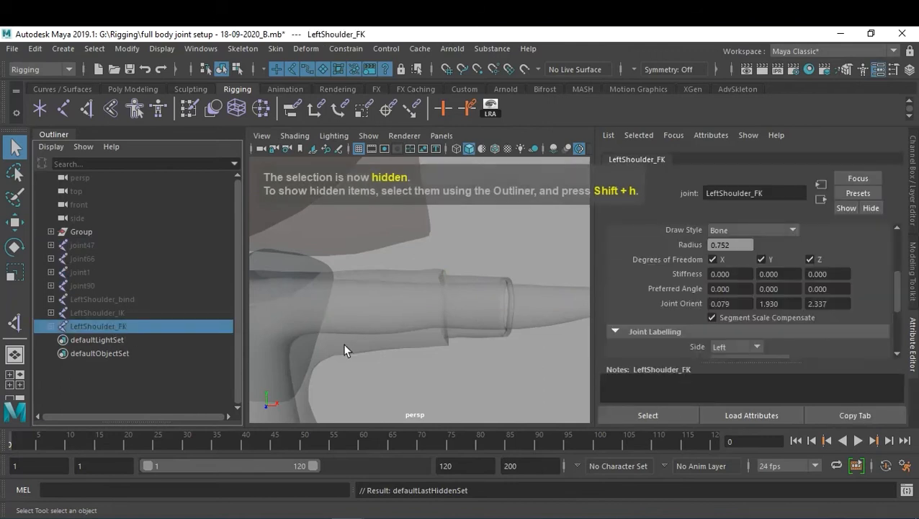
key("ctrl+a")
left_click(882, 271)
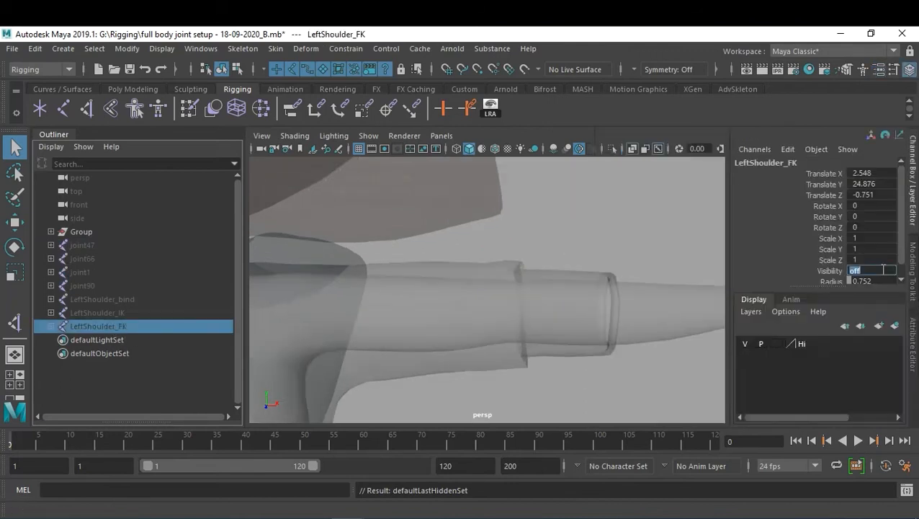
key("Return")
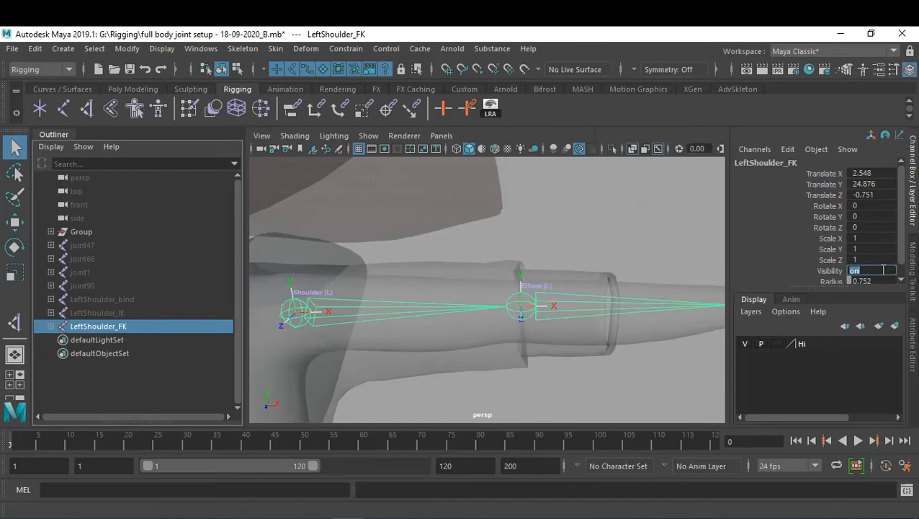
left_click(576, 232)
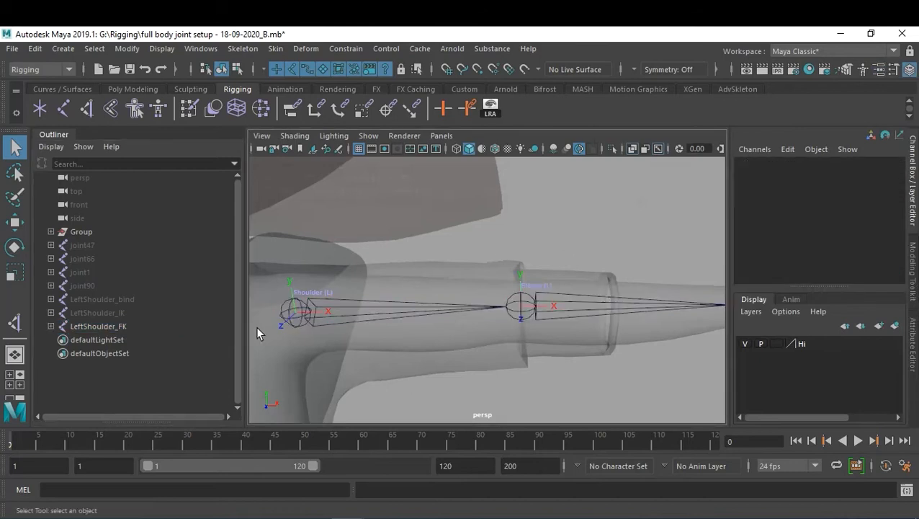
Step: Hide all joint labels in the scene and clear the selection
left_click(92, 327)
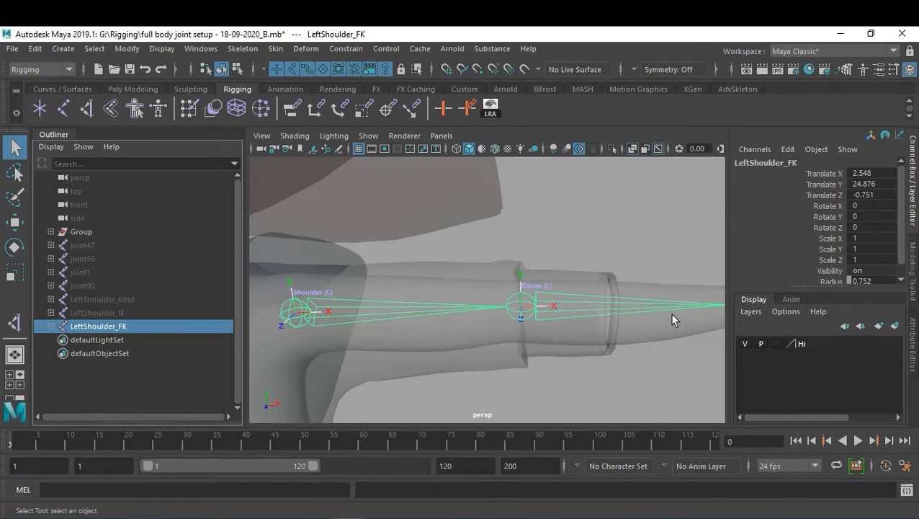
left_click(239, 50)
mouse_move(317, 195)
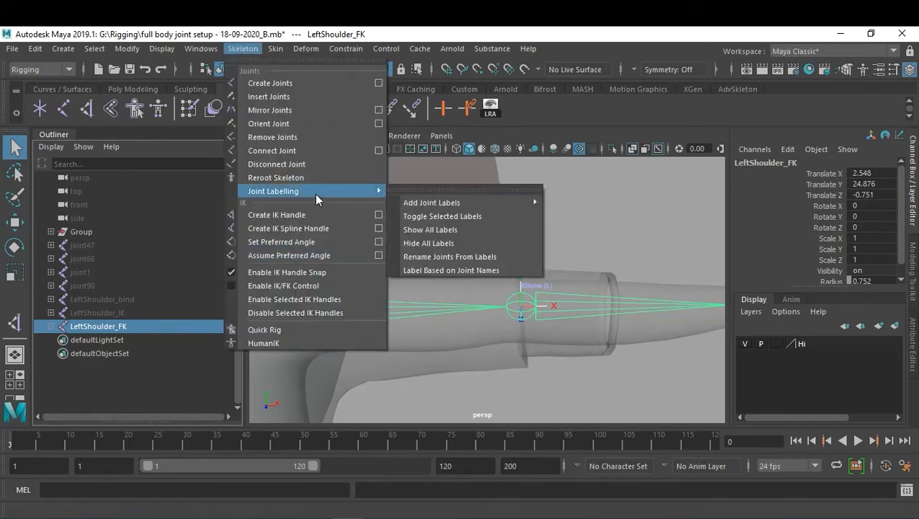
left_click(453, 243)
left_click(634, 241)
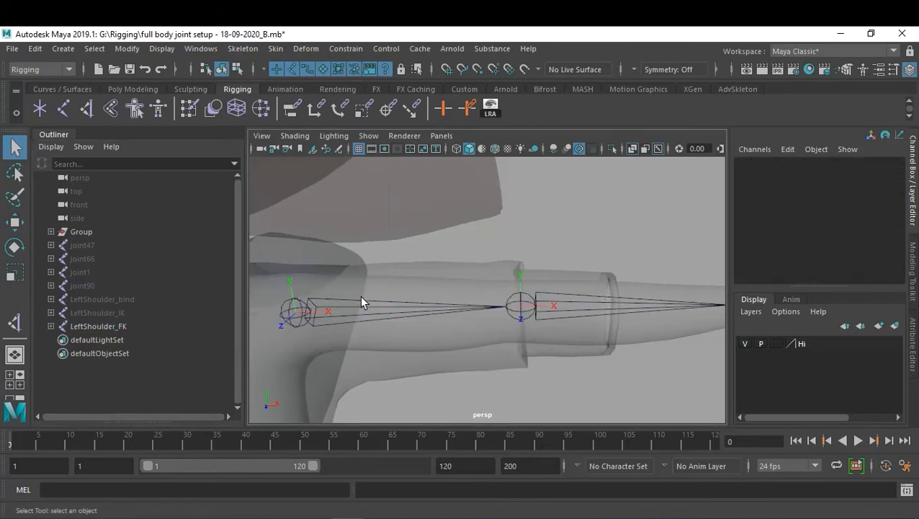
Step: Select the entire LeftShoulder_FK hierarchy, turn off its local rotation axes, and clear the selection
left_click(96, 325)
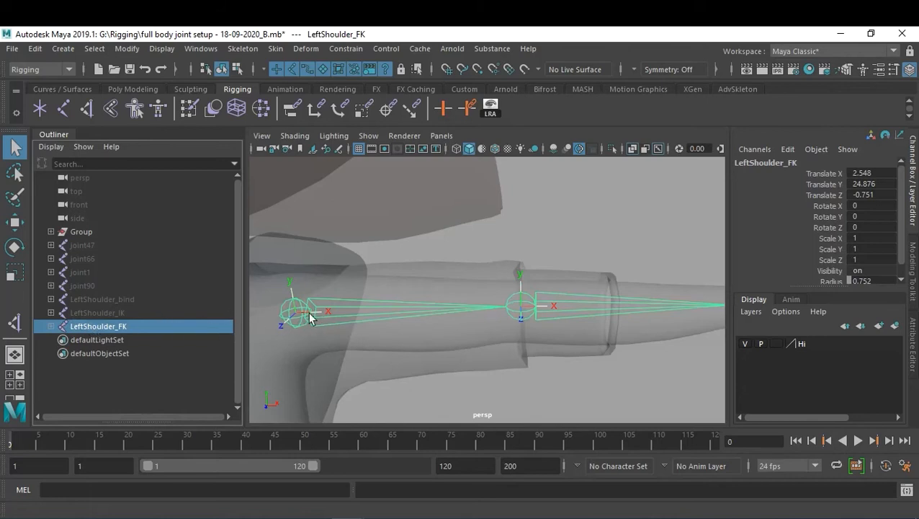
right_click_drag(300, 312, 316, 321)
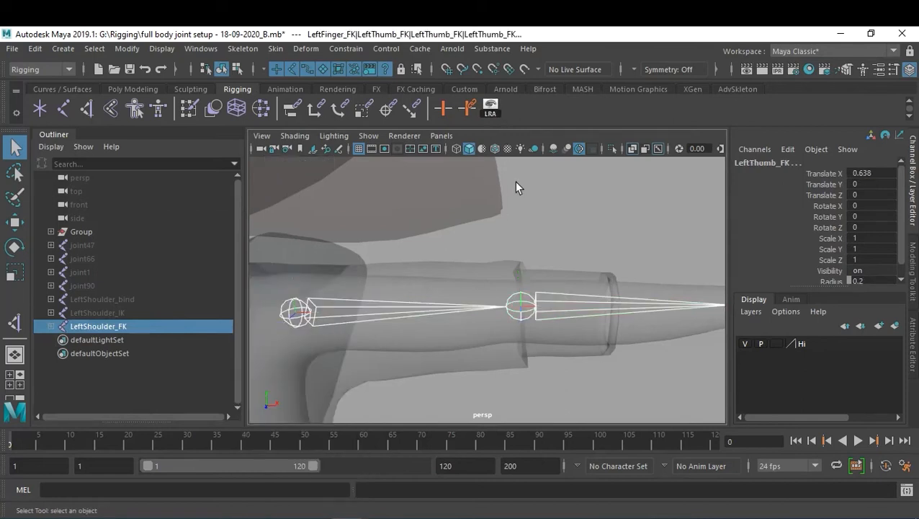
left_click(569, 233)
Step: Set the display layer of the character mesh to Reference so the geometry cannot be selected
right_click_drag(591, 307, 491, 303, "alt")
left_click_drag(491, 302, 488, 327, "alt")
right_click_drag(487, 328, 609, 352, "alt")
middle_click_drag(609, 352, 580, 272, "alt")
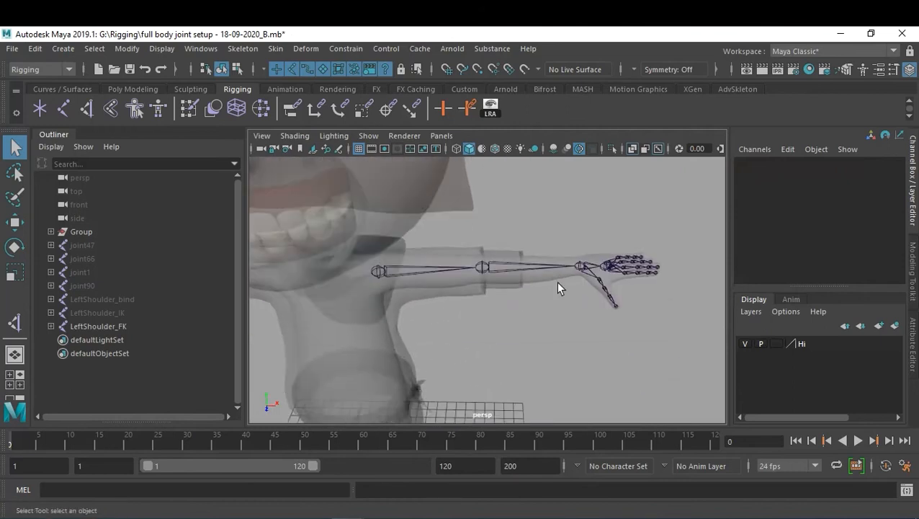
right_click_drag(465, 294, 533, 314, "alt")
left_click_drag(533, 314, 498, 295, "alt")
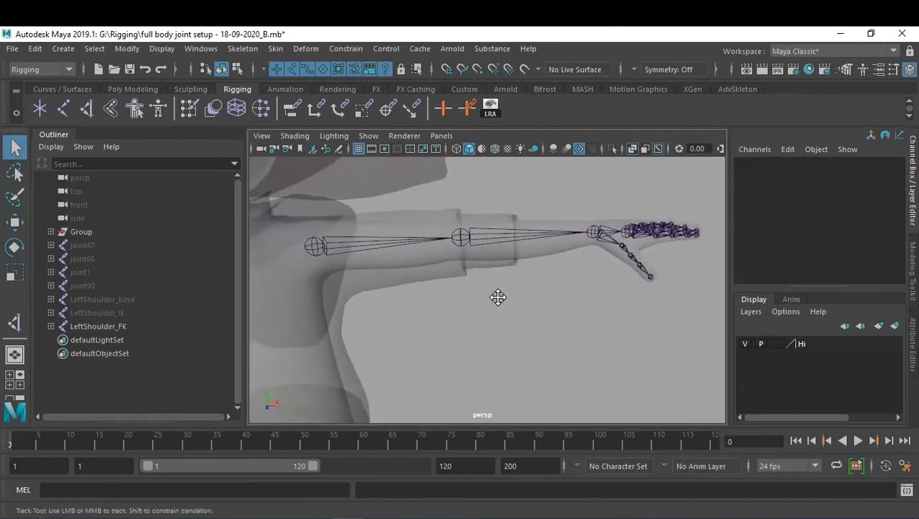
scroll(514, 300, "up", 2)
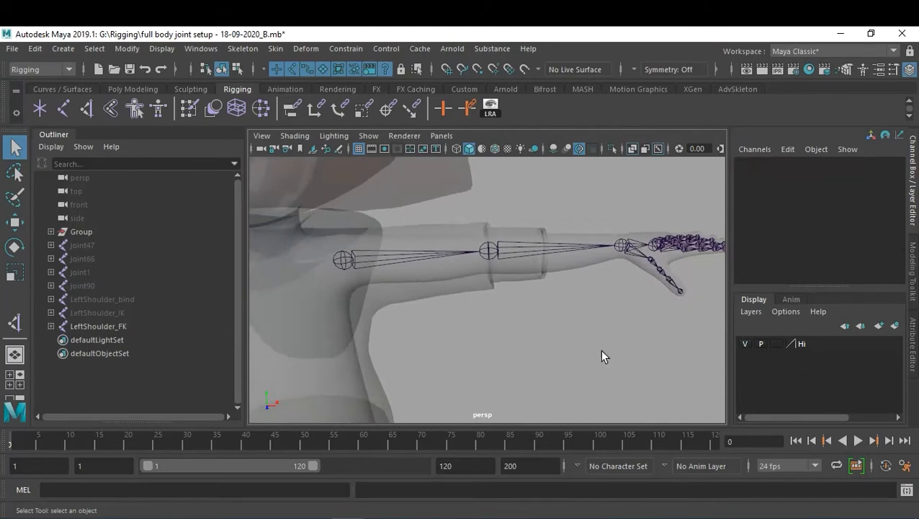
left_click(777, 344)
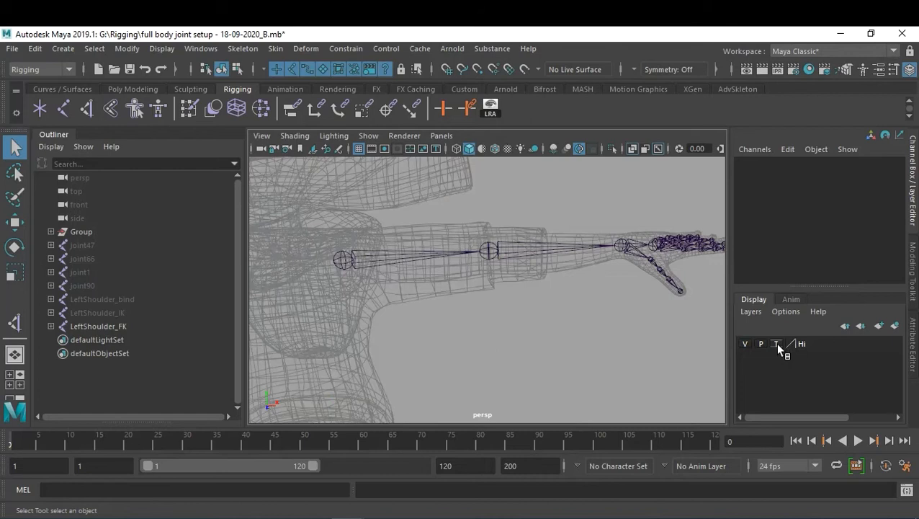
left_click(776, 344)
scroll(514, 340, "down", 2)
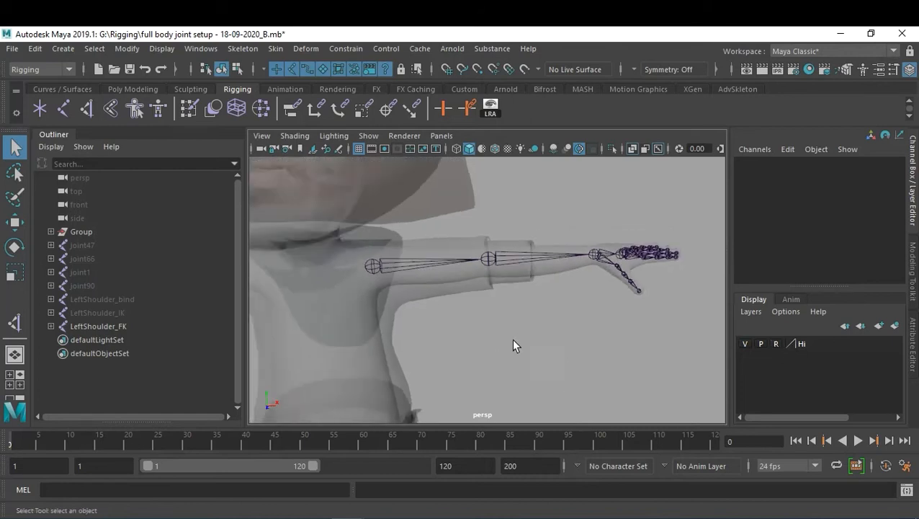
Step: Turn off X-Ray shading in the perspective view while keeping X-Ray Joints on
left_click(293, 137)
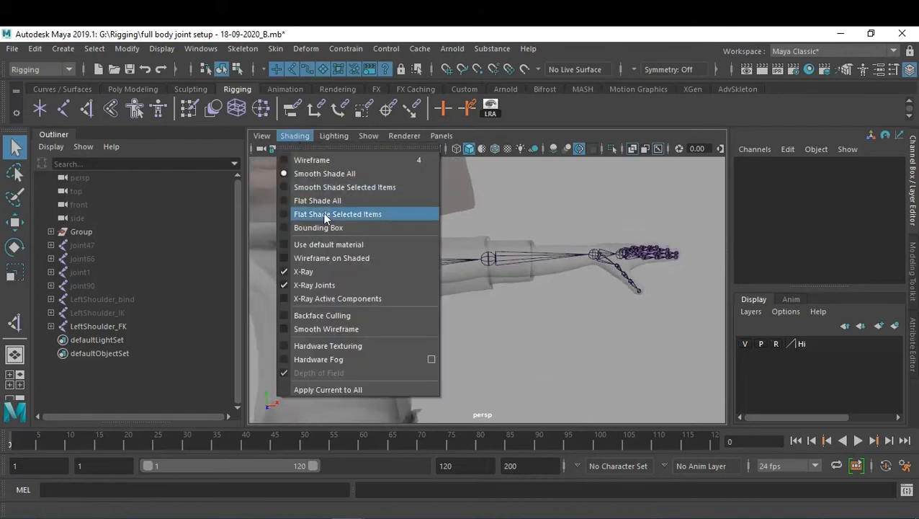
left_click(332, 272)
scroll(517, 335, "down", 4)
left_click_drag(449, 302, 490, 282, "alt")
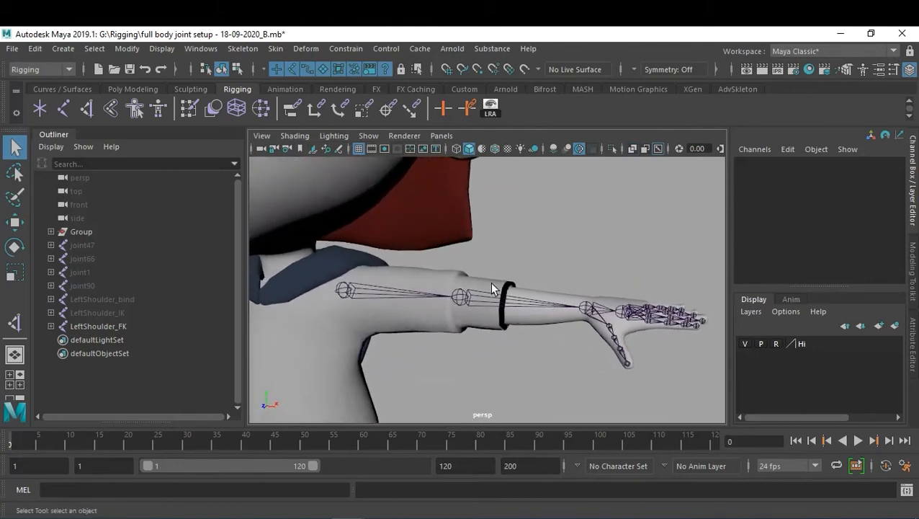
Step: Create a NURBS circle at the grid origin beneath the character
left_click(74, 88)
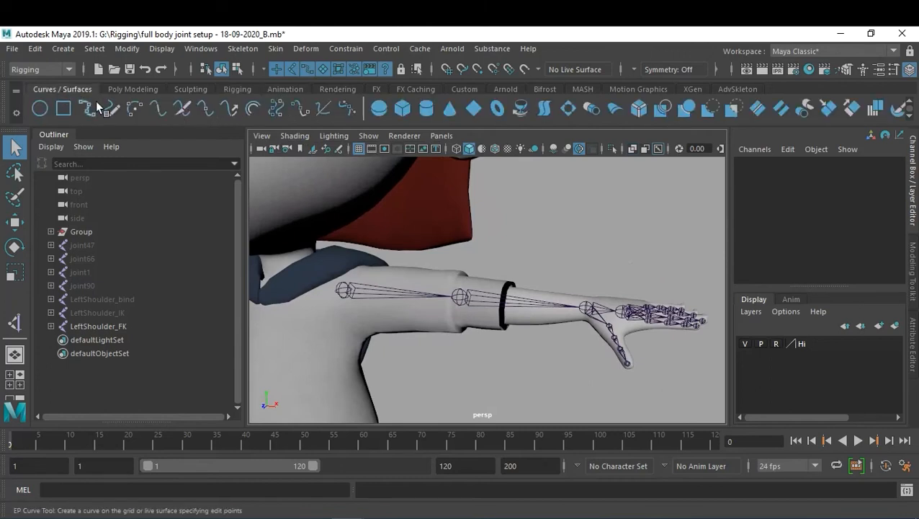
left_click(42, 109)
scroll(377, 330, "down", 10)
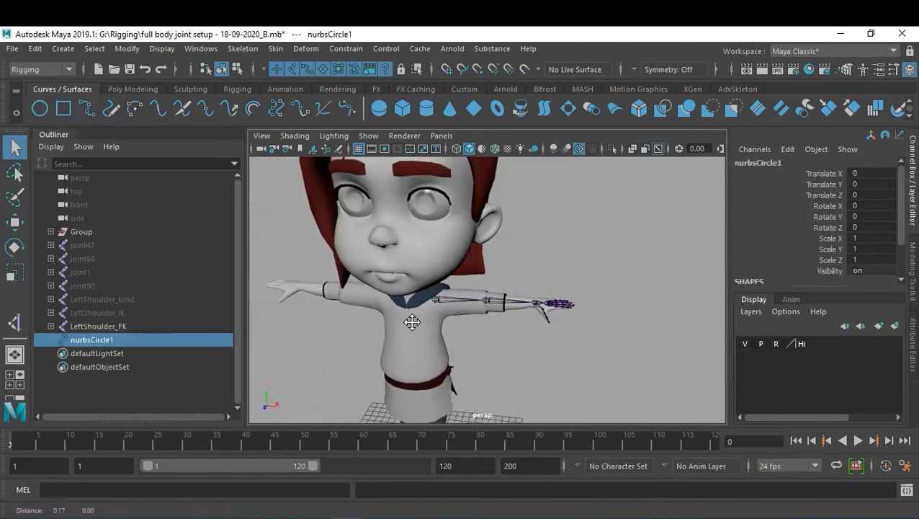
scroll(389, 265, "up", 2)
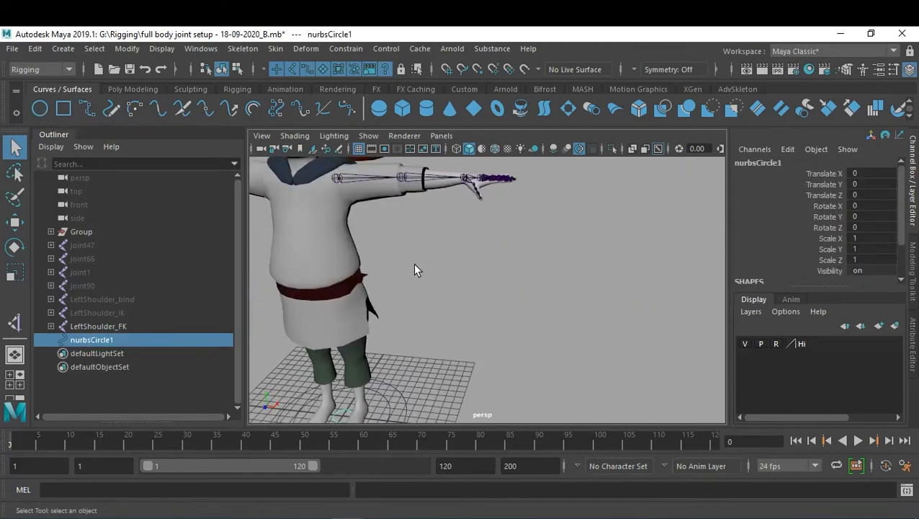
Step: Try to move the NURBS circle from the grid origin up to the LeftShoulder_FK arm joints
key("w")
scroll(454, 329, "down", 3)
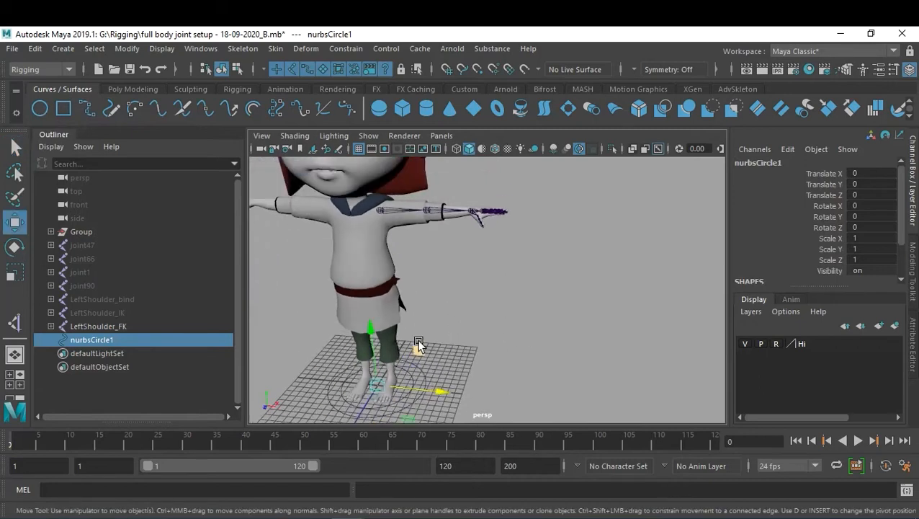
left_click_drag(380, 387, 469, 288)
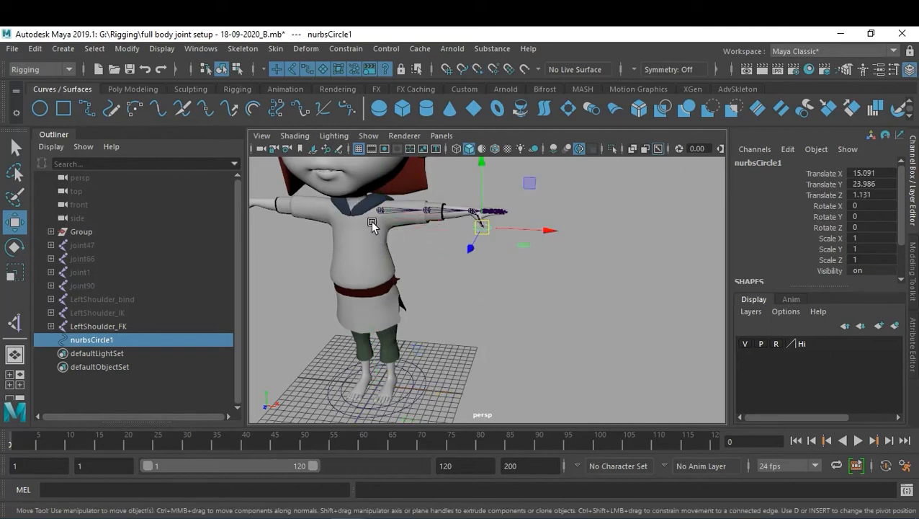
left_click_drag(481, 229, 370, 264)
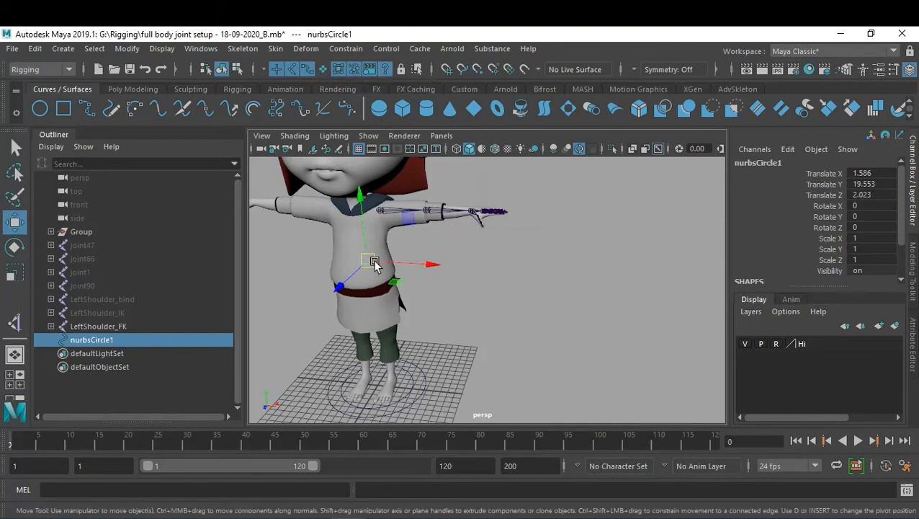
left_click_drag(368, 265, 398, 265)
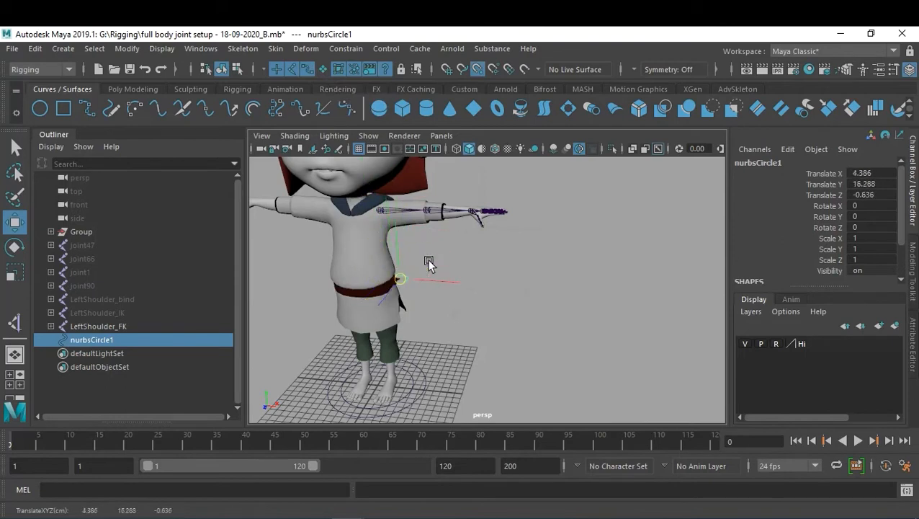
left_click_drag(420, 261, 403, 251)
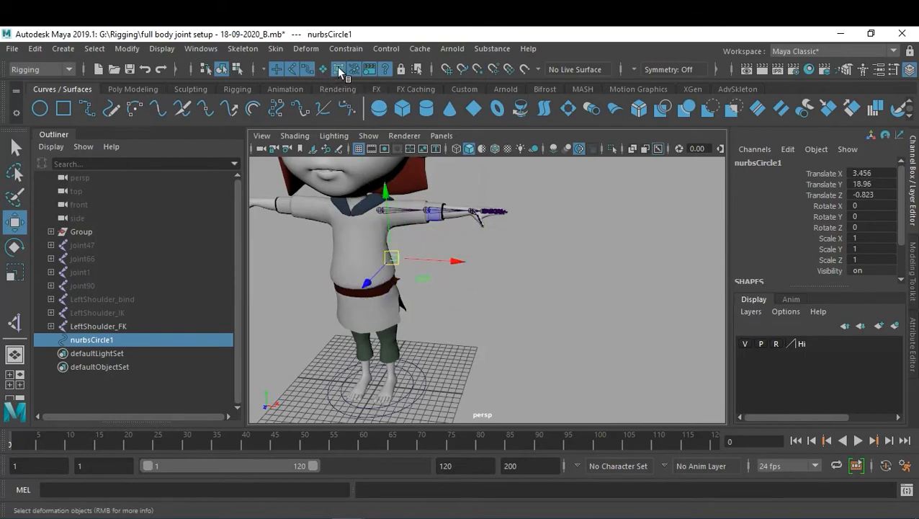
Step: Point-snap the NURBS circle to about X 0, Y 17.67, Z -1.70, and hide the character mesh's display layer
key("v")
left_click_drag(399, 262, 367, 264)
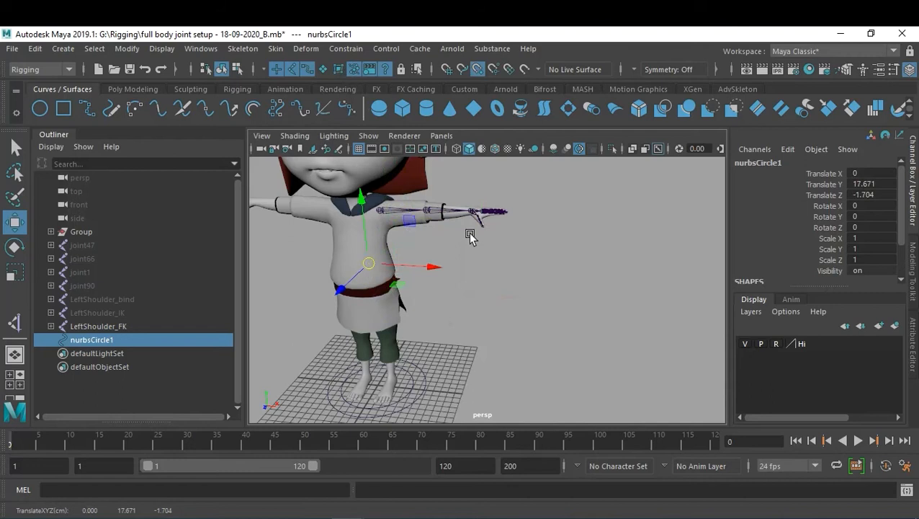
left_click(744, 344)
left_click(567, 333)
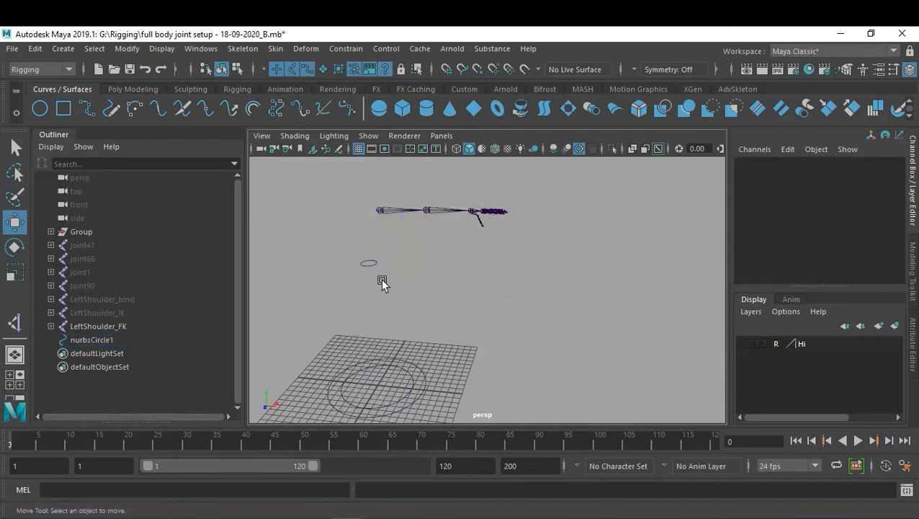
Step: Snap the NURBS circle onto the shoulder joint of the LeftShoulder_FK chain at about X 2.55, Y 24.88, Z -0.75
left_click(370, 267)
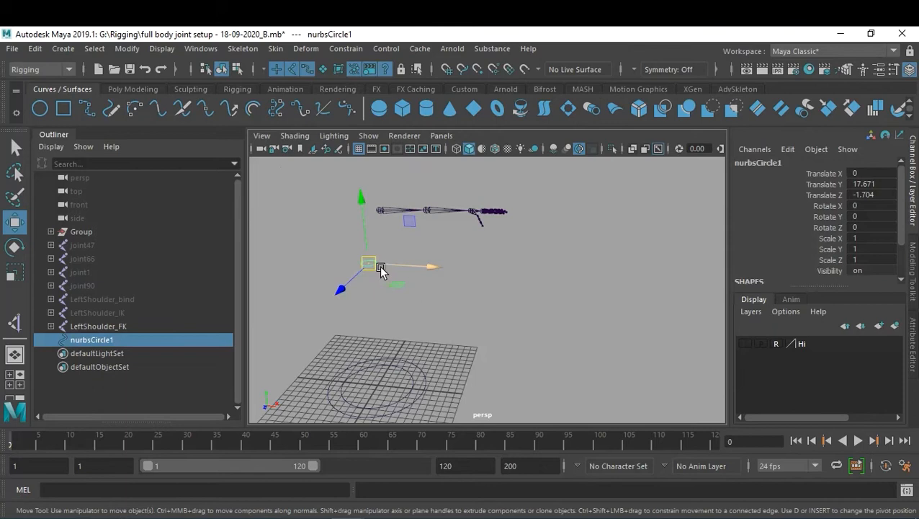
left_click_drag(379, 265, 380, 209)
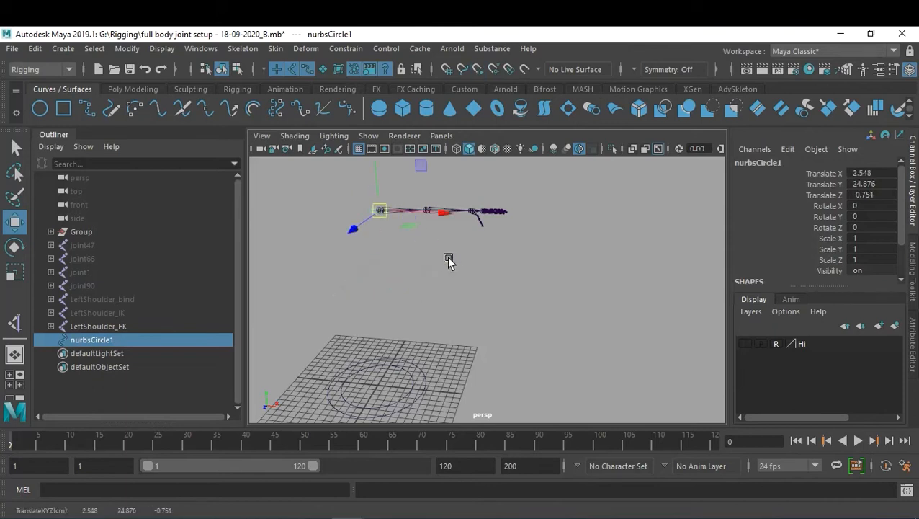
key("f")
right_click_drag(592, 369, 460, 302, "alt")
left_click_drag(425, 316, 480, 338, "alt")
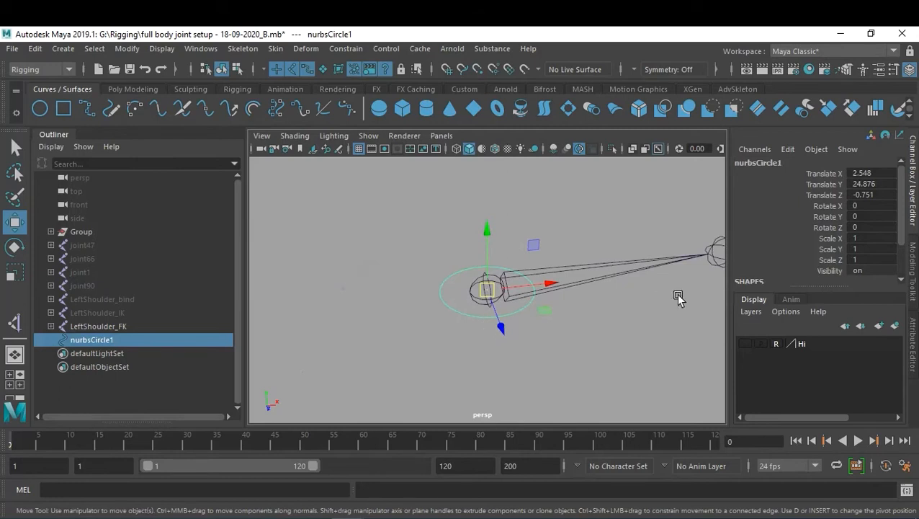
Step: Set the NURBS circle's Rotate Z to 90
left_click(874, 227)
type("90")
key("Return")
left_click(876, 227)
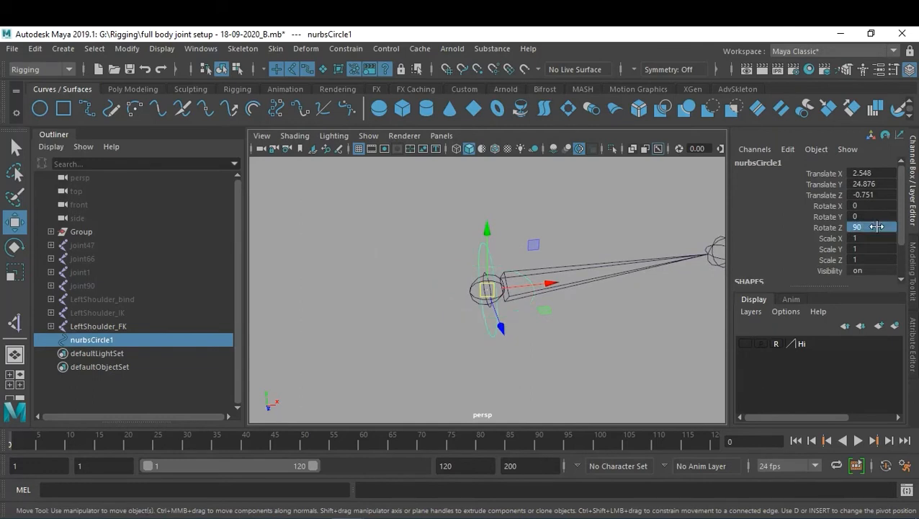
Step: Scale the circle uniformly to about 2.88 and show the character mesh's display layer
key("r")
left_click_drag(492, 295, 642, 343)
left_click(749, 343)
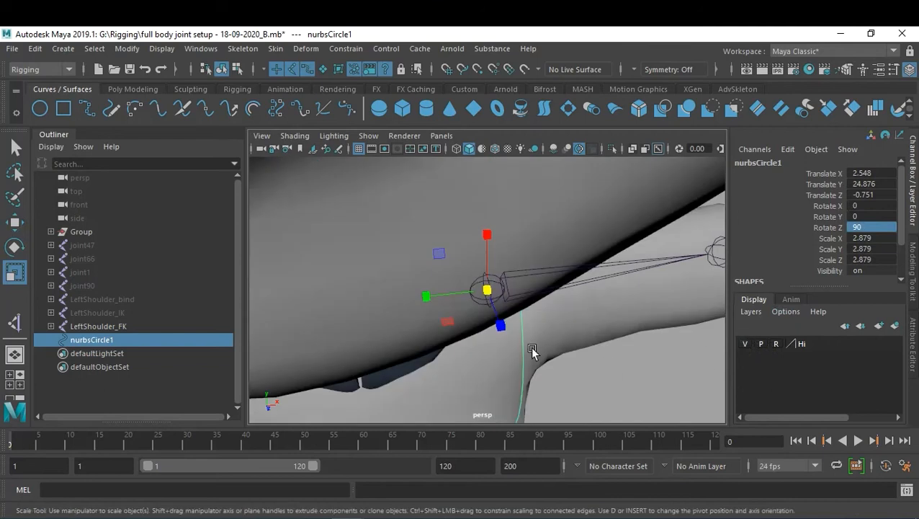
scroll(540, 339, "down", 5)
left_click_drag(568, 324, 486, 292, "alt")
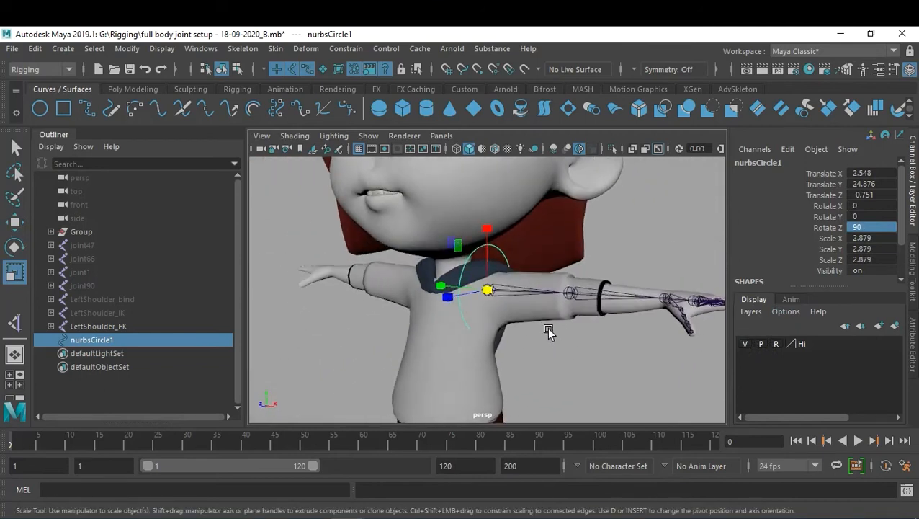
Step: Tilt the shoulder circle to about 114 degrees in Rotate Z and scale it uniformly to about 2.52
key("e")
left_click_drag(547, 327, 538, 285)
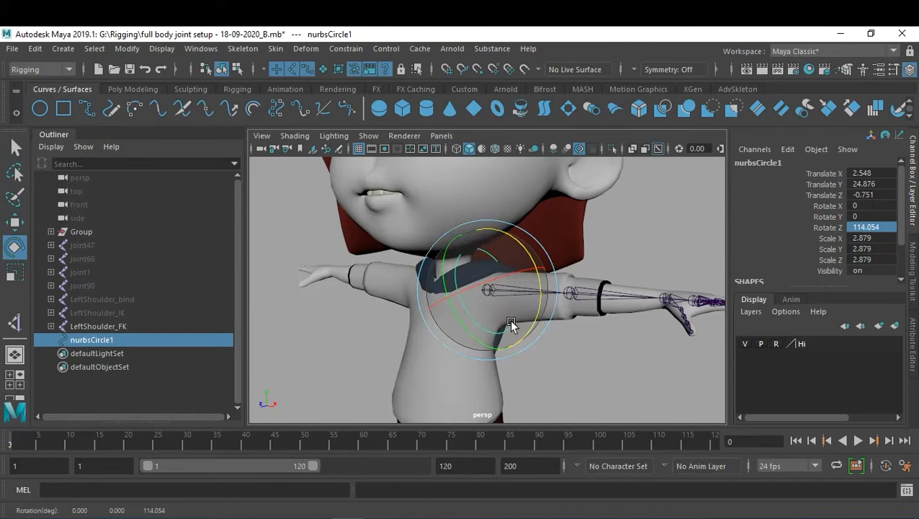
key("r")
left_click_drag(485, 289, 481, 293)
Step: Move the circle around the upper arm to about X 3.23, Y 24.43, Z -1.11
left_click_drag(581, 345, 530, 367, "alt")
key("w")
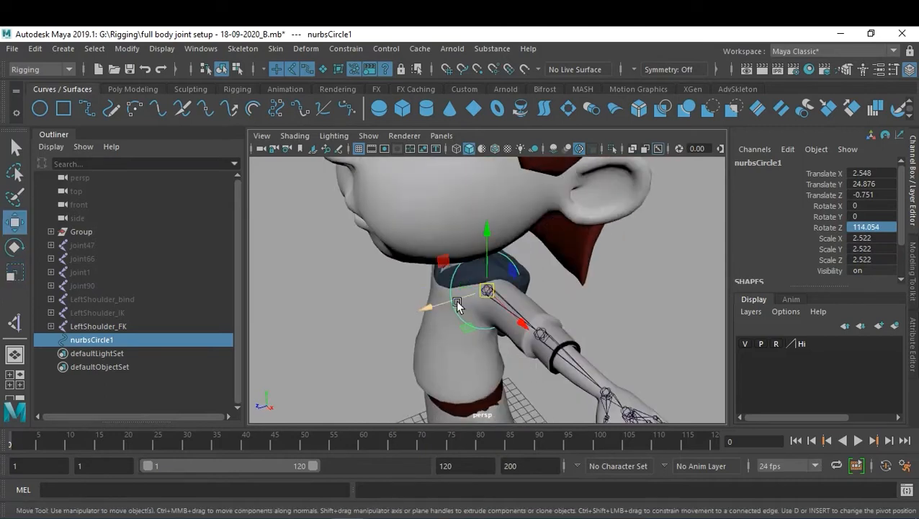
left_click_drag(422, 313, 426, 317)
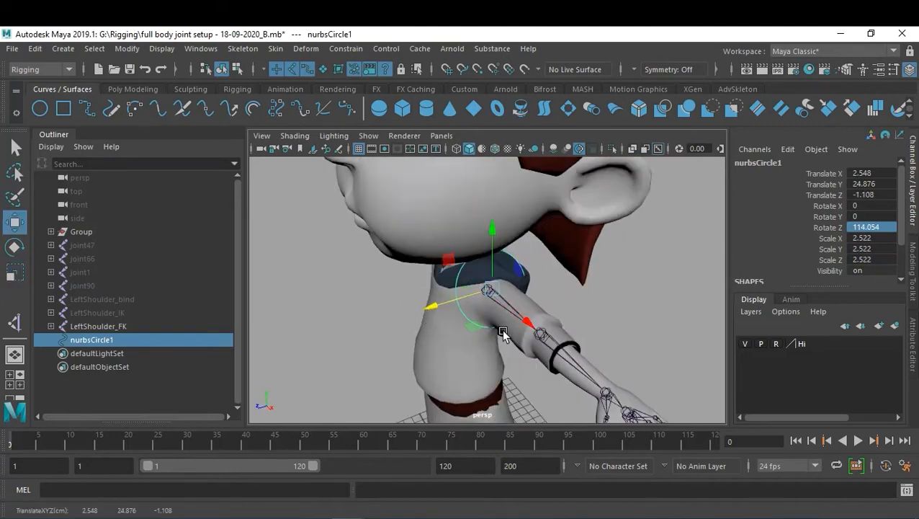
left_click_drag(493, 229, 494, 239)
left_click_drag(517, 322, 564, 308, "alt")
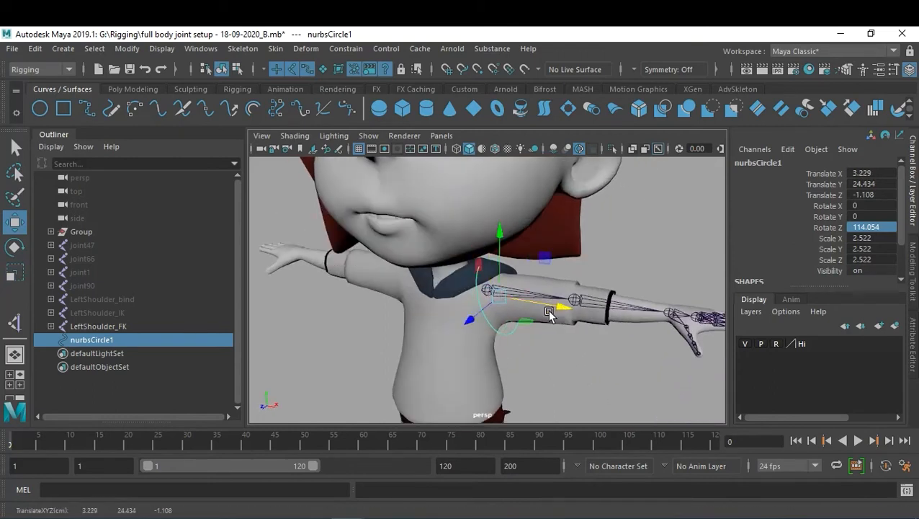
Step: Scale the shoulder circle uniformly to about 2.85 and turn its Rotate Z to about 99.4 degrees
key("r")
left_click_drag(498, 295, 607, 263)
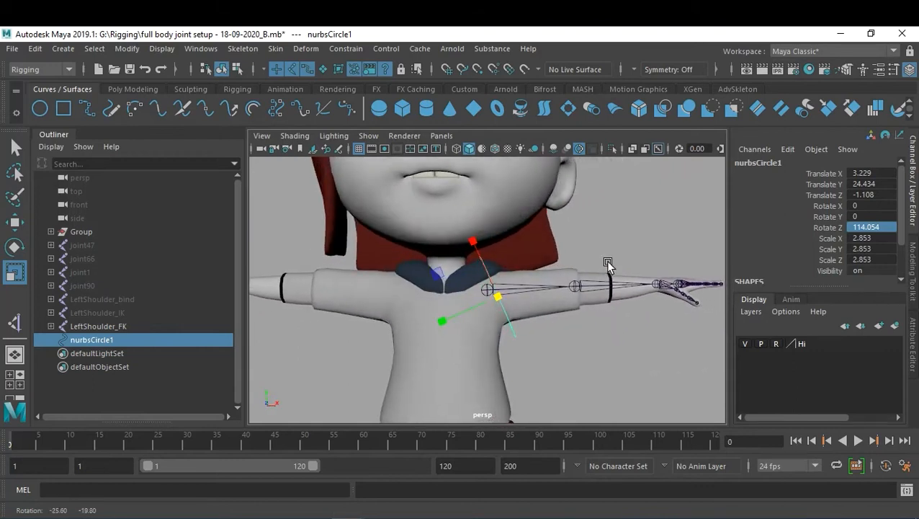
right_click_drag(628, 363, 624, 347, "alt")
left_click_drag(625, 348, 559, 342, "alt")
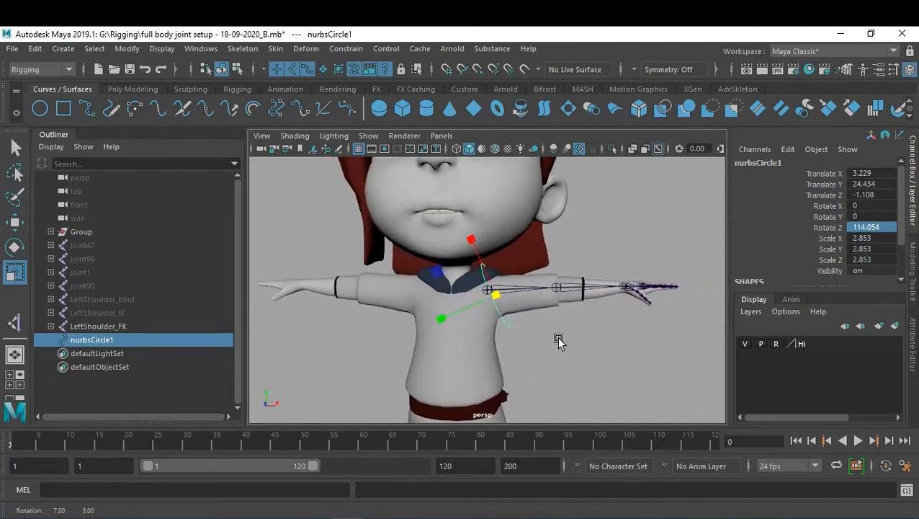
key("e")
left_click_drag(532, 244, 544, 254)
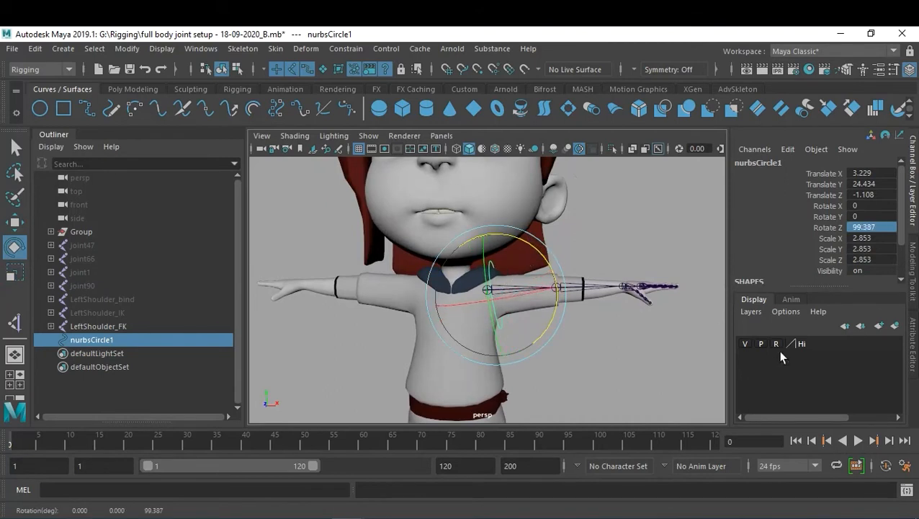
Step: Hide the character mesh's display layer and point-snap the circle back onto the FK shoulder joint
left_click(745, 344)
left_click(600, 382)
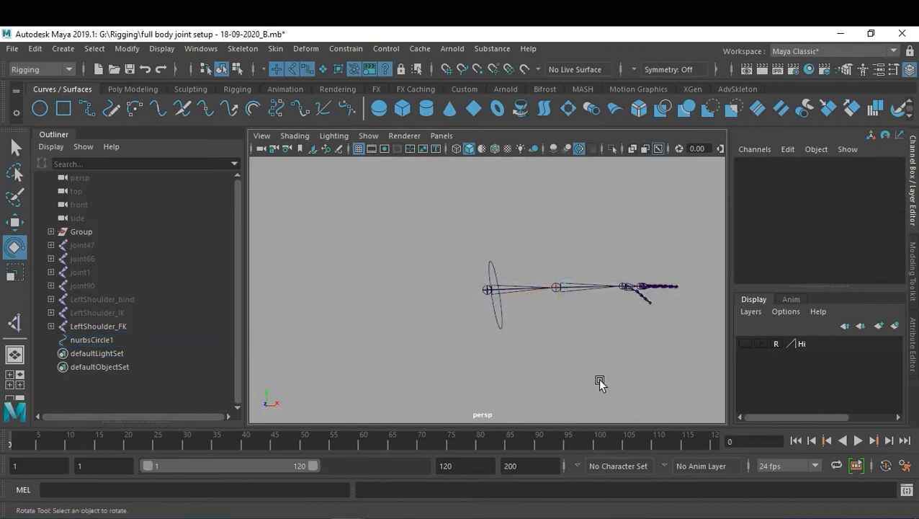
left_click(498, 319)
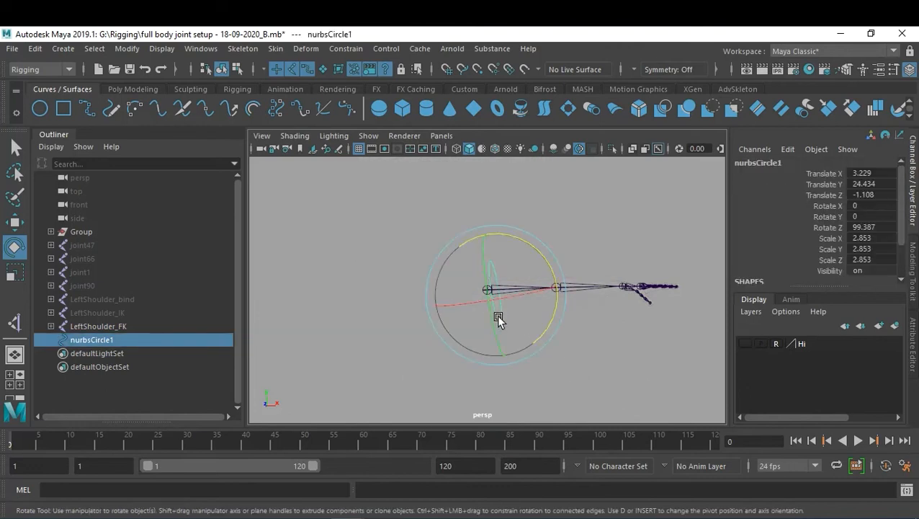
key("v")
key("w")
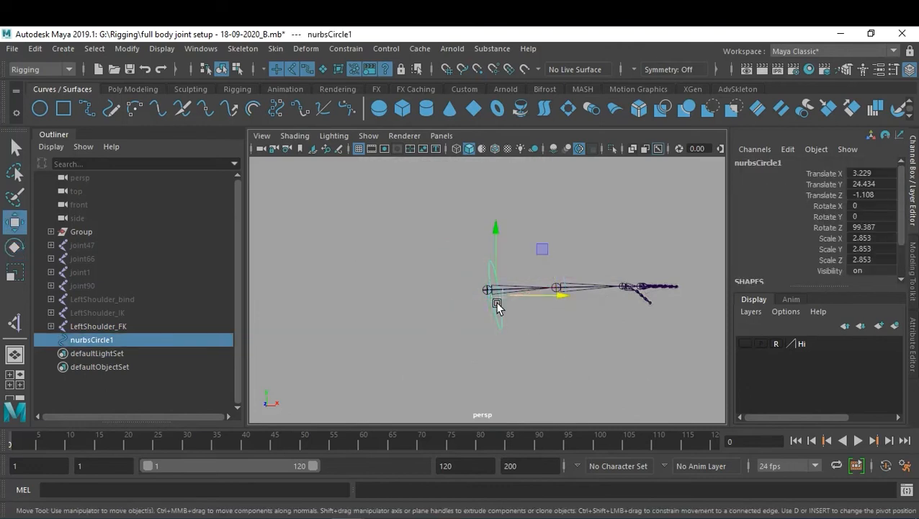
key("v")
middle_click_drag(496, 303, 476, 308)
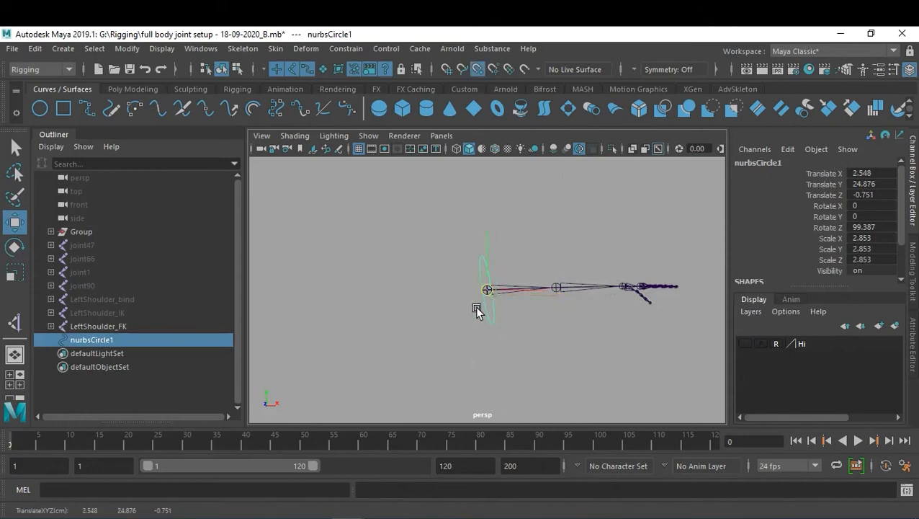
Step: Show the character mesh's display layer and lower the shoulder circle to about Y 24.30
left_click(744, 343)
left_click(581, 386)
left_click_drag(587, 375, 520, 332, "alt")
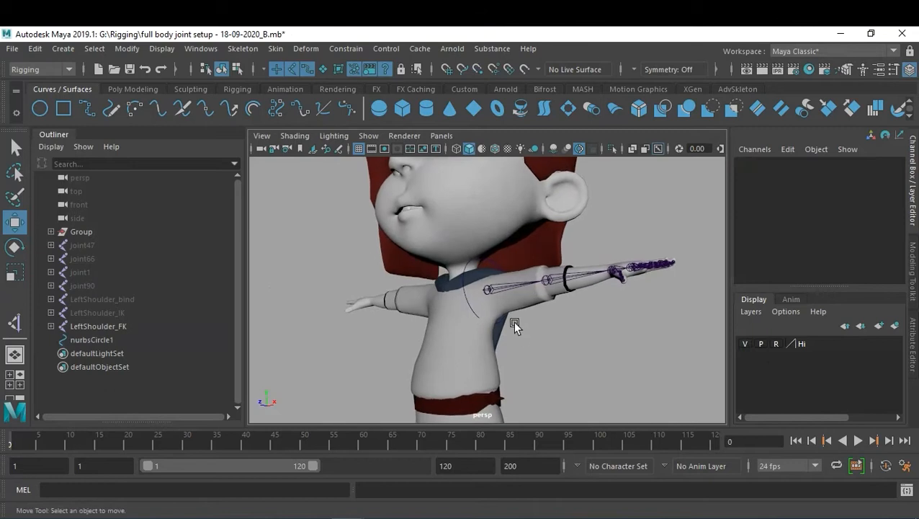
left_click(465, 304)
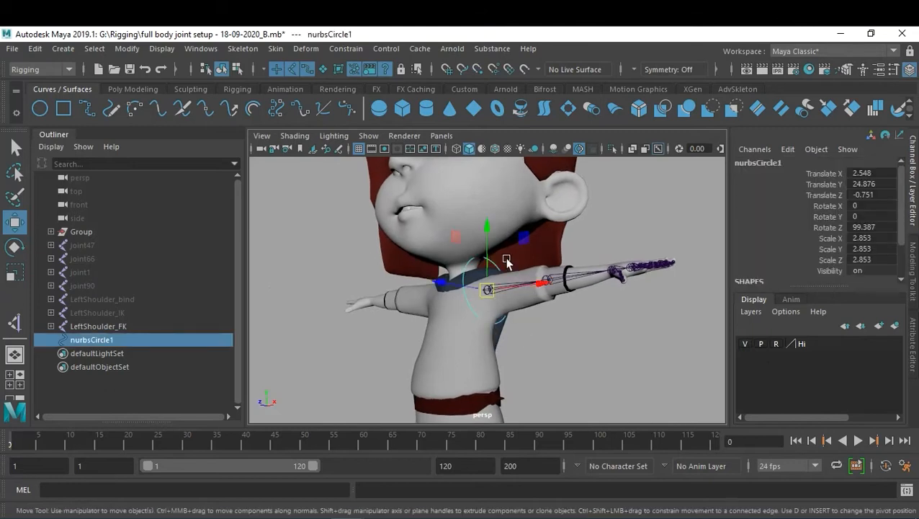
left_click_drag(490, 242, 489, 247)
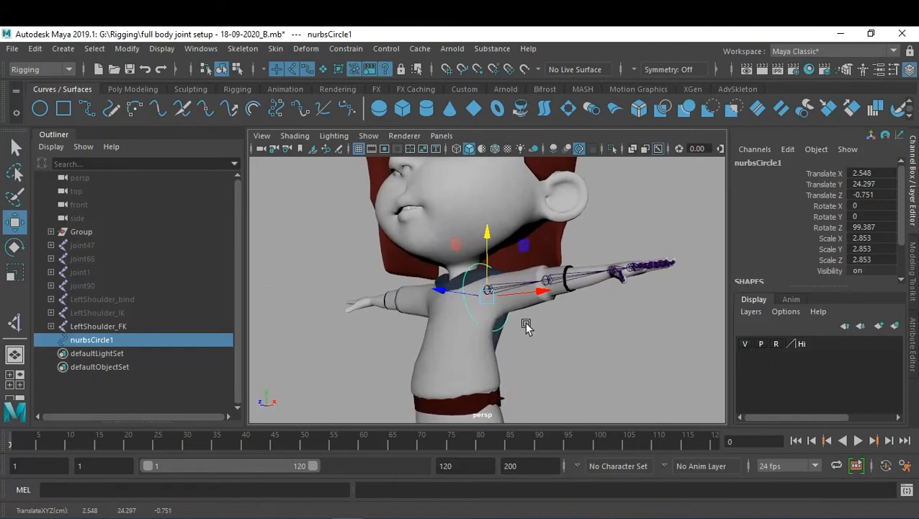
Step: Rotate the shoulder circle to about 108 degrees in Rotate Z and scale it uniformly to about 2.91
key("e")
left_click_drag(526, 318, 529, 308)
left_click(592, 344)
left_click_drag(599, 349, 407, 316, "alt")
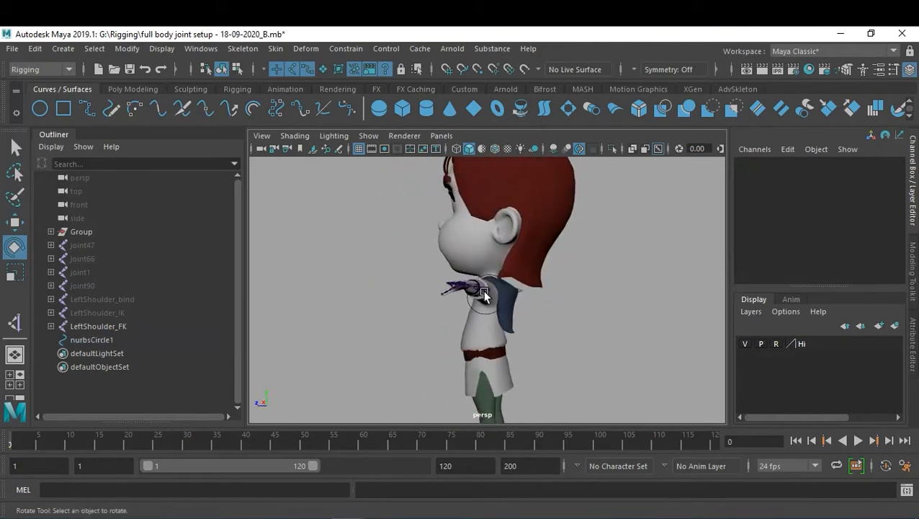
left_click(468, 306)
key("r")
left_click_drag(488, 296, 491, 296)
Step: Fine-tune the circle's position around the shoulder to about X 3.30, Y 24.71 and keep it selected
left_click_drag(527, 322, 552, 297, "alt")
key("w")
left_click_drag(588, 341, 380, 332, "alt")
left_click_drag(482, 232, 483, 226)
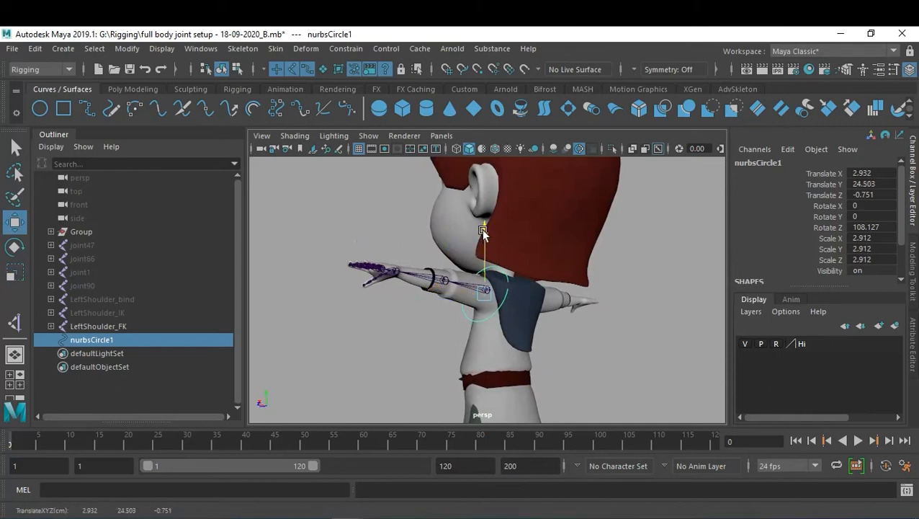
left_click_drag(434, 285, 644, 339)
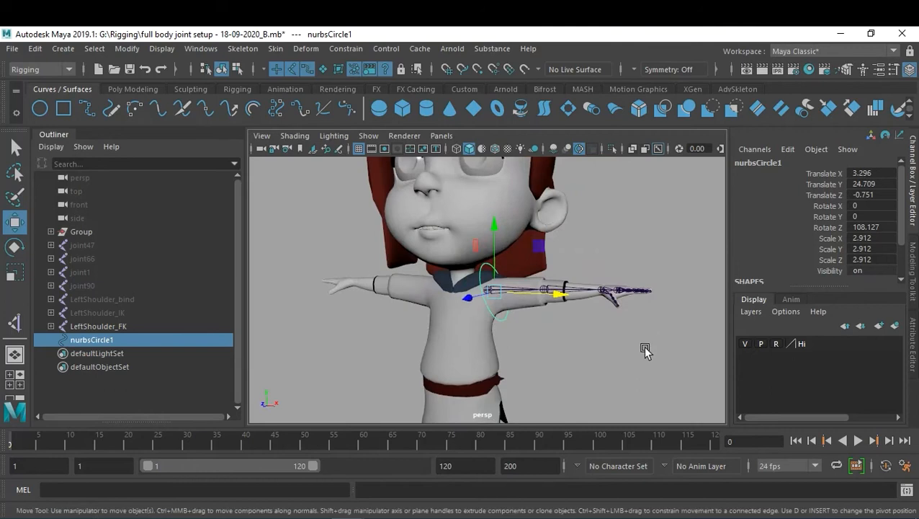
left_click(643, 340)
left_click(496, 318)
Step: Add a Freeze Transformations shortcut to the Rigging shelf
left_click(126, 49)
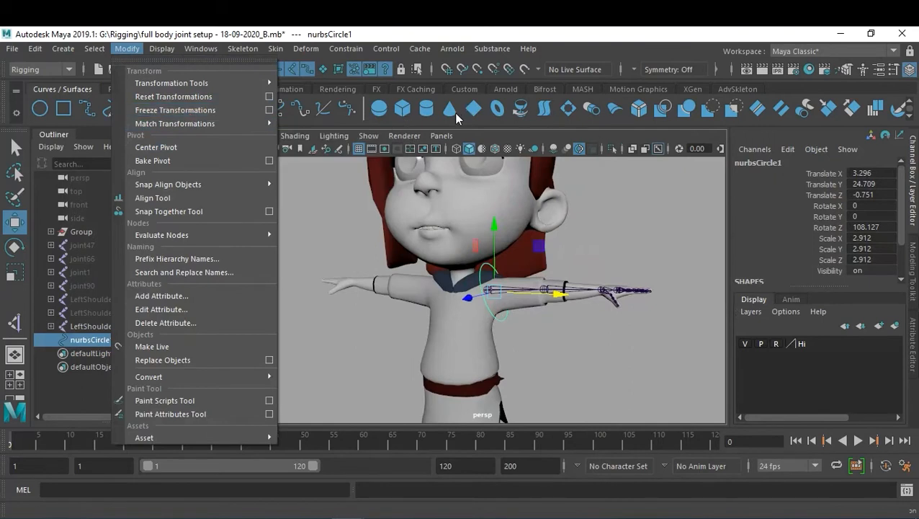
left_click(661, 246)
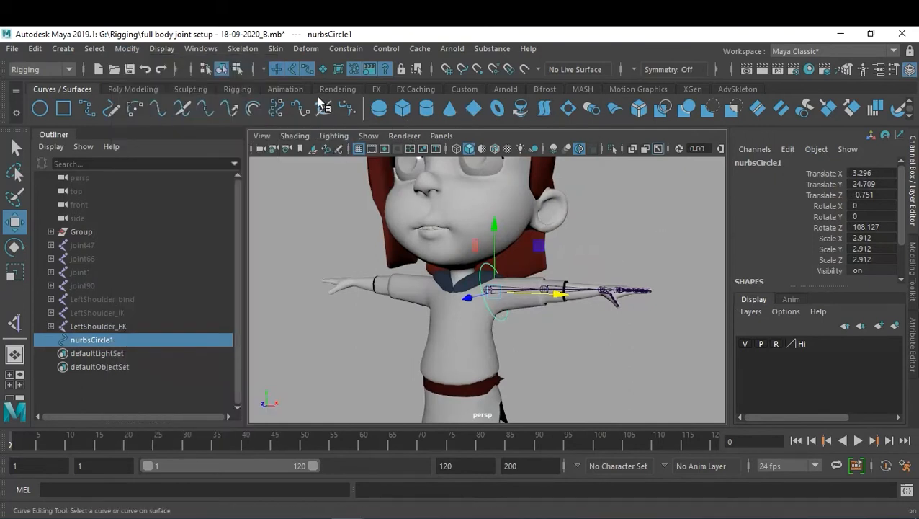
left_click(234, 89)
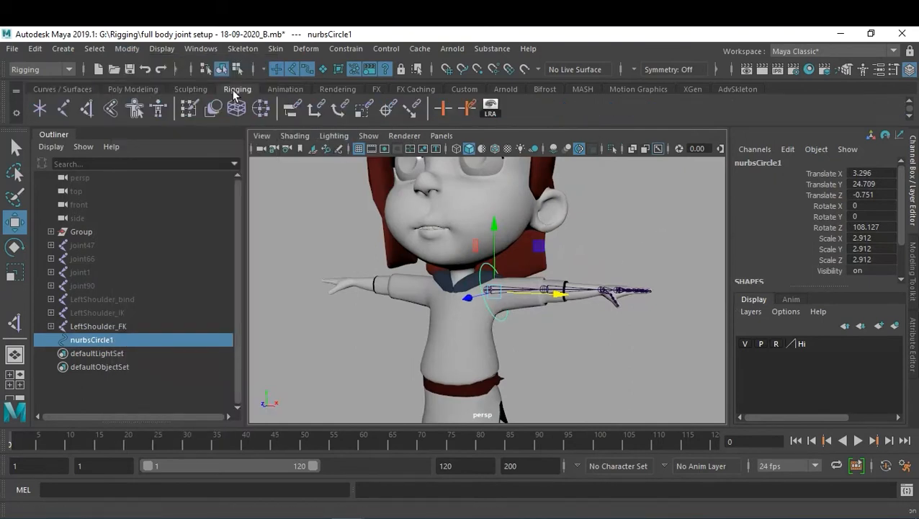
left_click(118, 48)
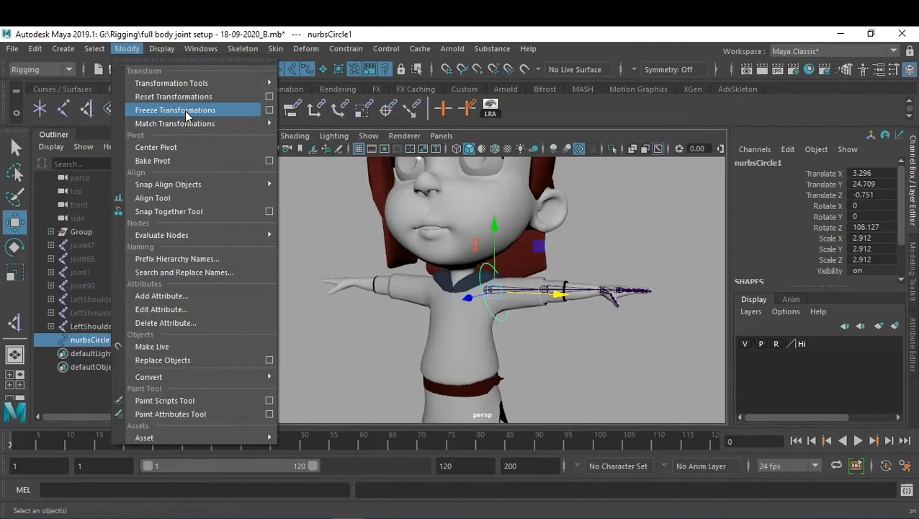
left_click(184, 111)
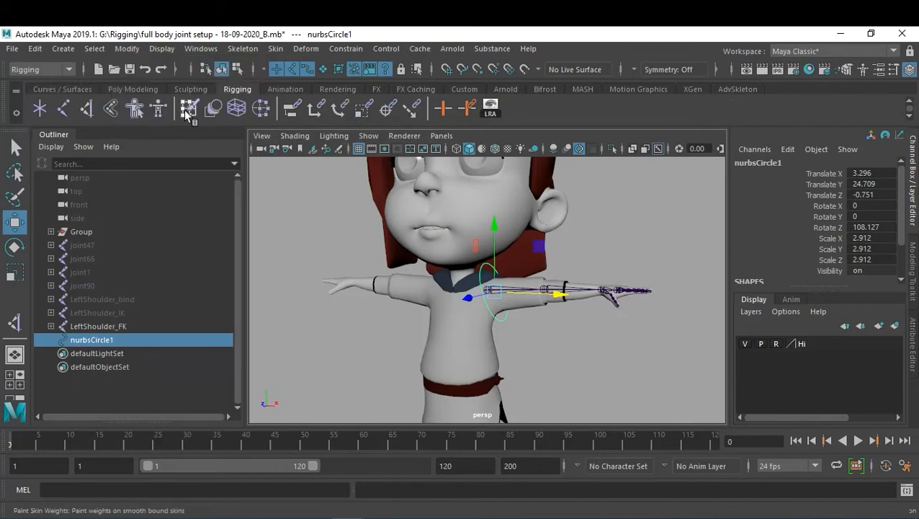
left_click(153, 50)
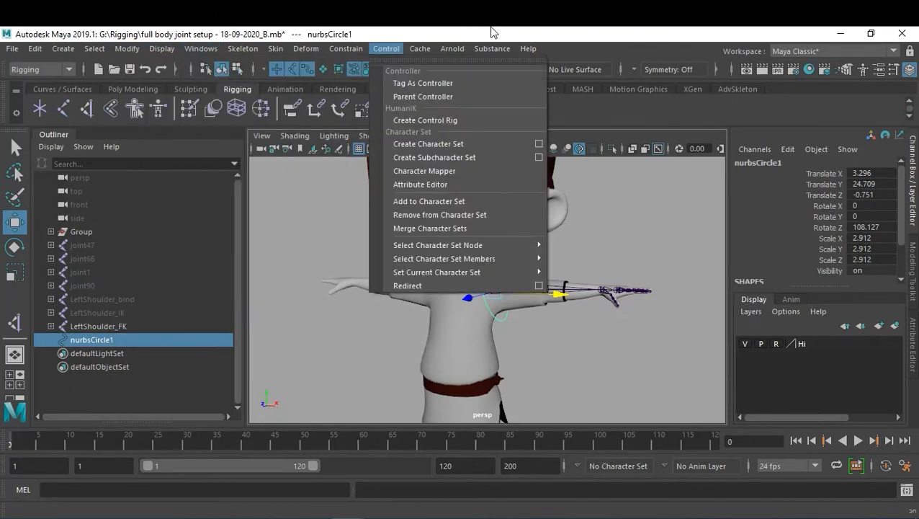
mouse_move(127, 48)
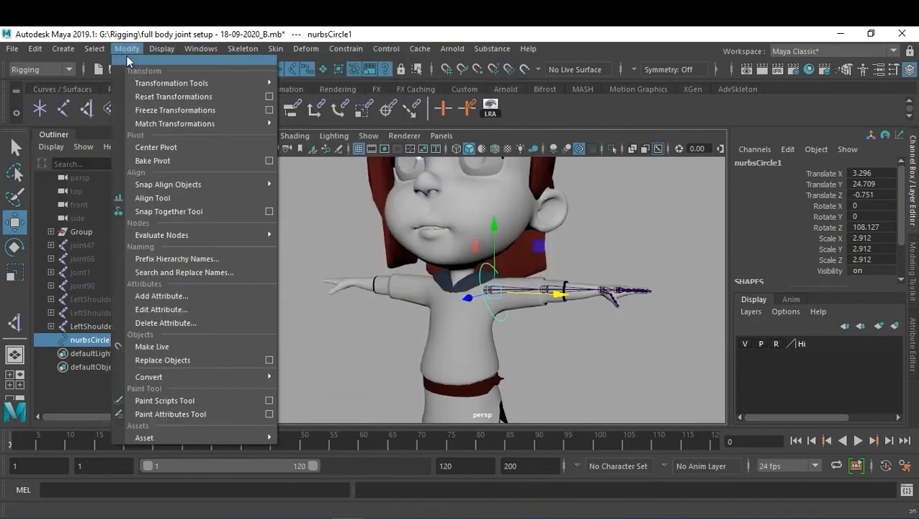
left_click(160, 113, "ctrl+shift")
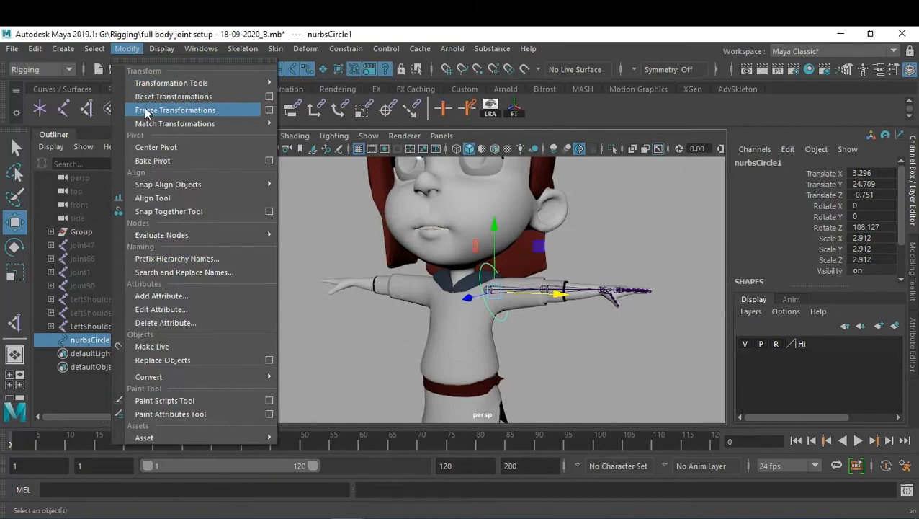
Step: Add a delete History shortcut to the Rigging shelf beside the Freeze Transformations shortcut
mouse_move(35, 48)
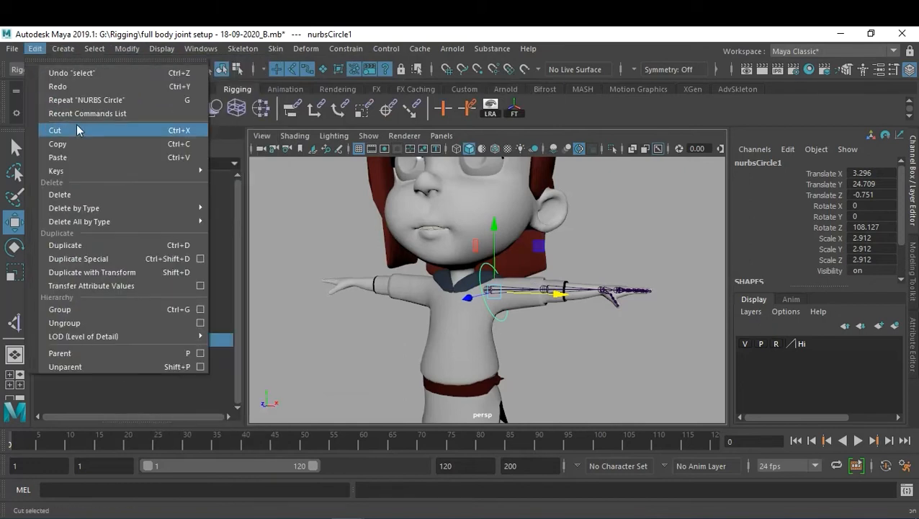
mouse_move(103, 213)
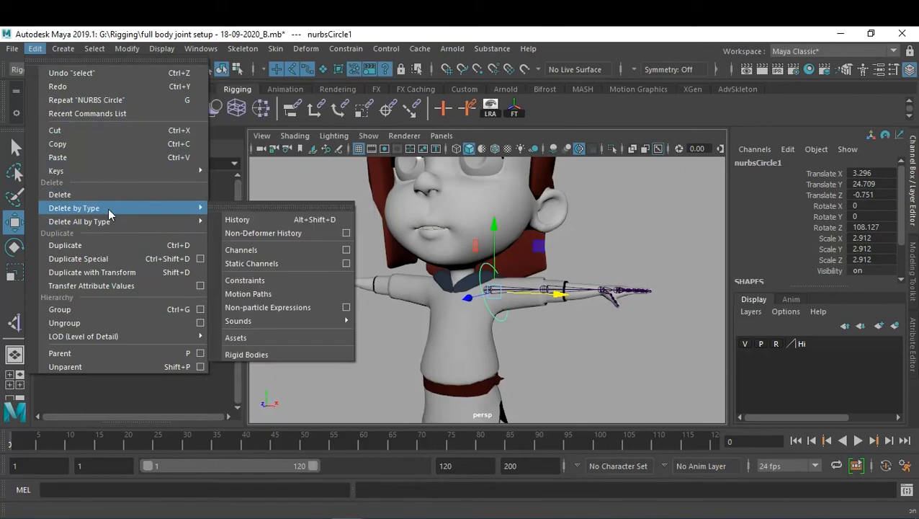
left_click(315, 220, "ctrl+shift")
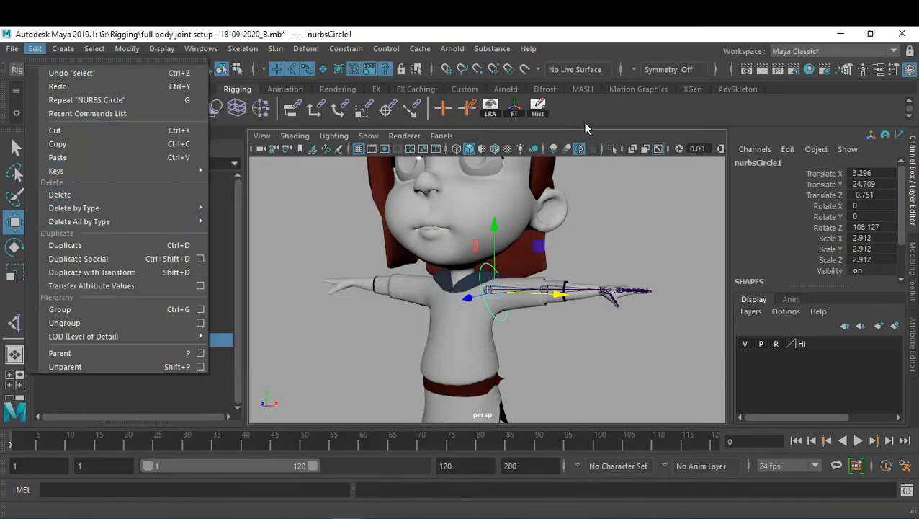
left_click(515, 107)
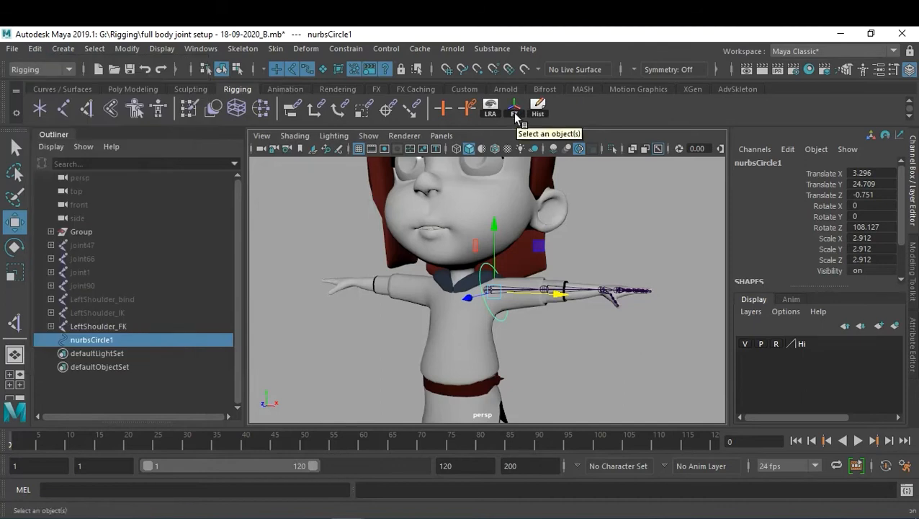
Step: Freeze the shoulder circle's transformations, delete its construction history and clear the selection
left_click(513, 108)
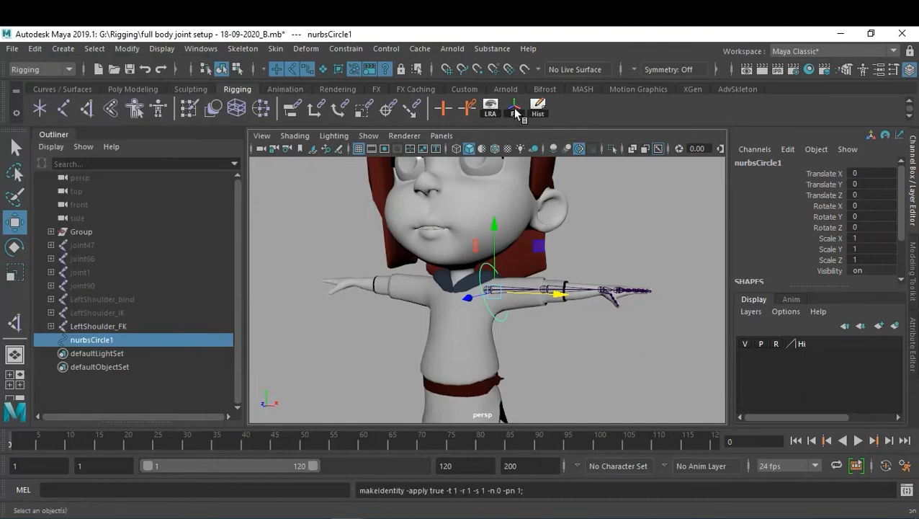
scroll(796, 207, "down", 2)
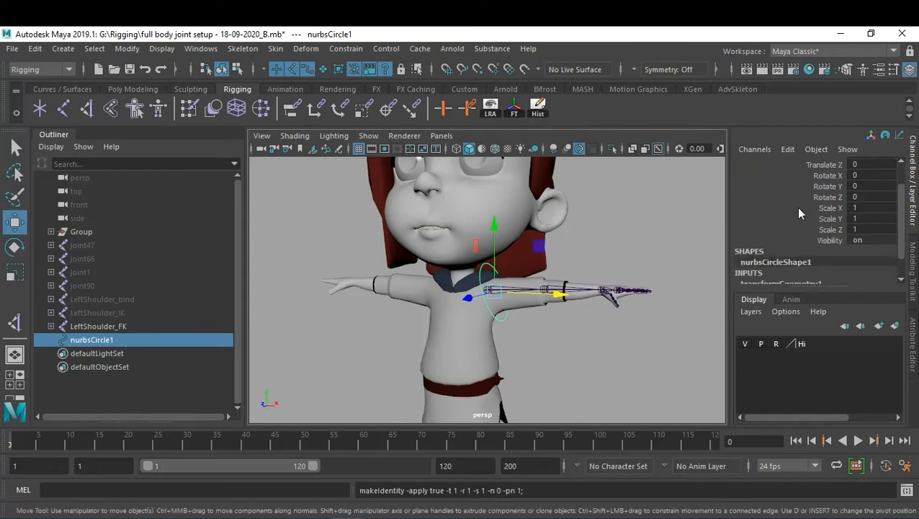
left_click(538, 108)
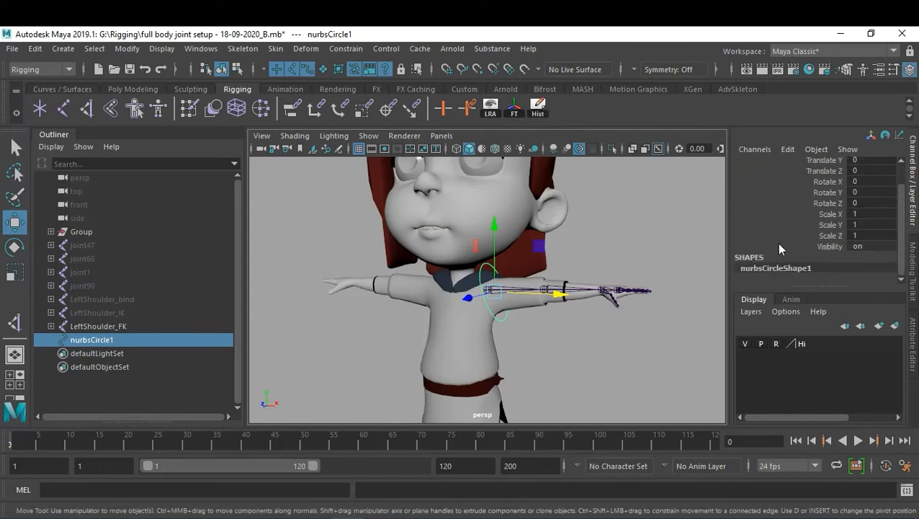
left_click(535, 344)
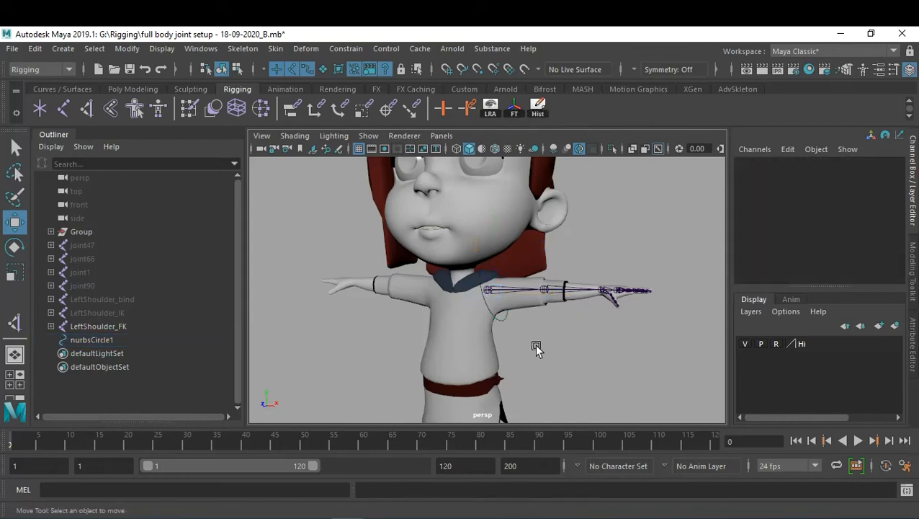
Step: Rename the shoulder circle to LeftShoulder_FK_ctl, reusing the name of the FK shoulder joint
left_click(499, 317)
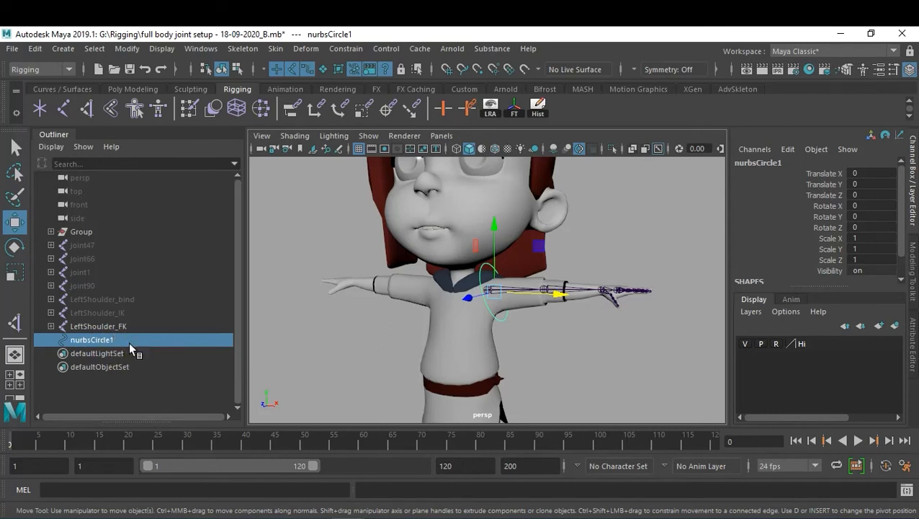
double_click(97, 326)
key("ctrl+c")
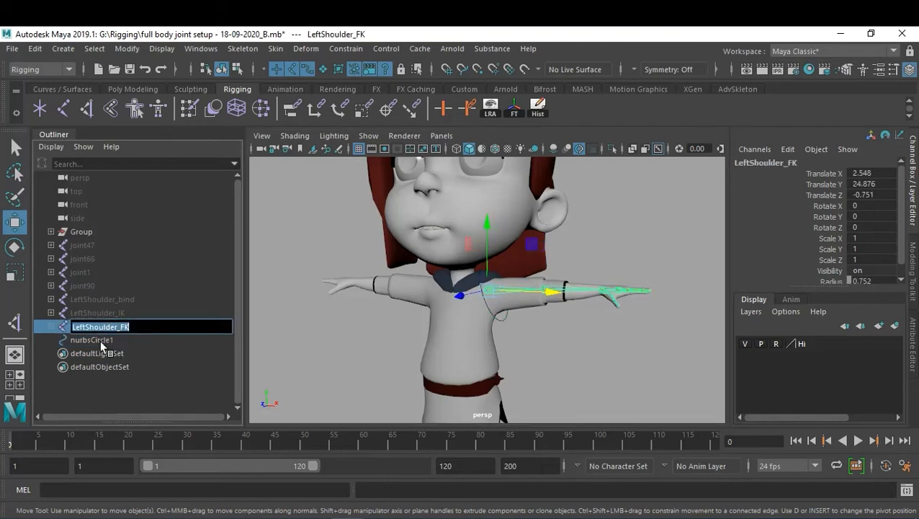
double_click(101, 340)
key("ctrl+v")
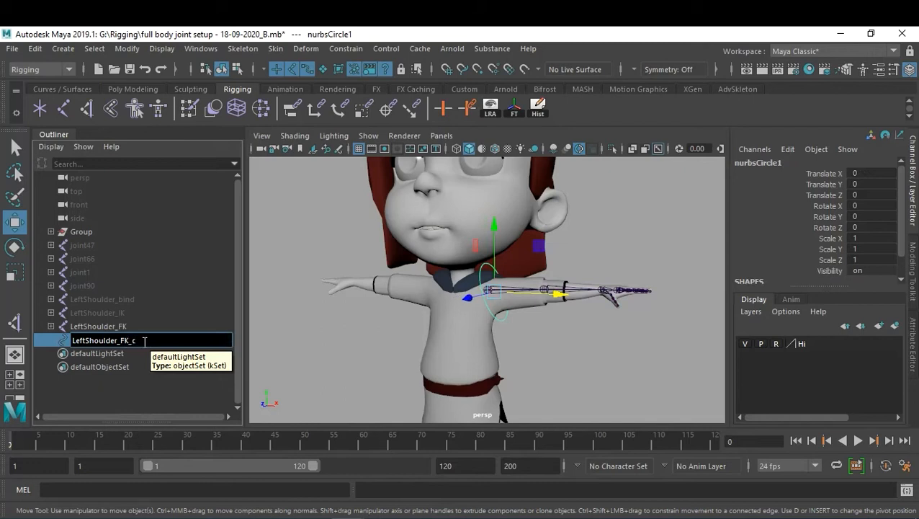
key("Return")
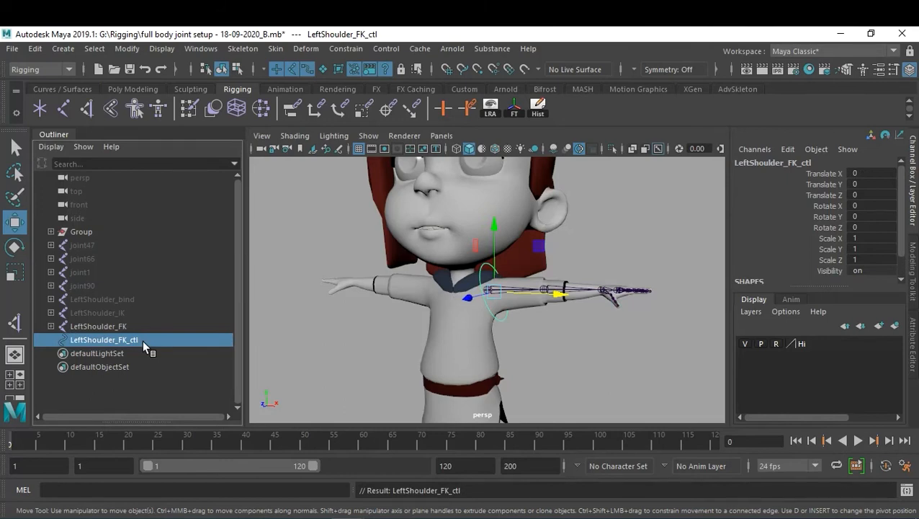
Step: Duplicate the shoulder control, hide the character mesh layer and snap the copy onto the FK elbow joint at about X 4.86, Y 0.40, Z -0.19
right_click_drag(516, 336, 595, 338, "alt")
middle_click_drag(559, 344, 522, 341, "alt")
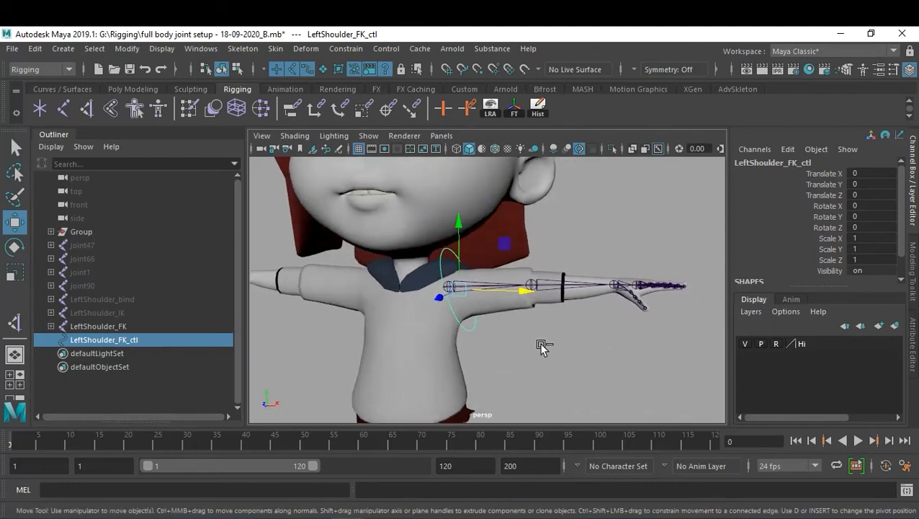
key("ctrl+d")
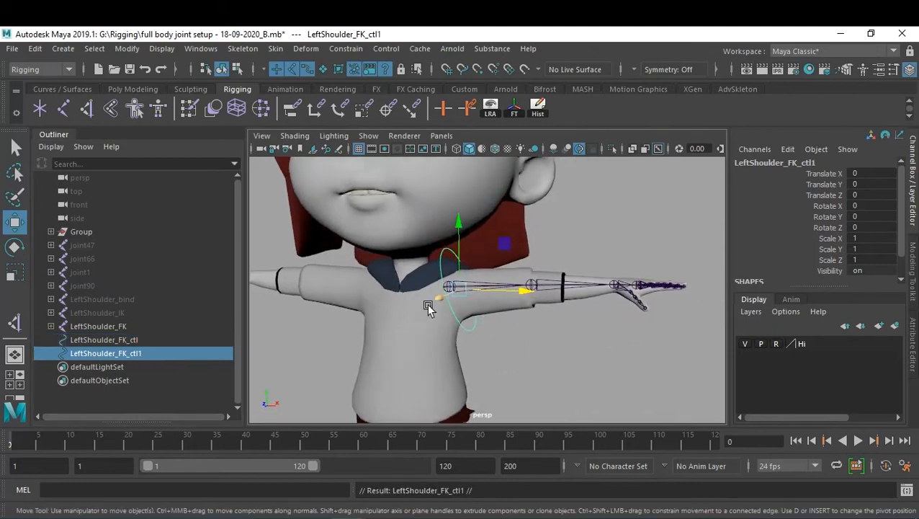
left_click(531, 287)
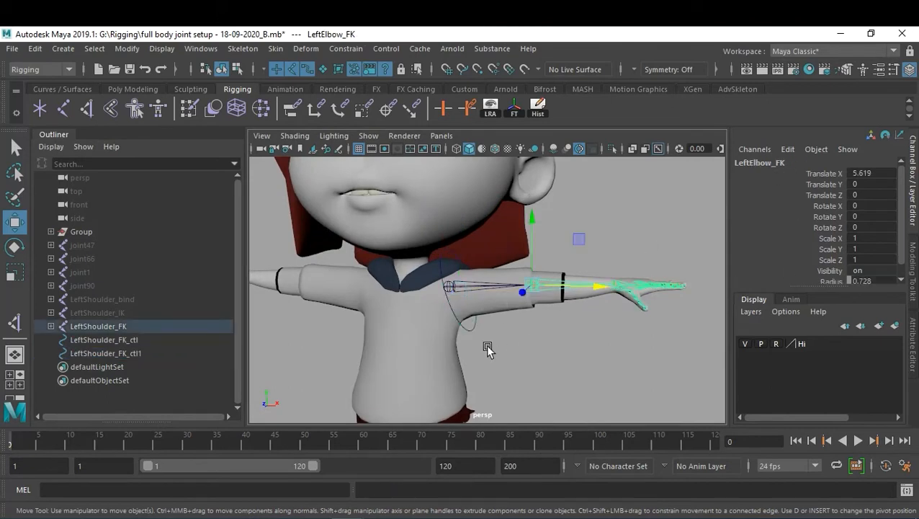
left_click(132, 352)
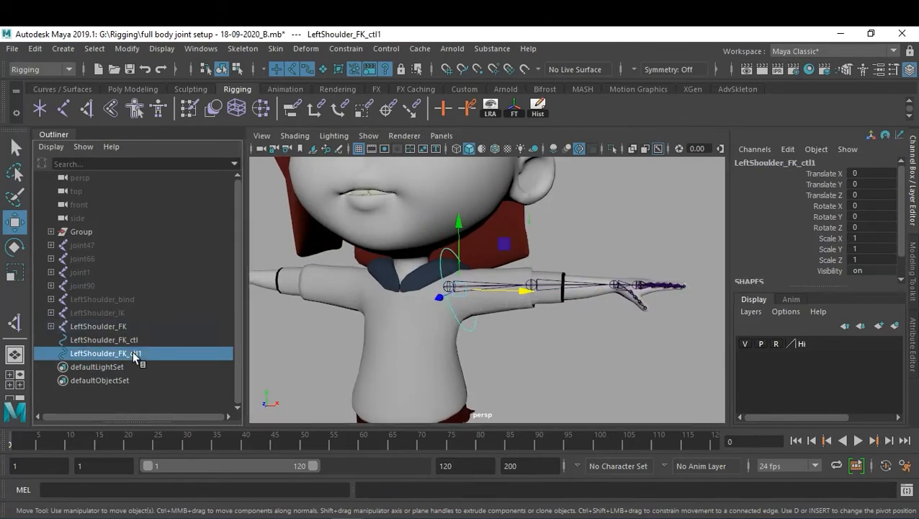
left_click_drag(461, 293, 559, 295)
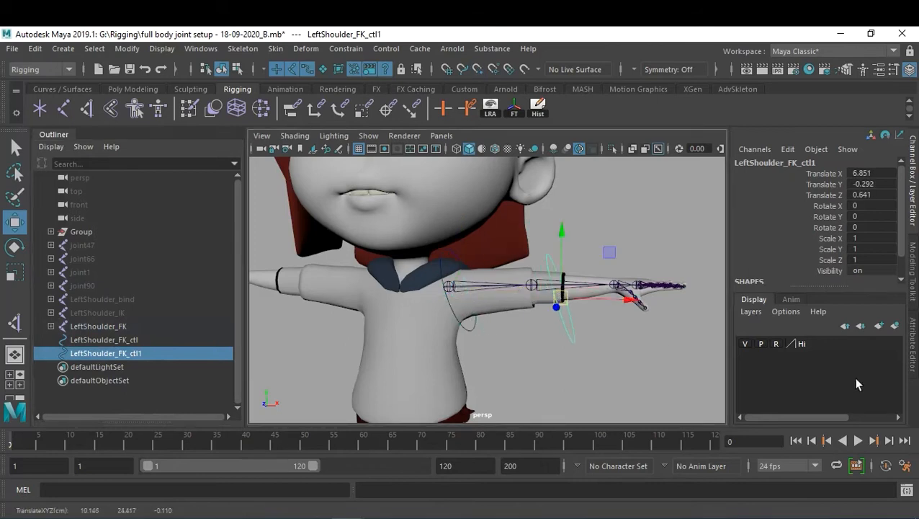
left_click(745, 345)
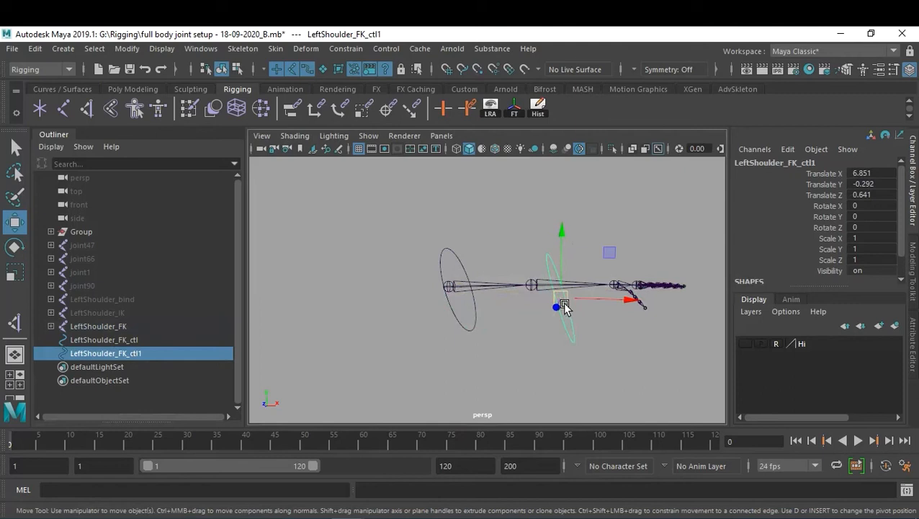
left_click_drag(564, 306, 549, 361)
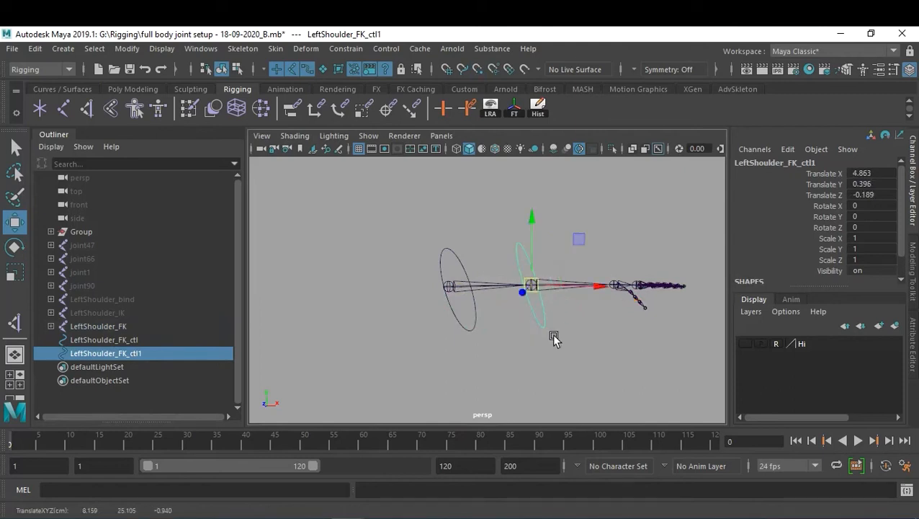
Step: Rotate the elbow circle to about -14.1 degrees in Z and, with the mesh layer shown, scale it uniformly to about 0.72
key("e")
mouse_move(583, 250)
left_mouse_down()
mouse_move(602, 265)
mouse_move(597, 254)
left_mouse_up()
left_click_drag(566, 309, 562, 339, "alt")
left_click(744, 343)
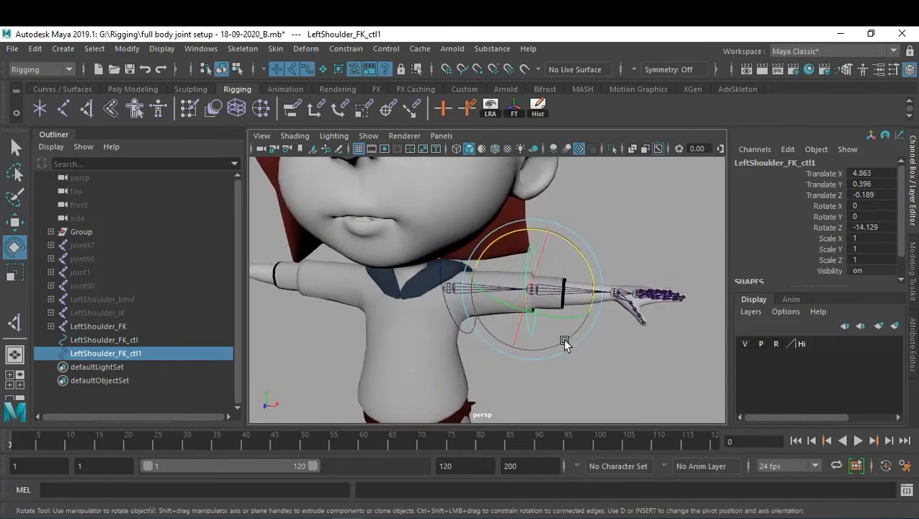
key("r")
left_click_drag(531, 288, 527, 296)
left_click_drag(527, 295, 486, 369, "alt")
left_click_drag(484, 297, 577, 360)
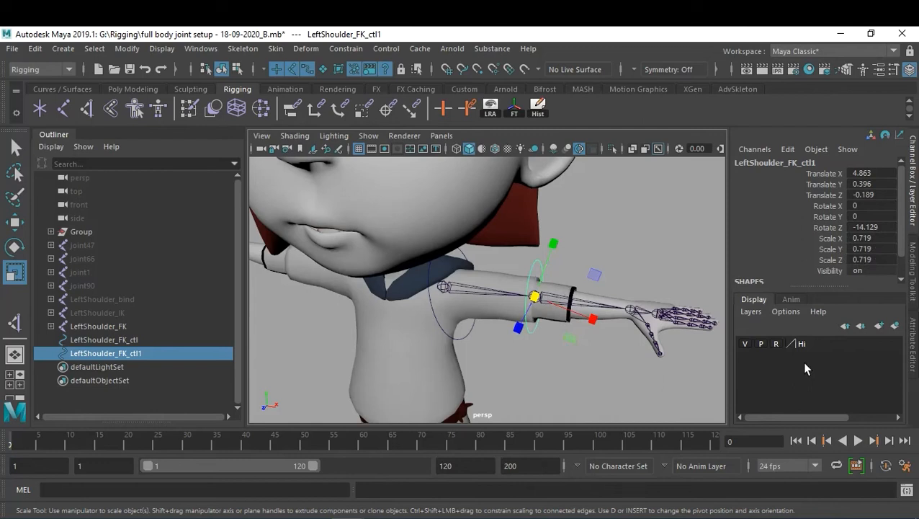
Step: Freeze the elbow circle's transformations and leave nothing selected
left_click(514, 112)
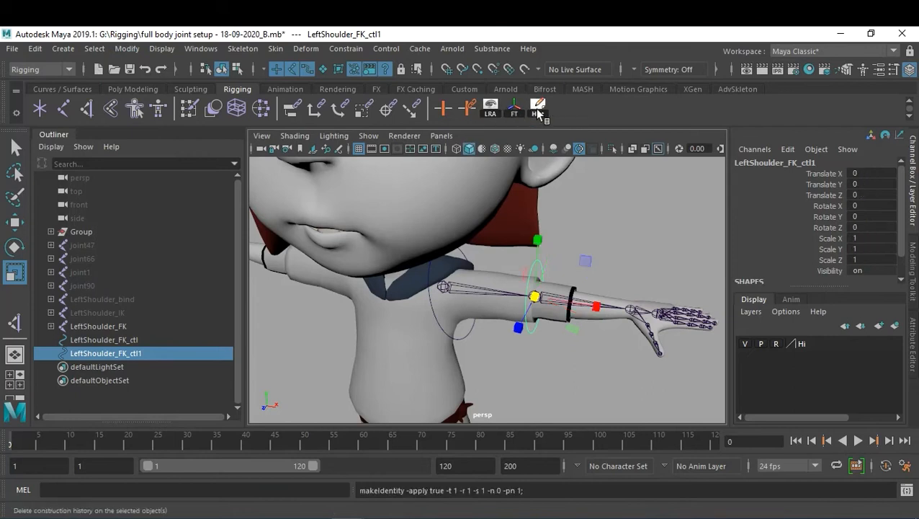
left_click(632, 256)
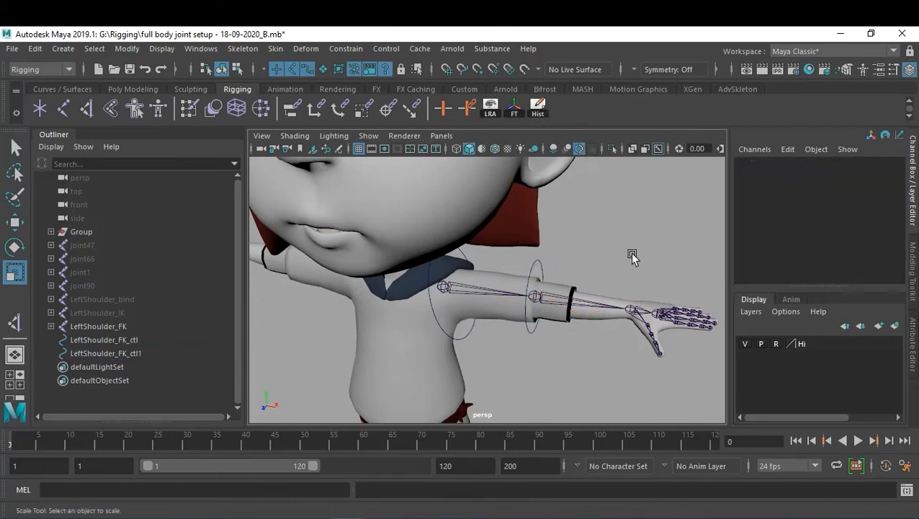
left_click(531, 333)
left_click_drag(587, 349, 582, 293, "alt")
left_click(617, 287)
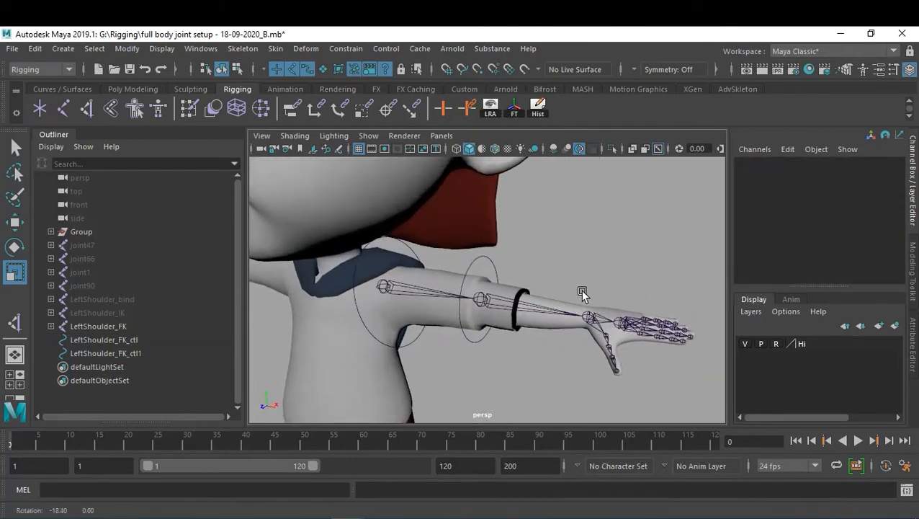
Step: Hide the mesh layer, duplicate the elbow circle and snap the copy onto the wrist joint at about X 5.23, Y 0.15
left_click(745, 343)
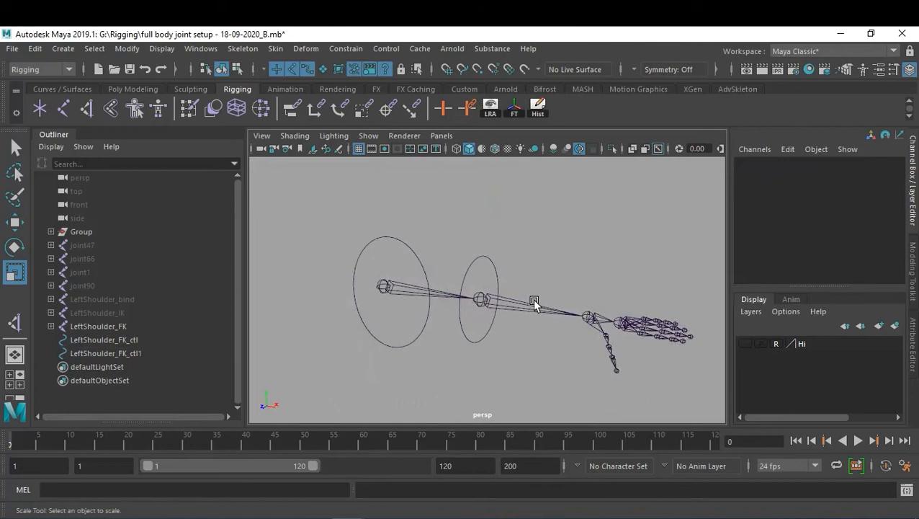
left_click(496, 274)
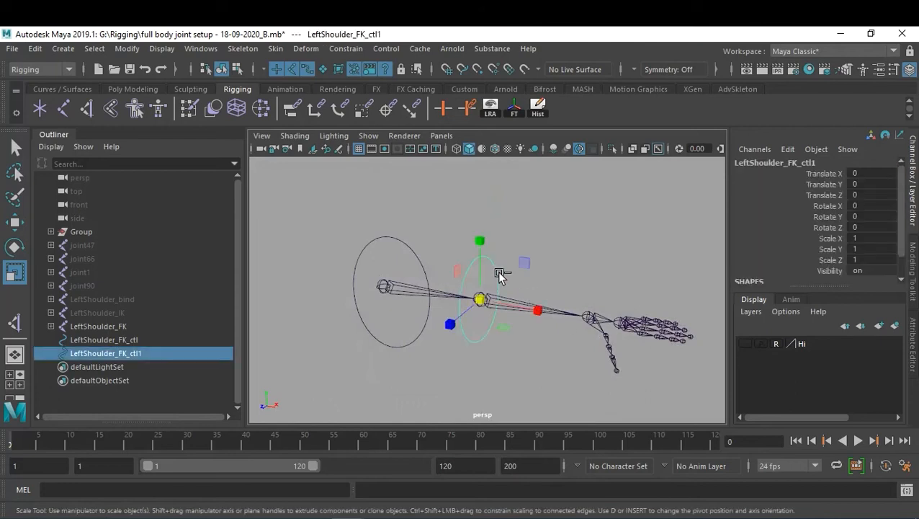
key("ctrl+d")
key("w")
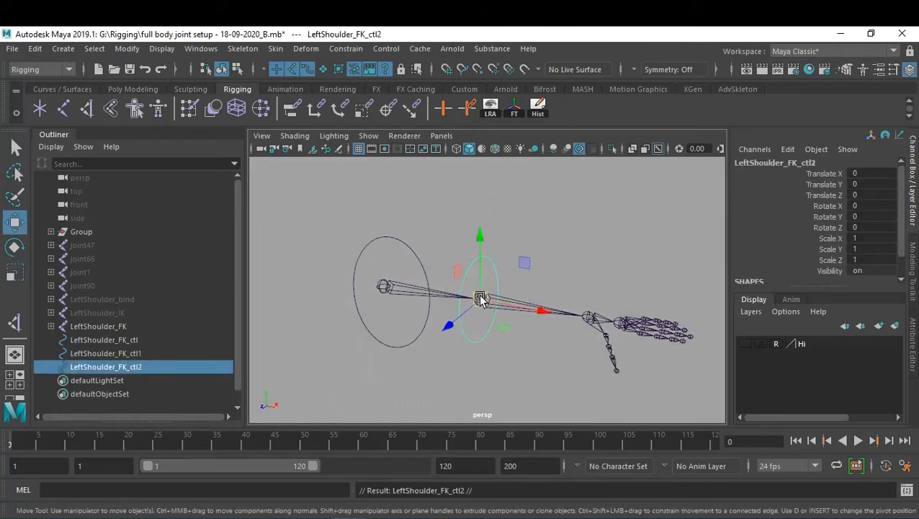
left_click_drag(477, 294, 588, 318)
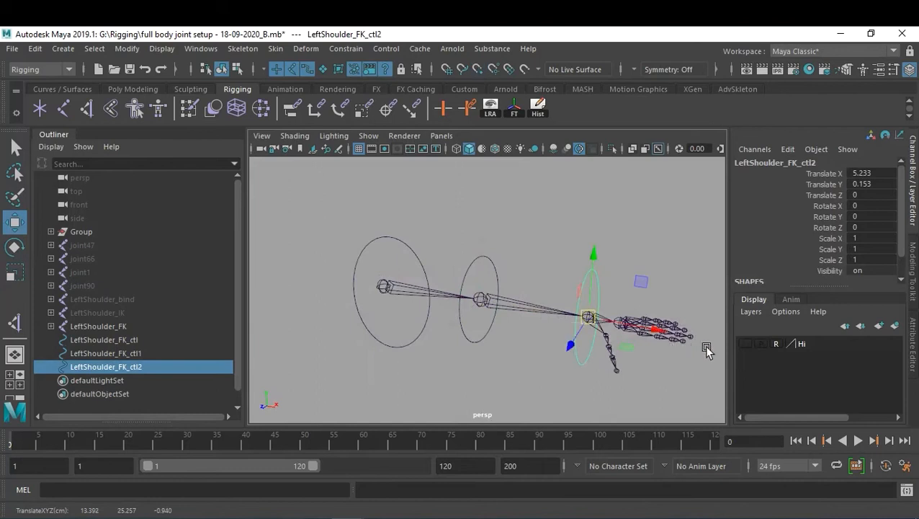
Step: Show the character mesh layer and scale the wrist circle uniformly to about 0.69
left_click(745, 344)
left_click_drag(494, 394, 515, 390, "alt")
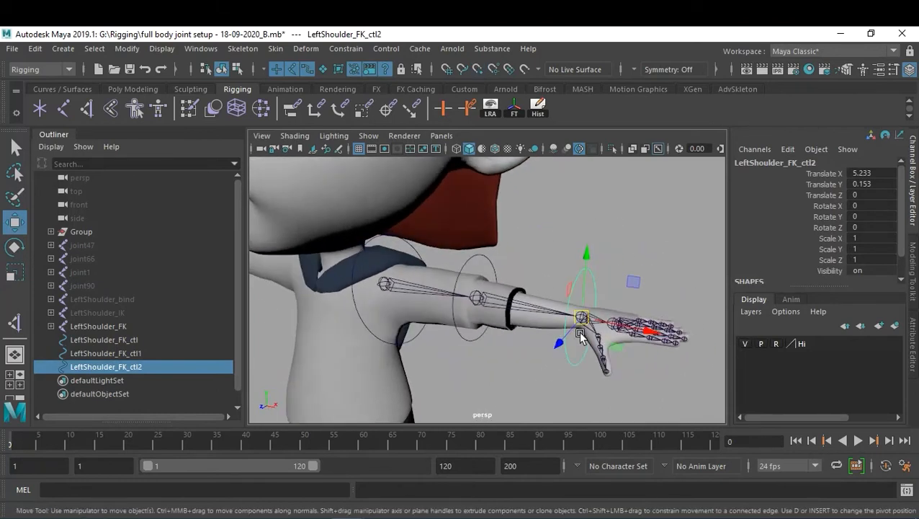
key("r")
left_click_drag(582, 318, 557, 324)
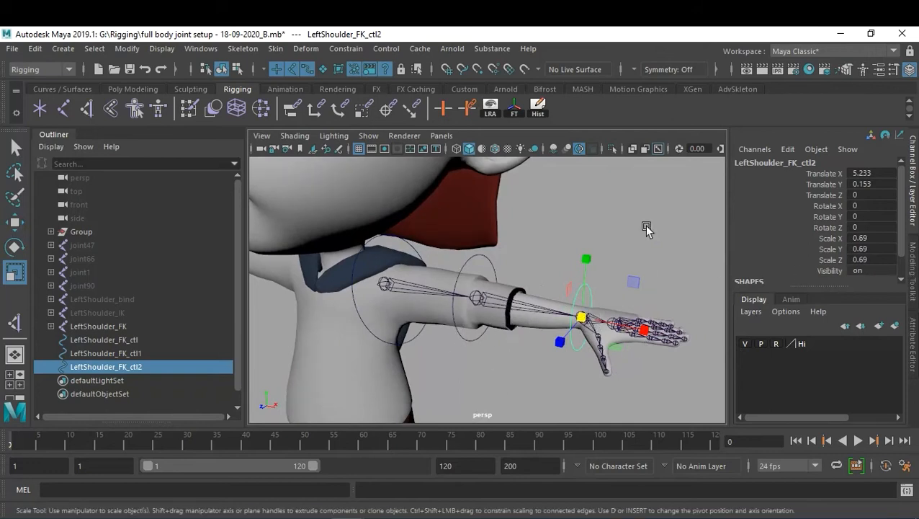
Step: Freeze the wrist circle's transformations, delete its construction history and deselect it
left_click(513, 111)
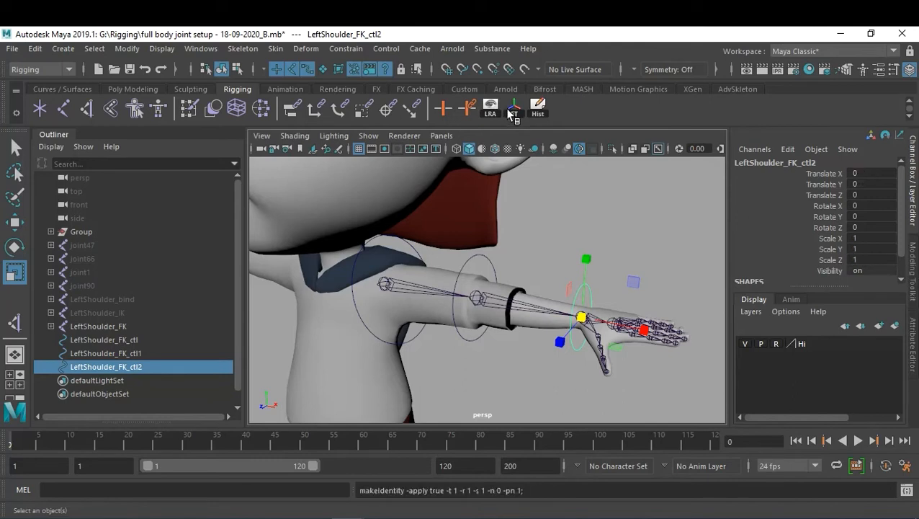
left_click(540, 110)
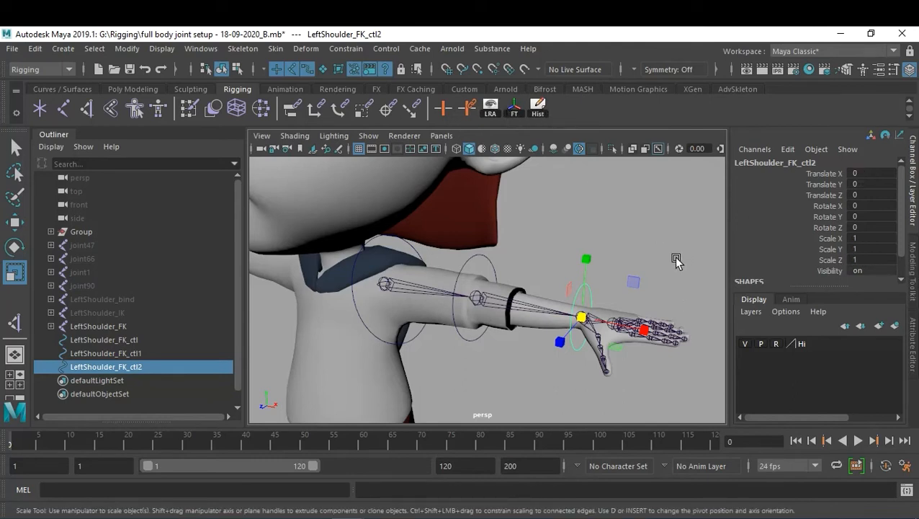
left_click(675, 259)
Step: Duplicate the wrist circle, hide the mesh layer and snap the copy onto the hand joint just past the wrist, about 1.36 in Translate X
right_click_drag(676, 260, 682, 273, "alt")
middle_click_drag(683, 273, 574, 234, "alt")
right_click_drag(574, 234, 595, 241, "alt")
middle_click_drag(596, 240, 601, 242, "alt")
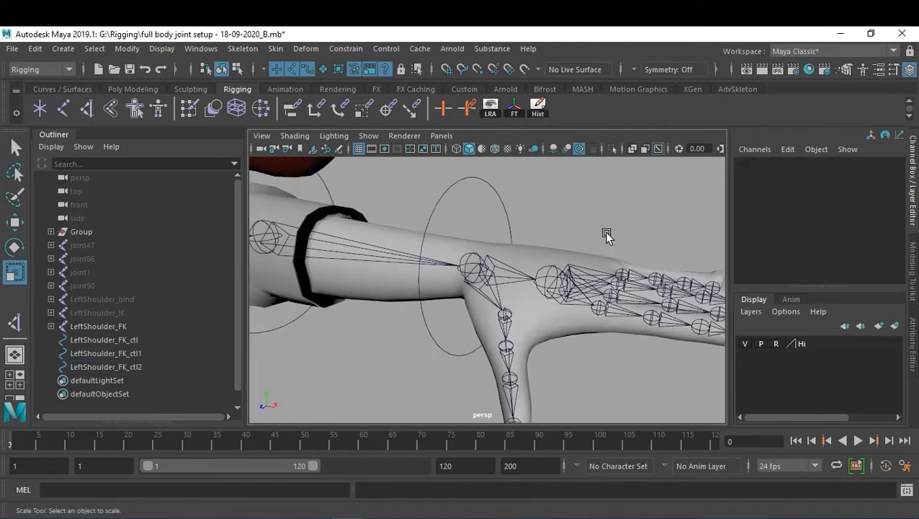
right_click_drag(600, 242, 529, 235, "alt")
left_click(504, 218)
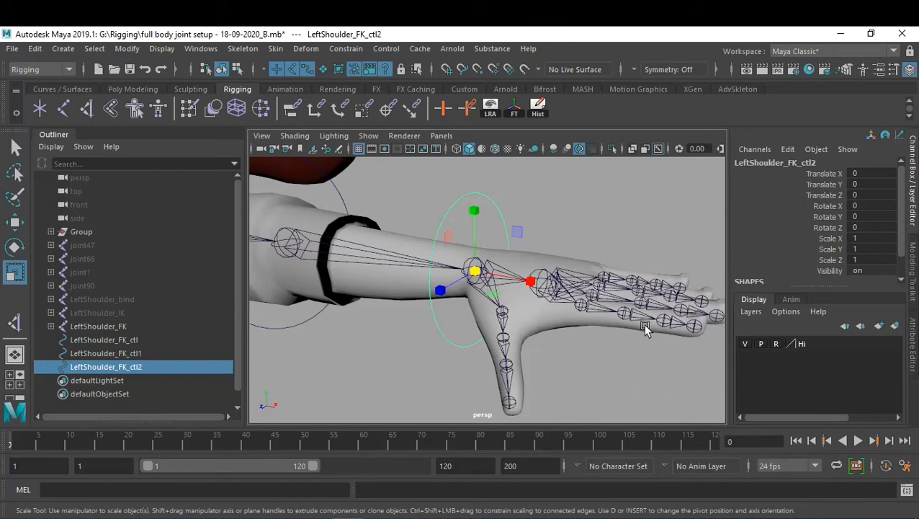
middle_click_drag(641, 350, 626, 345, "alt")
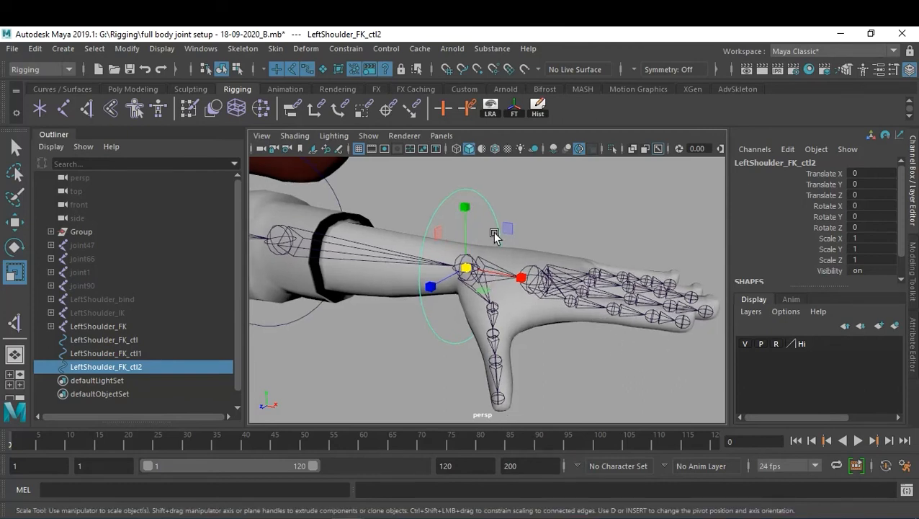
key("ctrl+d")
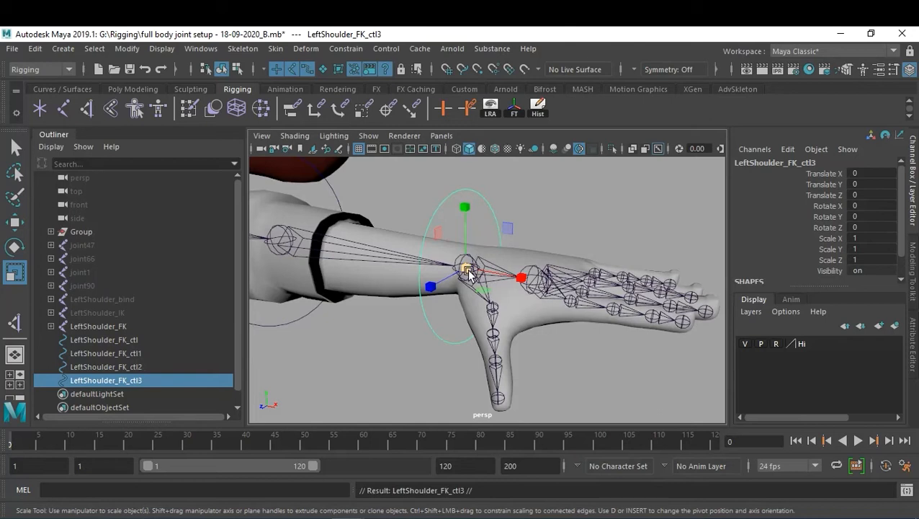
key("w")
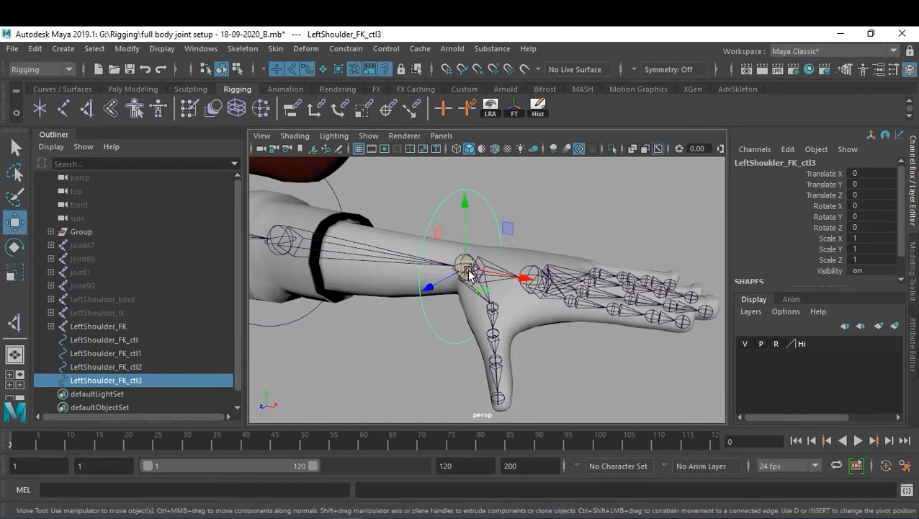
left_click_drag(467, 270, 566, 300)
left_click(746, 344)
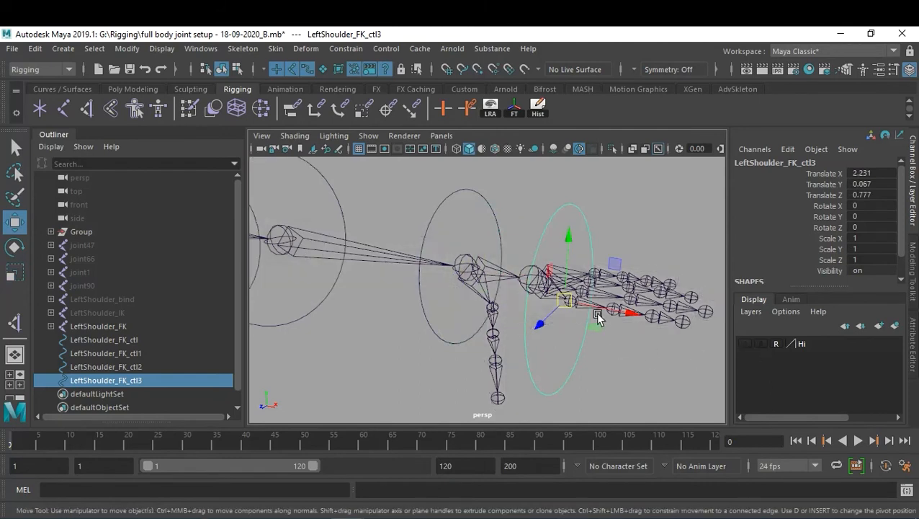
left_click_drag(567, 300, 583, 351)
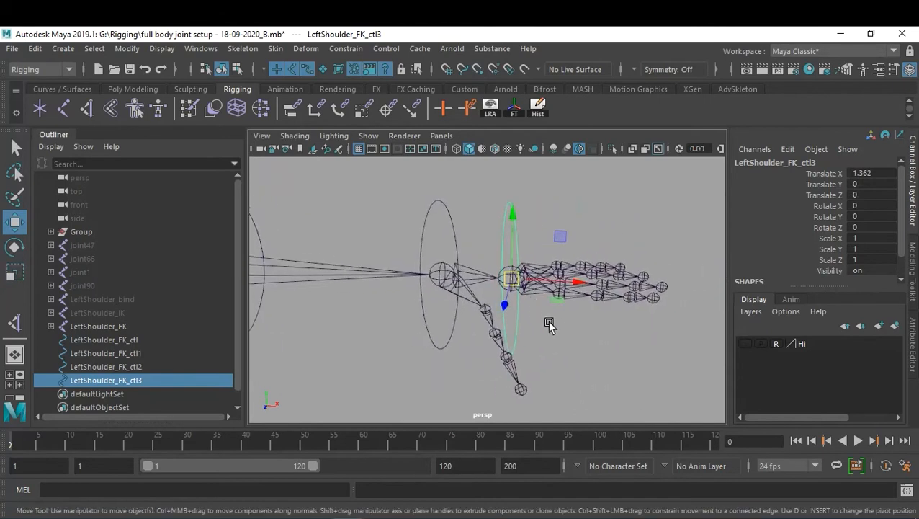
Step: Duplicate the hand circle control and snap the copy onto the thumb's base joint at about X 0.959, Y -0.329, Z 0.731
left_click_drag(566, 338, 574, 303, "alt")
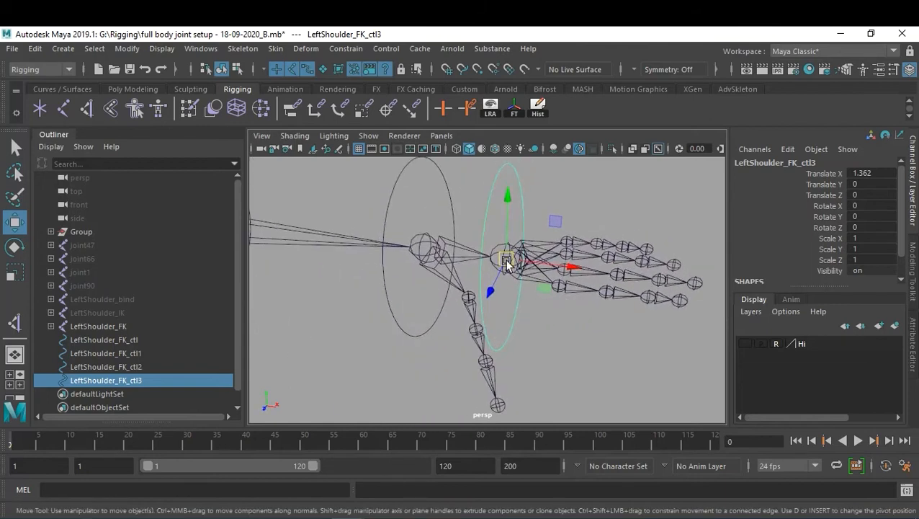
key("ctrl+d")
left_click_drag(507, 263, 412, 328)
left_click(585, 358)
left_click_drag(533, 344, 497, 340, "alt")
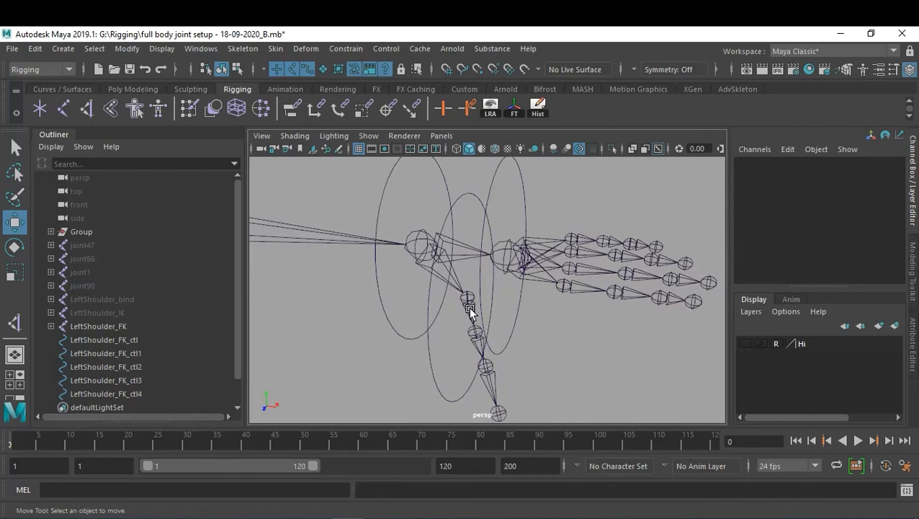
left_click(428, 353)
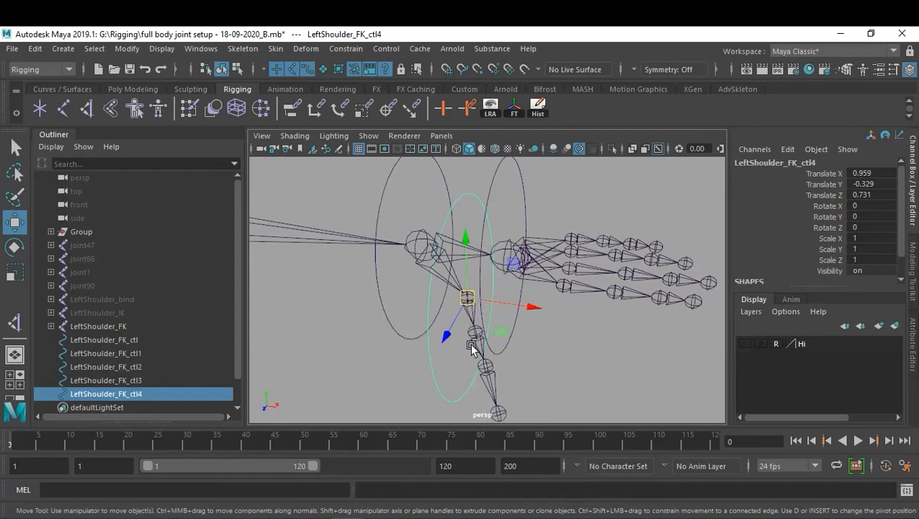
Step: Orient-constrain the new thumb circle to the FK thumb base joint, using reset constraint options with maintain offset off
key("q")
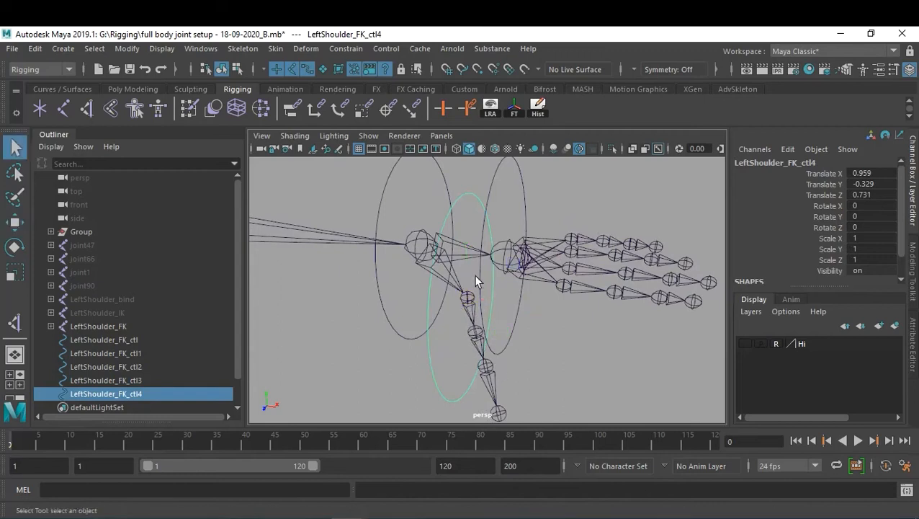
left_click(566, 374)
left_click(433, 385)
left_click(472, 307, "shift")
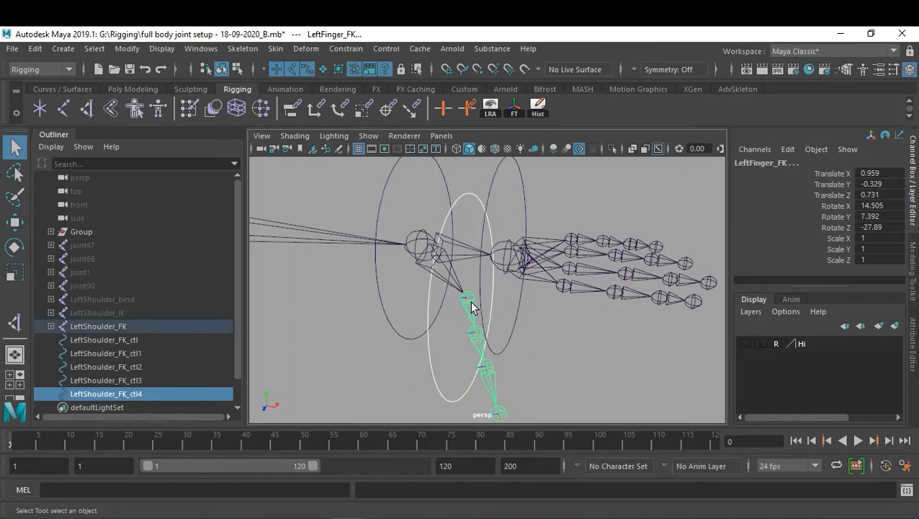
left_click(472, 307)
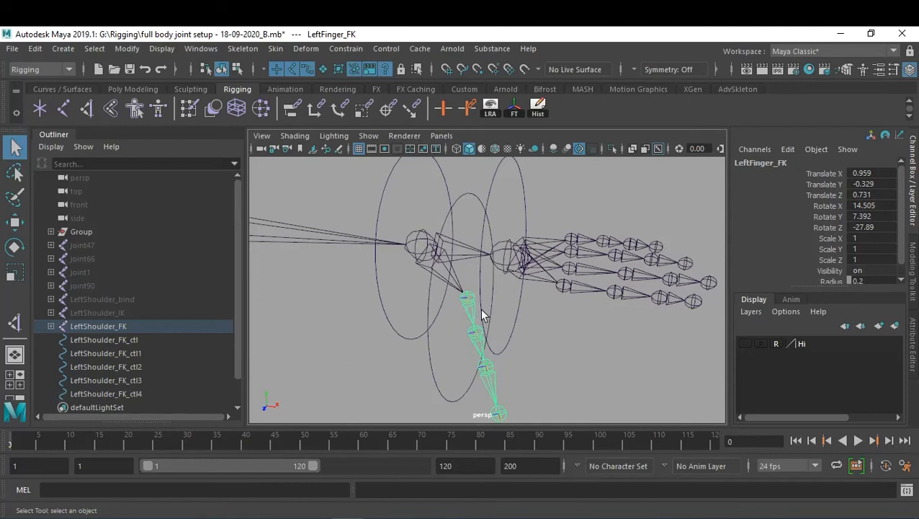
left_click(432, 377)
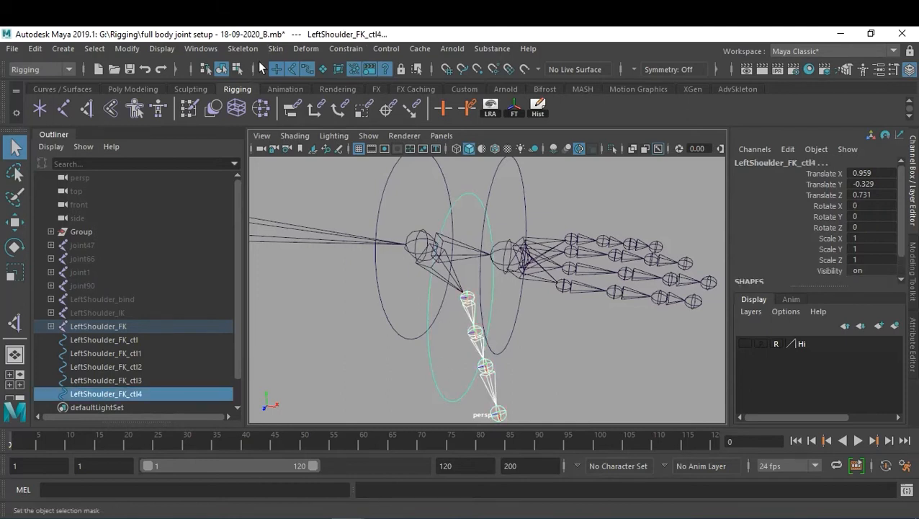
left_click(344, 49)
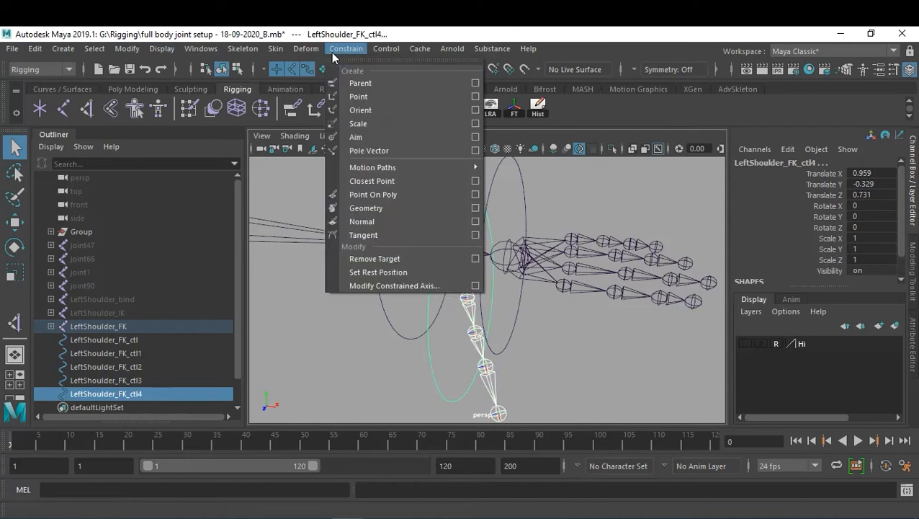
left_click(474, 110)
left_click(518, 206)
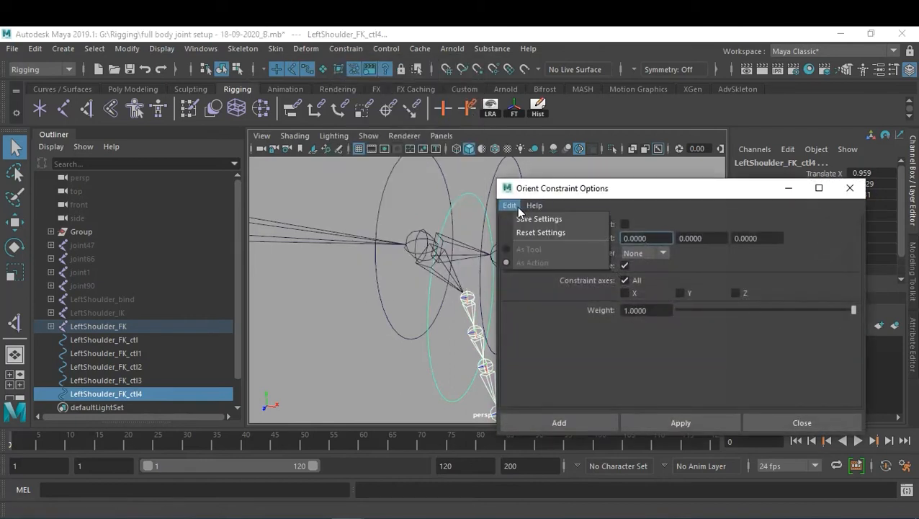
left_click(520, 232)
left_click_drag(665, 192, 771, 143)
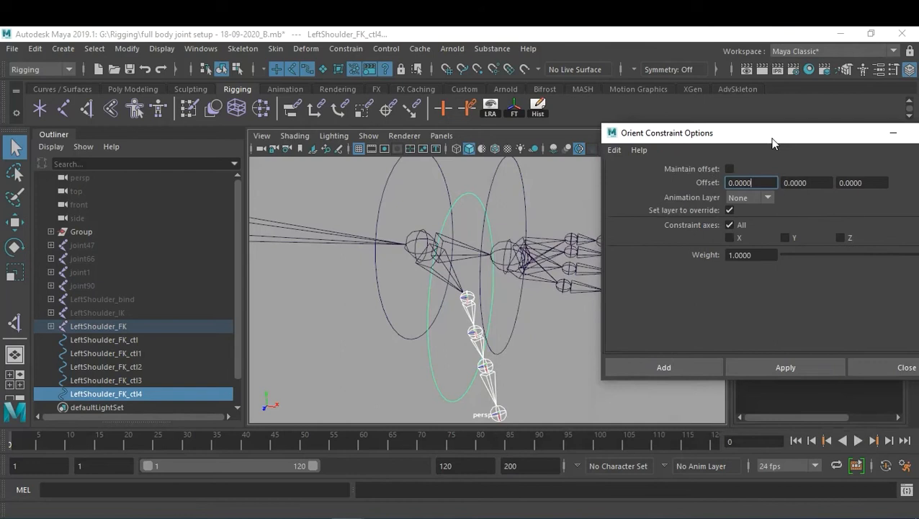
left_click(810, 371)
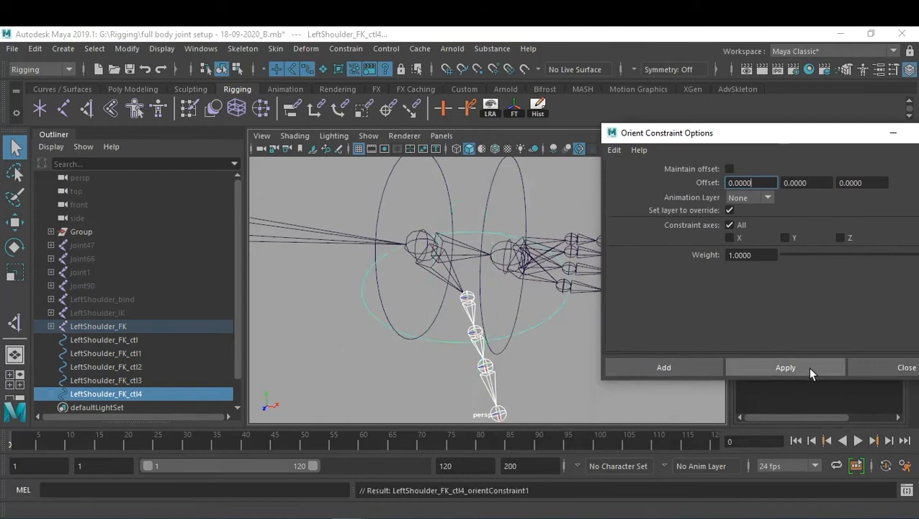
Step: Examine the thumb circle's orientation against the thumb joint chain from several angles
left_click_drag(464, 278, 490, 287, "alt")
middle_click_drag(489, 287, 499, 277, "alt")
left_click_drag(499, 277, 520, 269, "alt")
right_click_drag(519, 269, 461, 283, "alt")
left_click_drag(461, 283, 519, 277, "alt")
middle_click_drag(519, 277, 432, 275, "alt")
right_click_drag(468, 281, 546, 287, "alt")
left_click_drag(545, 286, 553, 291, "alt")
right_click_drag(553, 291, 530, 279, "alt")
middle_click_drag(532, 281, 494, 262, "alt")
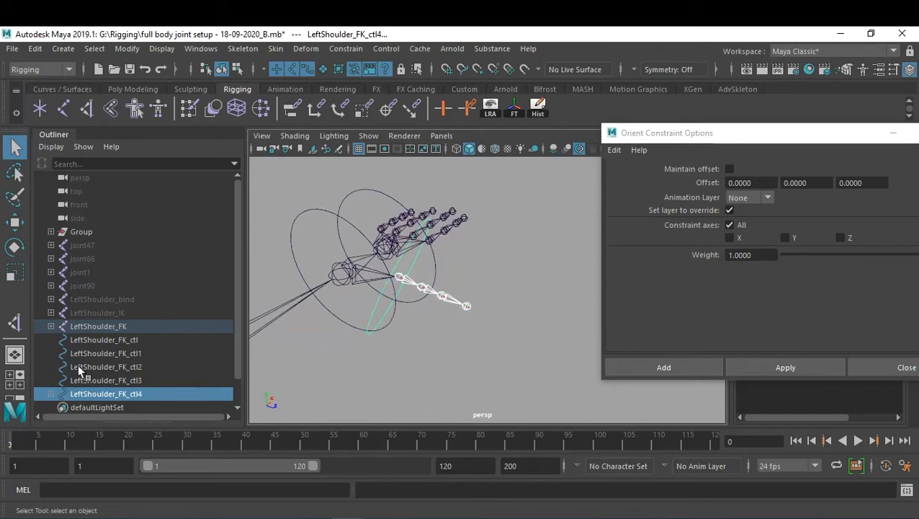
Step: Delete the orient constraint parented under the thumb circle LeftShoulder_FK_ctl4
left_click(50, 394)
scroll(88, 371, "down", 3)
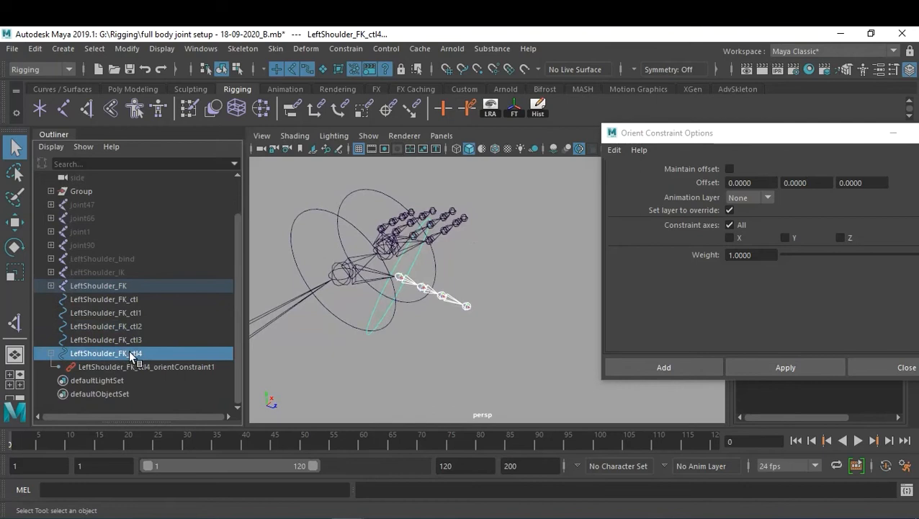
left_click(130, 364)
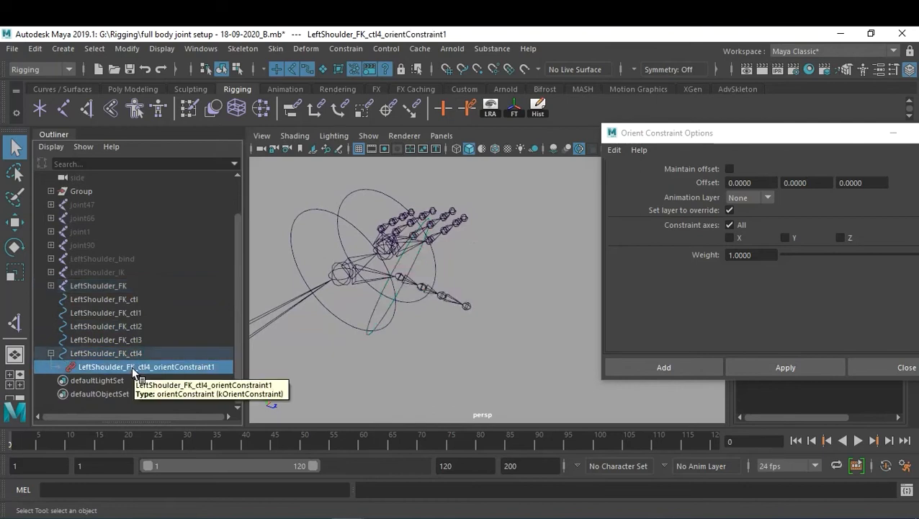
key("Delete")
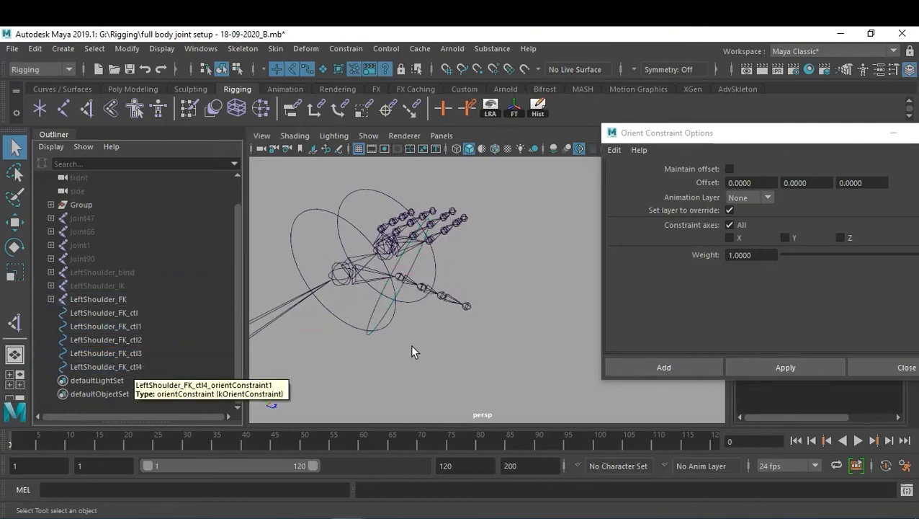
Step: Compare the thumb circle's rotation and placement with the thumb base joint, moving the constraint options window aside
left_click(382, 317)
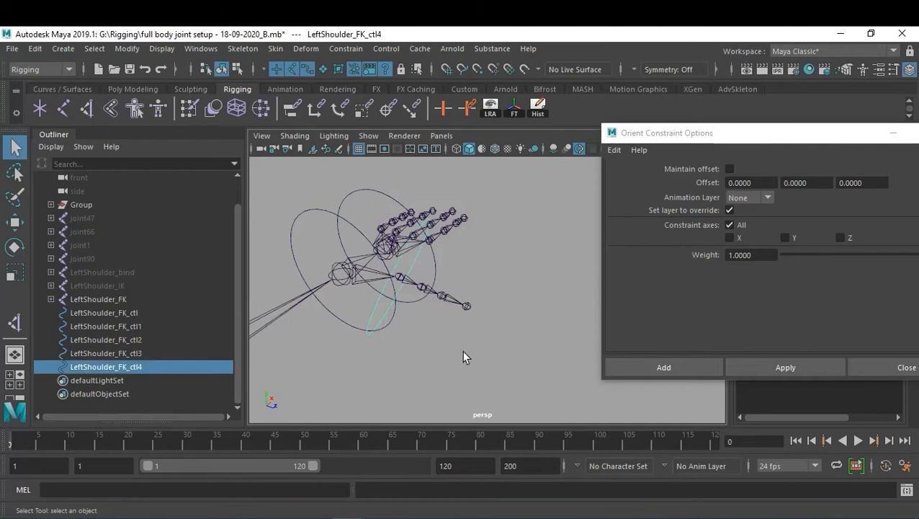
left_click_drag(801, 140, 775, 319)
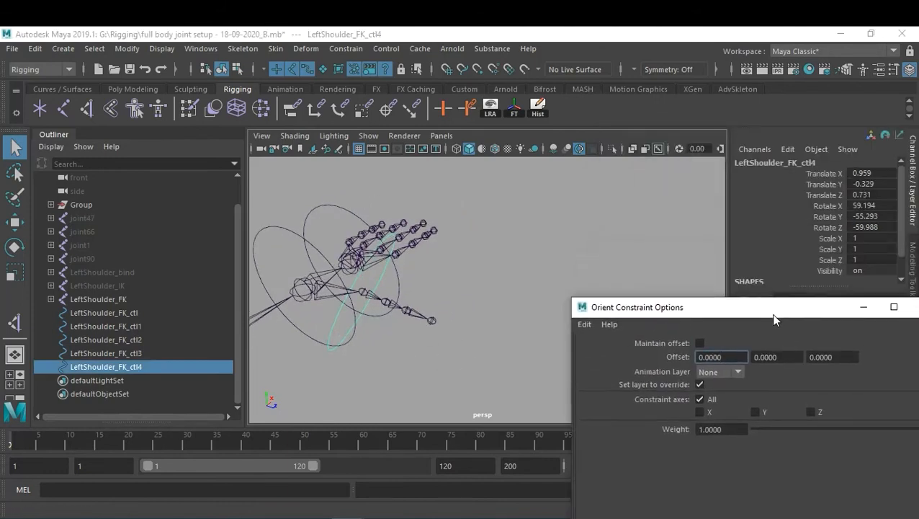
left_click_drag(375, 339, 337, 308, "alt")
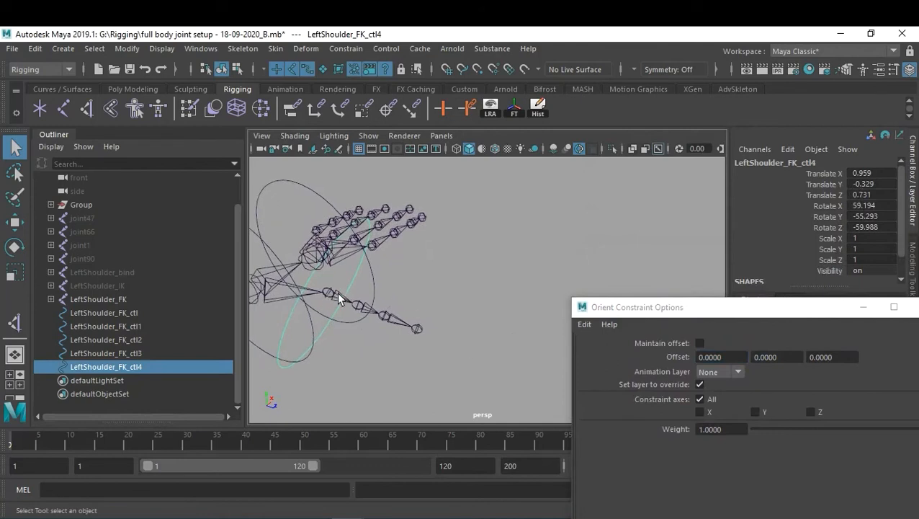
left_click(336, 293)
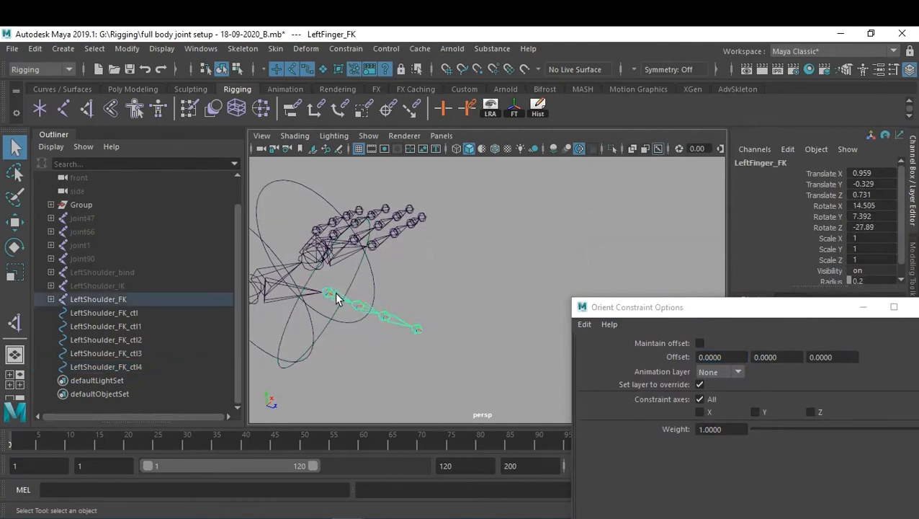
left_click(407, 283)
left_click_drag(398, 316, 361, 326, "alt")
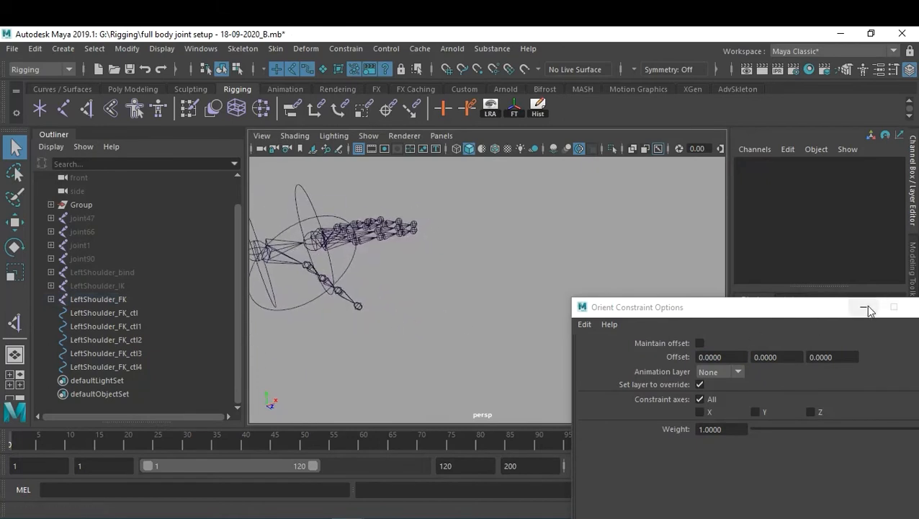
Step: Show the character mesh layer and scale the thumb circle uniformly to about 0.621
left_click_drag(805, 316, 702, 403)
left_click(747, 343)
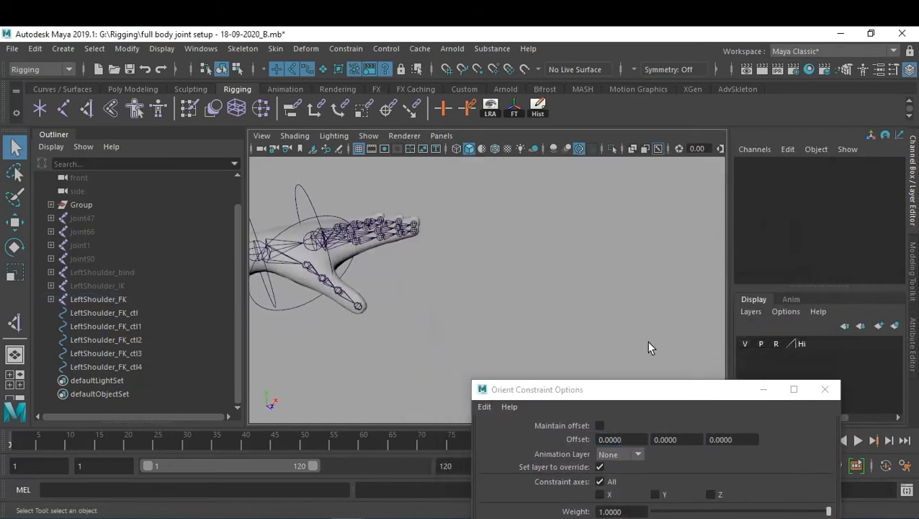
scroll(542, 293, "up", 3)
scroll(543, 293, "down", 6)
left_click_drag(533, 288, 375, 248, "alt")
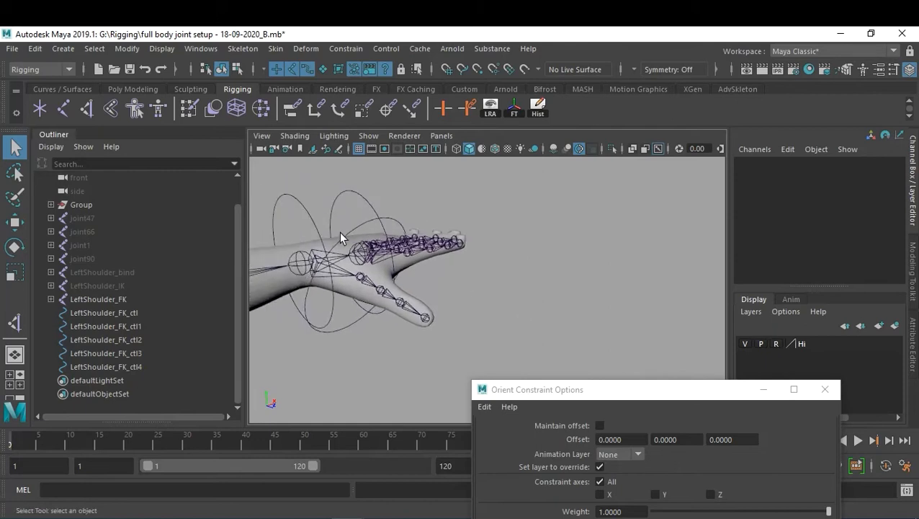
left_click(354, 234)
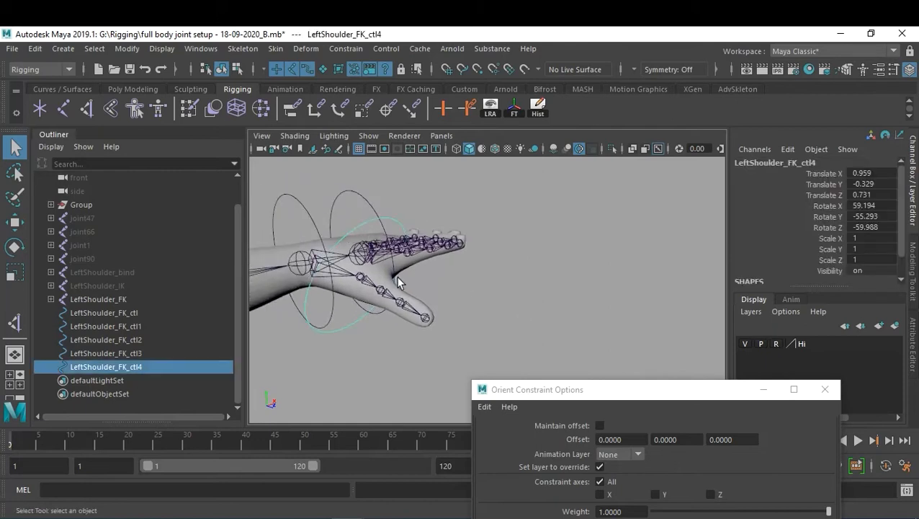
key("r")
left_click_drag(363, 275, 318, 286)
left_click_drag(405, 309, 367, 314, "alt")
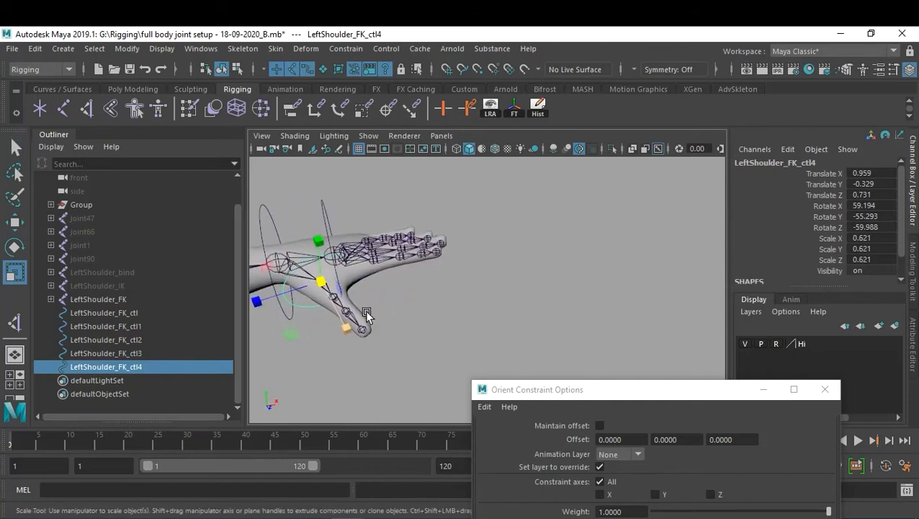
Step: Activate the Rotate tool and switch the thumb circle to control vertex editing
key("e")
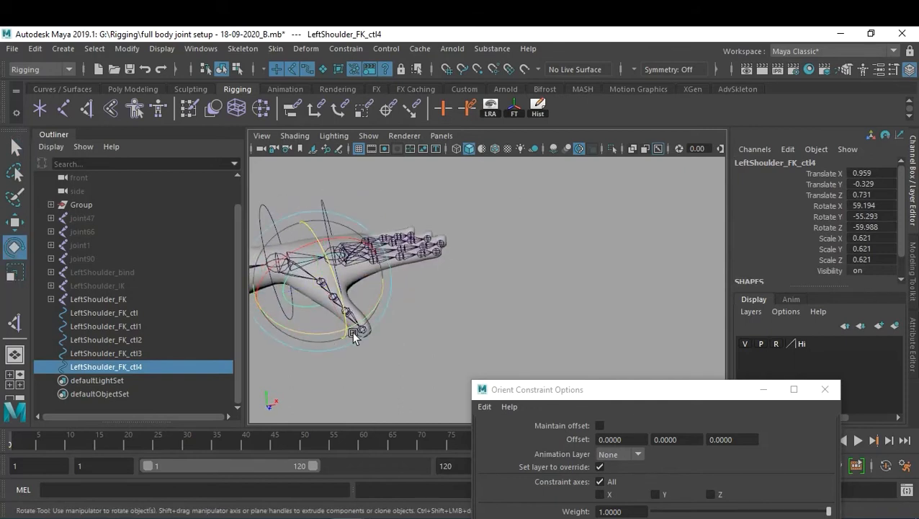
left_click_drag(387, 341, 367, 358, "alt")
right_click_drag(332, 342, 269, 193)
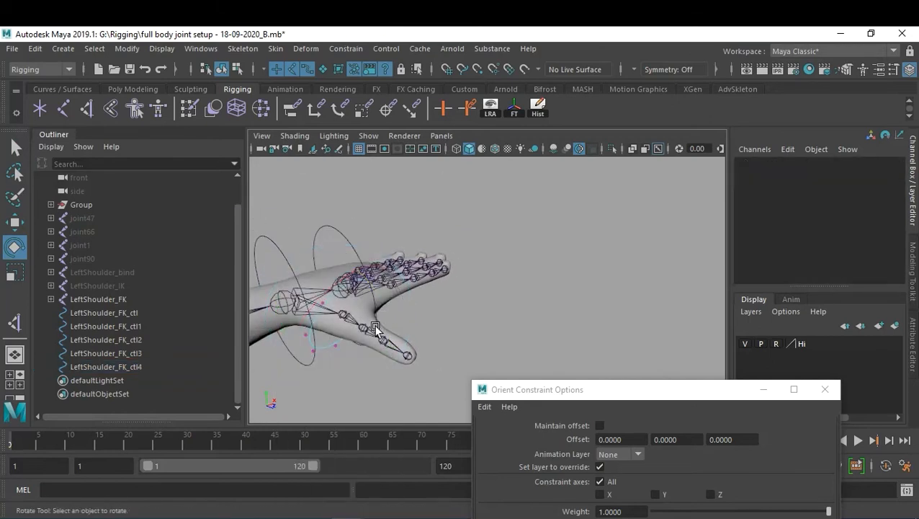
left_click_drag(387, 325, 441, 322, "alt")
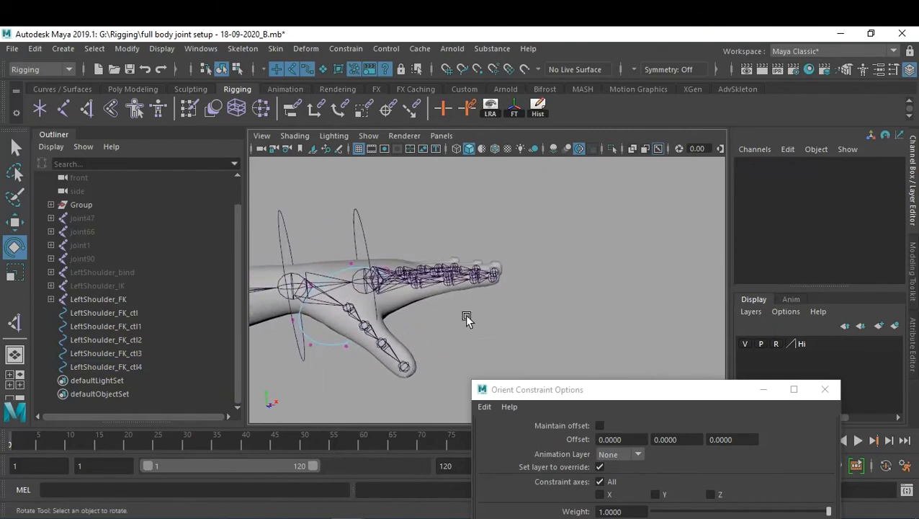
Step: Hide polygons and joints in the viewport and select control vertices 0 to 2 of the thumb circle
left_click(368, 136)
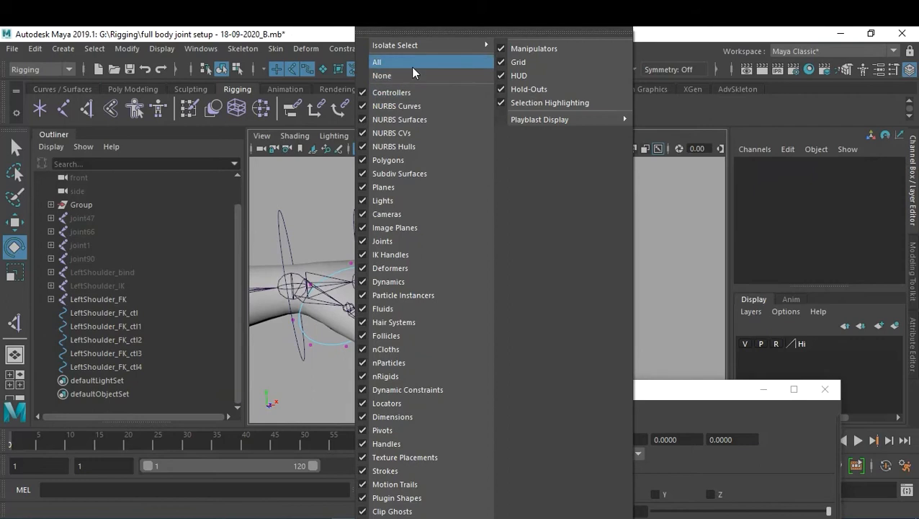
left_click(415, 32)
left_click_drag(416, 34, 688, 86)
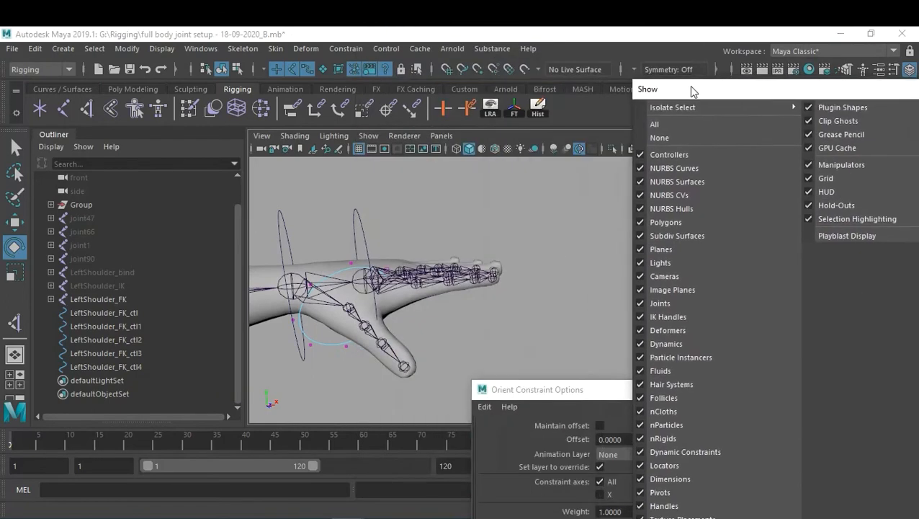
left_click(637, 222)
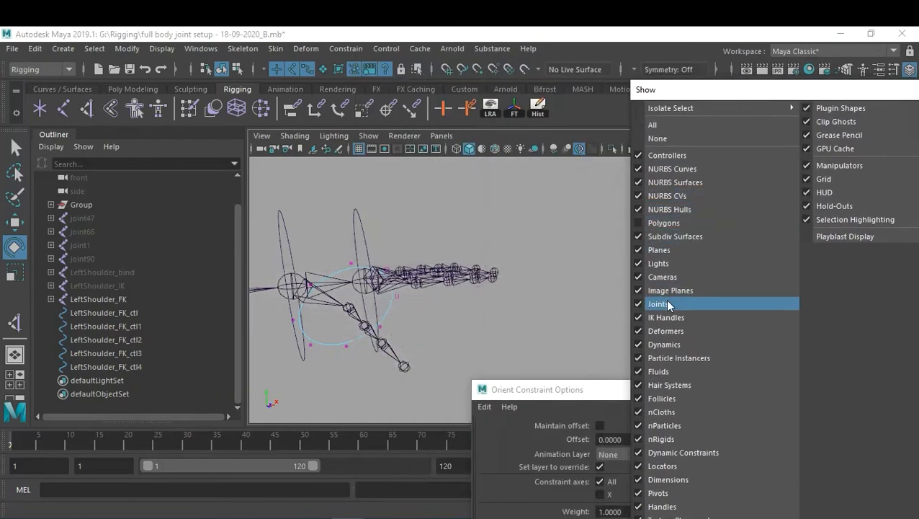
left_click(637, 304)
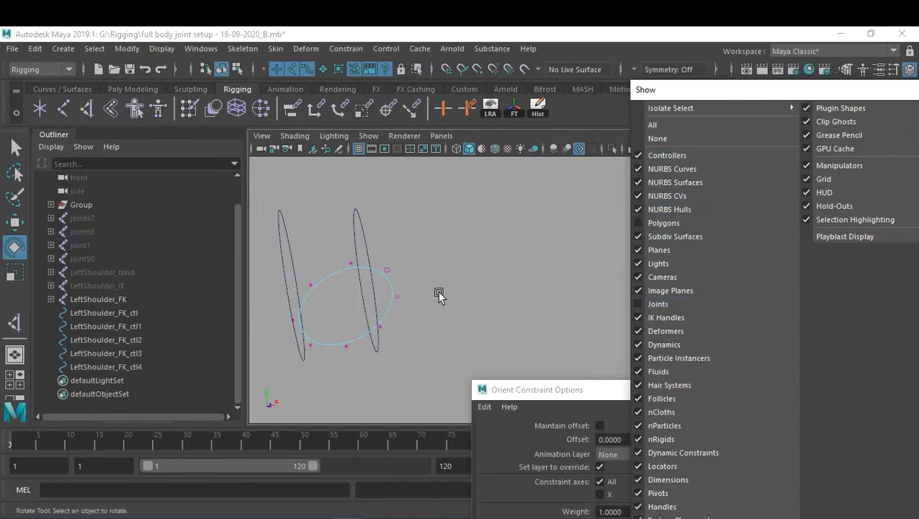
left_click_drag(425, 252, 379, 347)
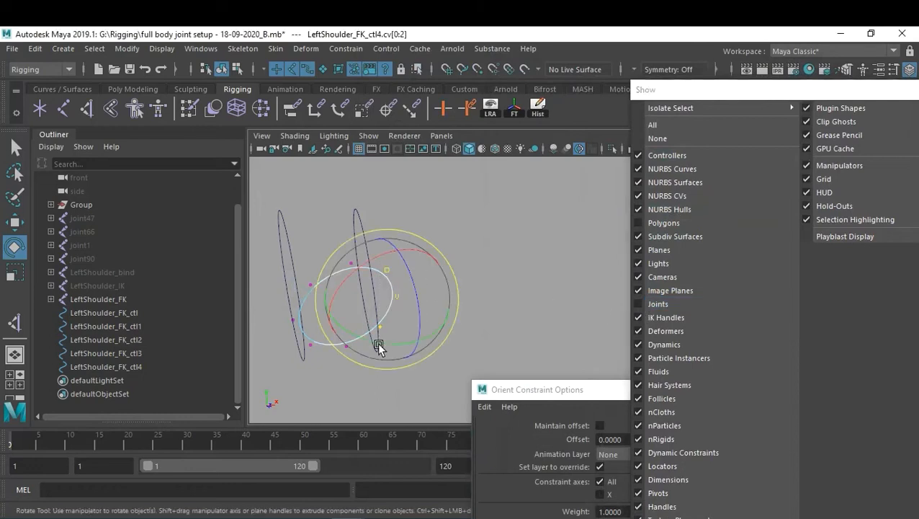
Step: Turn the display of joints and polygons back on in the viewport
left_click(638, 303)
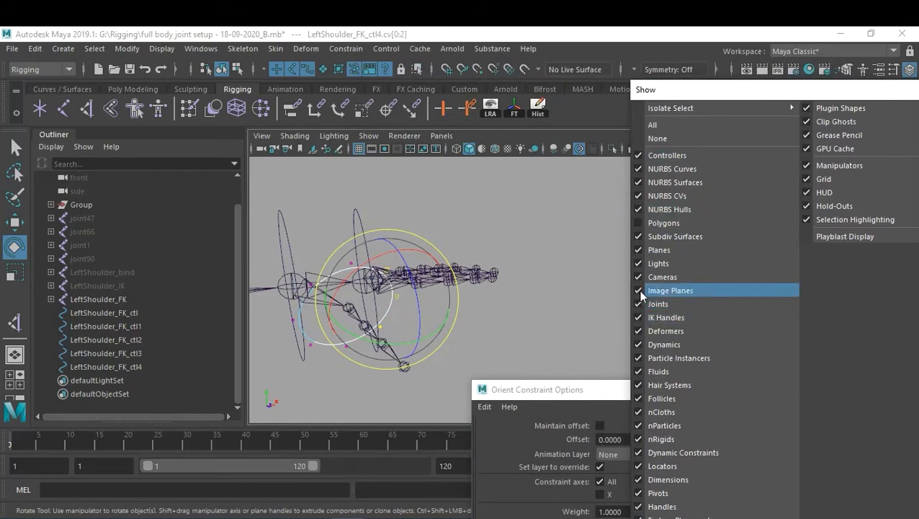
left_click(639, 303)
left_click(639, 303)
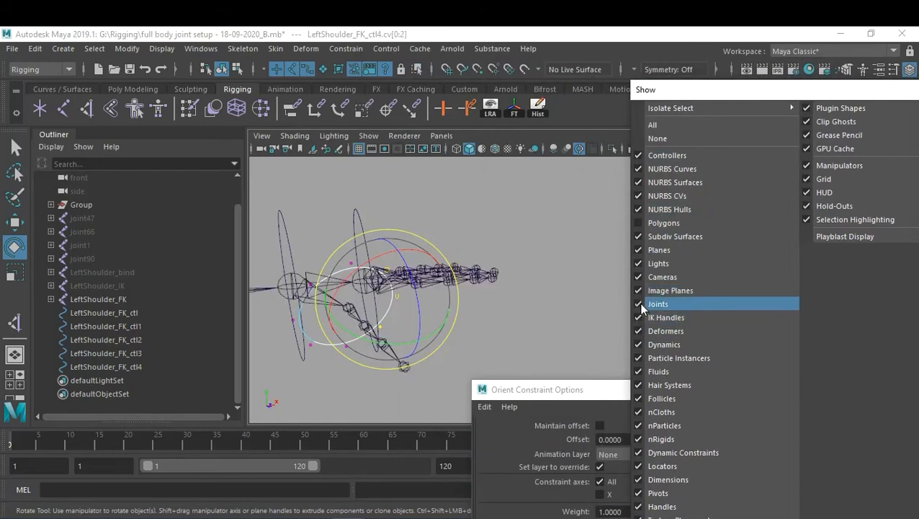
left_click(636, 223)
left_click_drag(527, 283, 547, 295, "alt")
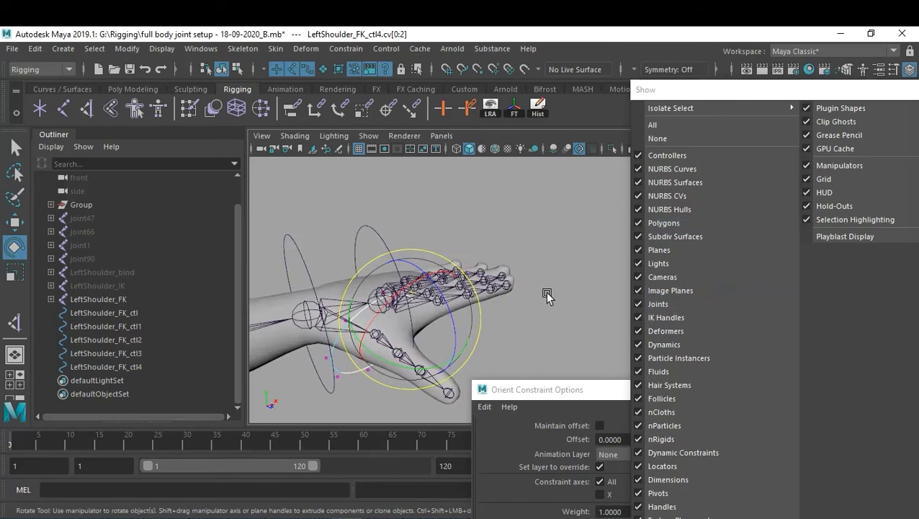
Step: Move the selected control vertices of the thumb circle to clear the thumb base, return to object mode, and close the floating Show list
key("w")
left_click_drag(437, 336, 443, 385)
key("F8")
left_click(503, 353)
left_click_drag(504, 337, 577, 317, "alt")
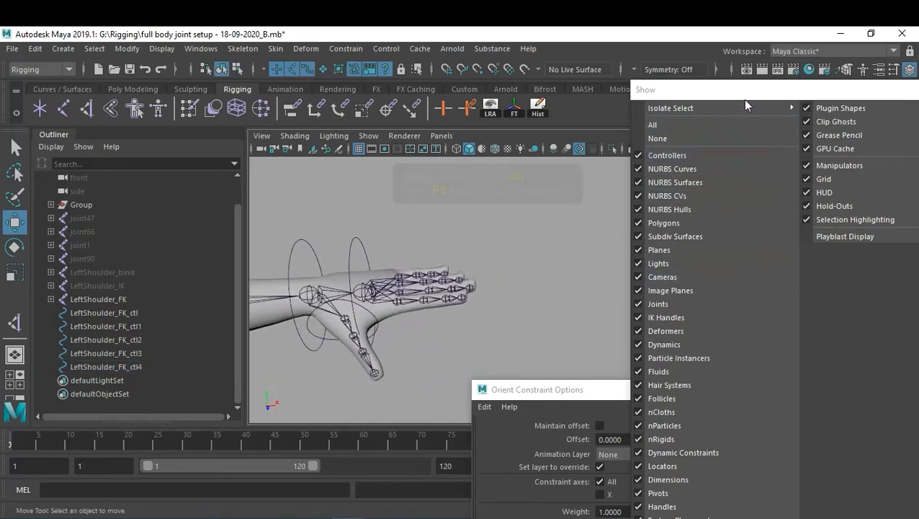
left_click(776, 90)
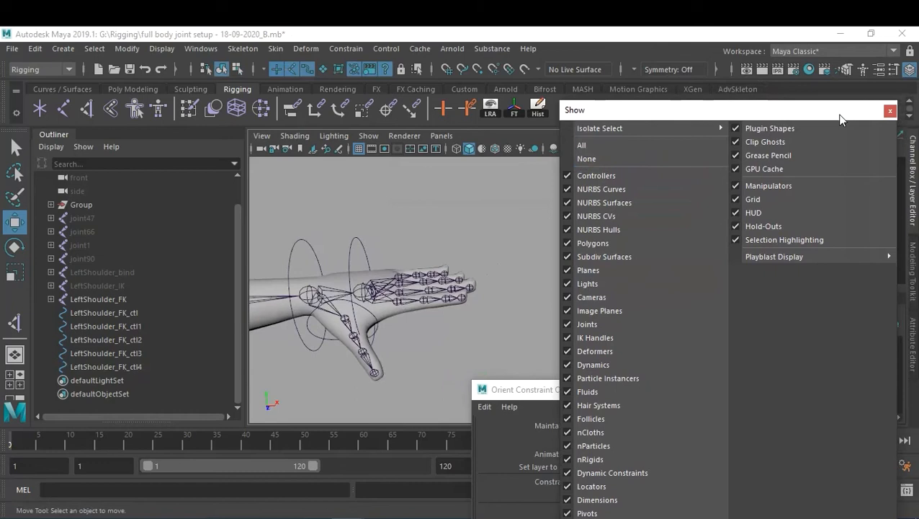
left_click(888, 111)
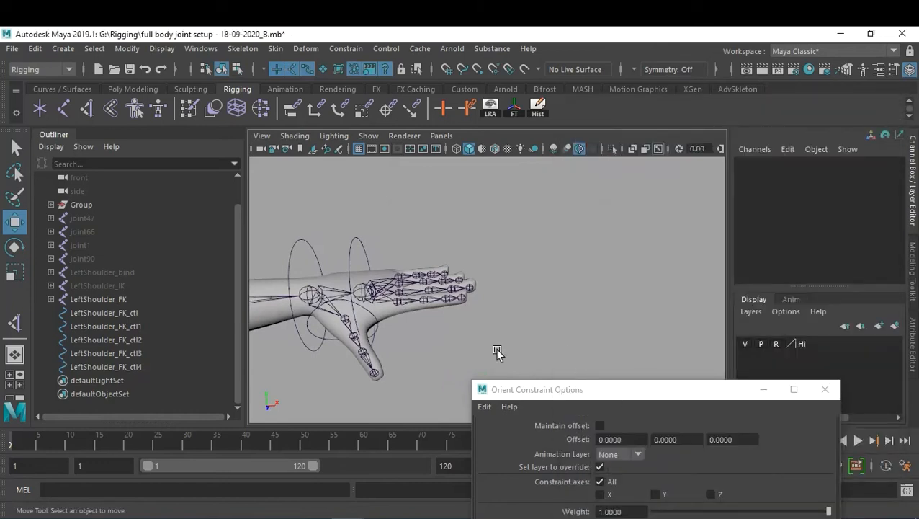
Step: Freeze the transformations of the thumb circle LeftShoulder_FK_ctl4 and delete its history
left_click(314, 337)
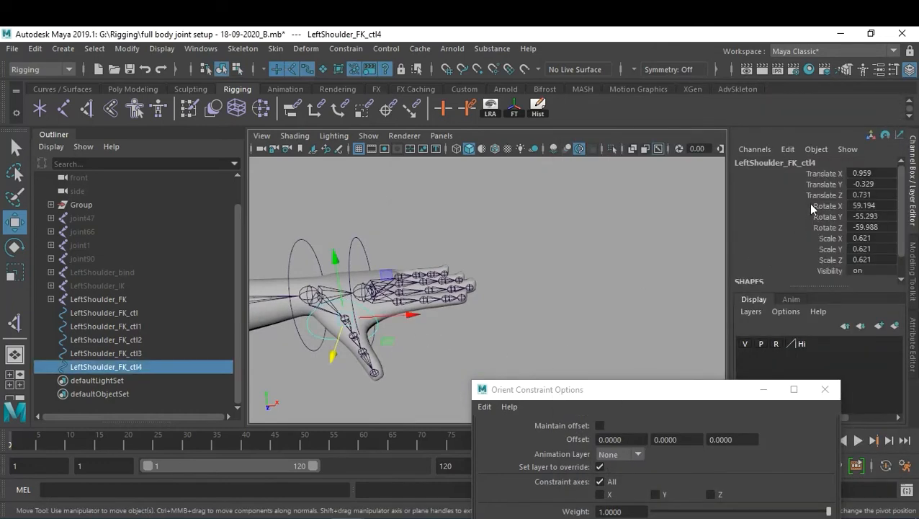
left_click(513, 107)
left_click(539, 107)
scroll(765, 227, "down", 1)
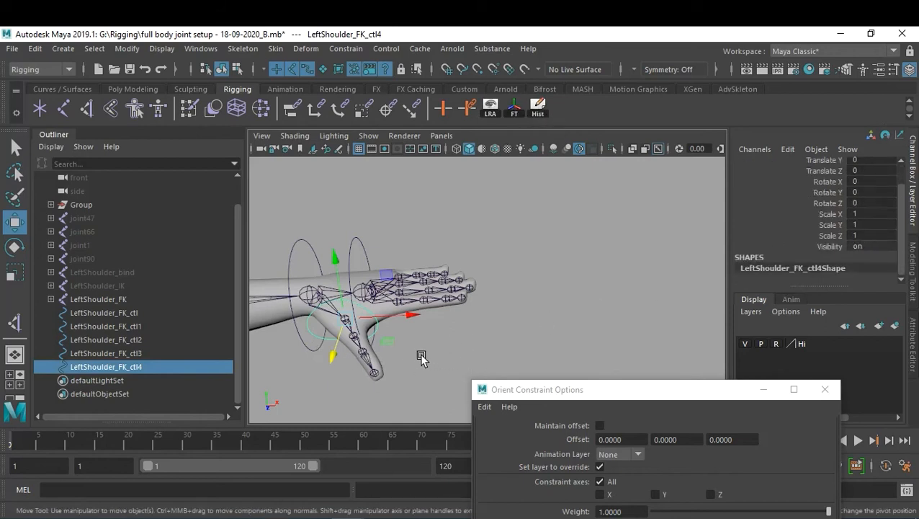
Step: Place a duplicate of the wrist circle LeftShoulder_FK_ctl2 at the thumb's second joint and hide the character mesh layer
left_click(362, 247)
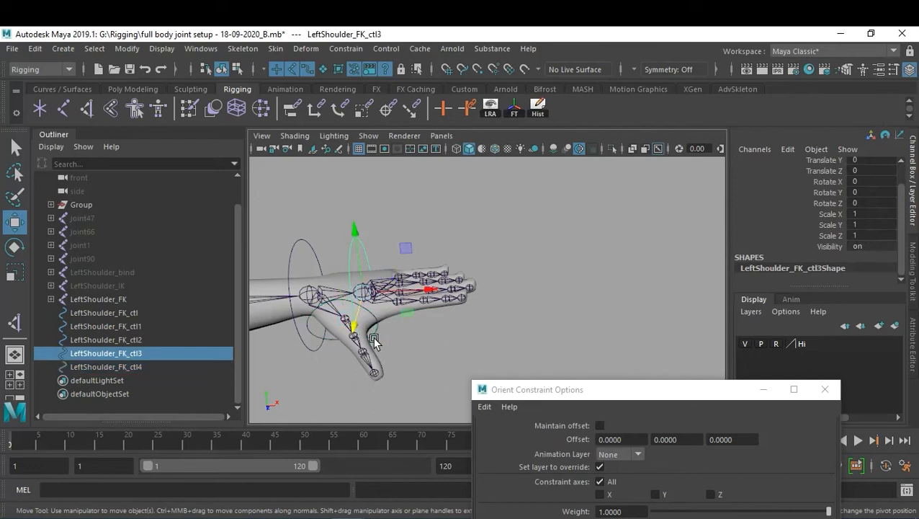
left_click(307, 246)
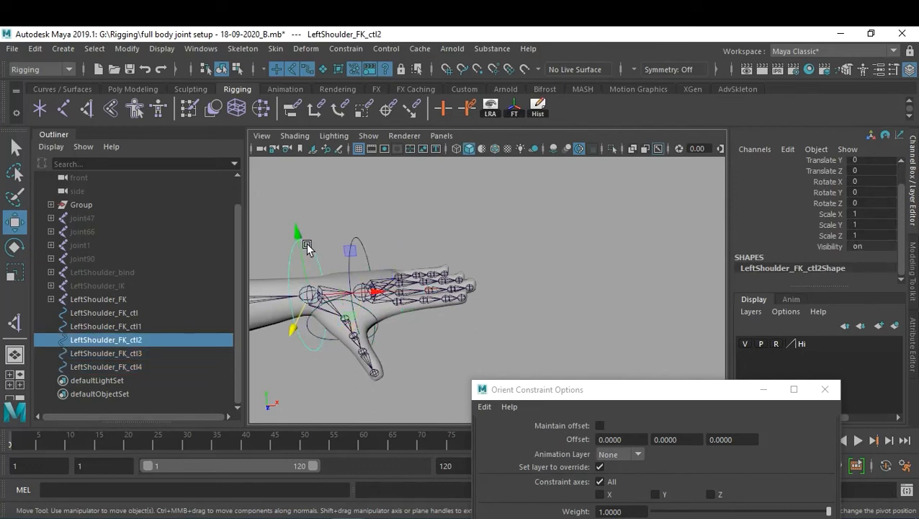
key("ctrl+d")
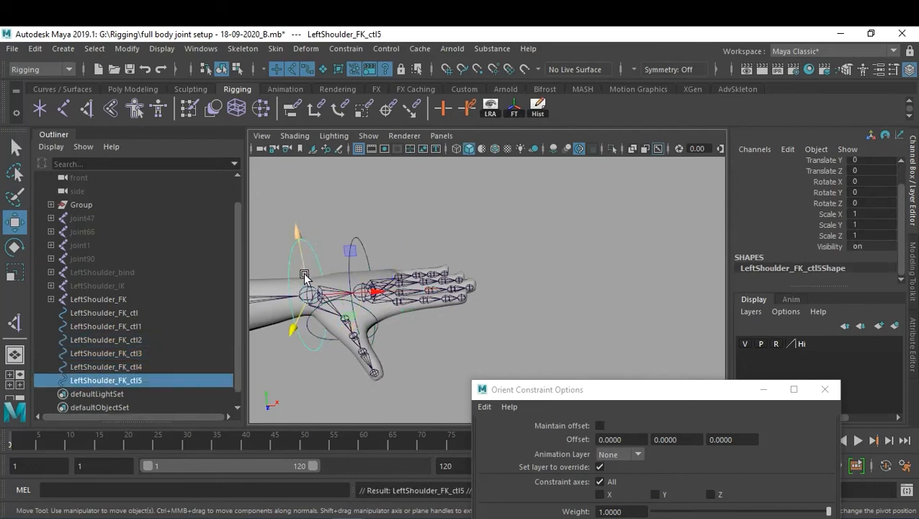
left_click_drag(311, 295, 351, 342)
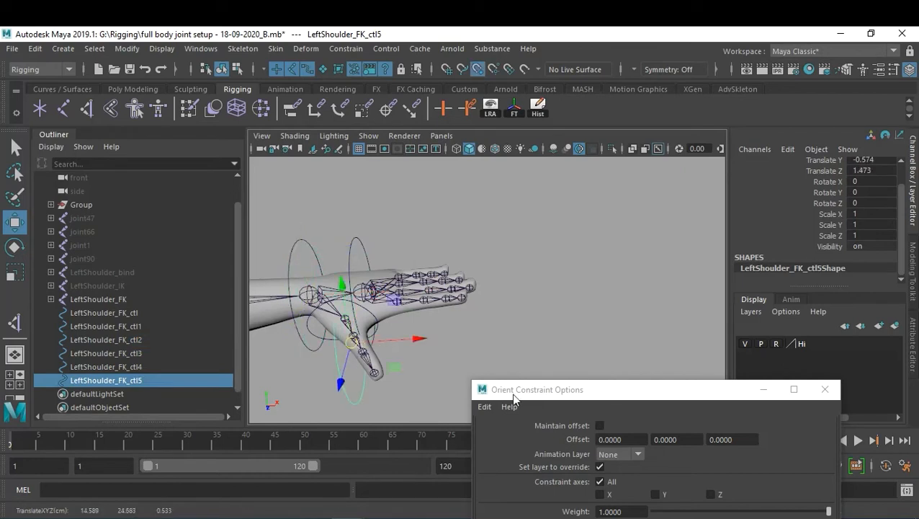
left_click(744, 343)
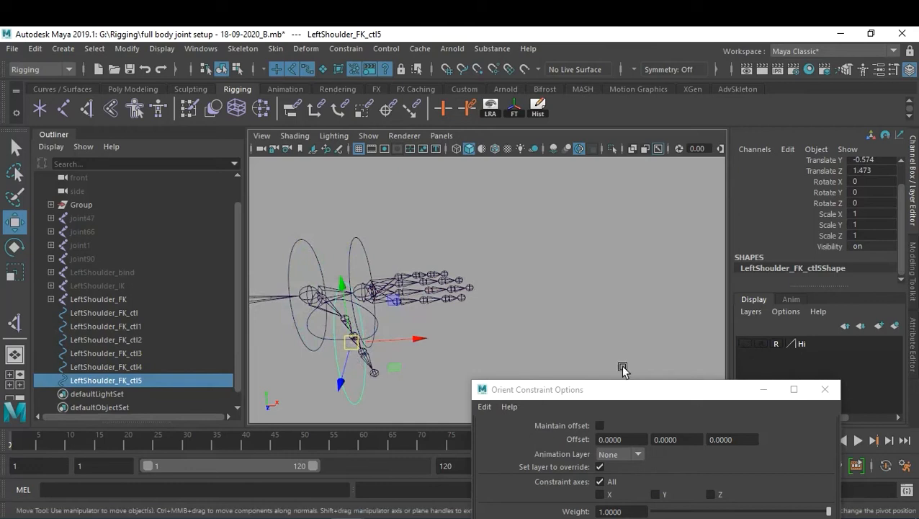
Step: Snap the LeftShoulder_FK_ctl5 circle onto the second joint of the thumb chain and deselect it
left_click_drag(351, 344, 601, 298)
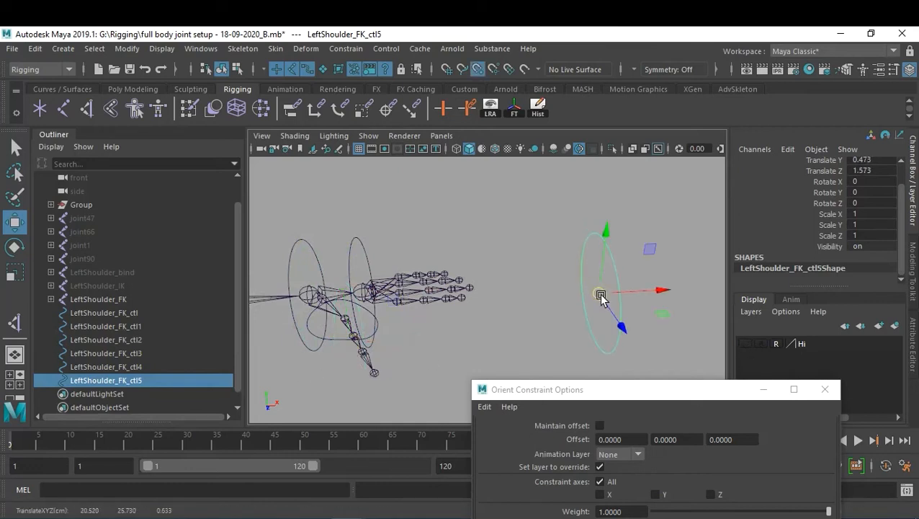
left_click_drag(601, 296, 353, 335)
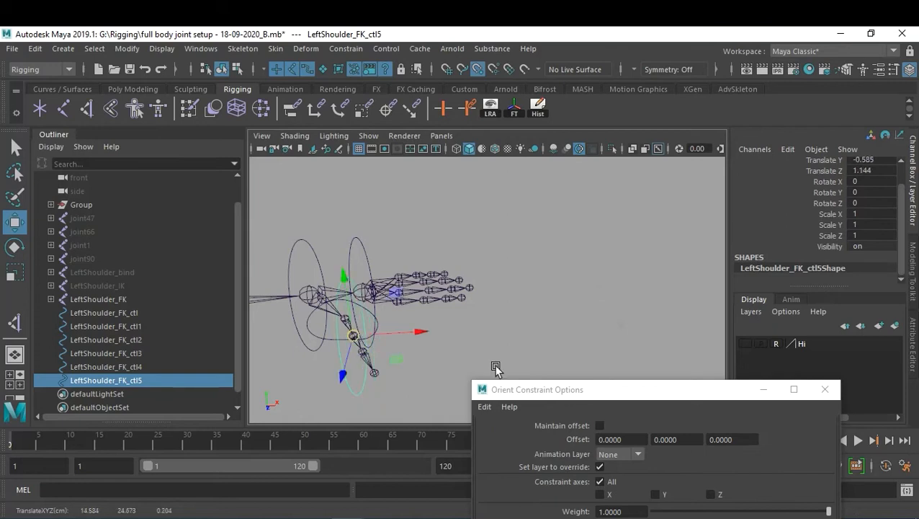
left_click_drag(536, 345, 521, 310, "alt")
right_click_drag(520, 309, 603, 329, "alt")
left_click_drag(603, 328, 629, 326, "alt")
left_click(630, 325)
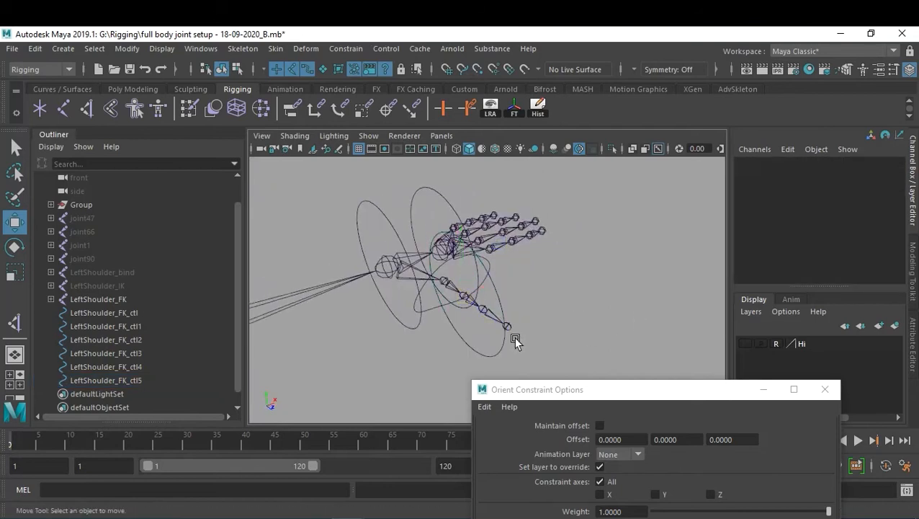
Step: Reset the Orient Constraint options and orient-constrain LeftShoulder_FK_ctl5 to the LeftThumb_FK joint at its centre
left_click(465, 301)
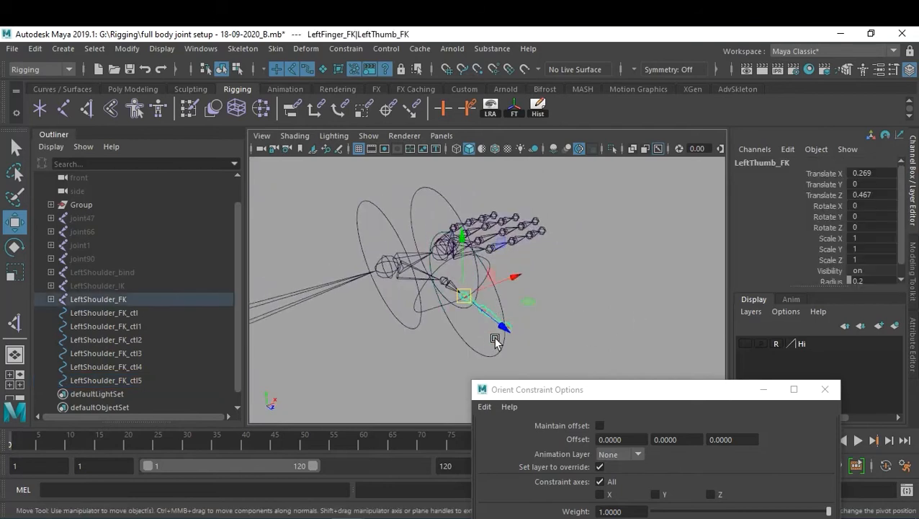
left_click(479, 352)
left_click_drag(621, 395, 725, 247)
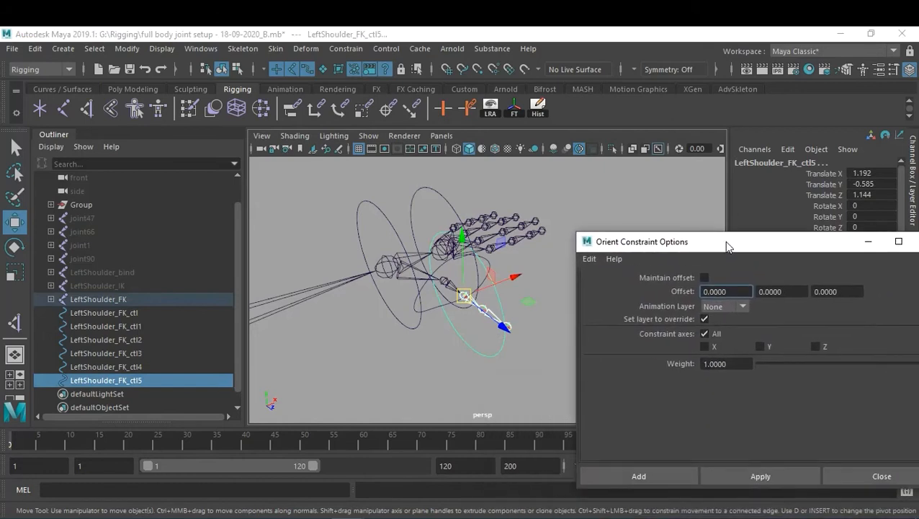
left_click(588, 260)
left_click(615, 285)
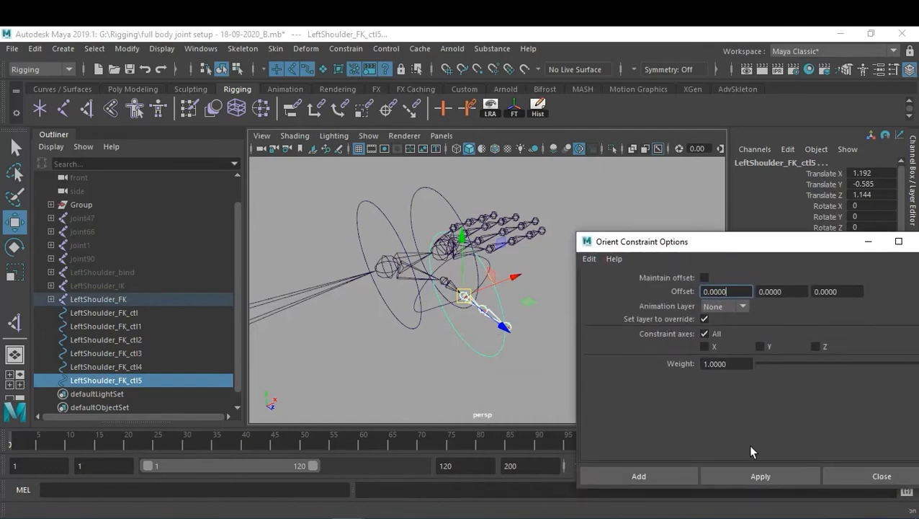
left_click(770, 473)
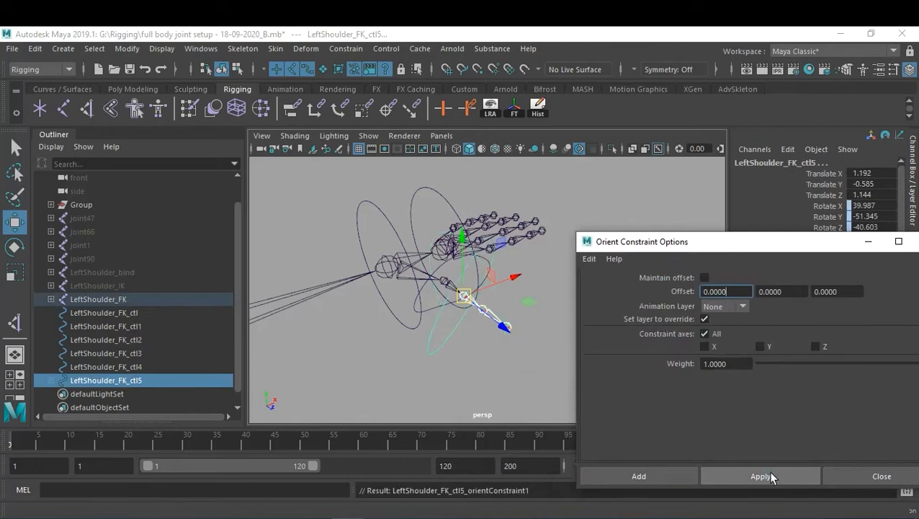
Step: Delete the orient constraint under LeftShoulder_FK_ctl5, leaving the circle aligned to the thumb joint
left_click_drag(825, 247, 710, 435)
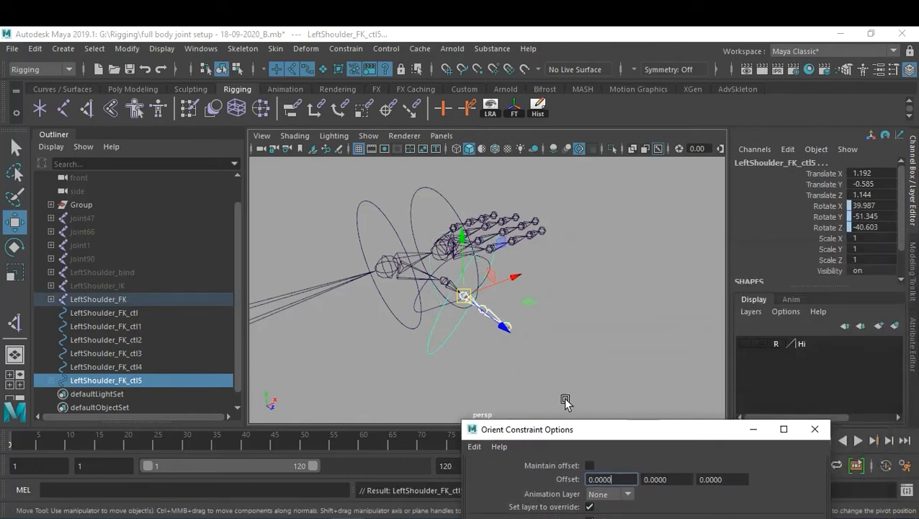
left_click(50, 377)
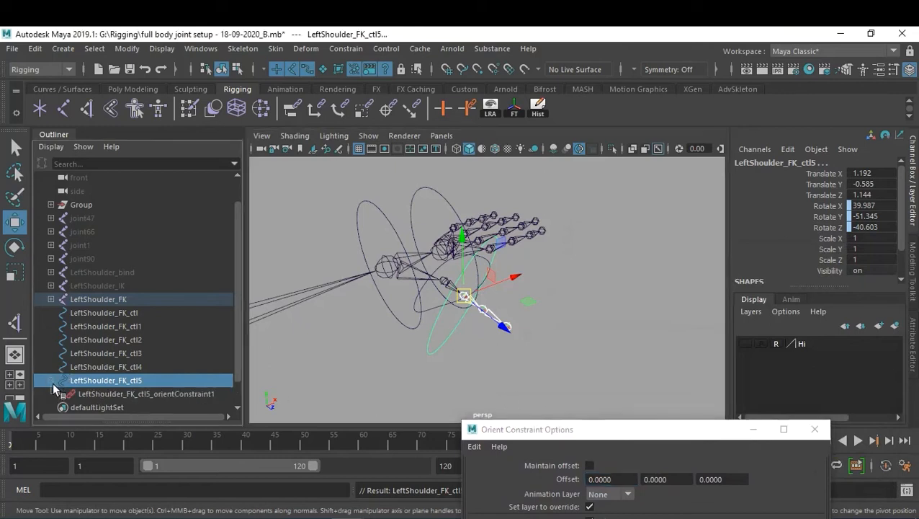
left_click(96, 395)
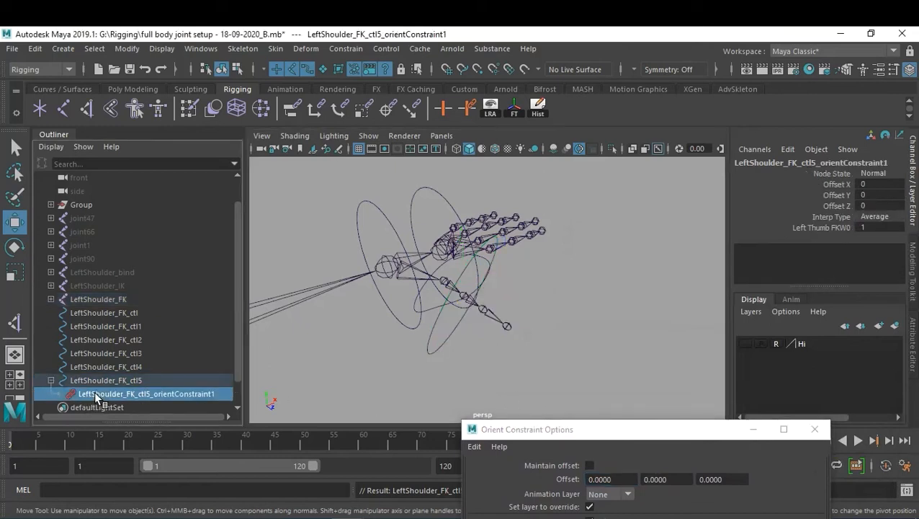
key("Delete")
Step: Duplicate LeftShoulder_FK_ctl5 and place the copy on the next joint towards the thumb tip
left_click(110, 380)
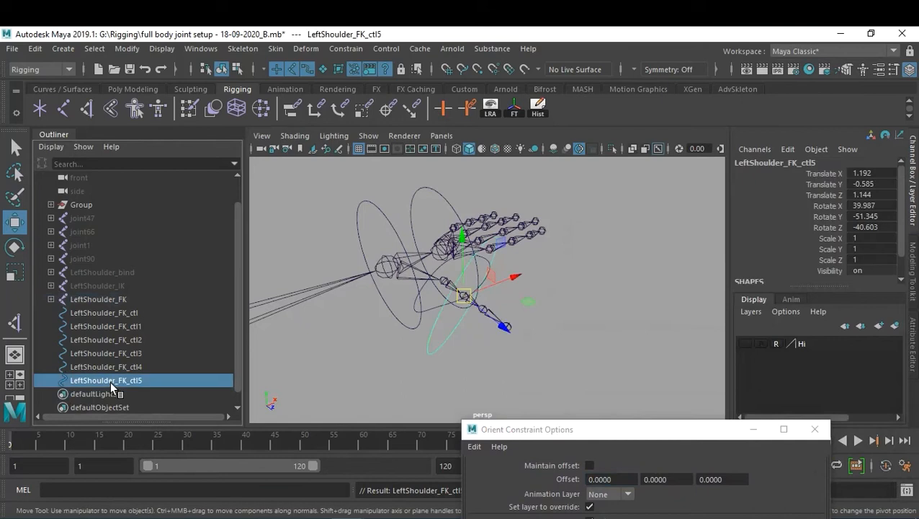
key("ctrl+d")
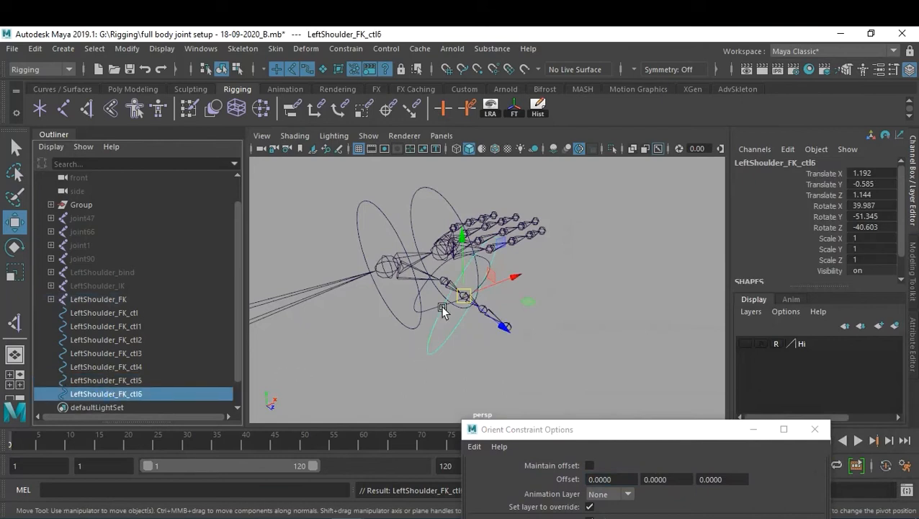
left_click_drag(464, 297, 482, 309)
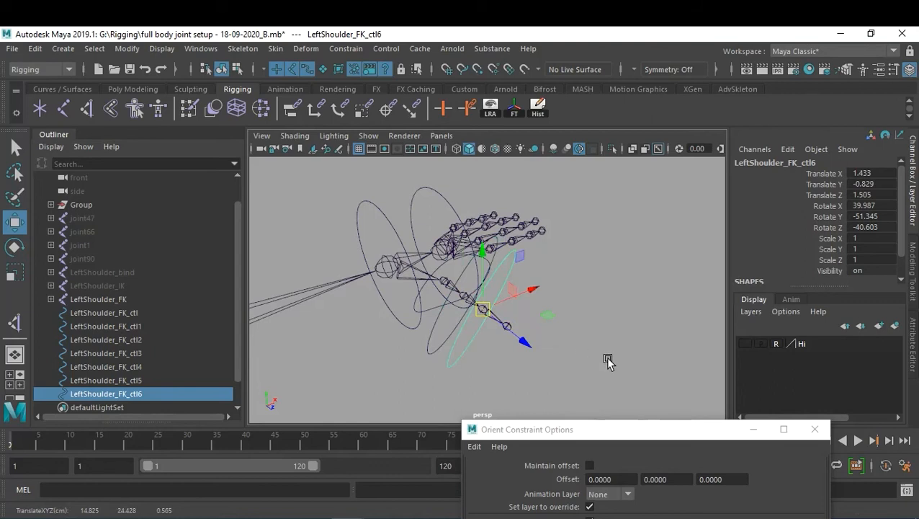
Step: Orient-constrain LeftShoulder_FK_ctl6 to the thumb joint at its centre, without maintaining offset
left_click_drag(614, 432, 731, 321)
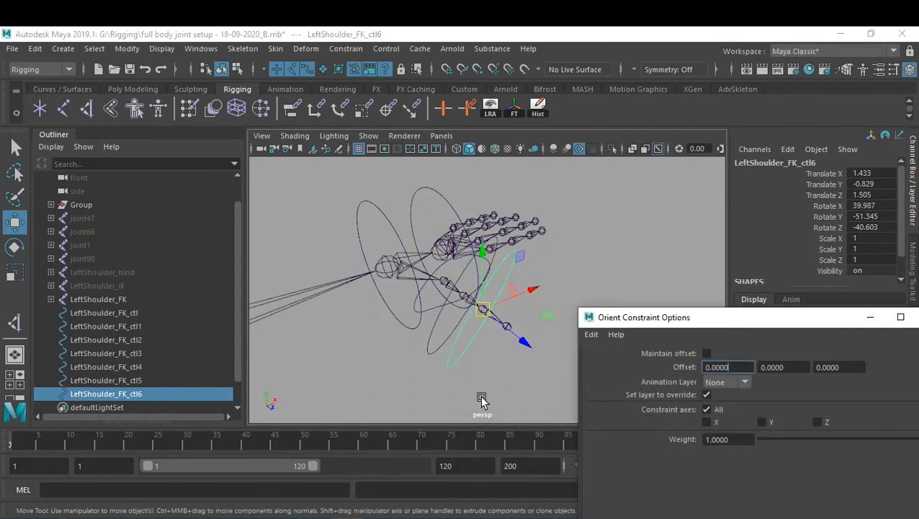
left_click(509, 365)
left_click(486, 311)
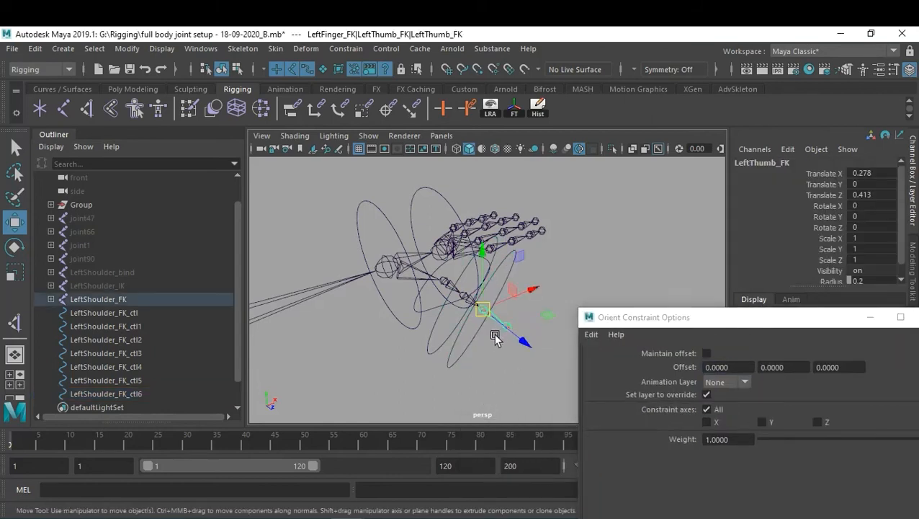
left_click(449, 366)
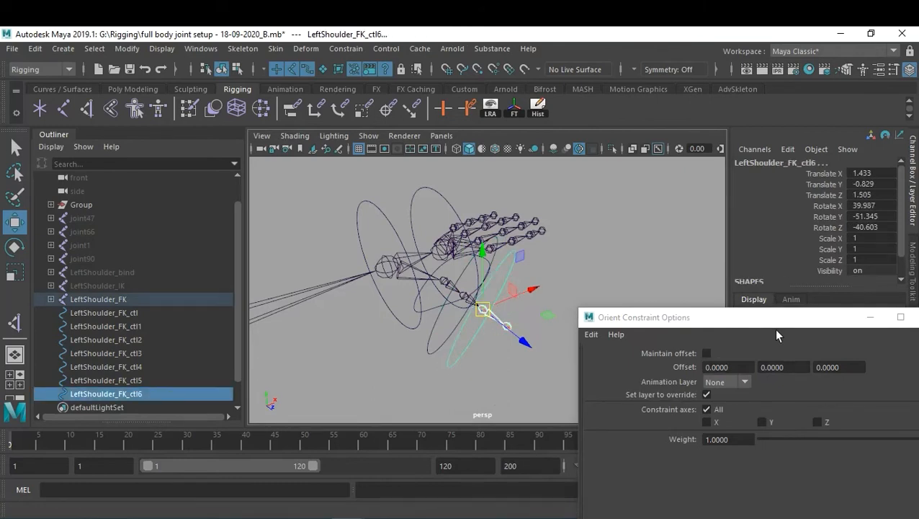
left_click_drag(779, 323, 776, 221)
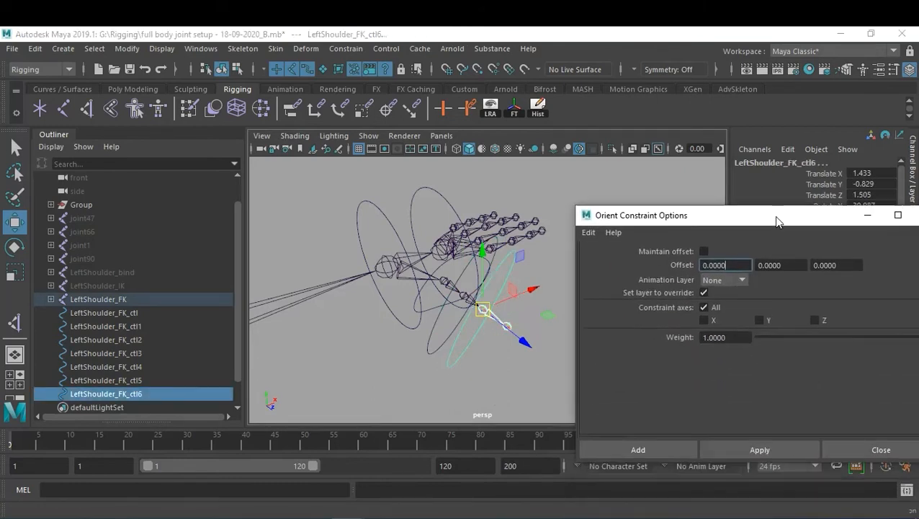
left_click(773, 439)
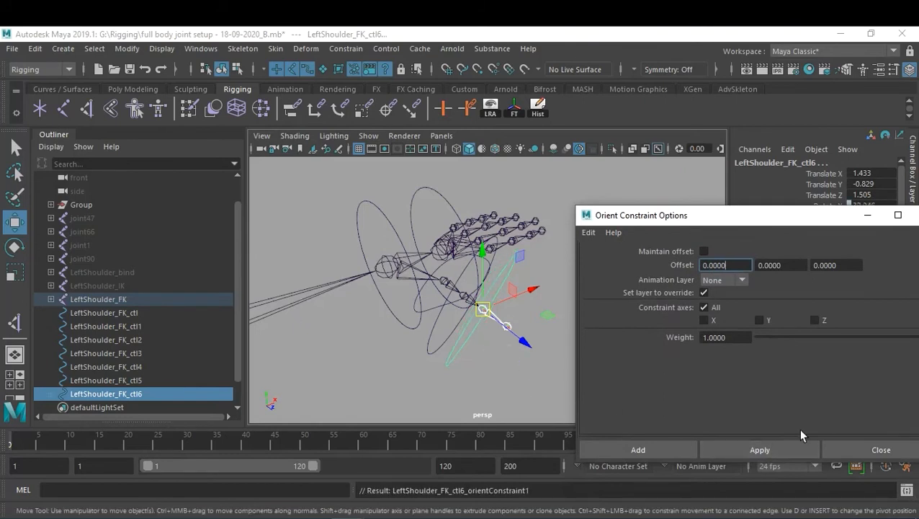
Step: Delete the orient constraint under LeftShoulder_FK_ctl6
left_click(50, 393)
scroll(106, 380, "down", 1)
left_click(125, 366)
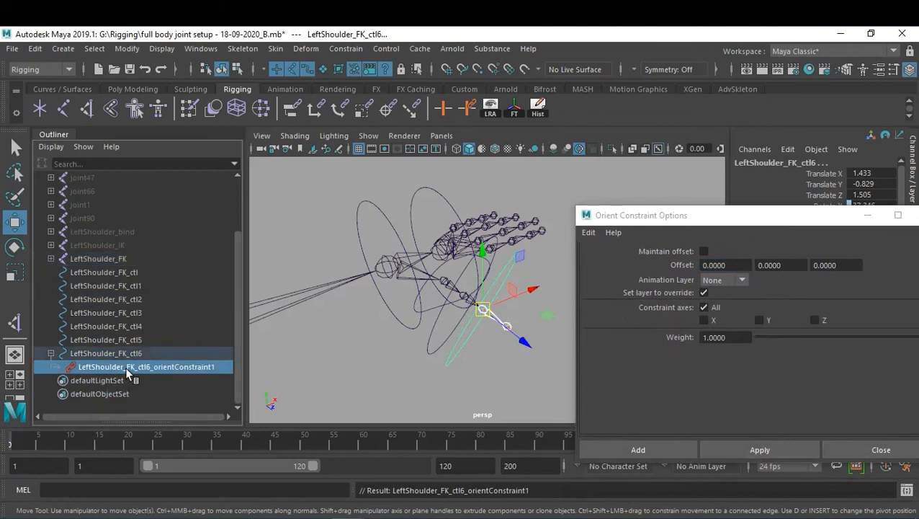
key("Delete")
Step: Make the Hi display layer visible to check the control circles against the hand mesh
left_click_drag(421, 391, 461, 317, "alt")
left_click_drag(795, 218, 769, 402)
left_click(746, 343)
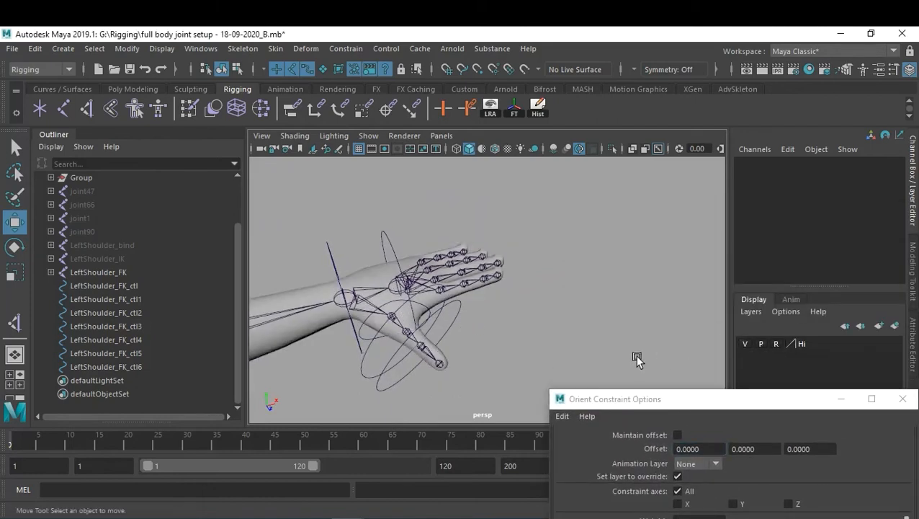
Step: Scale the two thumb circles down uniformly, LeftShoulder_FK_ctl6 to about 0.365 and LeftShoulder_FK_ctl5 to about 0.378
left_click(368, 378)
left_click(403, 397, "shift")
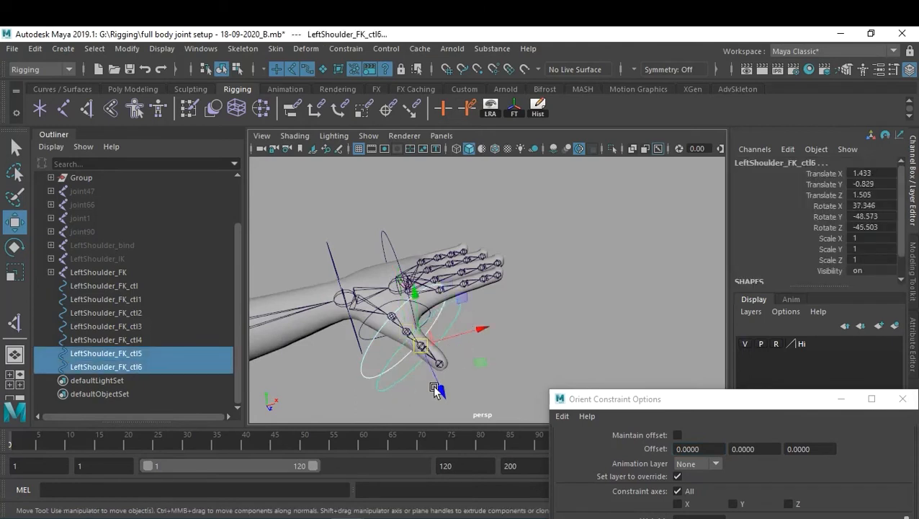
key("r")
left_click(517, 303)
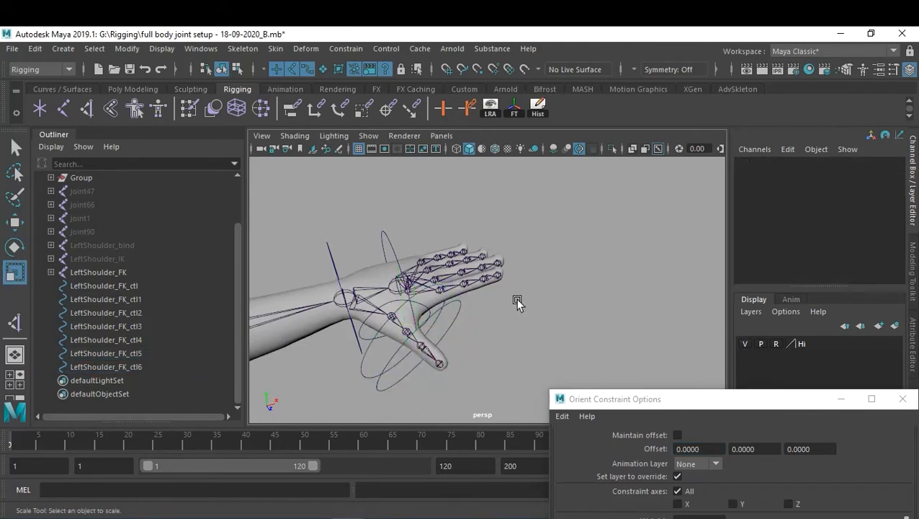
left_click(451, 327)
left_click_drag(421, 345, 360, 381)
left_click(385, 355)
left_click_drag(405, 331, 337, 356)
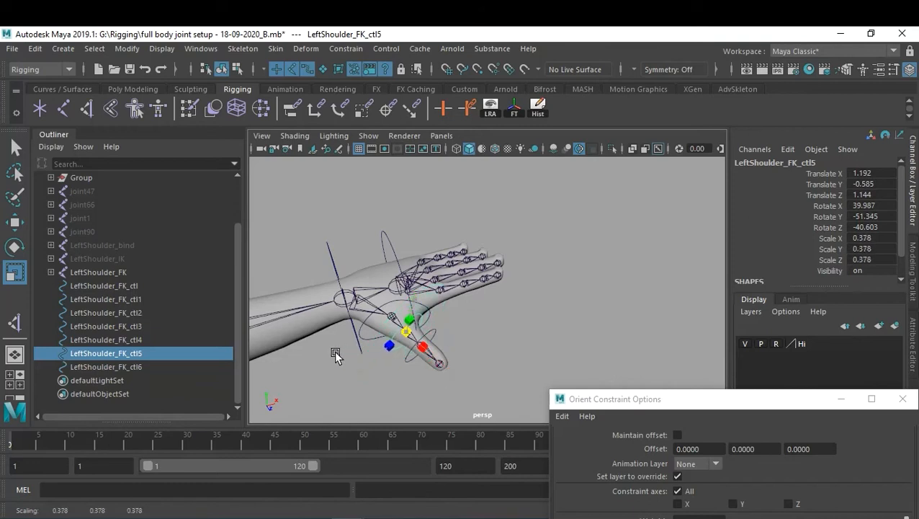
left_click(490, 343)
Step: Try squashing the LeftShoulder_FK_ctl3 circle at the hand to about 0.7 in Scale Y
scroll(503, 345, "up", 2)
left_click_drag(503, 344, 457, 328, "alt")
middle_click_drag(458, 329, 443, 367, "alt")
left_click_drag(444, 371, 407, 272, "alt")
left_click(398, 252)
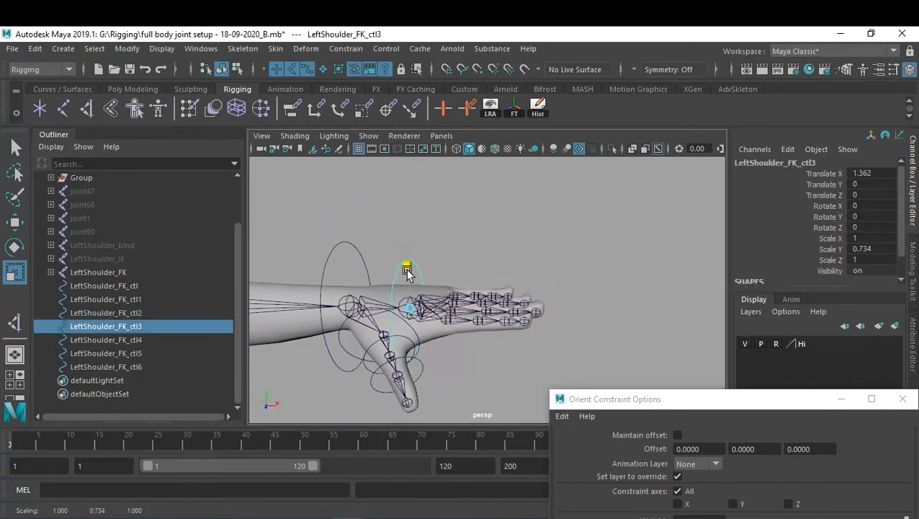
left_click_drag(407, 275, 407, 277)
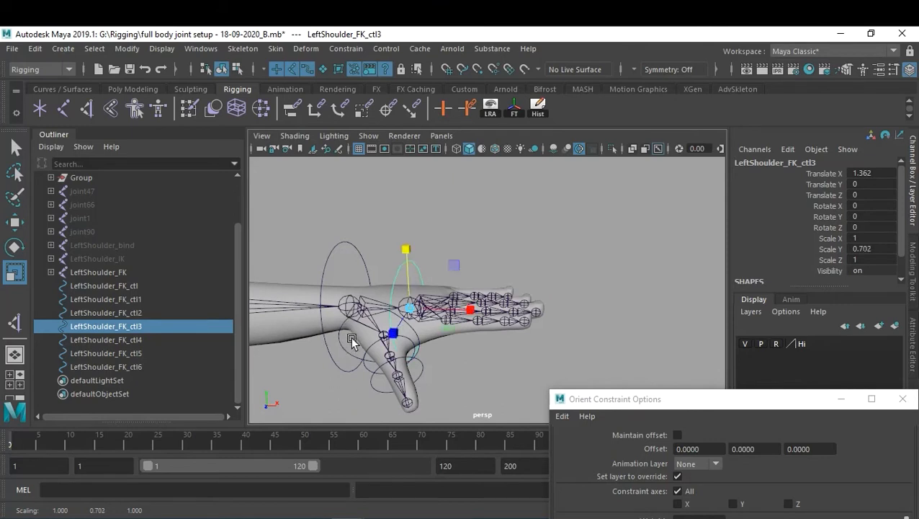
left_click_drag(389, 350, 417, 364, "alt")
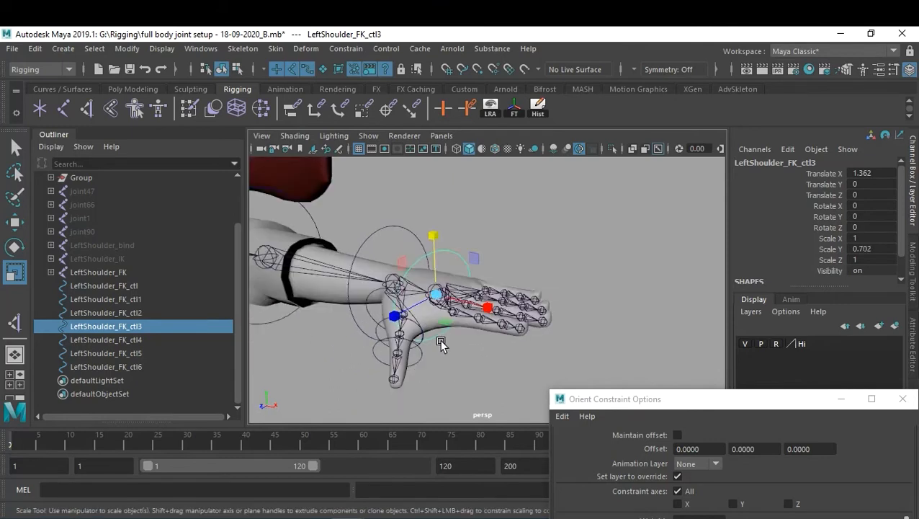
left_click(480, 381)
left_click_drag(480, 381, 585, 328, "alt")
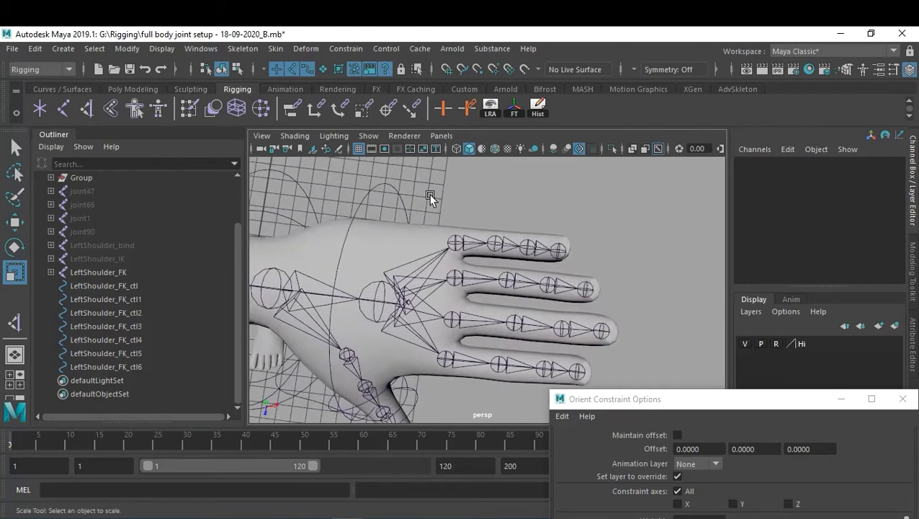
left_click(389, 186)
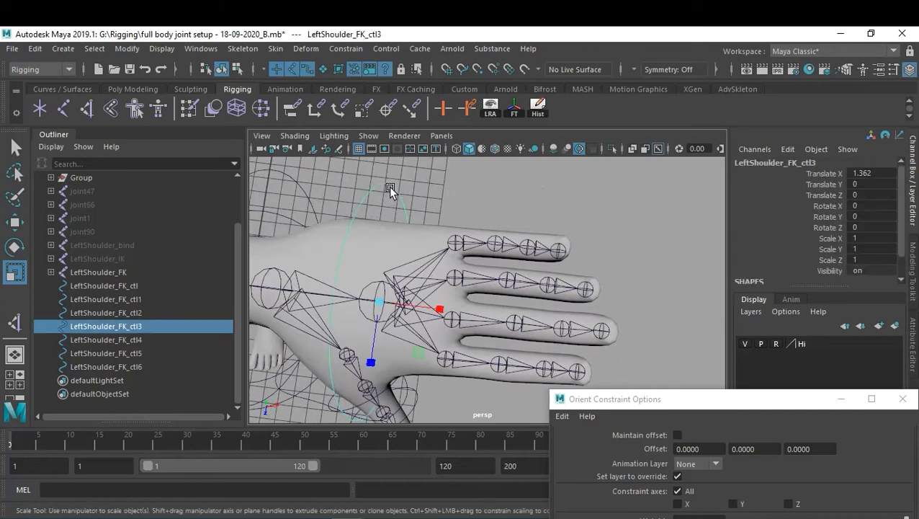
Step: Duplicate the outer thumb control LeftShoulder_FK_ctl6 and move the copy near the tip of the little finger
left_click_drag(531, 286, 412, 329, "alt")
left_click(405, 327)
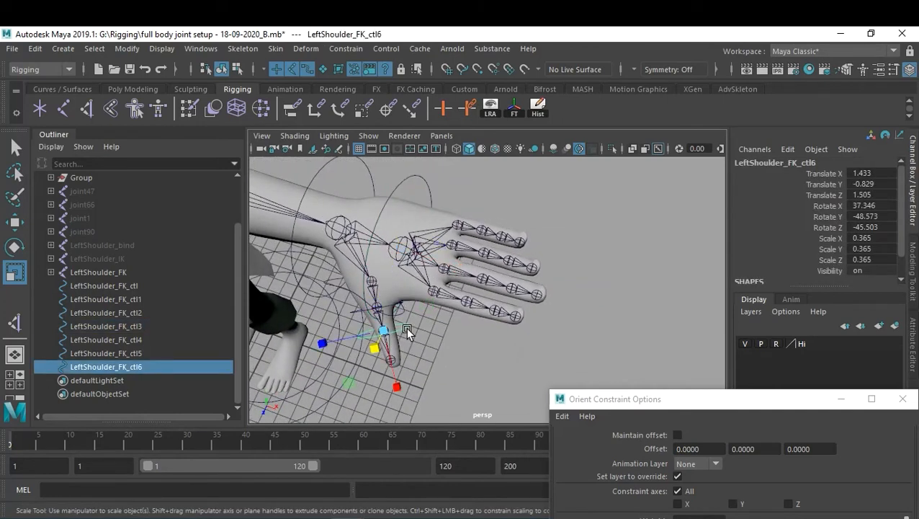
key("ctrl+d")
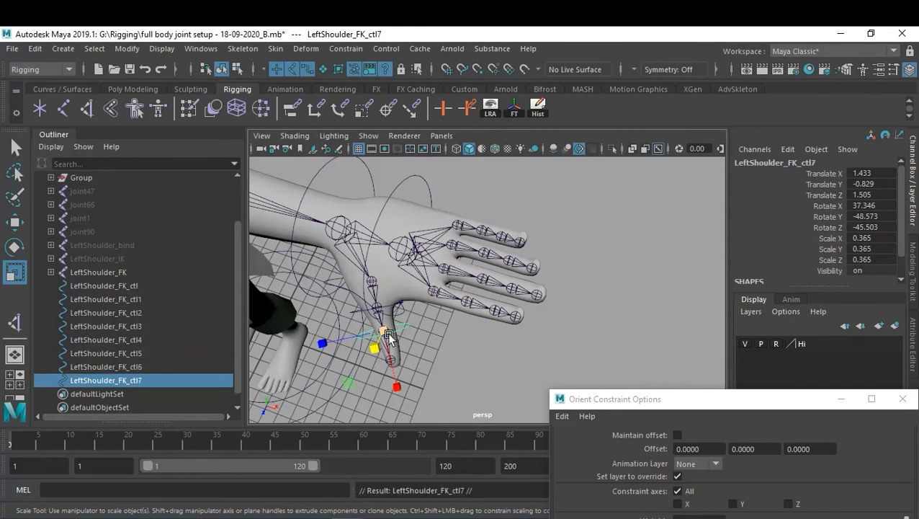
left_click_drag(388, 336, 550, 222)
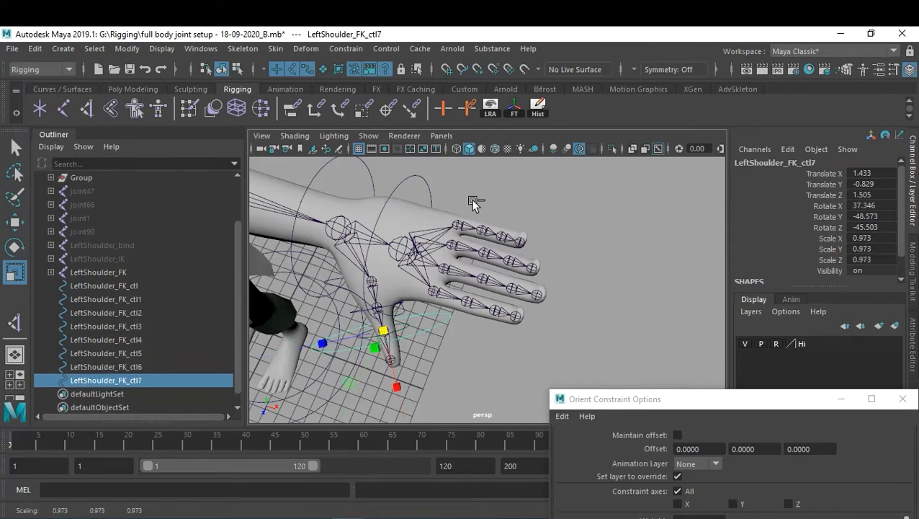
key("ctrl+z")
key("w")
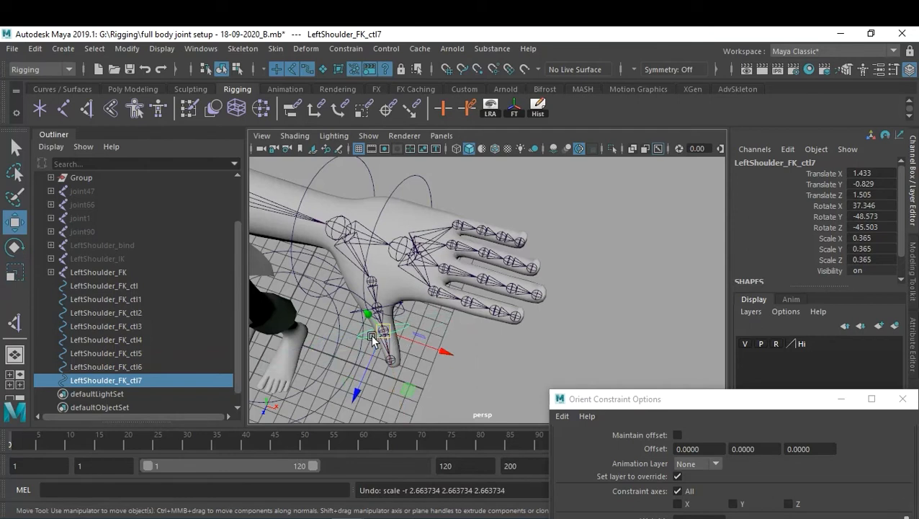
left_click_drag(385, 333, 526, 209)
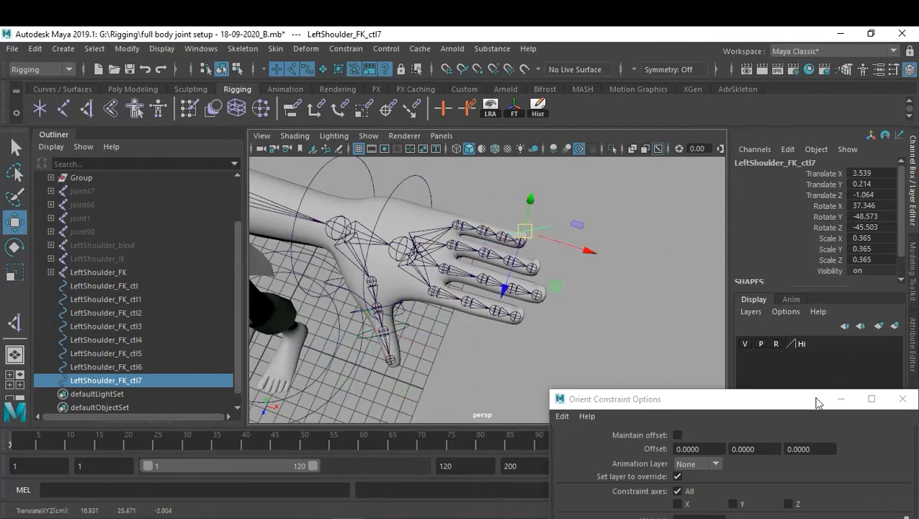
Step: Hide the Hi display layer and snap LeftShoulder_FK_ctl7 onto the base joint of the little finger
left_click(745, 343)
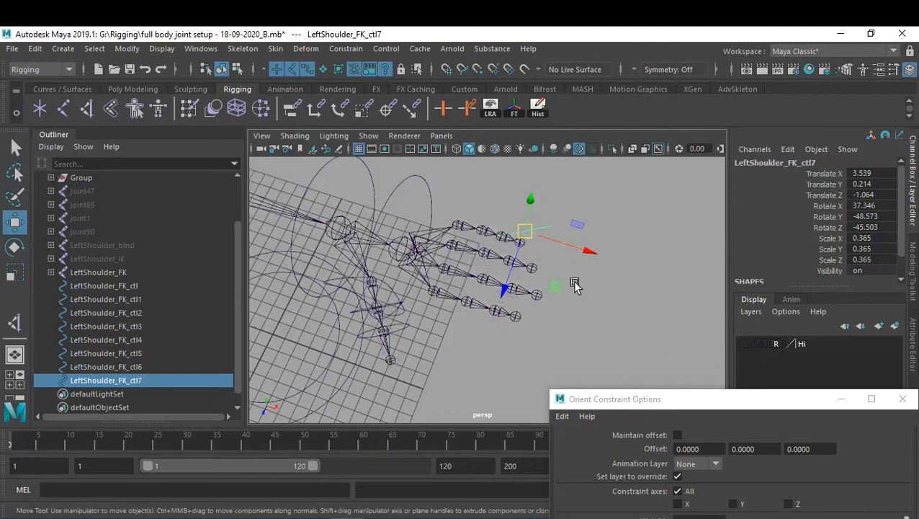
left_click(615, 281)
left_click(538, 226)
key("v")
left_click_drag(523, 232, 457, 225)
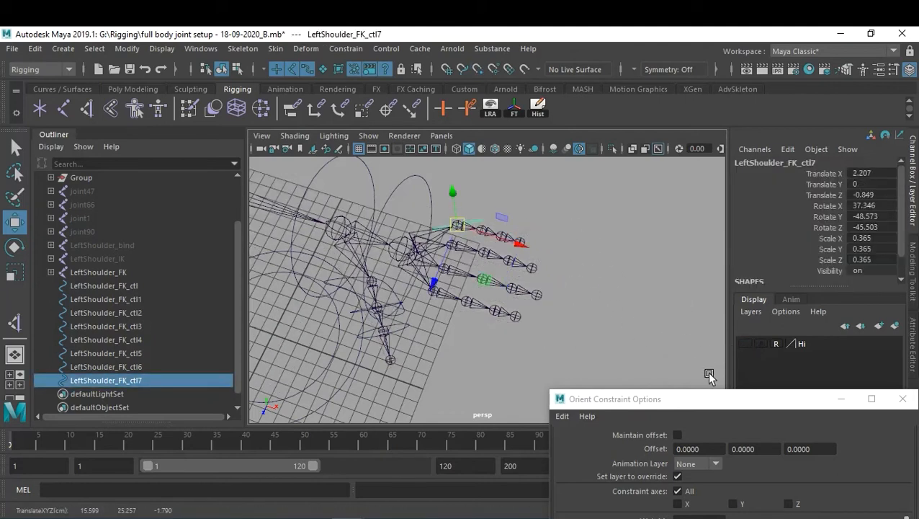
Step: Orient-constrain the LeftShoulder_FK_ctl7 circle to the little finger's base joint, with the constraint options reset and Maintain offset off
left_click_drag(708, 403, 728, 332)
left_click(613, 242)
scroll(642, 268, "up", 5)
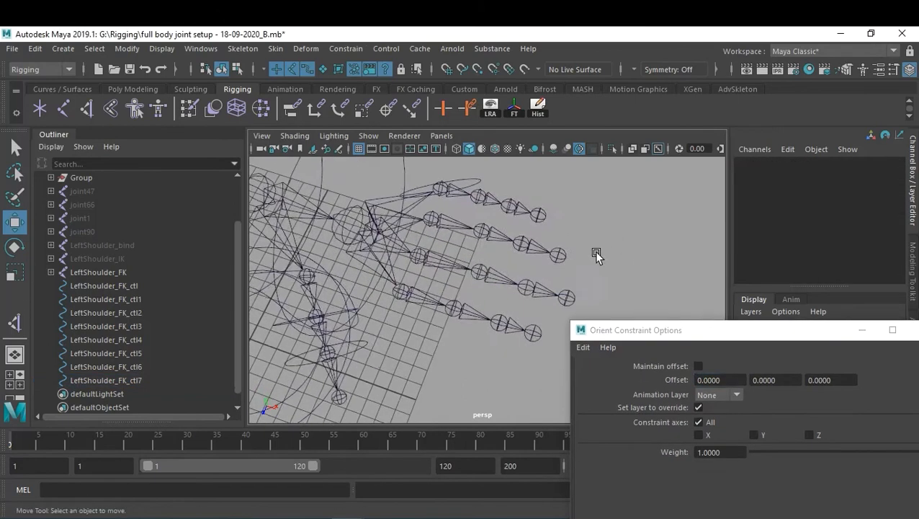
left_click_drag(451, 241, 424, 249, "alt")
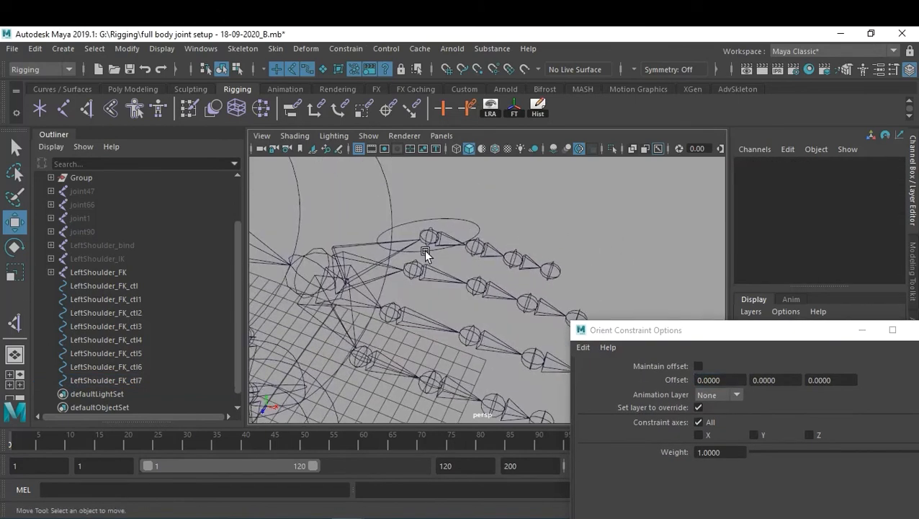
left_click(430, 239)
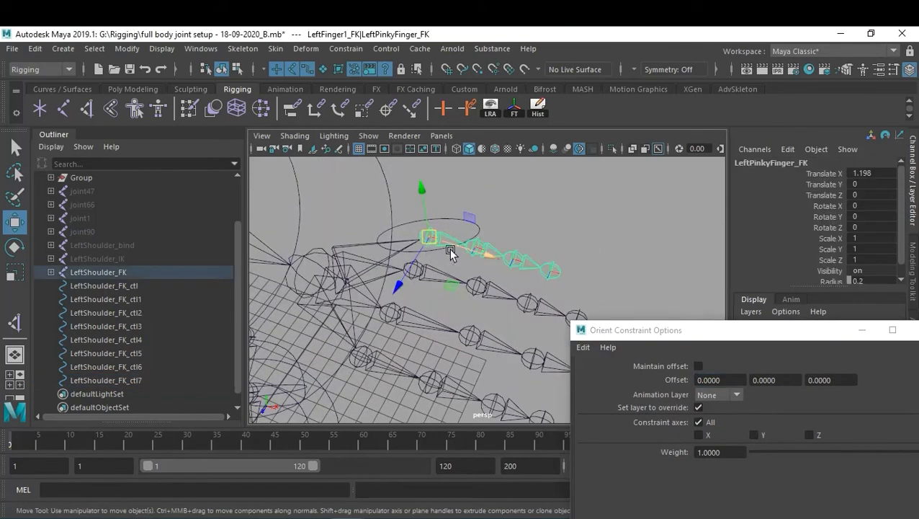
left_click(407, 224)
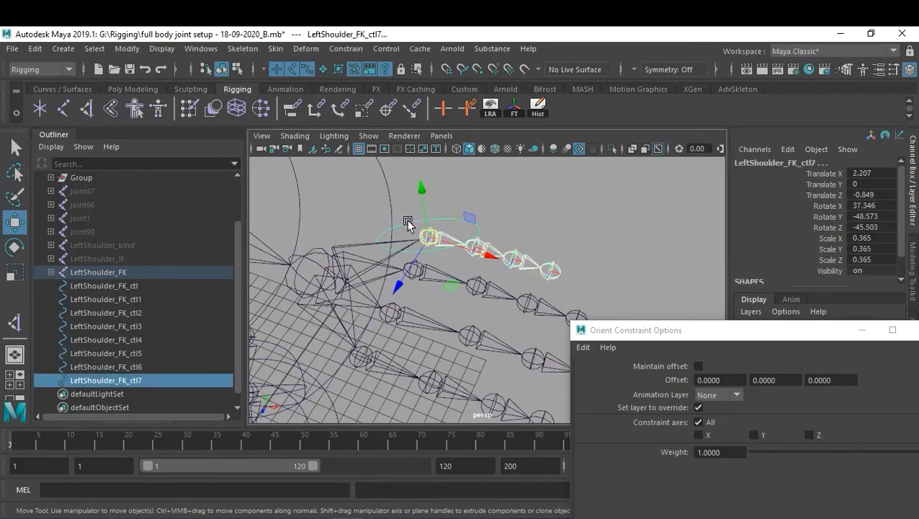
left_click(345, 48)
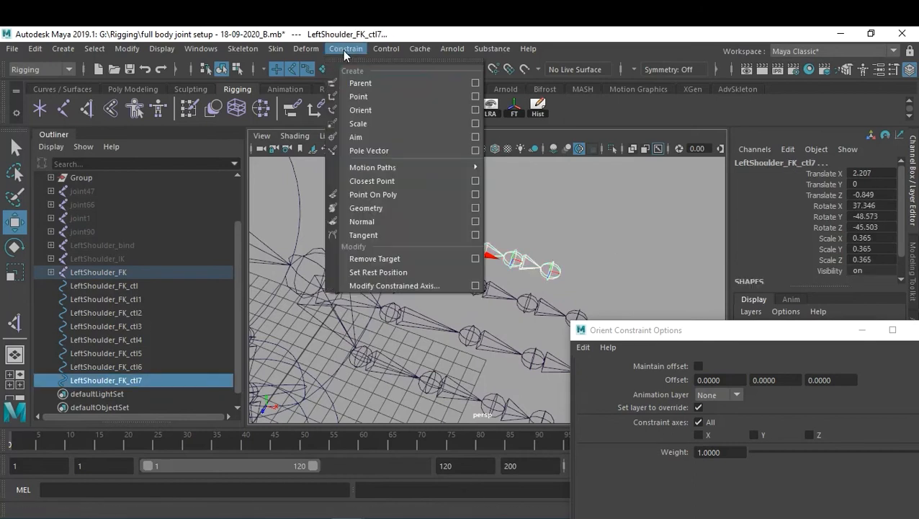
left_click(452, 109)
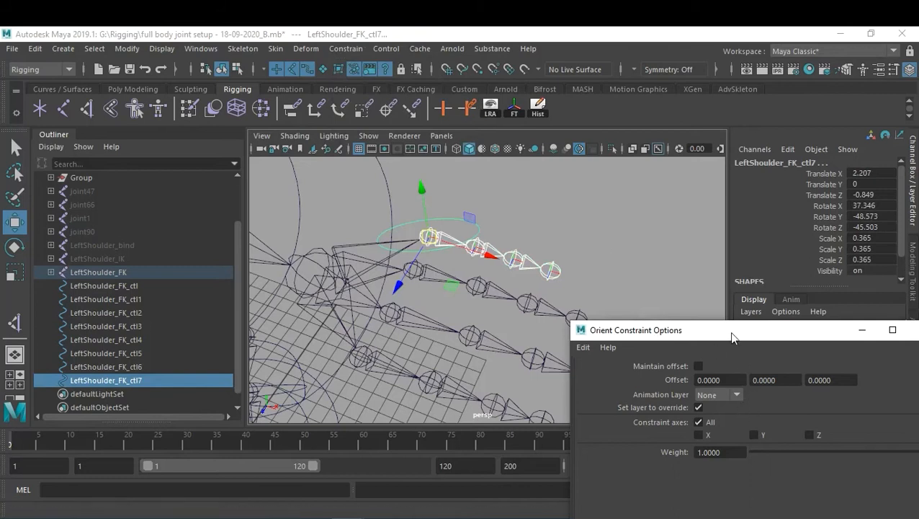
left_click_drag(732, 338, 753, 220)
left_click(605, 234)
left_click(625, 261)
left_click(792, 452)
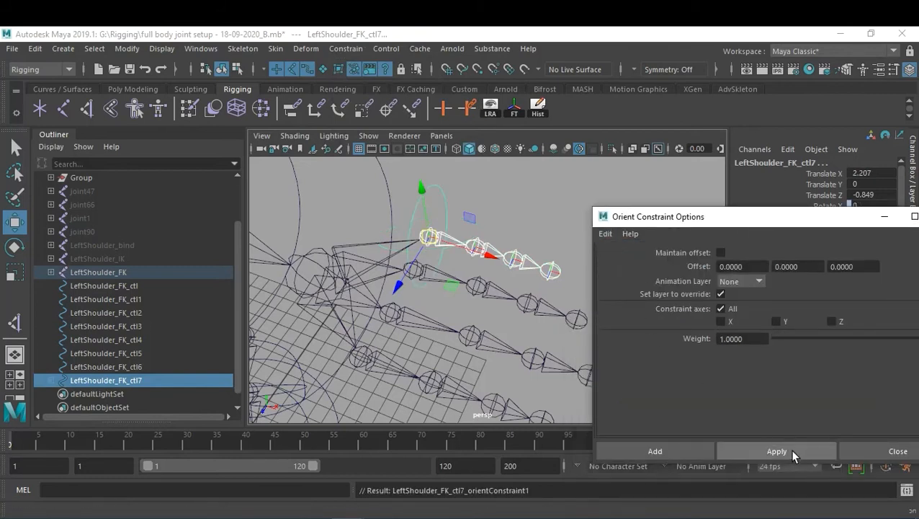
left_click(893, 451)
Step: Delete the orient constraint node under LeftShoulder_FK_ctl7
left_click(555, 222)
left_click_drag(554, 222, 626, 269, "alt")
middle_click_drag(627, 270, 645, 278, "alt")
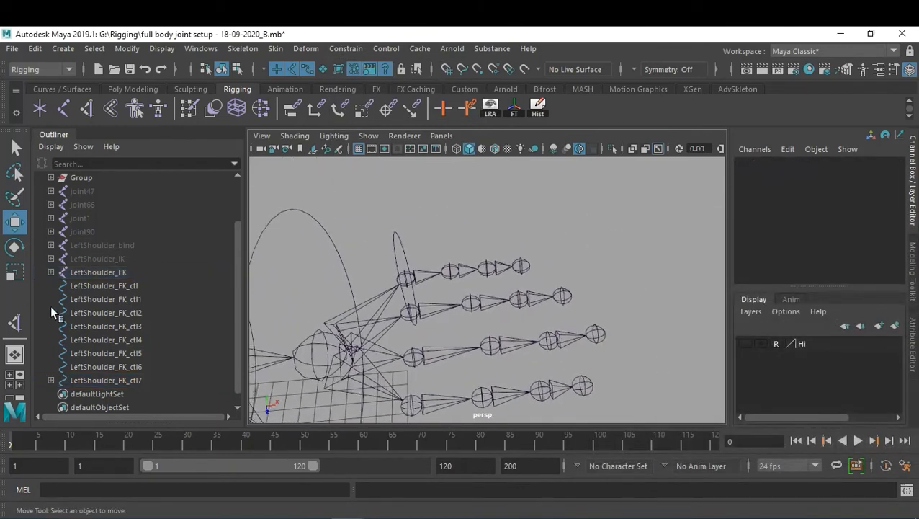
left_click(51, 380)
scroll(86, 366, "down", 1)
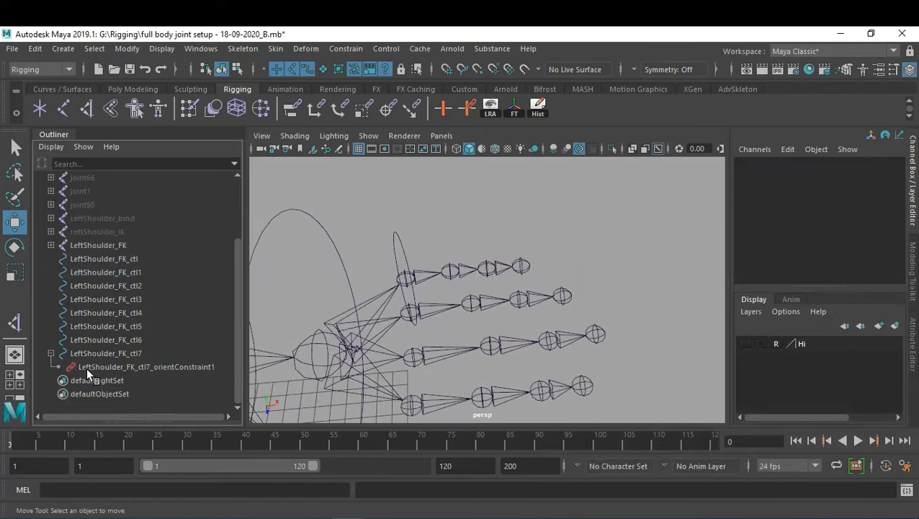
left_click(132, 367)
key("Delete")
Step: Compare LeftShoulder_FK_ctl7 with the hand mesh, then duplicate it and snap the copy onto the little finger's second joint
left_click_drag(542, 245, 696, 306, "alt")
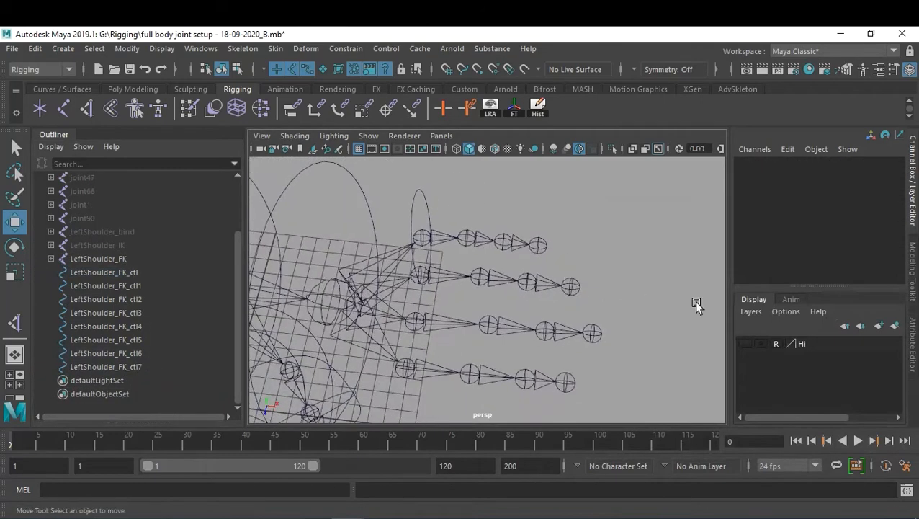
left_click(743, 343)
right_click_drag(497, 268, 455, 257, "alt")
left_click_drag(456, 256, 474, 244, "alt")
right_click_drag(474, 244, 530, 254, "alt")
left_click(744, 344)
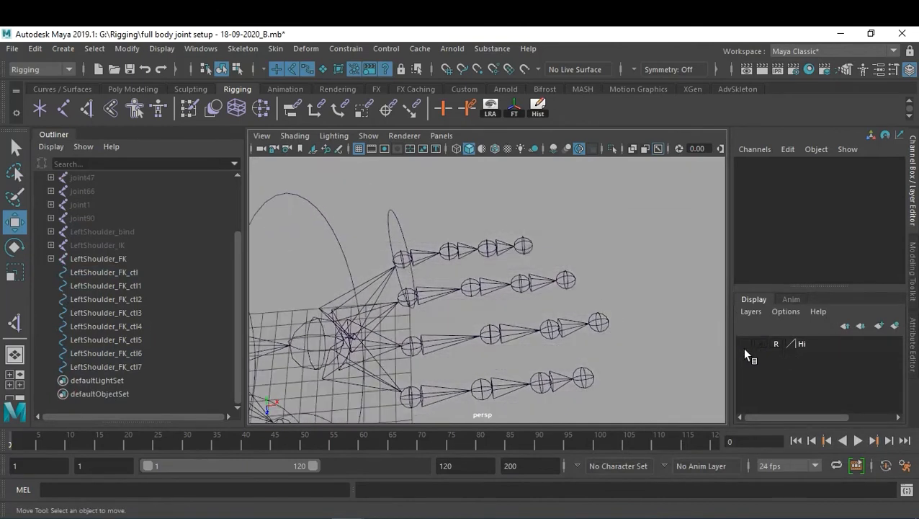
left_click(400, 230)
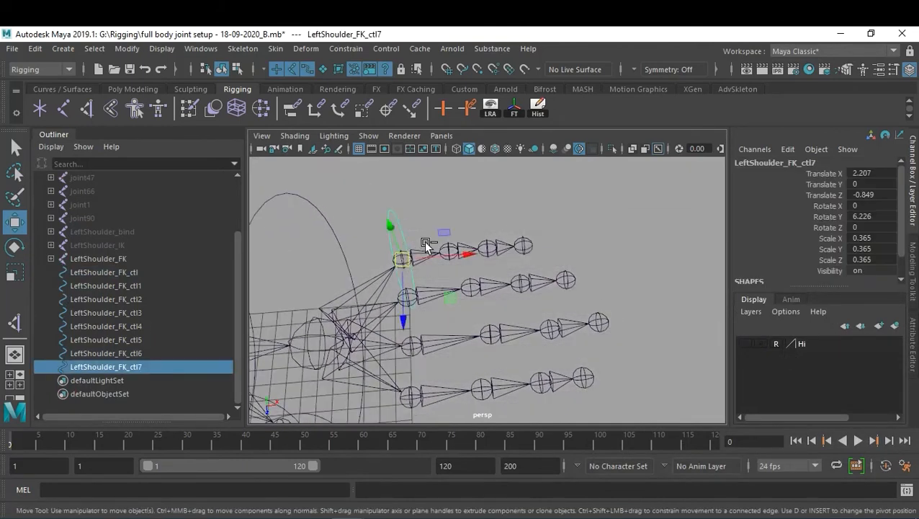
key("ctrl+d")
left_click_drag(394, 264, 455, 262)
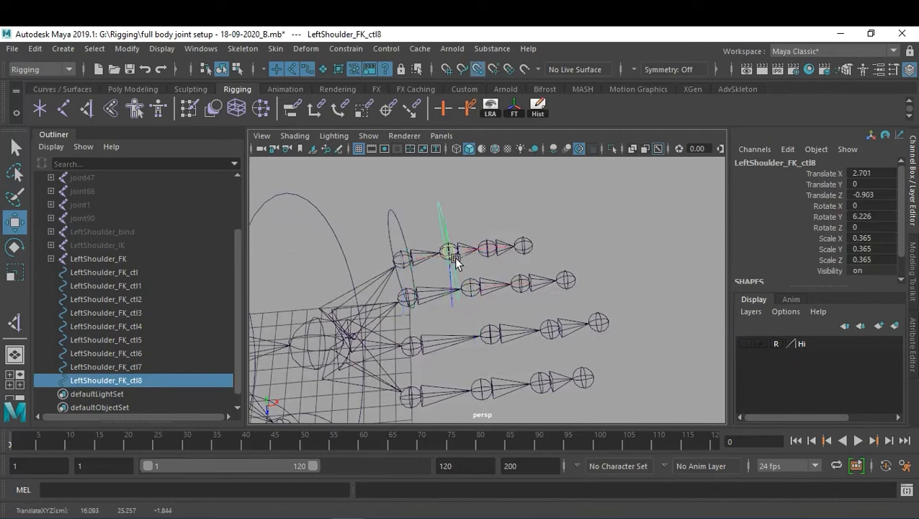
Step: Snap duplicated circles onto the little finger's third joint, the ring finger's first two joints and the middle finger's base joint
key("ctrl+d")
left_click_drag(454, 254, 390, 342)
key("ctrl+d")
key("ctrl+d")
key("ctrl+d")
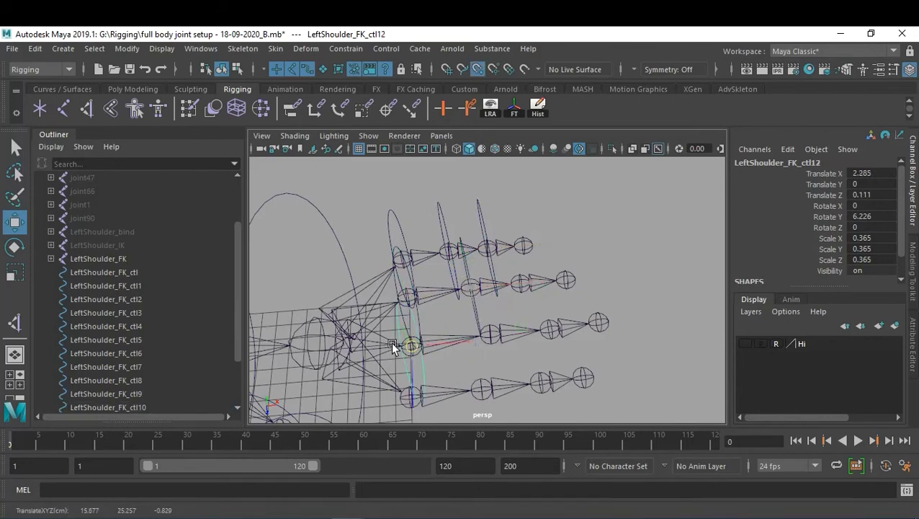
Step: Snap duplicated circles onto the middle finger's second and third joints and the ring finger's third joint
key("ctrl+d")
left_click_drag(389, 340, 513, 335)
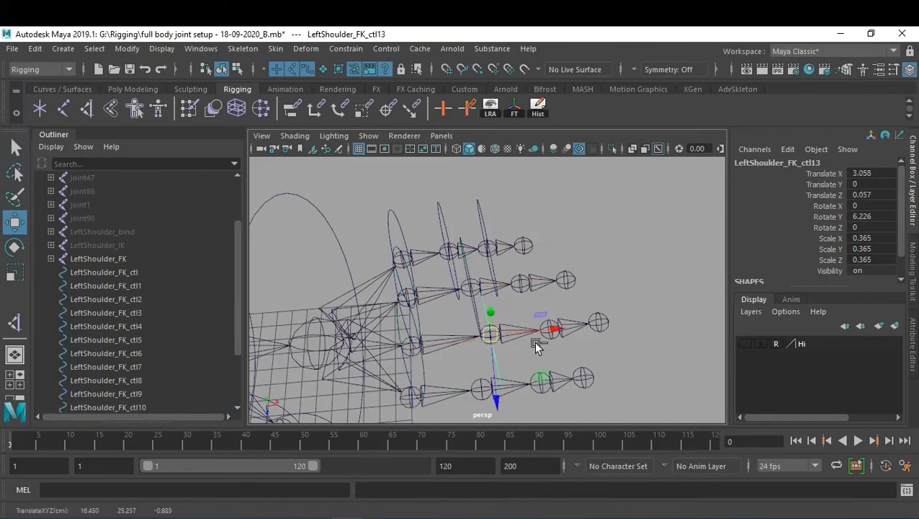
key("ctrl+d")
left_click_drag(494, 334, 530, 271)
key("ctrl+d")
Step: Duplicate the middle finger's base circle and snap copies onto the first three index finger joints
left_click_drag(581, 303, 447, 340, "alt")
left_click(451, 340)
key("ctrl+d")
key("v")
left_click_drag(439, 329, 550, 330)
key("ctrl+d")
key("ctrl+d")
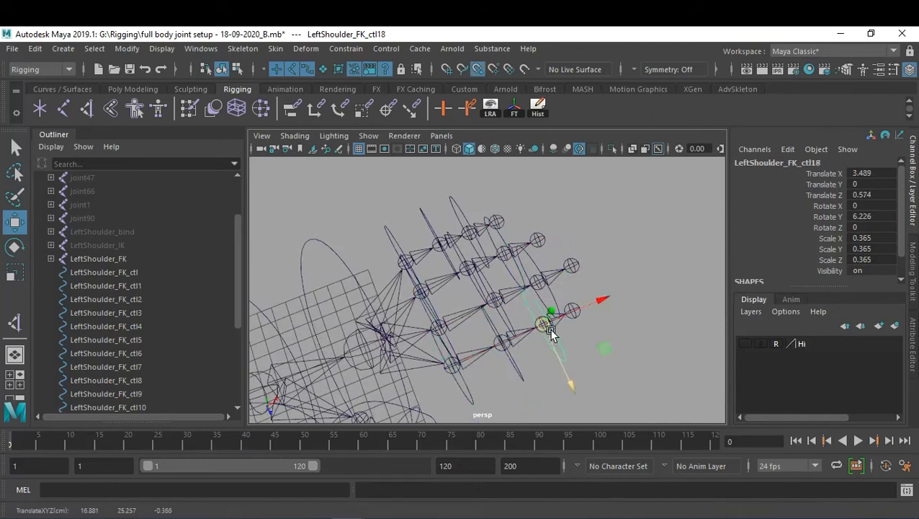
Step: Show the Hi display layer and examine the size of the finger circles against the hand mesh
left_click(648, 328)
scroll(575, 288, "down", 3)
left_click_drag(461, 280, 665, 317, "alt")
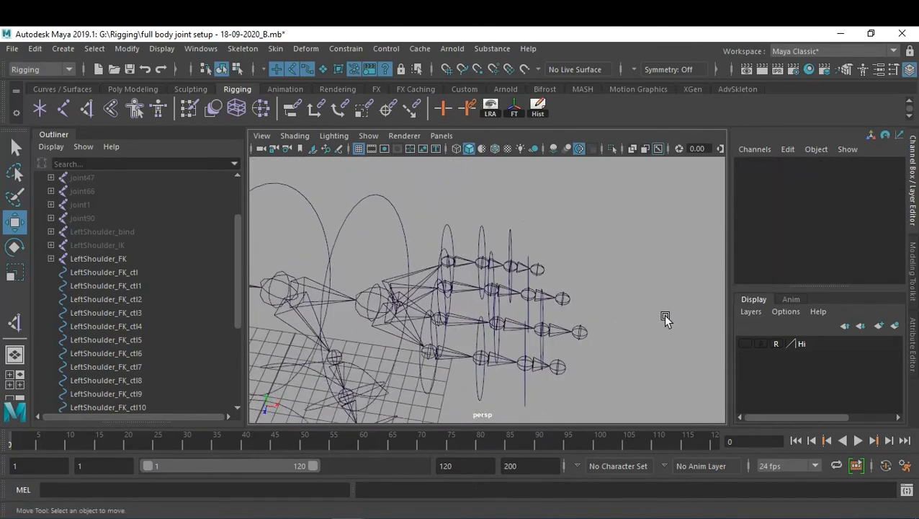
left_click(744, 343)
left_click_drag(626, 367, 604, 315, "alt")
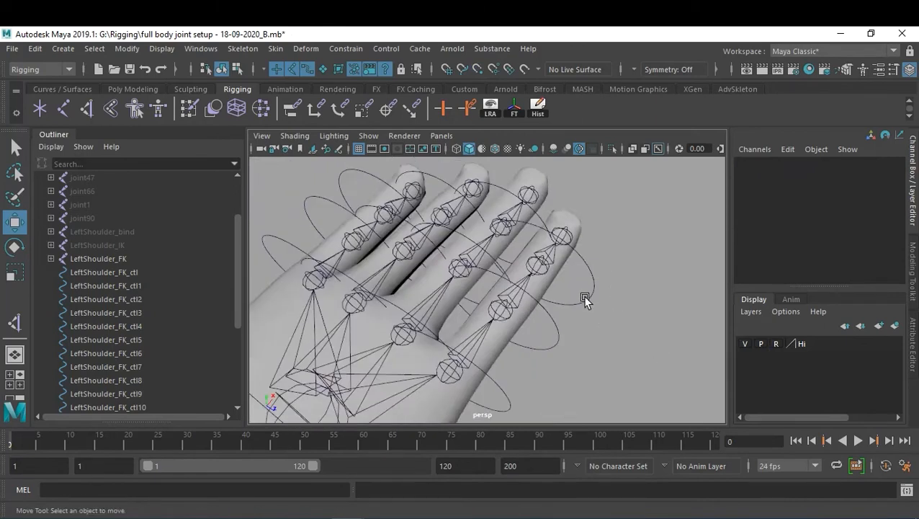
left_click(583, 297)
left_click(512, 371)
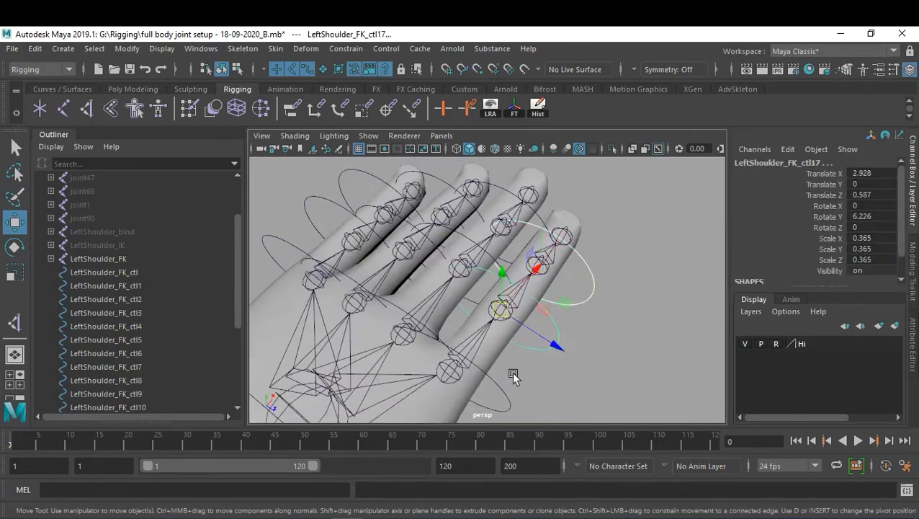
left_click(498, 387)
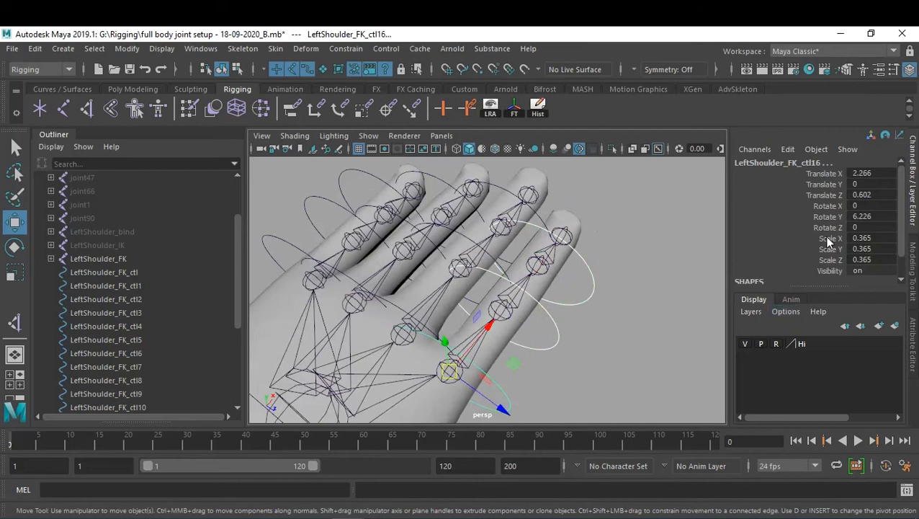
left_click_drag(828, 240, 823, 261)
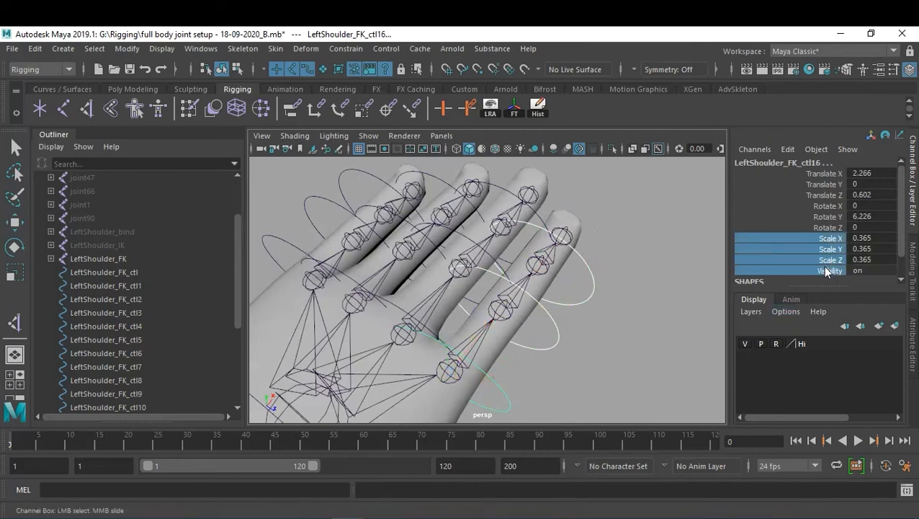
key("w")
left_click(614, 342)
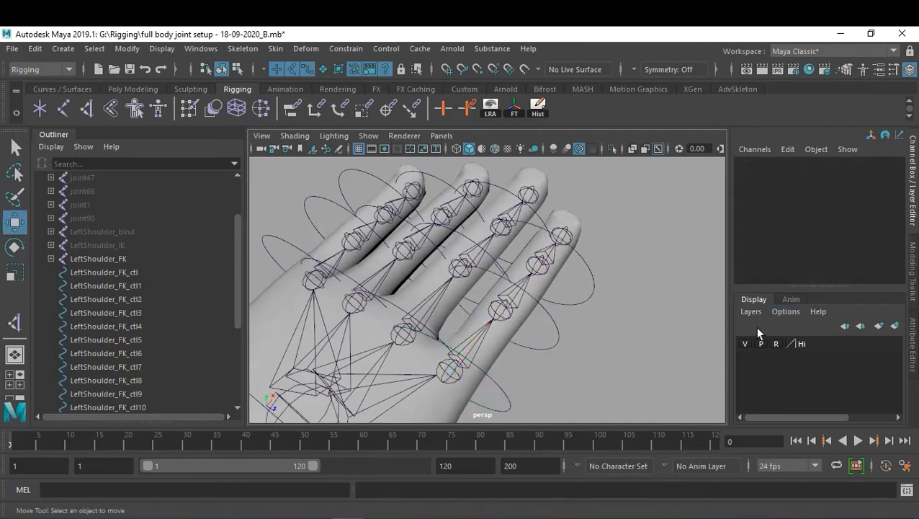
Step: Hide the Hi display layer and turn off the display of joints in the viewport
left_click(745, 345)
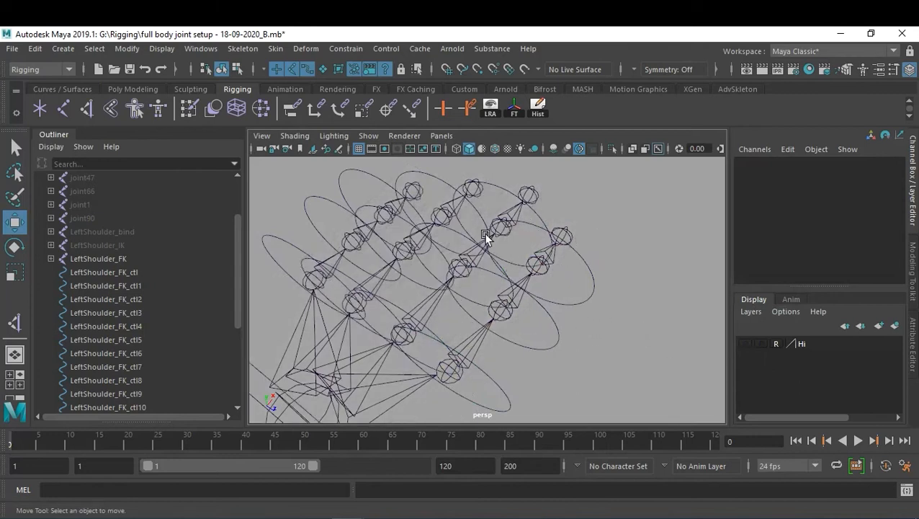
left_click(368, 136)
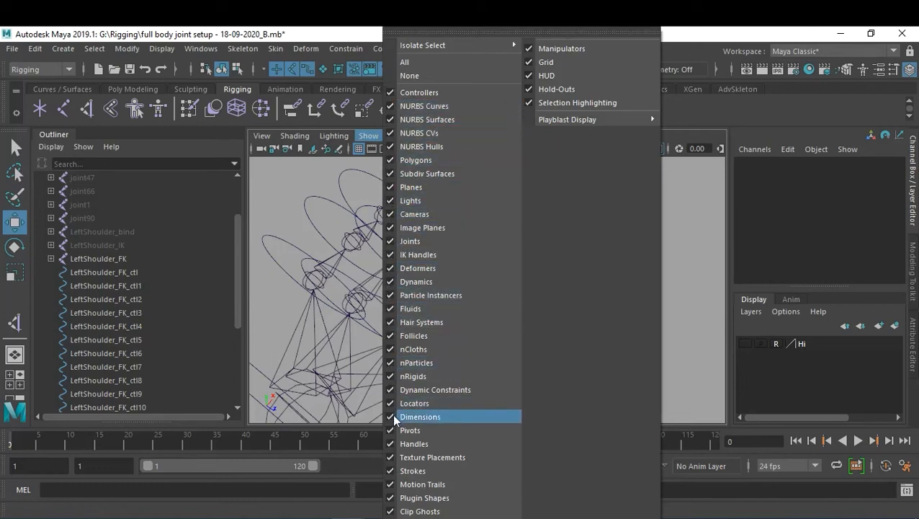
left_click(390, 241)
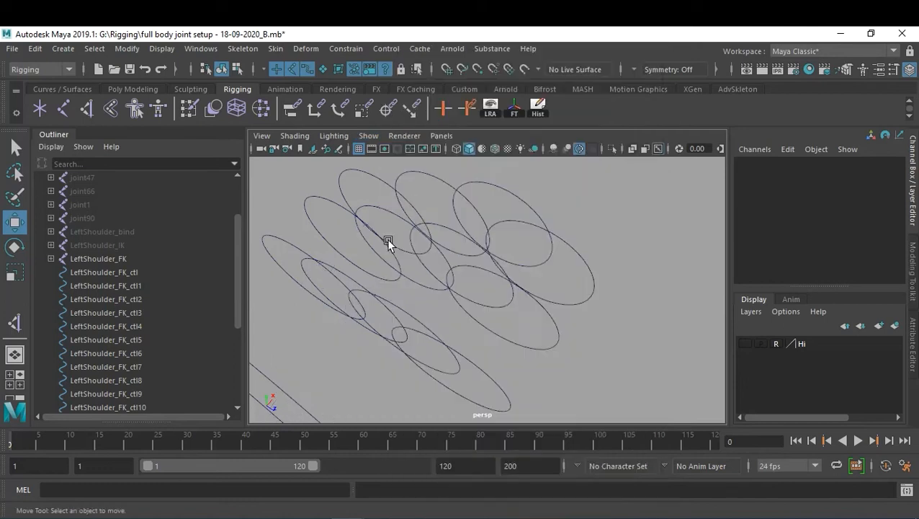
Step: Scale all twelve finger circles down uniformly to about 0.171, checking the fit against the Hi layer's hand mesh
left_click_drag(586, 303, 429, 242, "alt")
left_click_drag(382, 216, 580, 349)
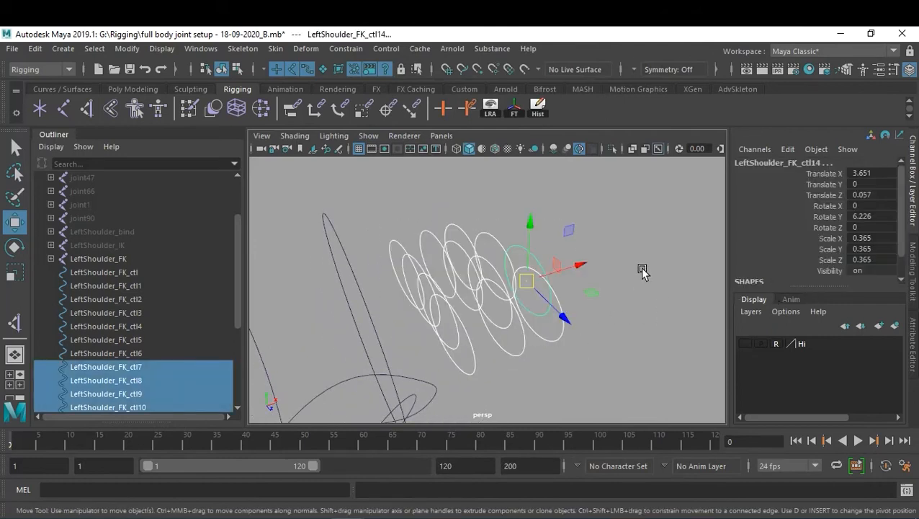
key("r")
left_click_drag(524, 283, 488, 281)
left_click(742, 343)
left_click_drag(723, 344, 623, 324, "alt")
left_click_drag(479, 266, 488, 271)
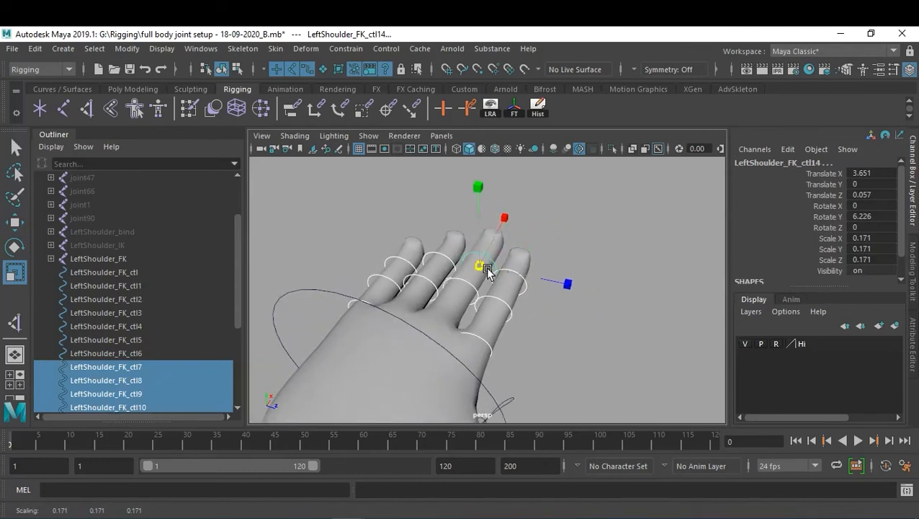
left_click_drag(499, 311, 486, 339, "alt")
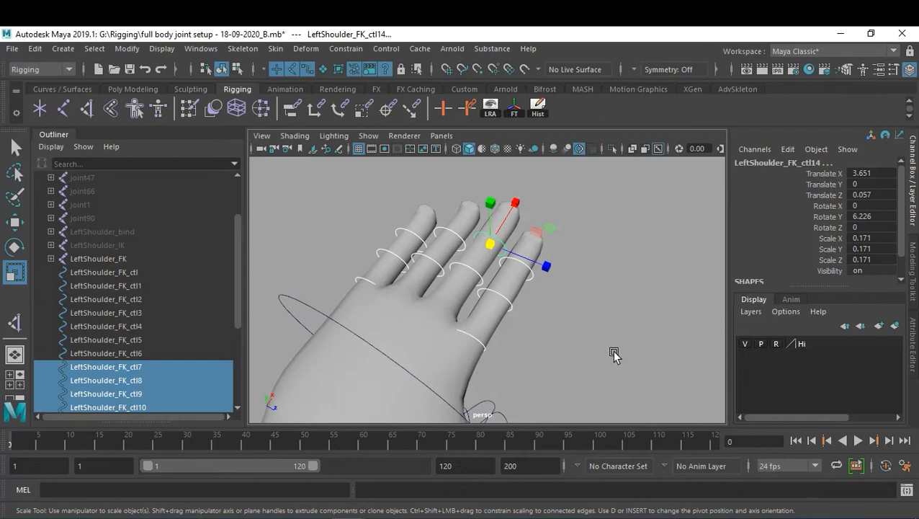
Step: Scale the four circles at the finger bases up uniformly to about 0.211 and show the Hi layer again
left_click(745, 344)
left_click(709, 348)
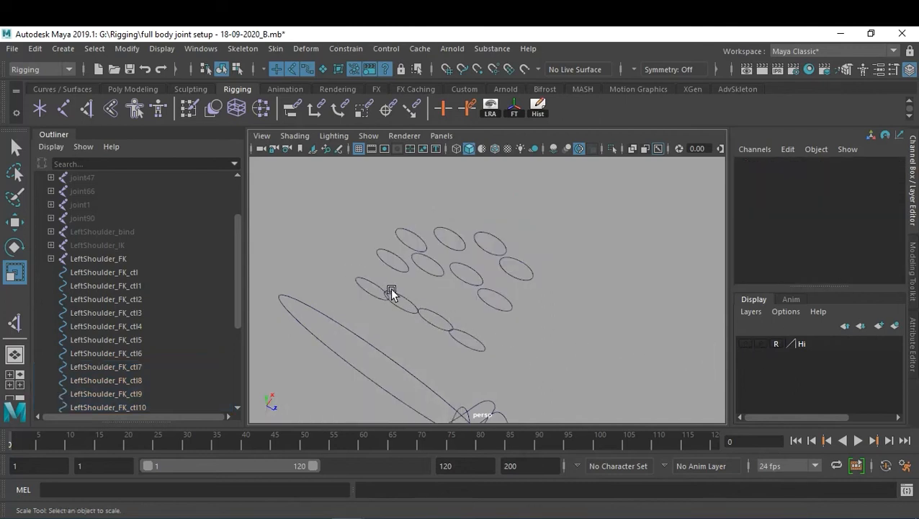
left_click(430, 320)
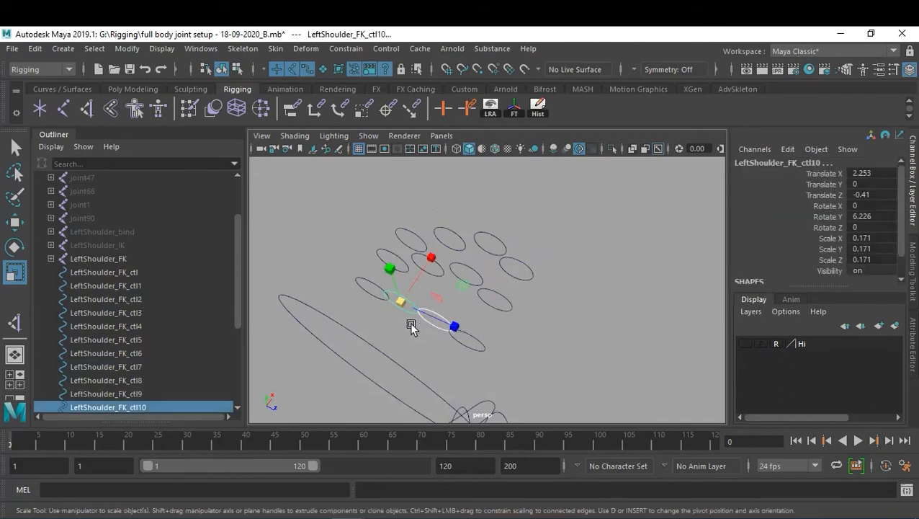
left_click(369, 291, "shift")
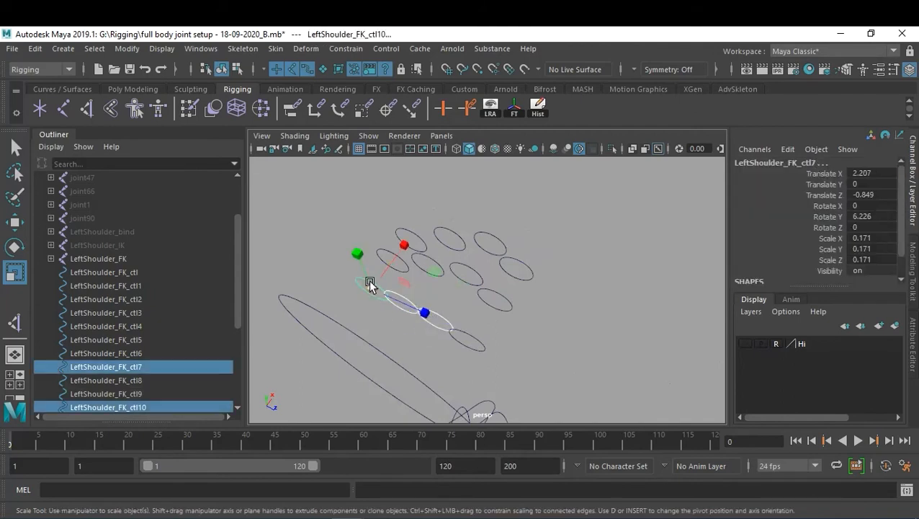
left_click(471, 337, "shift")
left_click_drag(472, 338, 477, 343)
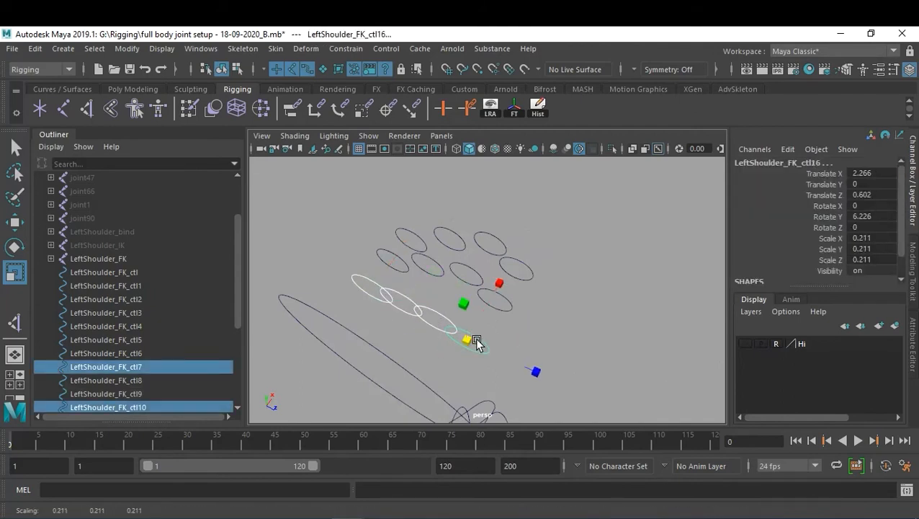
left_click(746, 343)
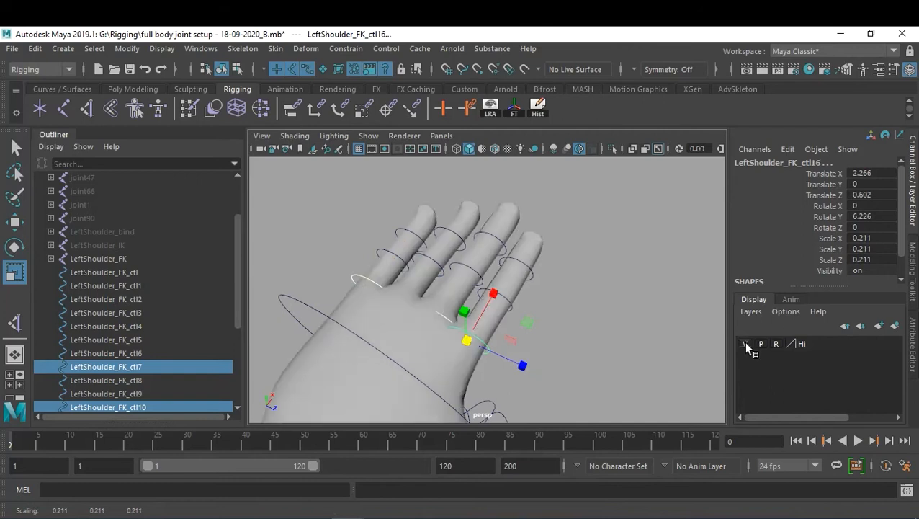
Step: Fine-tune the uniform scale of the finger-base circles over the hand mesh and save the scene
left_click_drag(468, 341, 551, 283)
left_click(521, 350)
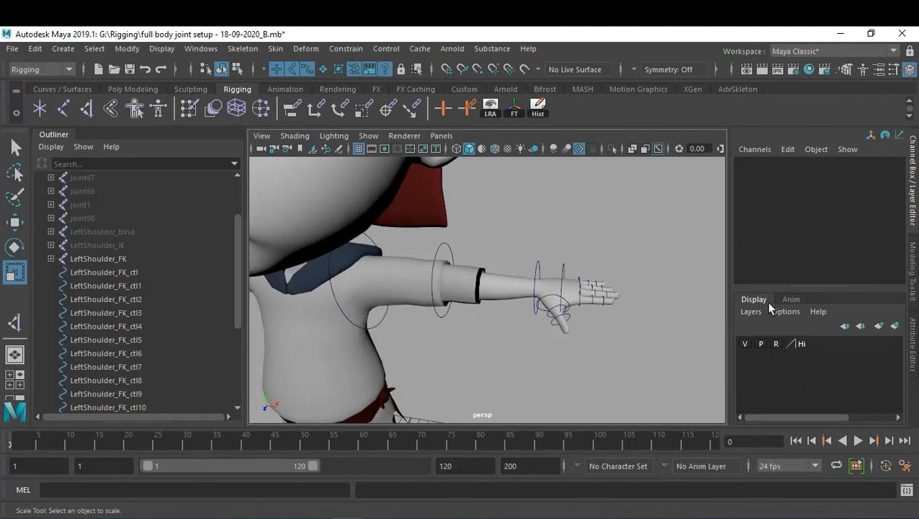
key("ctrl+s")
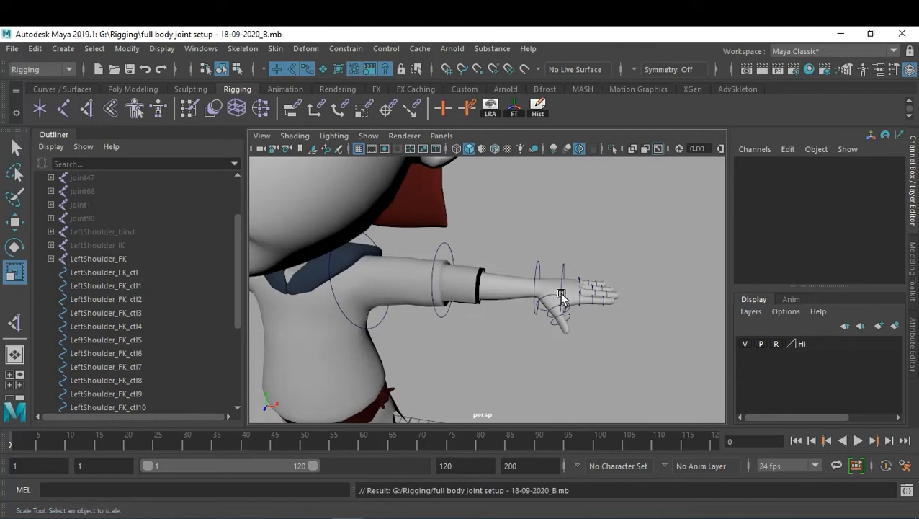
Step: Hide the Hi display layer so only the arm and hand control circles remain, and save the scene
left_click_drag(581, 254, 568, 286, "alt")
right_click_drag(567, 287, 613, 301, "alt")
left_click(744, 342)
left_click_drag(464, 358, 501, 294, "alt")
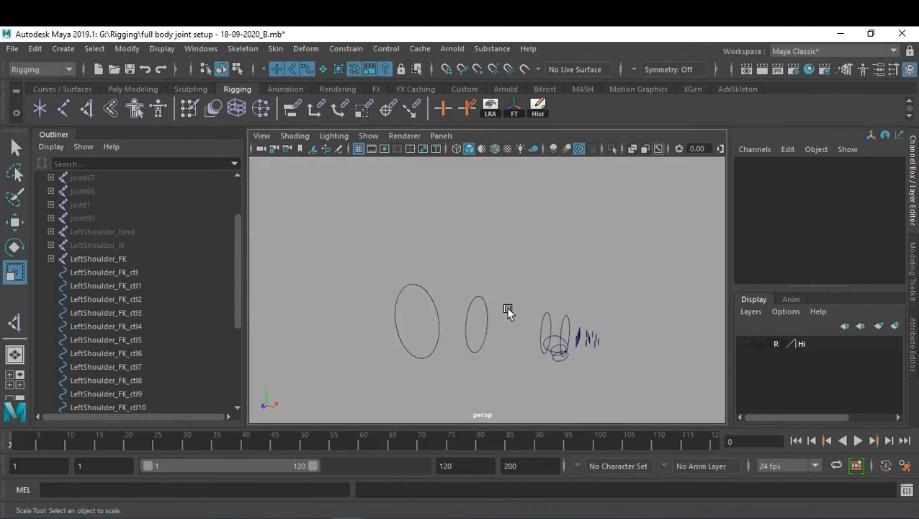
left_click_drag(591, 378, 597, 298, "alt")
key("ctrl+s")
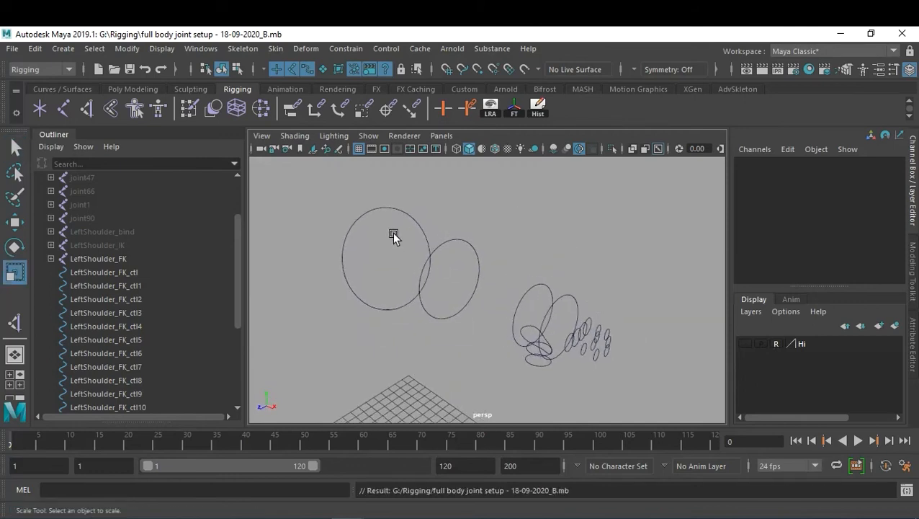
Step: Freeze the transformations and delete the history of all the arm and hand FK control circles, and check one fingertip circle's channels
left_click_drag(338, 208, 639, 382)
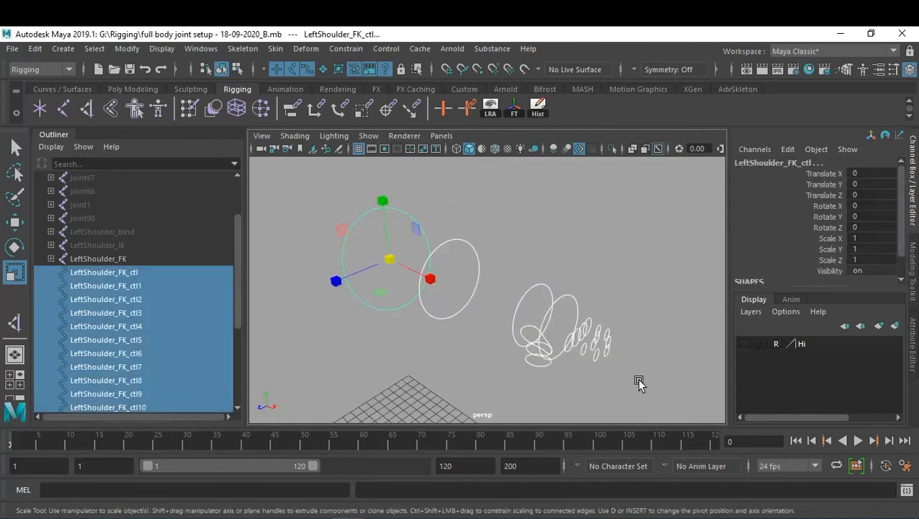
left_click(515, 112)
left_click(542, 108)
left_click(656, 319)
left_click(603, 353)
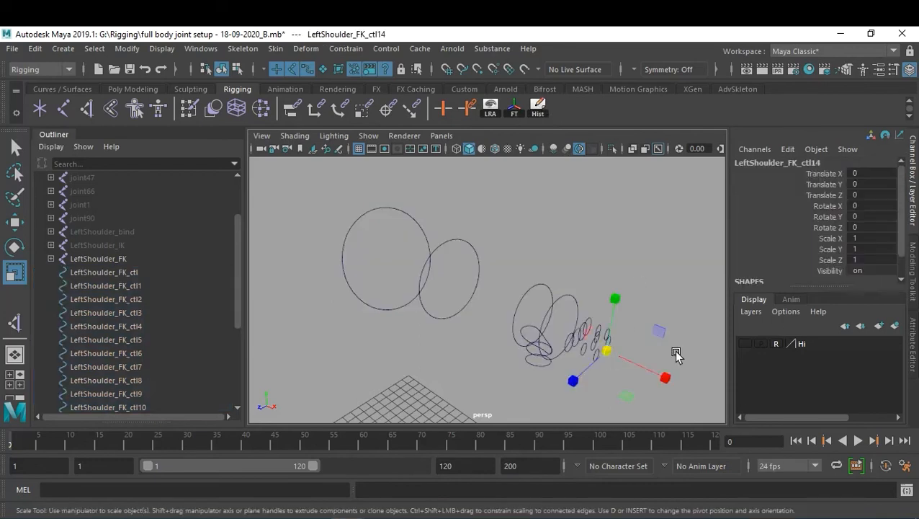
scroll(785, 234, "down", 2)
scroll(788, 241, "up", 2)
left_click(606, 252)
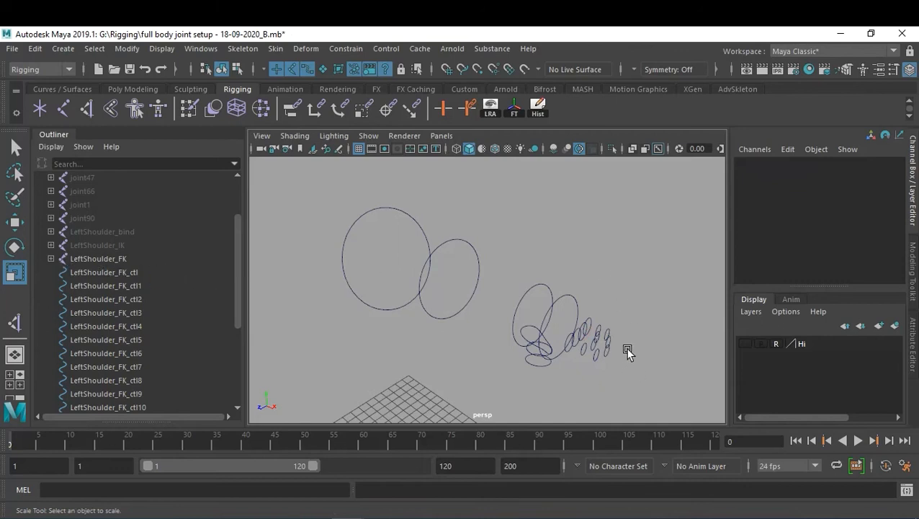
Step: Review the list of LeftShoulder_FK control curves and the LeftShoulder_FK joint in the Outliner
scroll(132, 302, "down", 5)
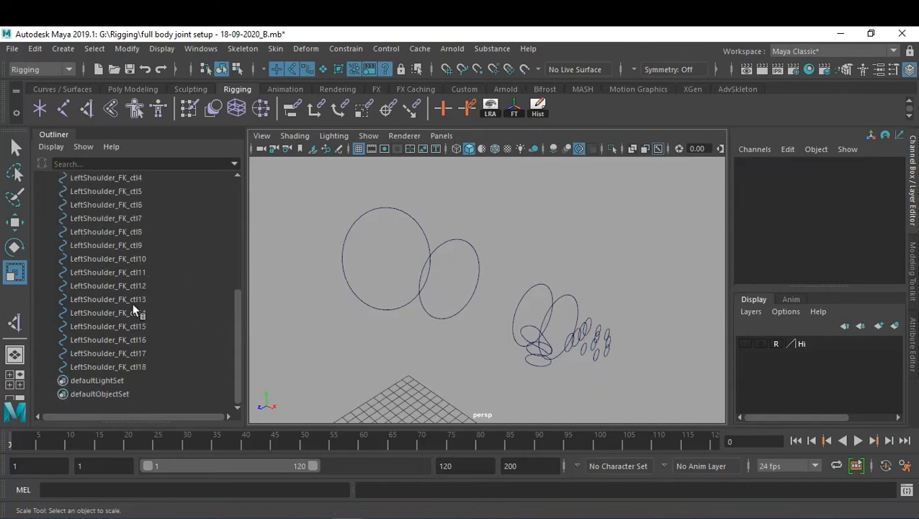
scroll(137, 302, "up", 3)
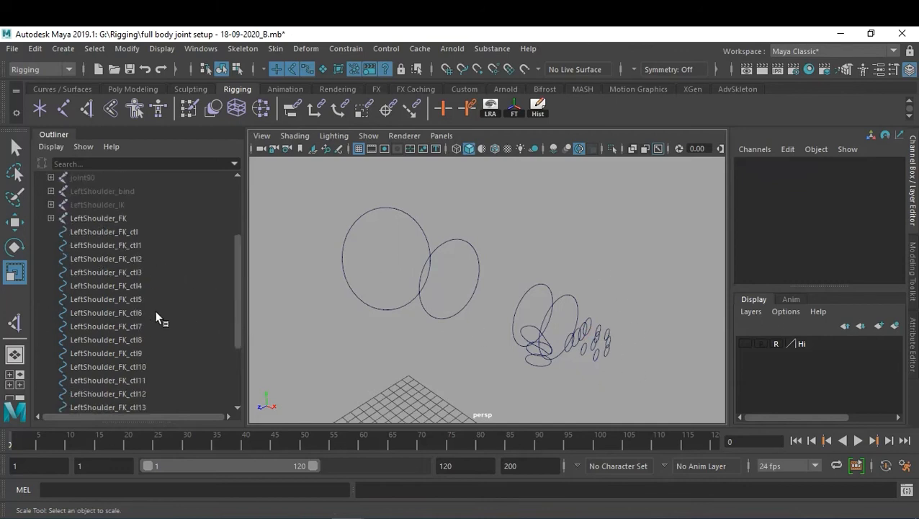
left_click(93, 231)
scroll(156, 345, "down", 3)
scroll(154, 347, "up", 3)
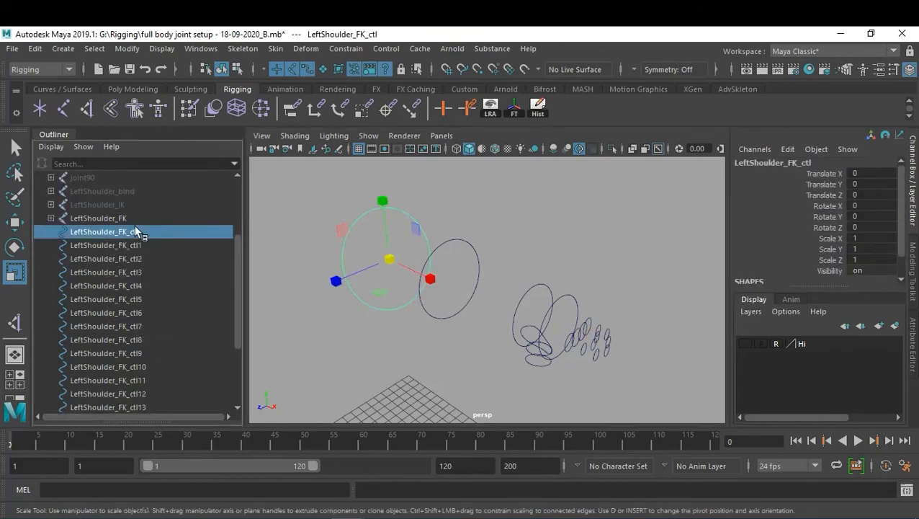
left_click(107, 219)
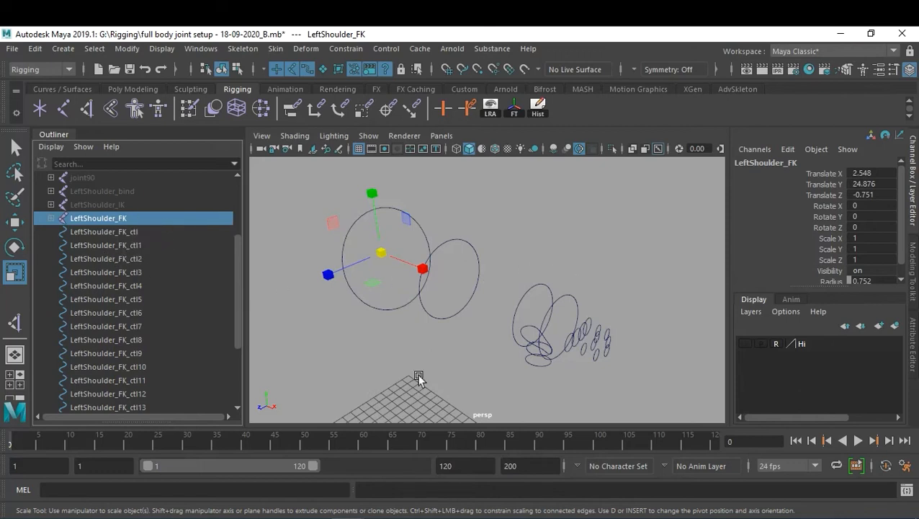
left_click(613, 303)
left_click_drag(614, 303, 599, 269, "alt")
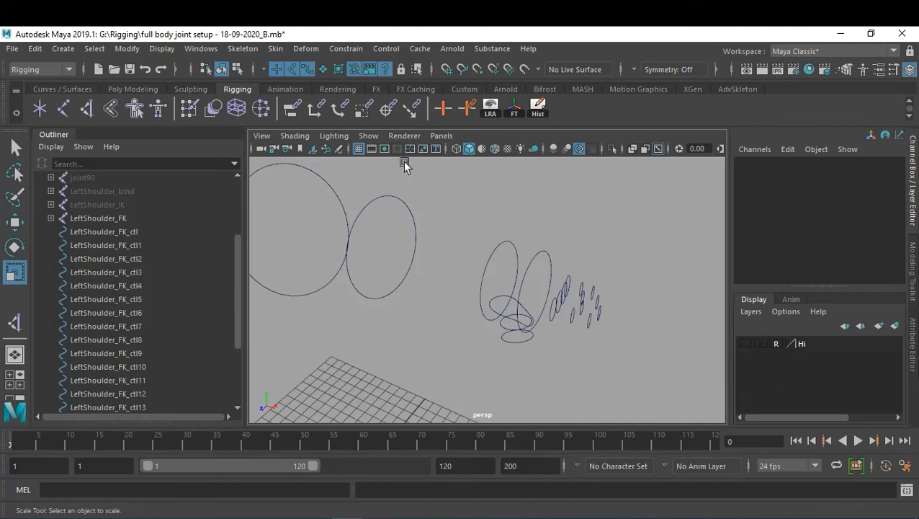
Step: Turn off the display of NURBS curves and turn on the display of joints in the viewport
left_click(368, 135)
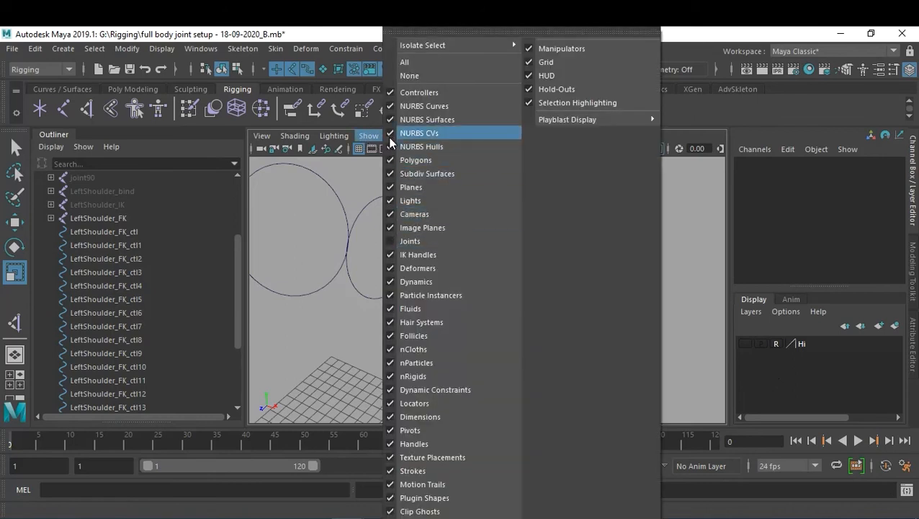
left_click(395, 106)
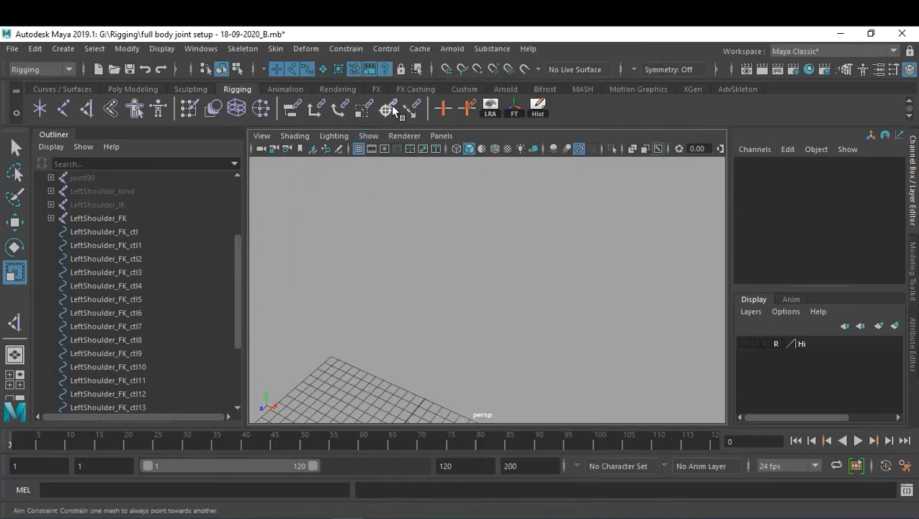
left_click(368, 135)
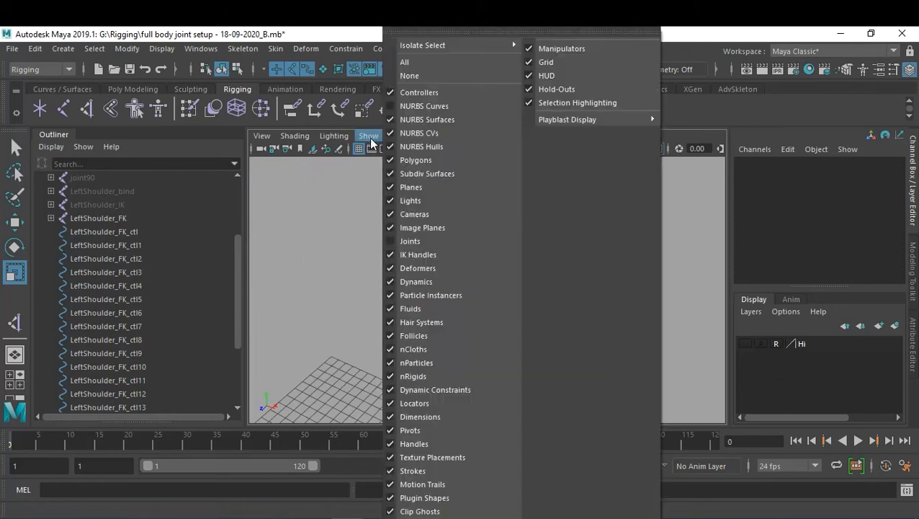
left_click(389, 240)
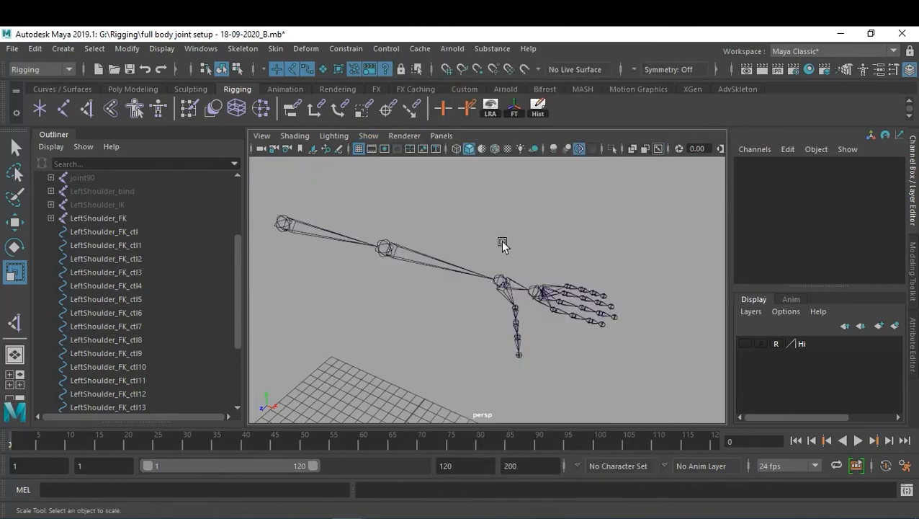
Step: Examine the joint names throughout the expanded LeftShoulder_FK hierarchy, from shoulder to fingers and thumb, and collapse it again
left_click(280, 217)
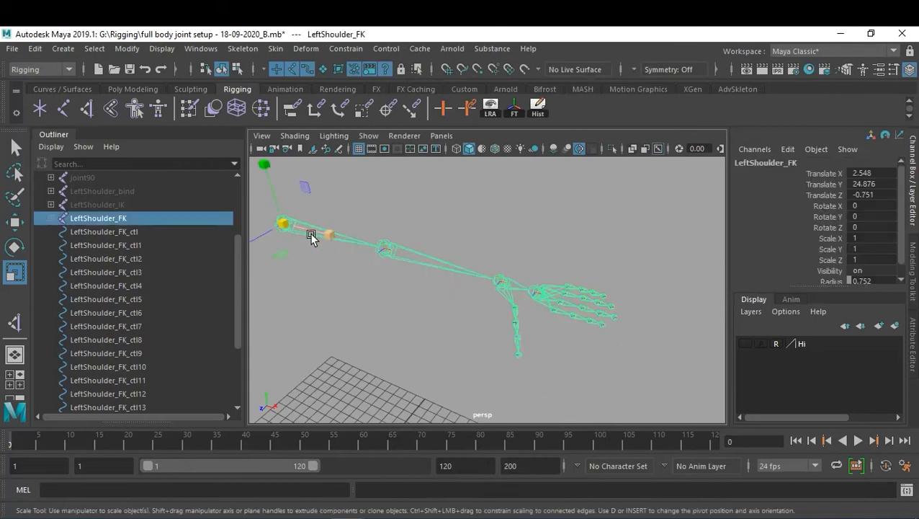
left_click(50, 218, "shift")
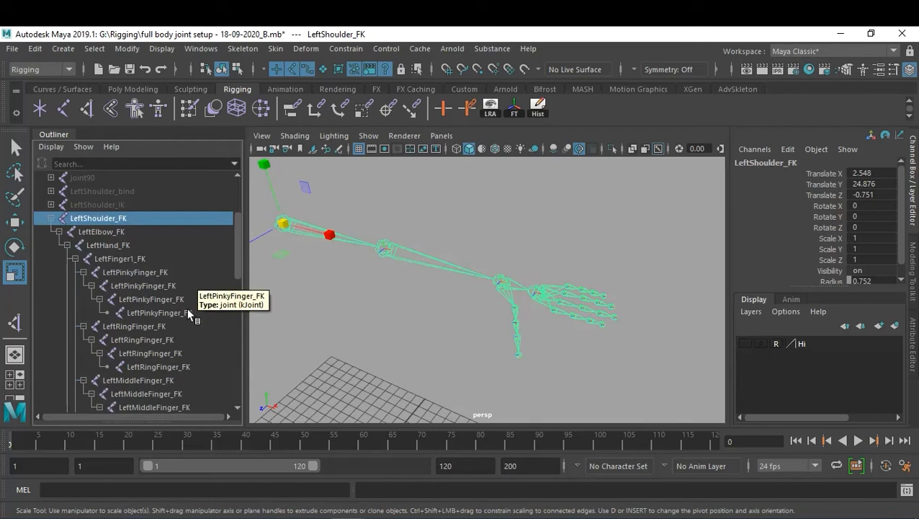
scroll(197, 311, "down", 5)
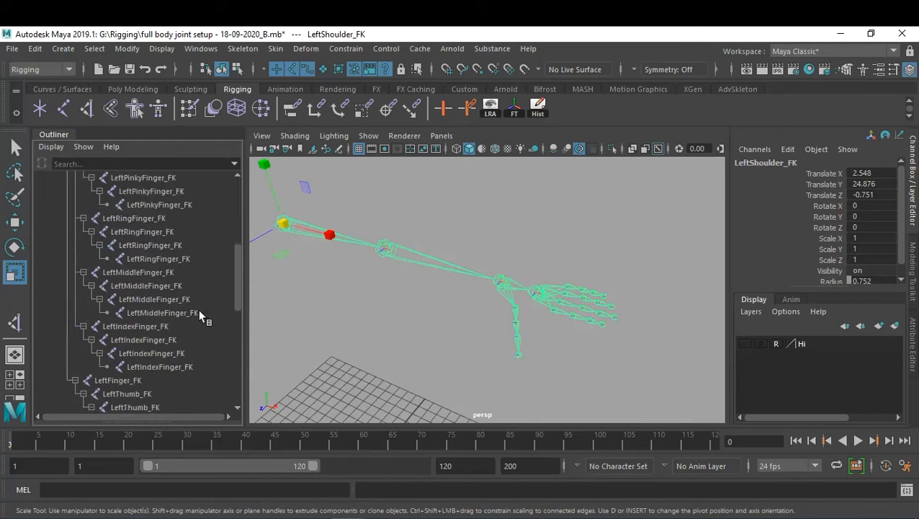
scroll(198, 309, "up", 2)
left_click(134, 325)
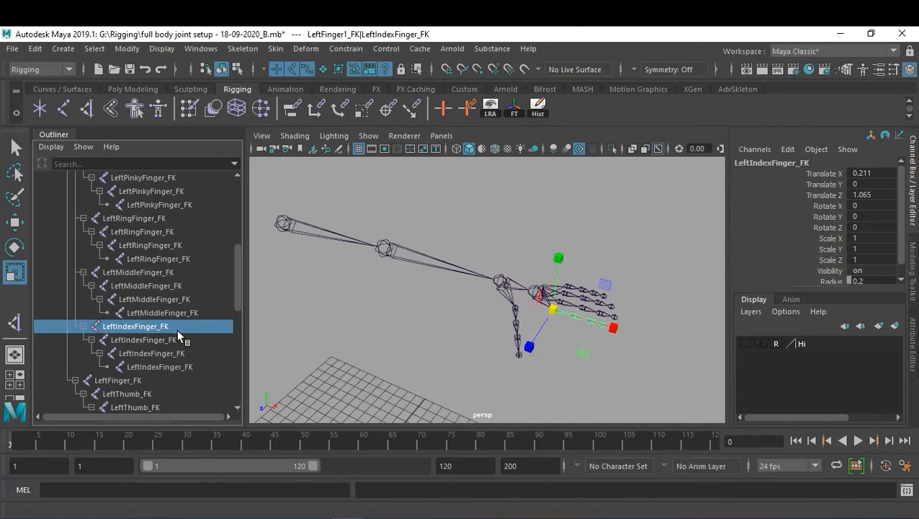
left_click(142, 272)
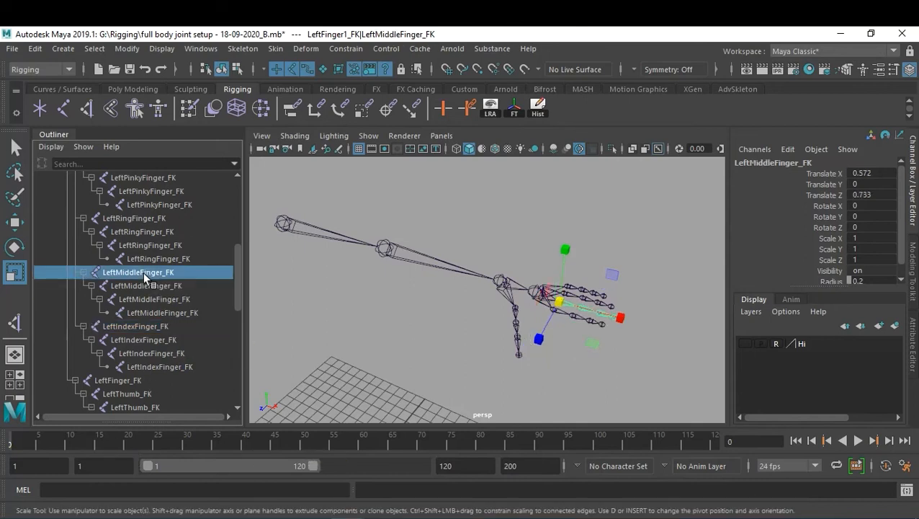
left_click(126, 219)
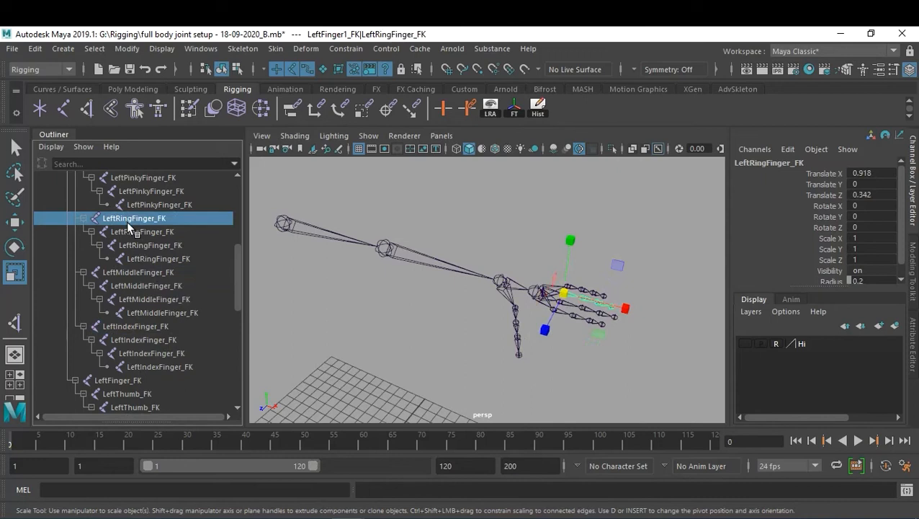
left_click_drag(240, 276, 240, 256)
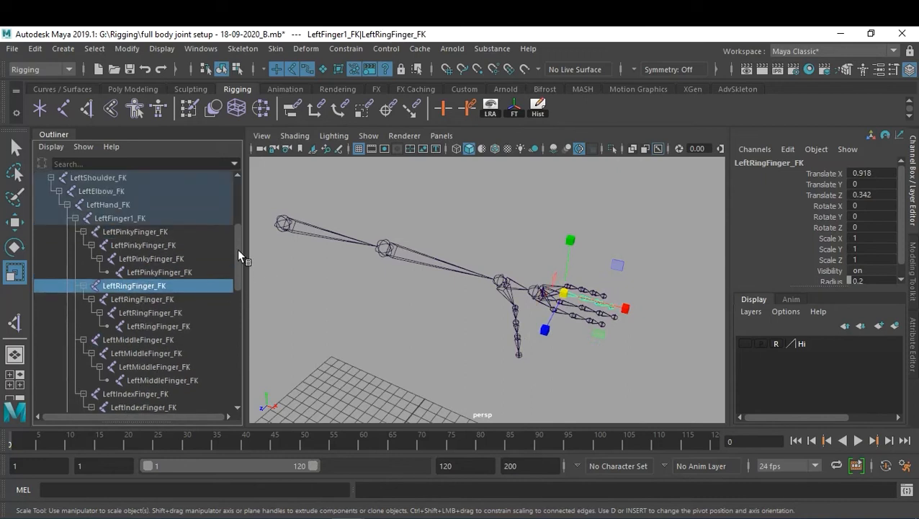
left_click(129, 233)
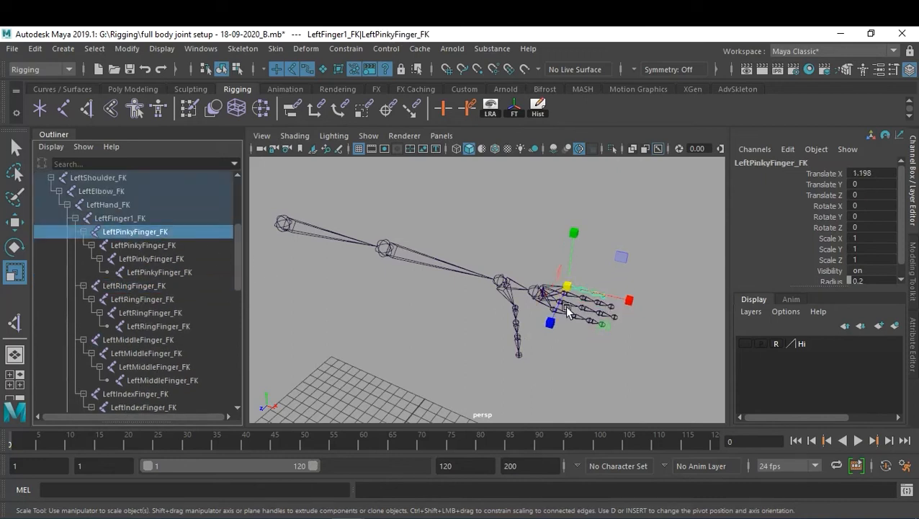
left_click(119, 218)
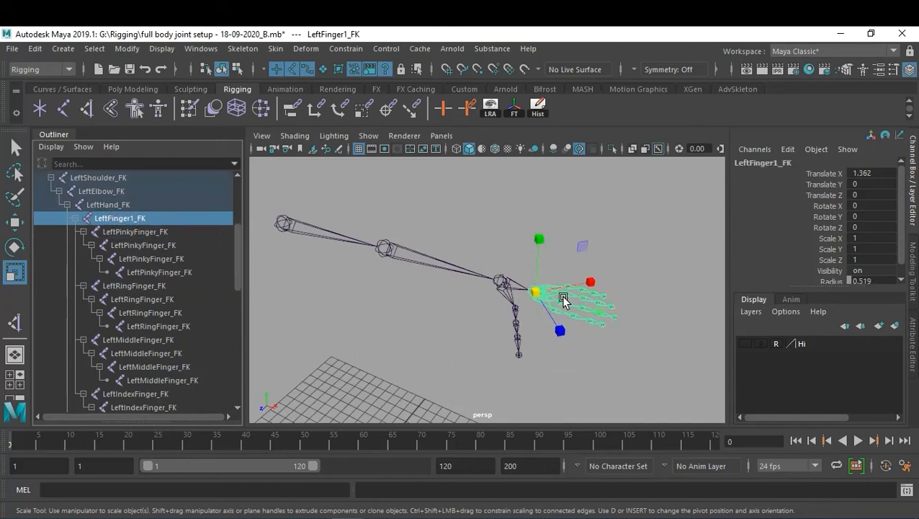
left_click(511, 310)
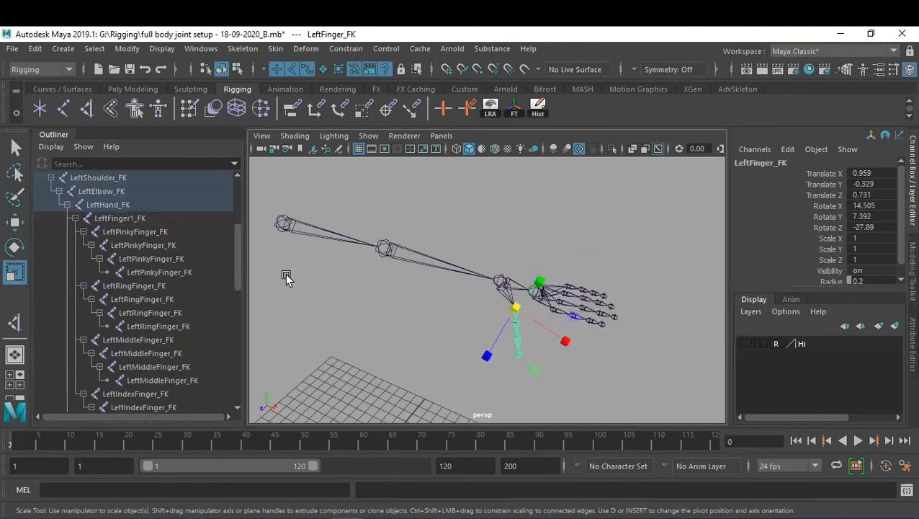
left_click_drag(238, 263, 237, 232)
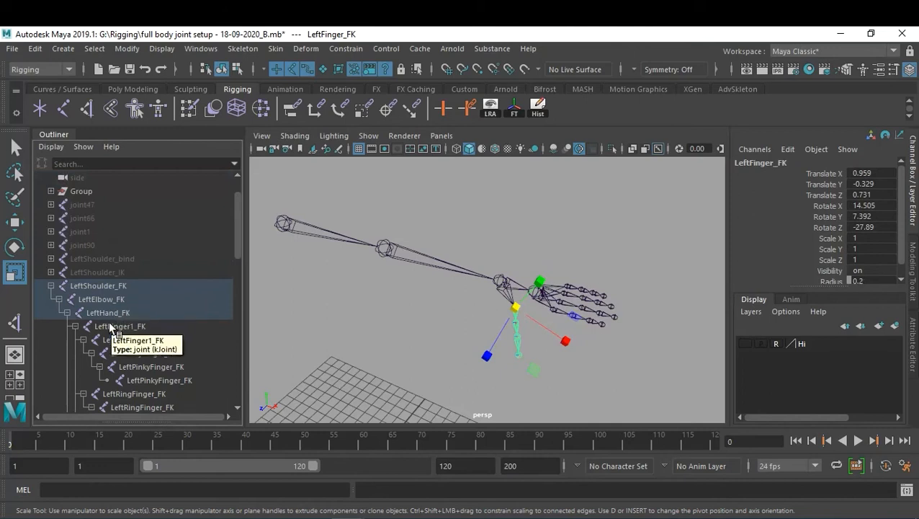
left_click(285, 224)
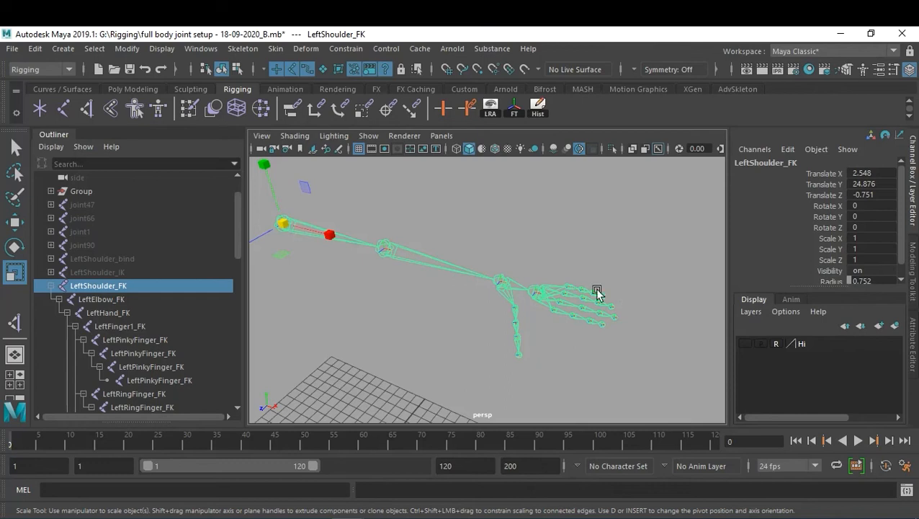
left_click(50, 287)
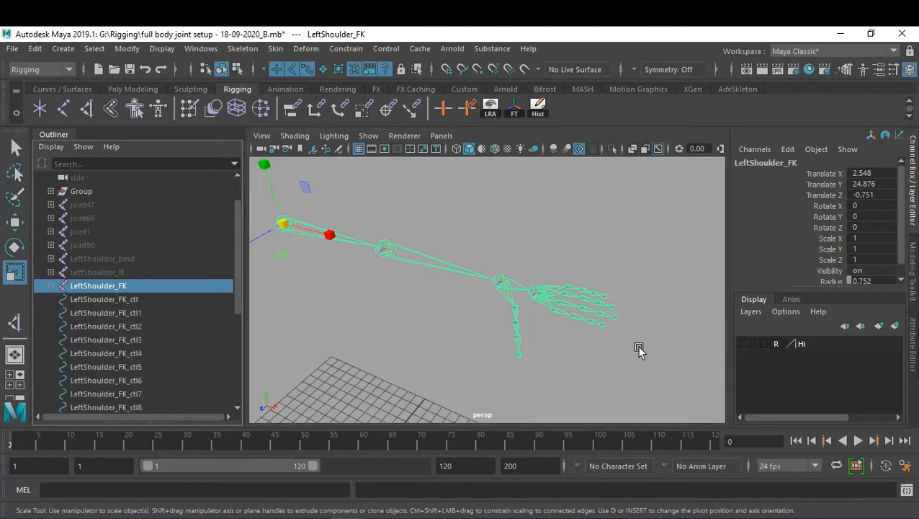
Step: Create a display layer from the selected LeftShoulder_FK joint chain and hide that layer
left_click(370, 138)
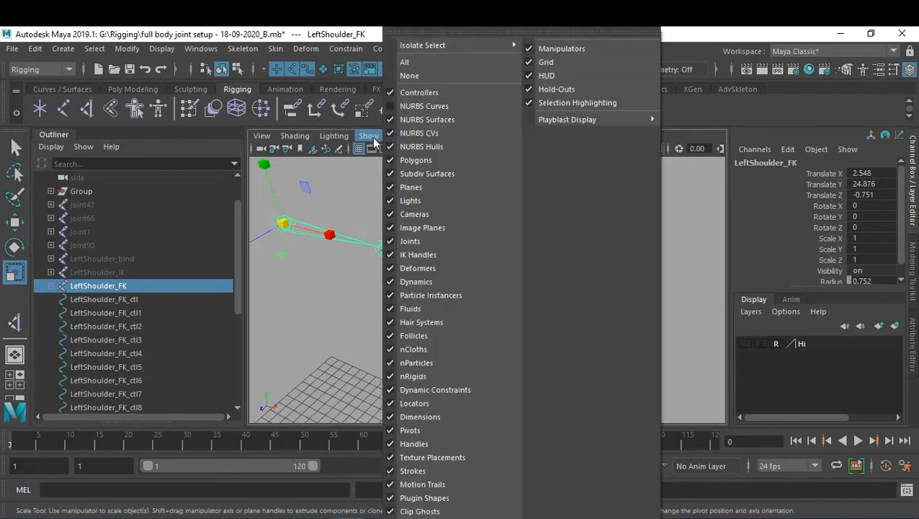
left_click(349, 288)
left_click(296, 234)
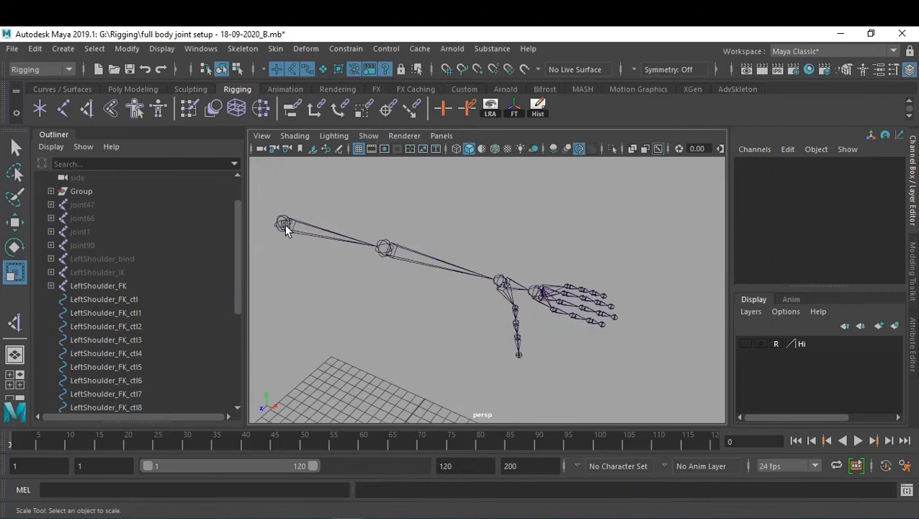
left_click(284, 227)
left_click(880, 327)
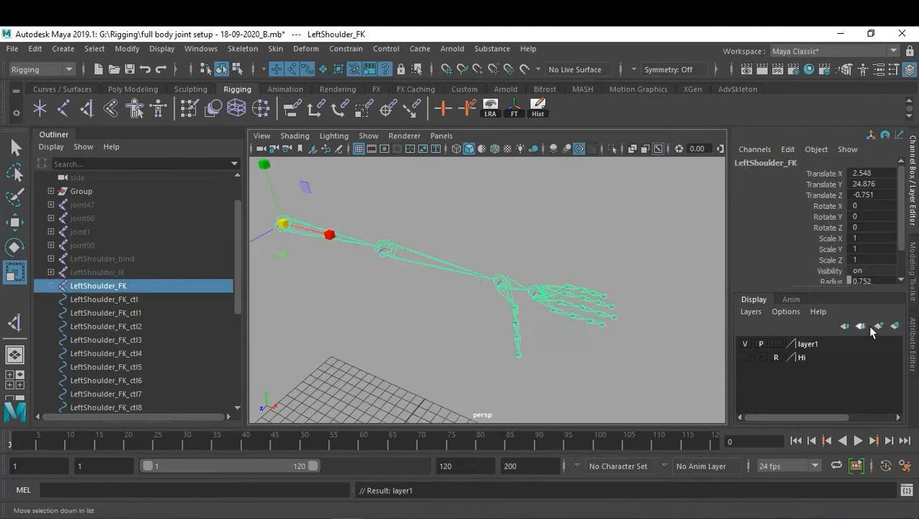
left_click(746, 343)
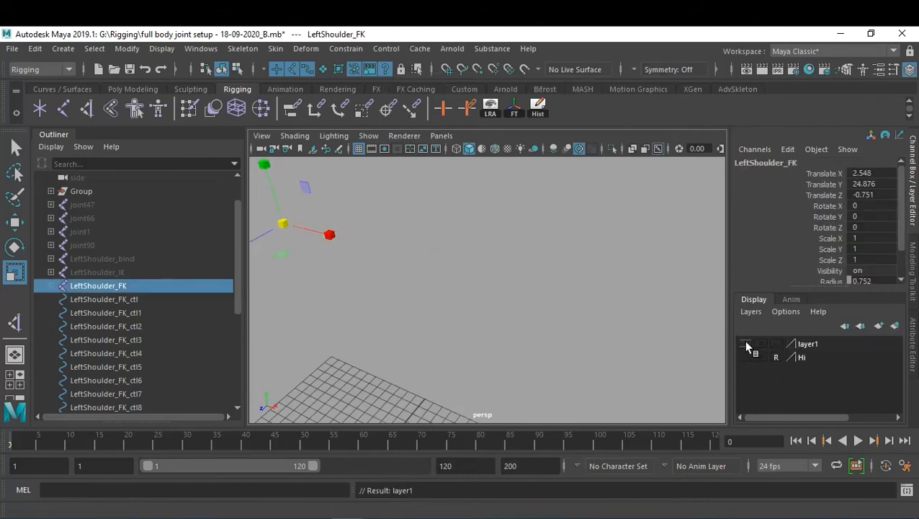
Step: Rename the new display layer to Hand_FK_L
double_click(814, 341)
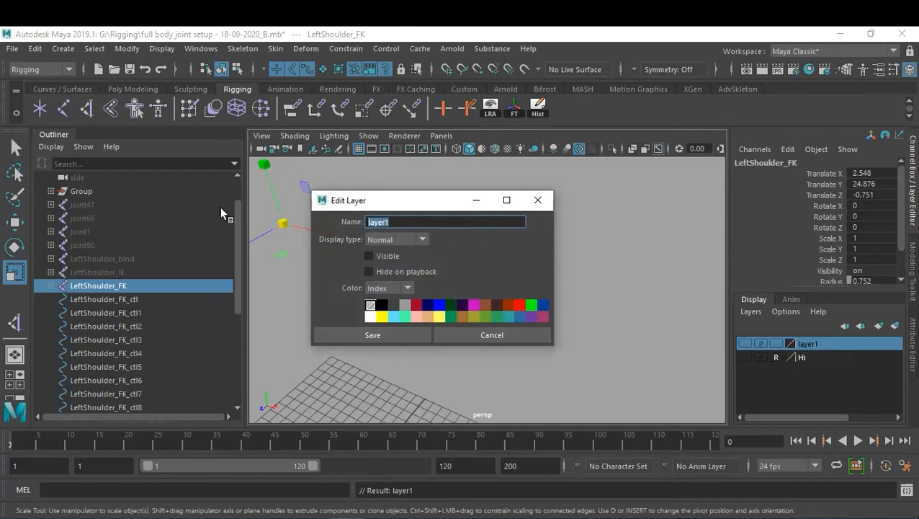
type("Hand_FK")
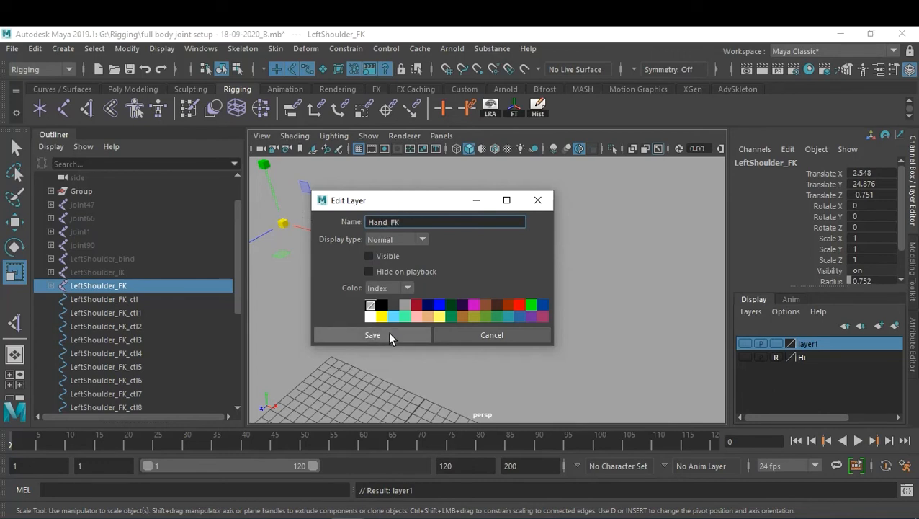
type("_L")
left_click(388, 334)
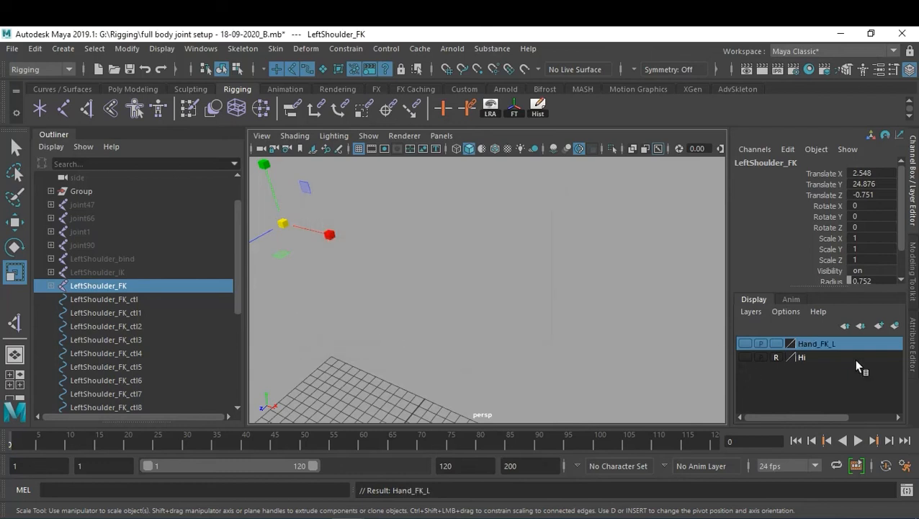
Step: Toggle the visibility of the Hand_FK_L layer to check its contents, leave it hidden and clear the selection
left_click(746, 343)
left_click(746, 344)
left_click(746, 343)
left_click(746, 343)
left_click(605, 291)
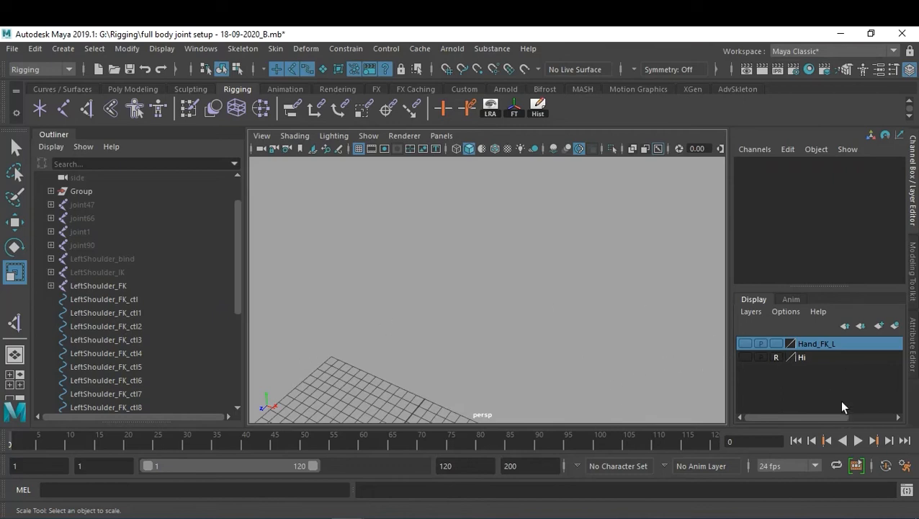
Step: Show all object types in the viewport and make the Hand_FK_L layer visible with its display type set to template
left_click(367, 136)
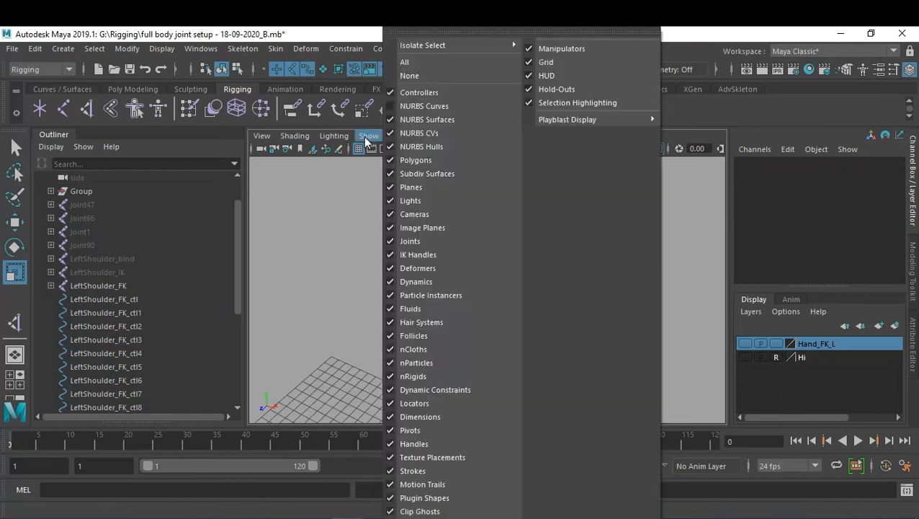
left_click(434, 65)
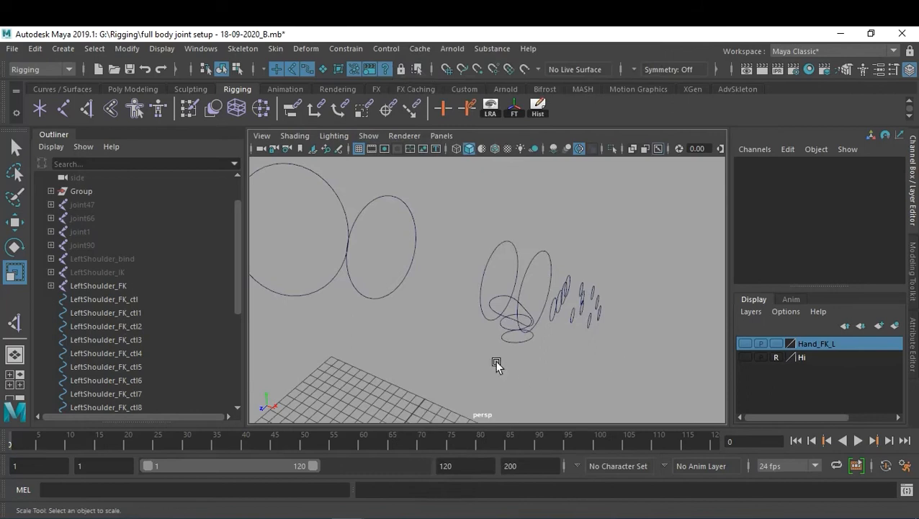
left_click_drag(582, 343, 554, 284, "alt")
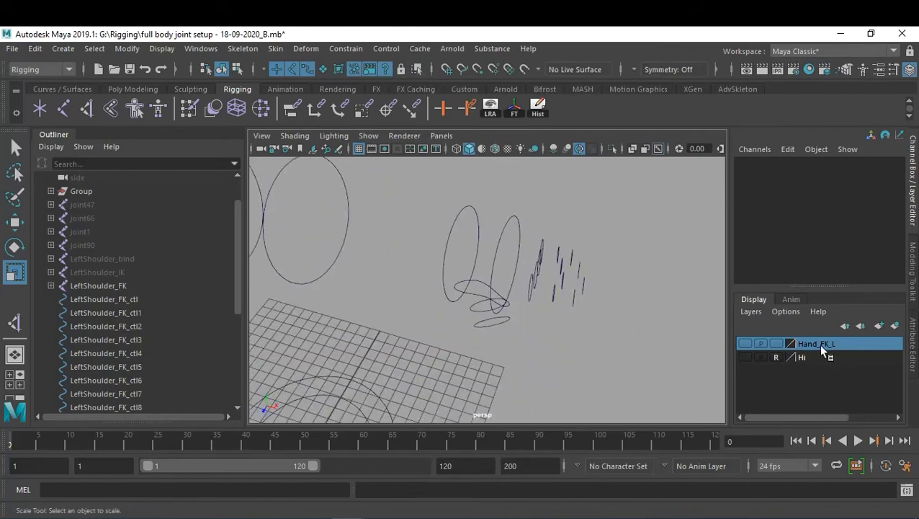
left_click(744, 343)
left_click(775, 344)
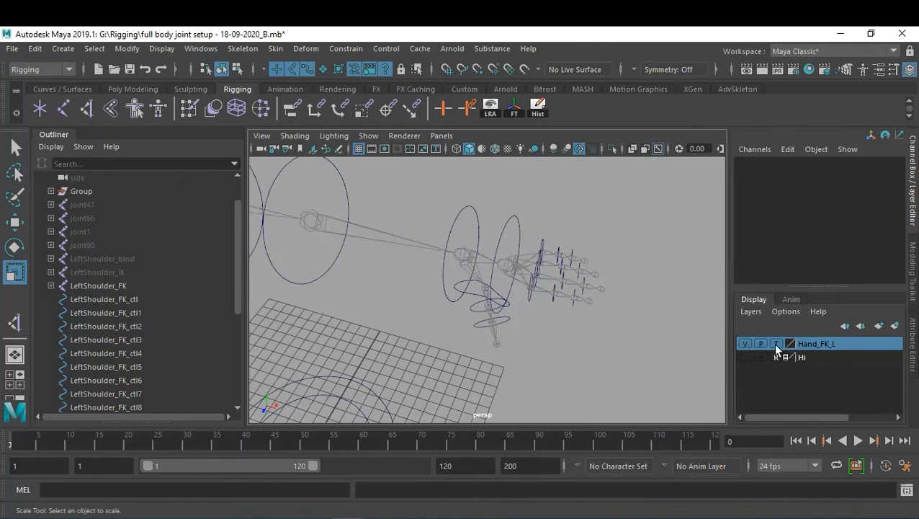
left_click_drag(624, 336, 548, 324, "alt")
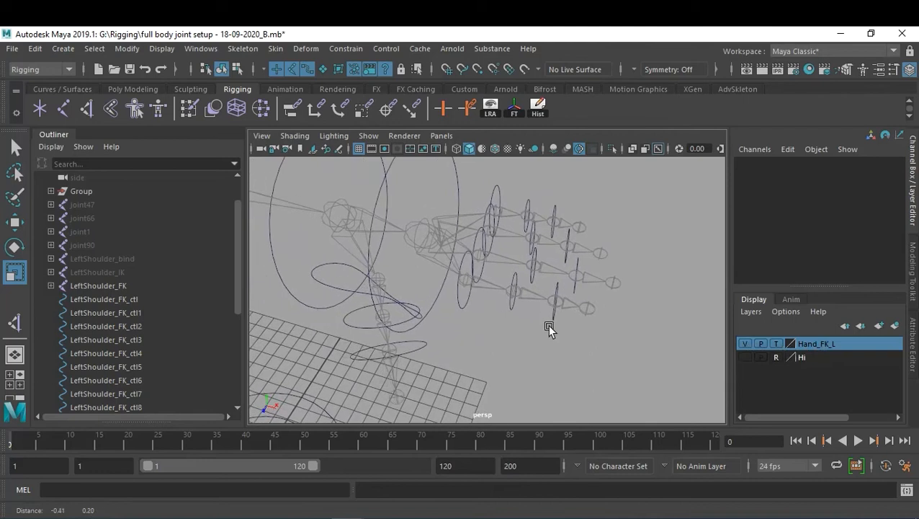
Step: Try parenting LeftShoulder_FK_ctl18 under LeftShoulder_FK_ctl17 and expand the hierarchy to check it
left_click(554, 318)
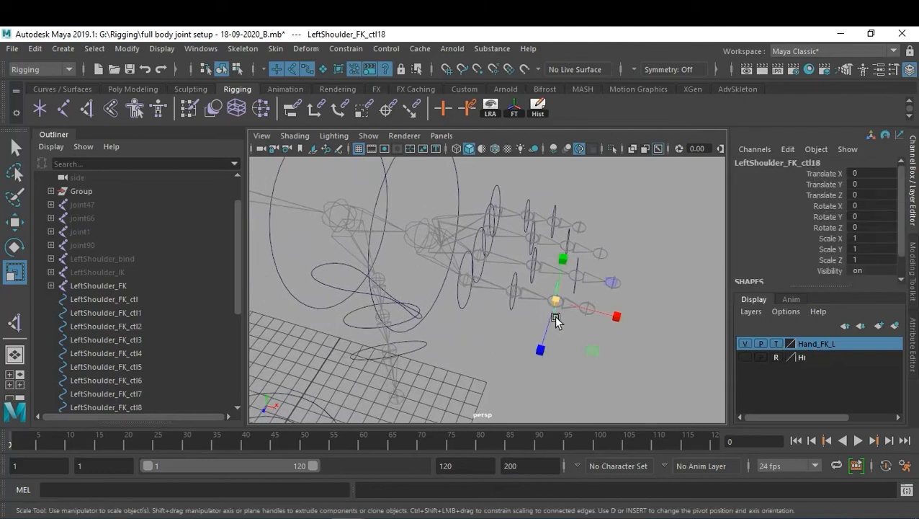
key("q")
left_click(510, 308)
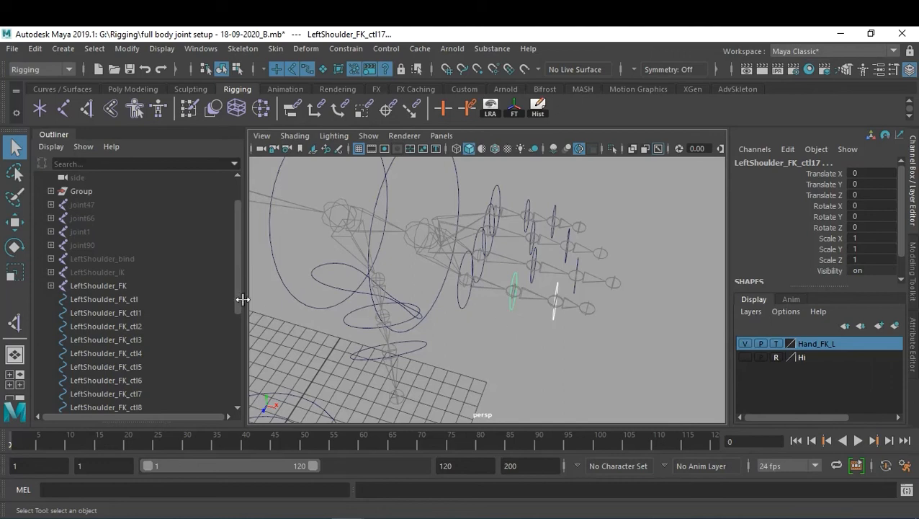
left_click_drag(238, 295, 233, 365)
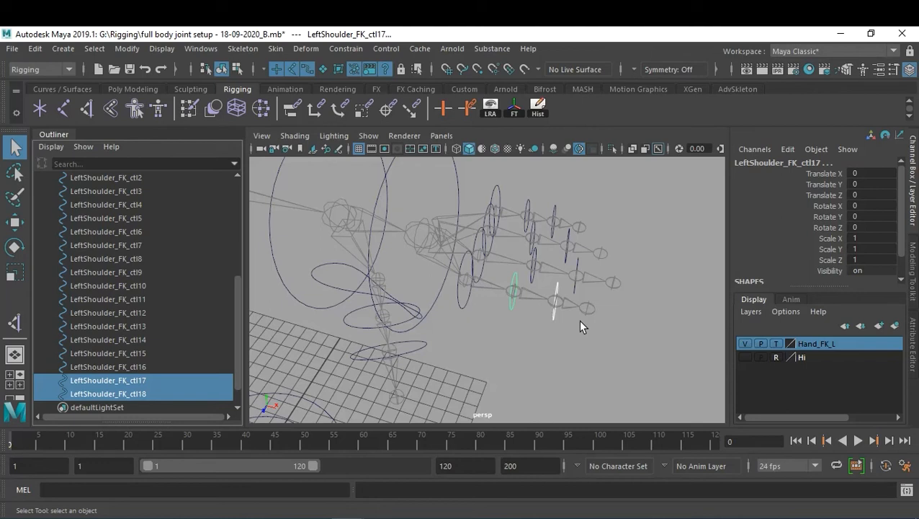
key("p")
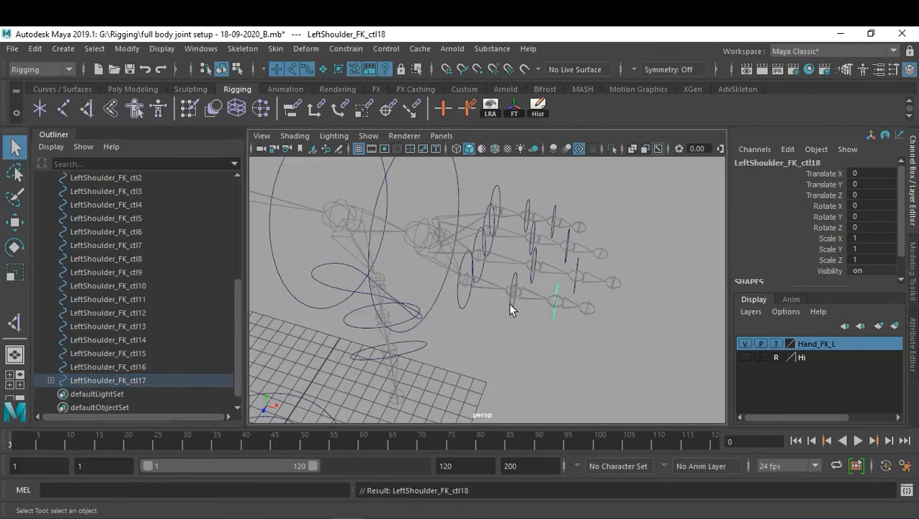
left_click(122, 379)
left_click(51, 379)
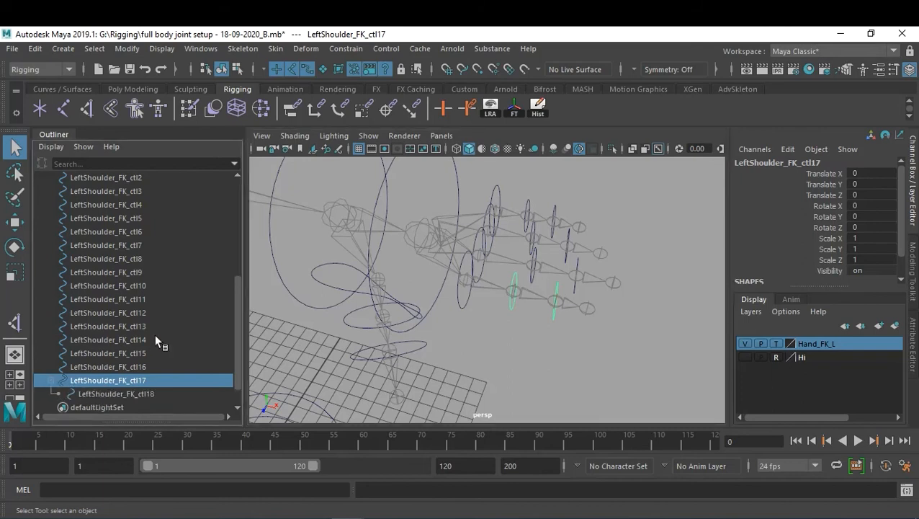
scroll(159, 345, "down", 2)
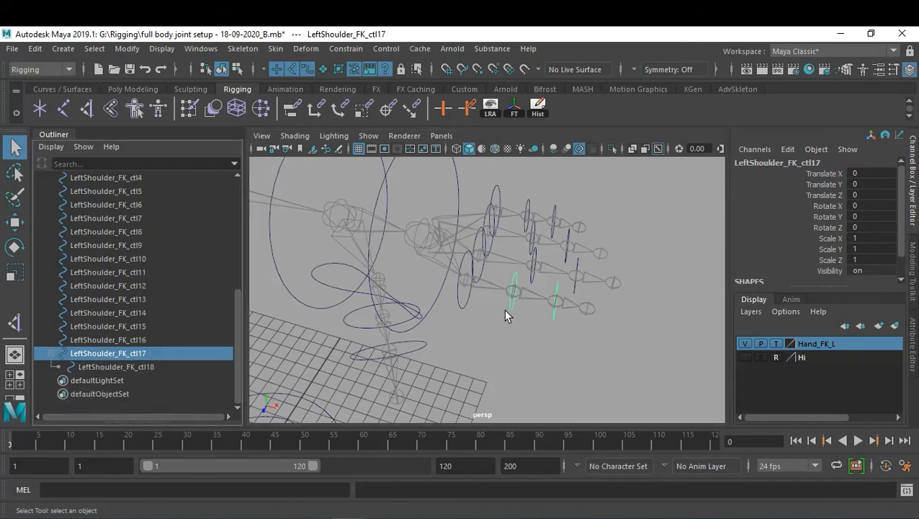
Step: Try parenting LeftShoulder_FK_ctl17 under LeftShoulder_FK_ctl16, expand the chain to check it and clear the selection
left_click(457, 300, "shift")
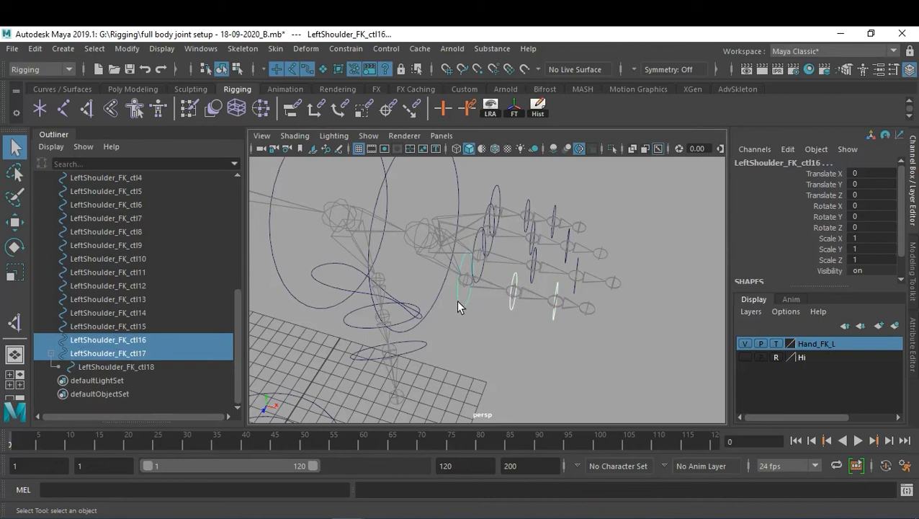
key("p")
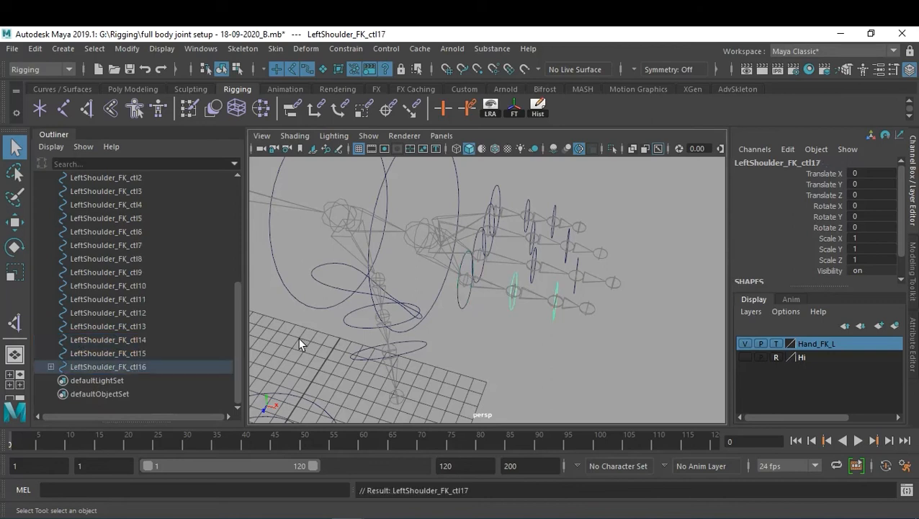
left_click(50, 367)
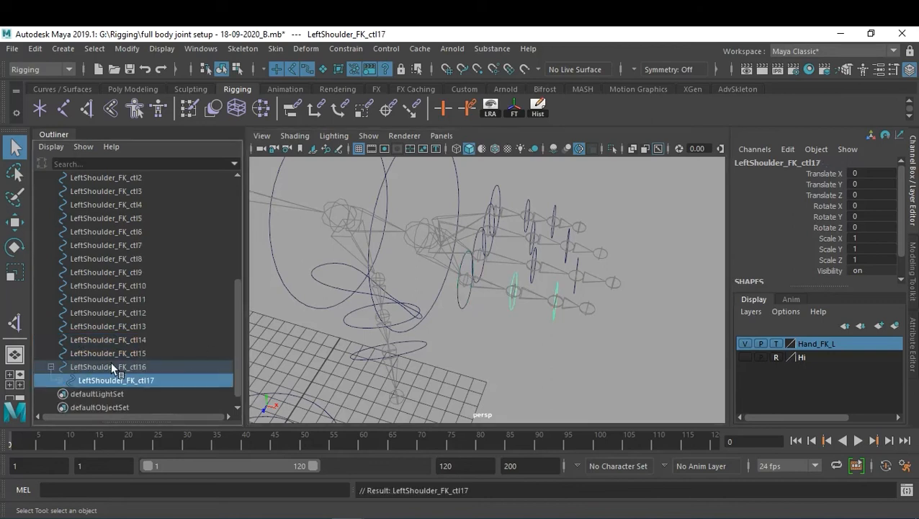
left_click(59, 380)
scroll(87, 367, "down", 1)
left_click(108, 339)
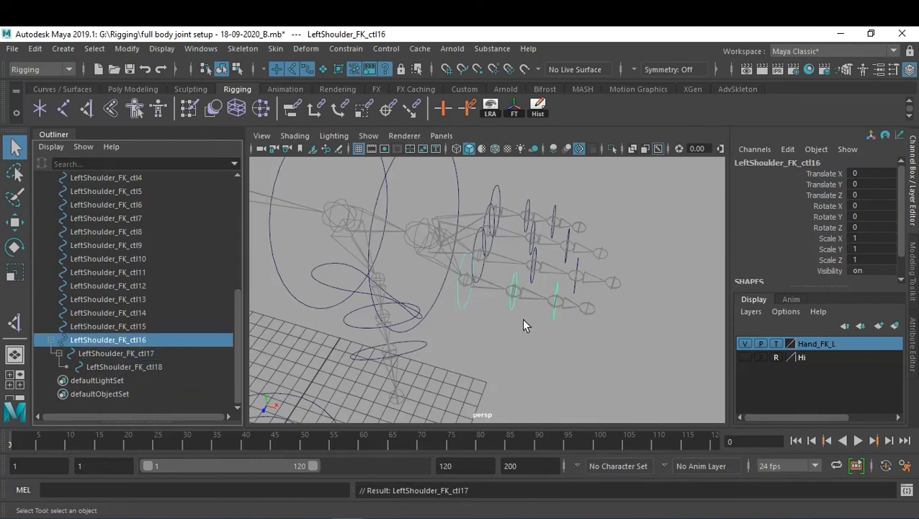
left_click(614, 316)
Step: Try parenting LeftShoulder_FK_ctl14 under LeftShoulder_FK_ctl13, and LeftShoulder_FK_ctl13 under LeftShoulder_FK_ctl12
scroll(579, 328, "up", 4)
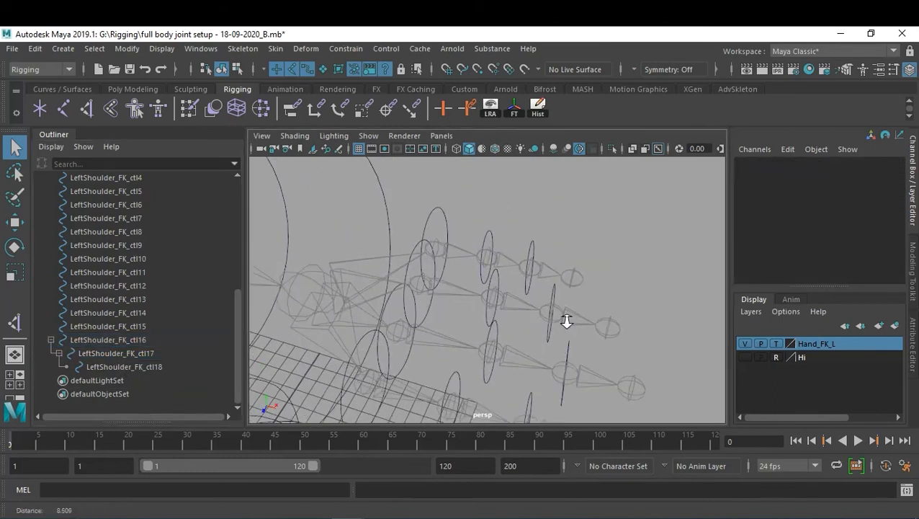
middle_click_drag(531, 338, 558, 281, "alt")
left_click_drag(570, 331, 546, 342, "alt")
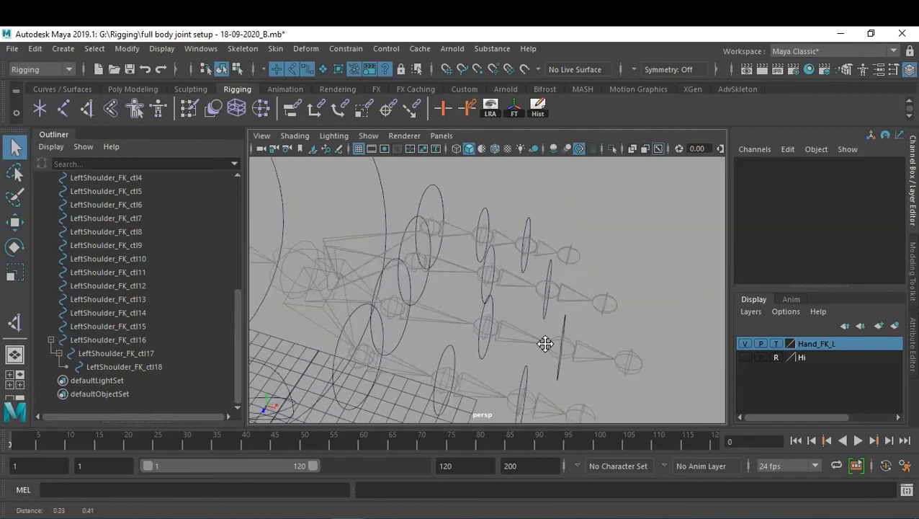
left_click(558, 355)
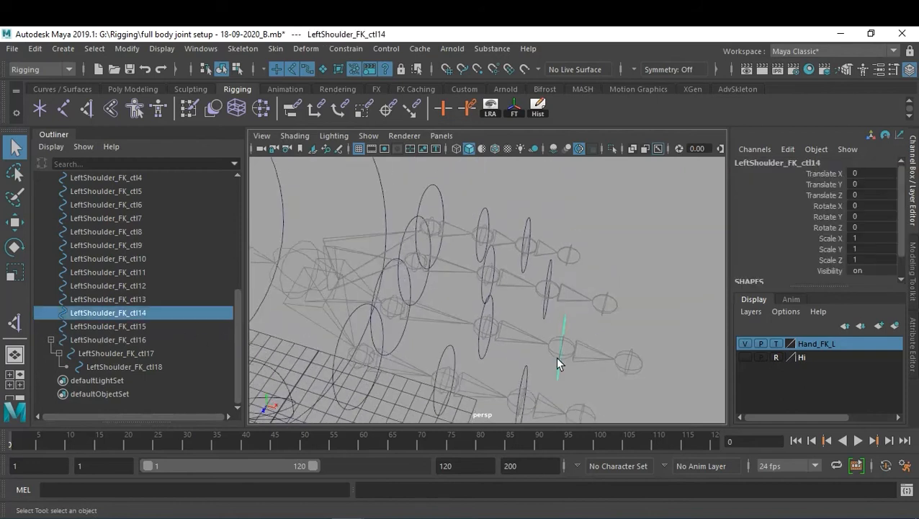
left_click(479, 351, "shift")
key("p")
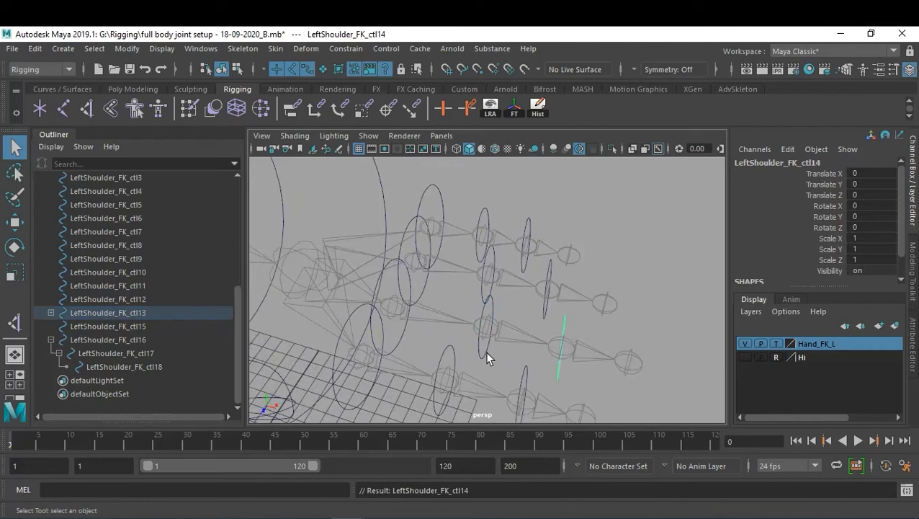
left_click(485, 351)
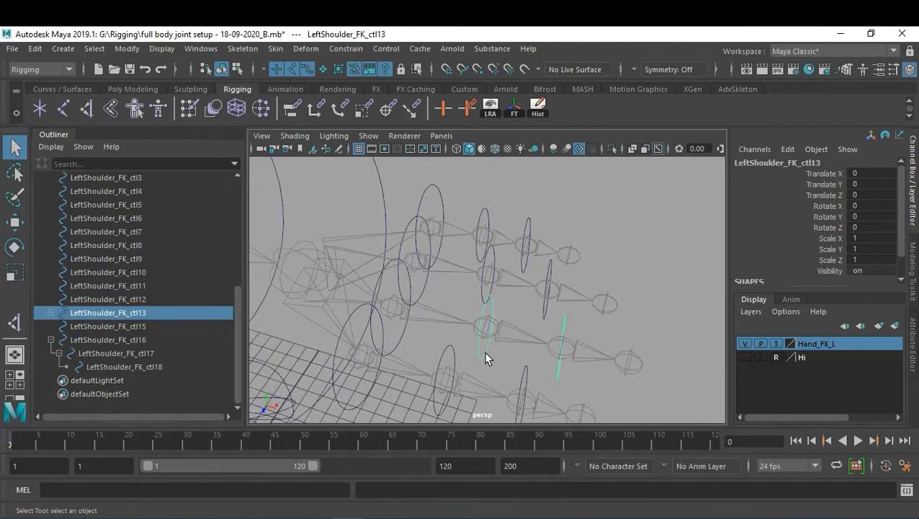
left_click(402, 329, "shift")
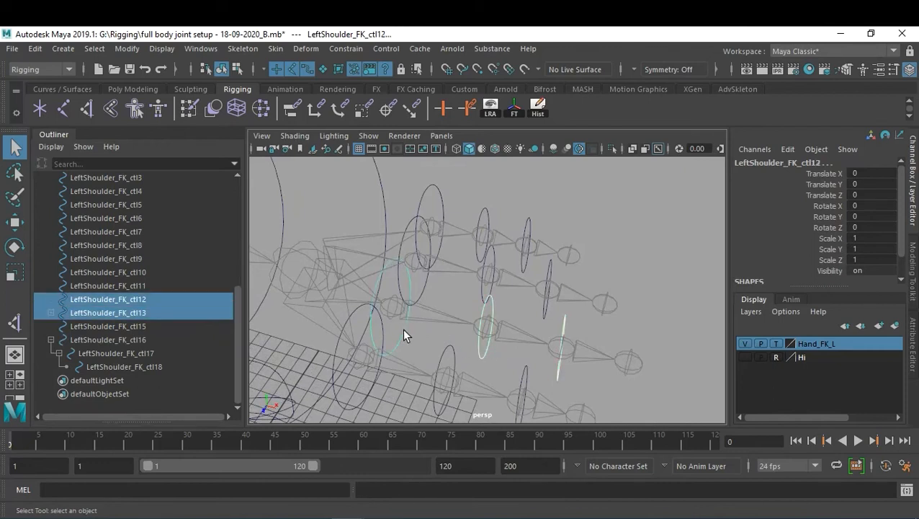
key("p")
left_click_drag(565, 317, 556, 297, "alt")
left_click(507, 371)
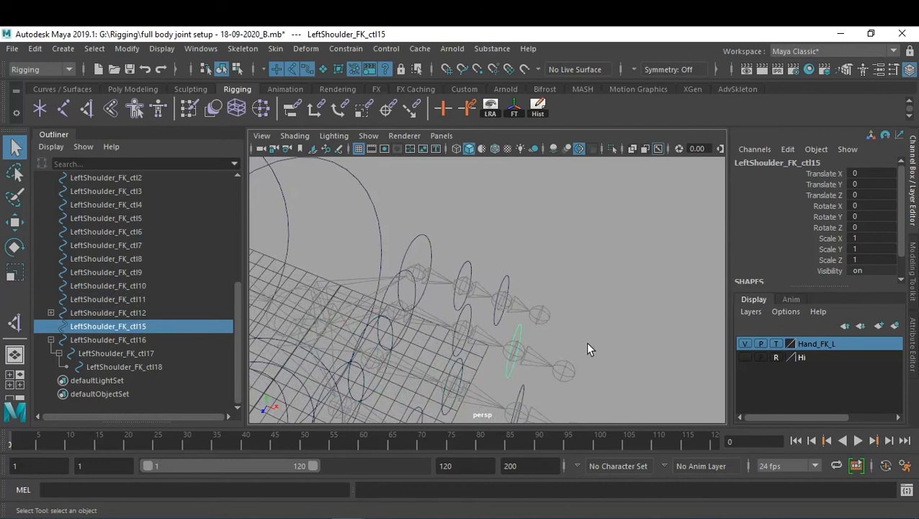
left_click_drag(609, 344, 591, 311, "alt")
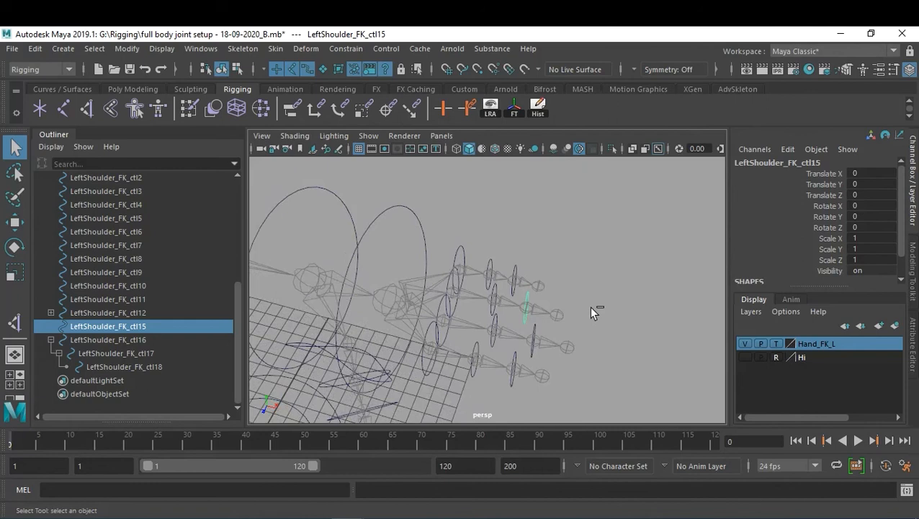
mouse_move(617, 314)
left_mouse_down("alt")
mouse_move(648, 339)
mouse_move(638, 338)
mouse_move(630, 331)
mouse_move(653, 333)
mouse_move(605, 317)
left_mouse_up("alt")
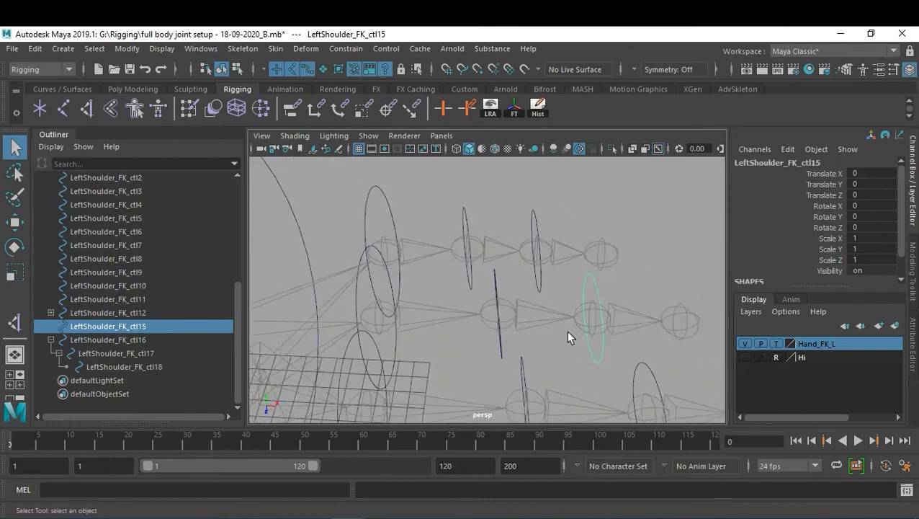
left_click_drag(595, 349, 531, 301, "alt")
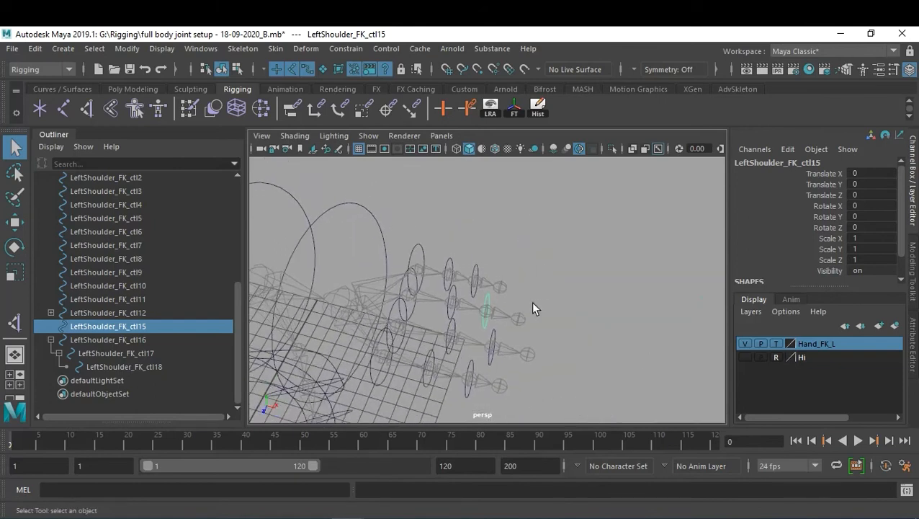
Step: Undo all the parenting done between the finger control circles
key("ctrl+z")
key("ctrl+z")
key("ctrl+z")
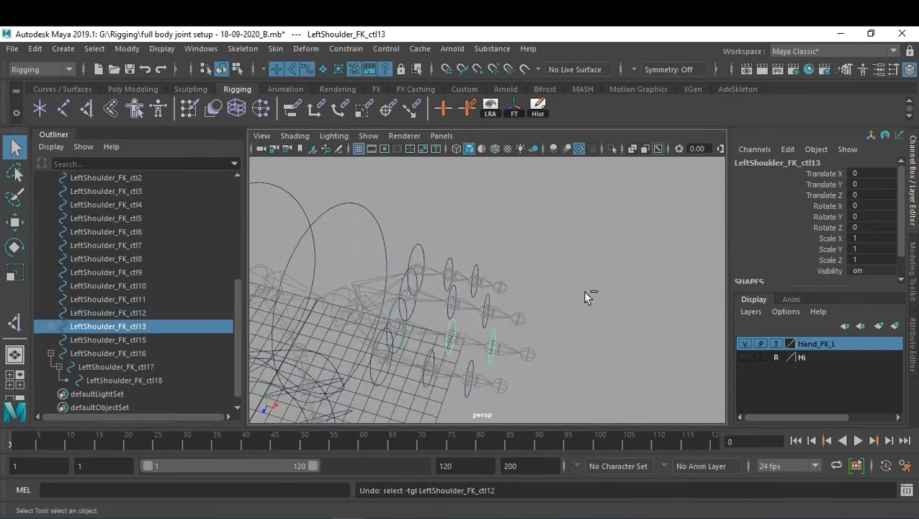
key("ctrl+z")
key("ctrl+z")
key("ctrl+z")
key("ctrl+z")
key("ctrl+z")
key("ctrl+z")
key("ctrl+z")
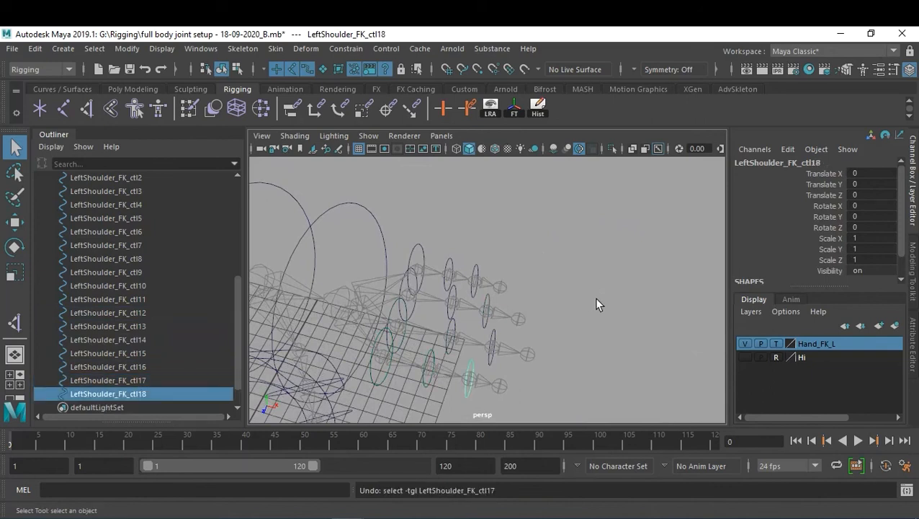
key("ctrl+z")
key("ctrl+z")
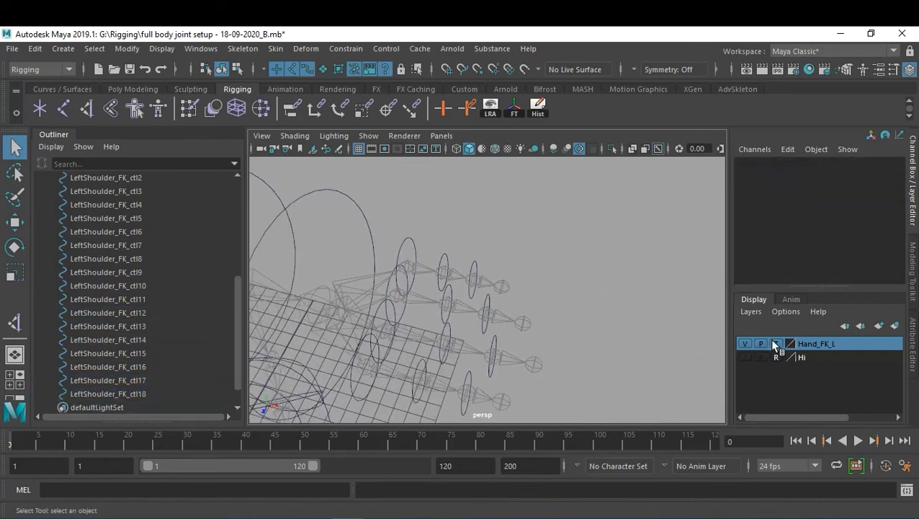
Step: Set the Hand_FK_L layer's display type back to normal
left_click(775, 344)
left_click(775, 344)
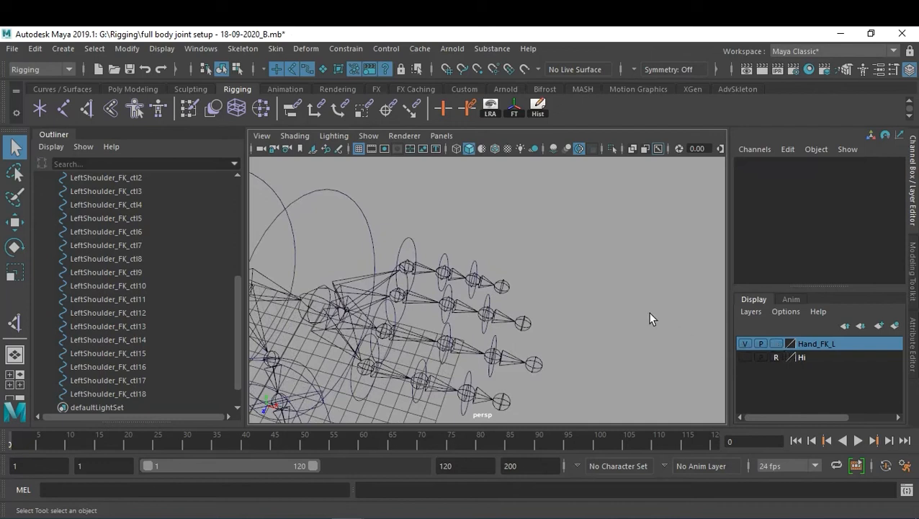
scroll(643, 329, "up", 3)
scroll(641, 331, "down", 1)
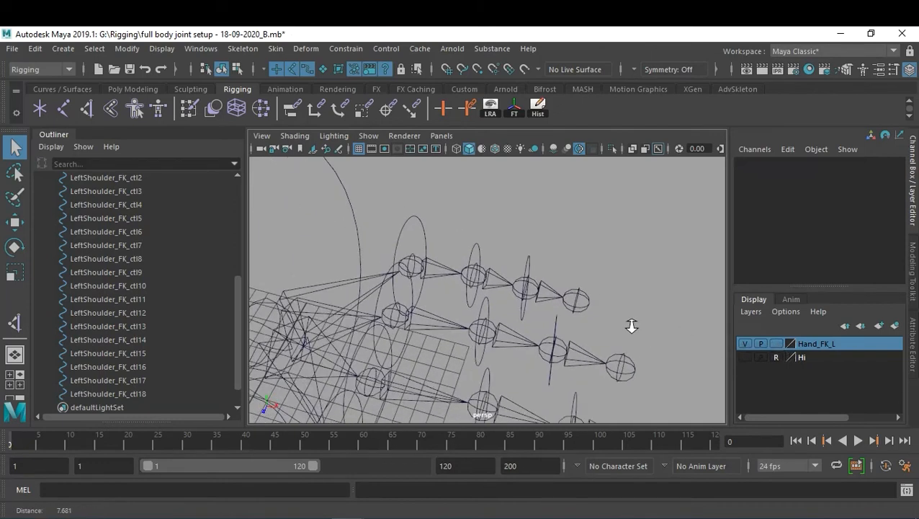
Step: Orient-constrain LeftShoulder_FK_ctl9 to the LeftPinkyFinger_FK joint at its centre and clear the selection
left_click(521, 310)
left_click(543, 294)
left_click(533, 308)
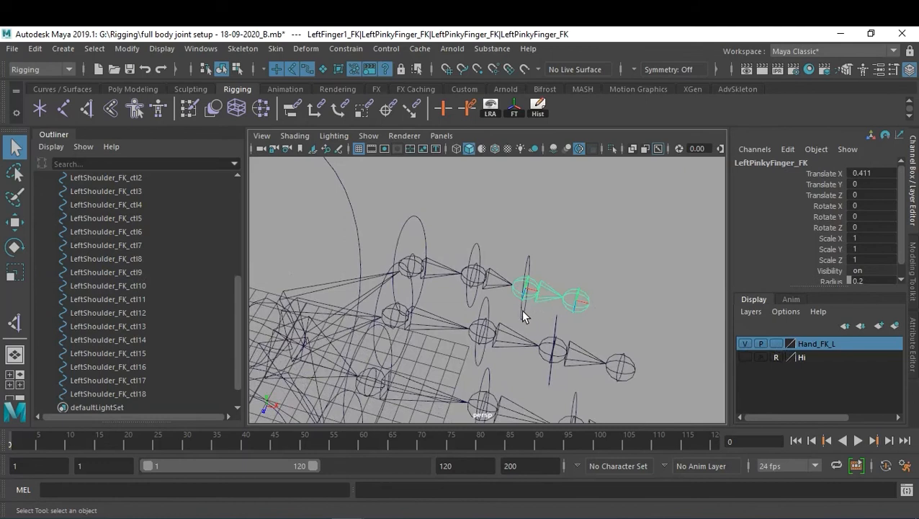
left_click(521, 309)
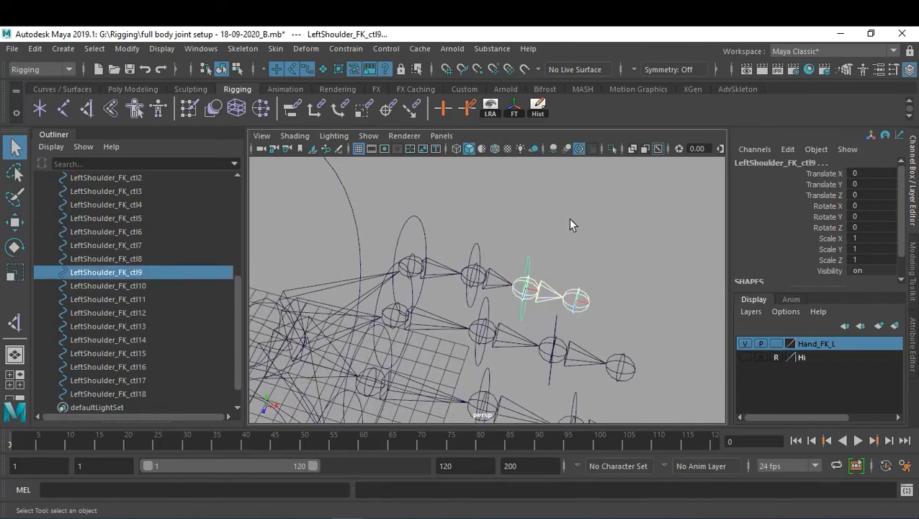
left_click(346, 49)
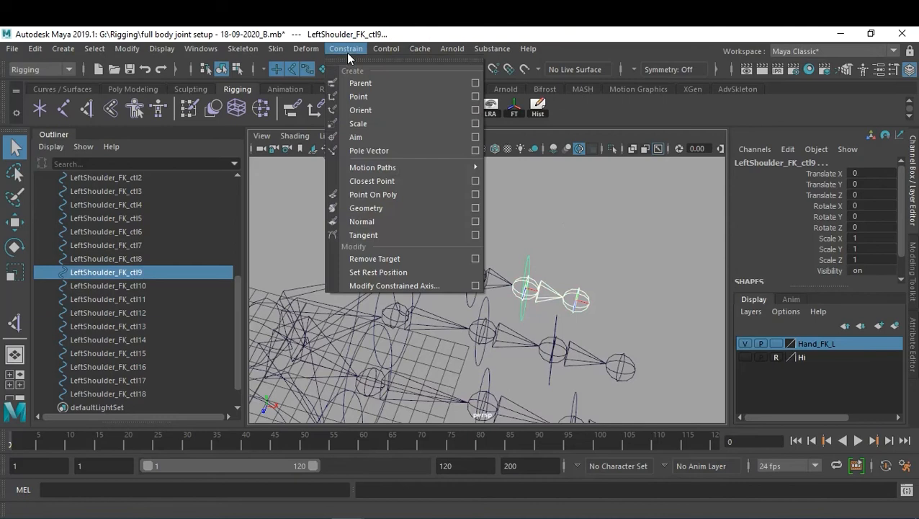
left_click(443, 112)
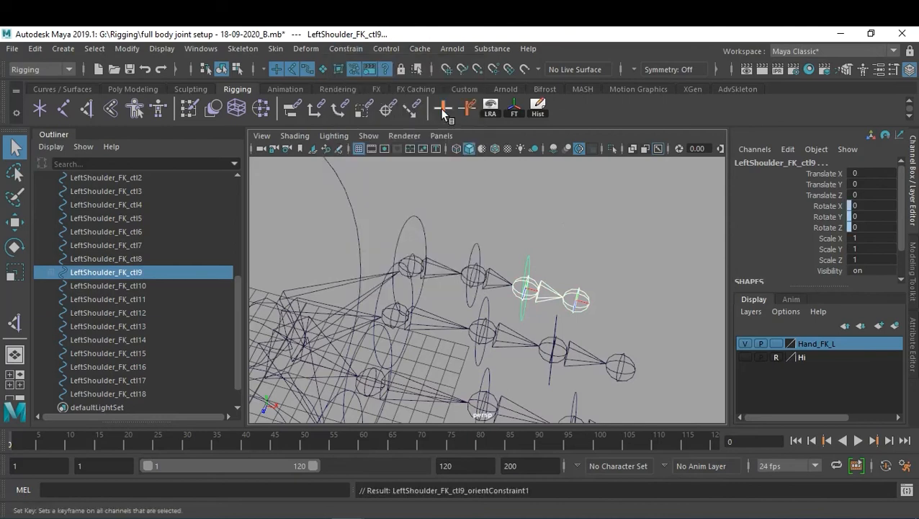
left_click(654, 232)
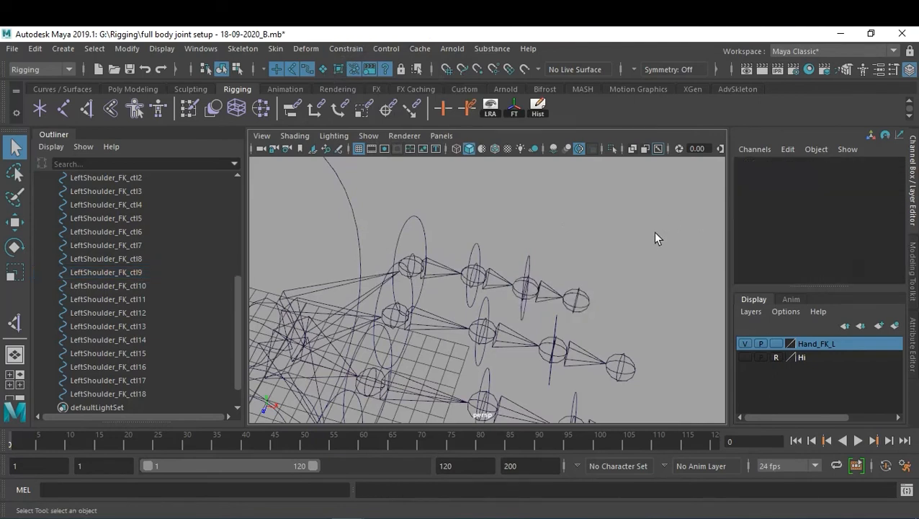
Step: Try orient-constraining LeftShoulder_FK_ctl9 to the LeftPinkyFinger_FK joint it surrounds, then clear the selection
left_click(530, 297)
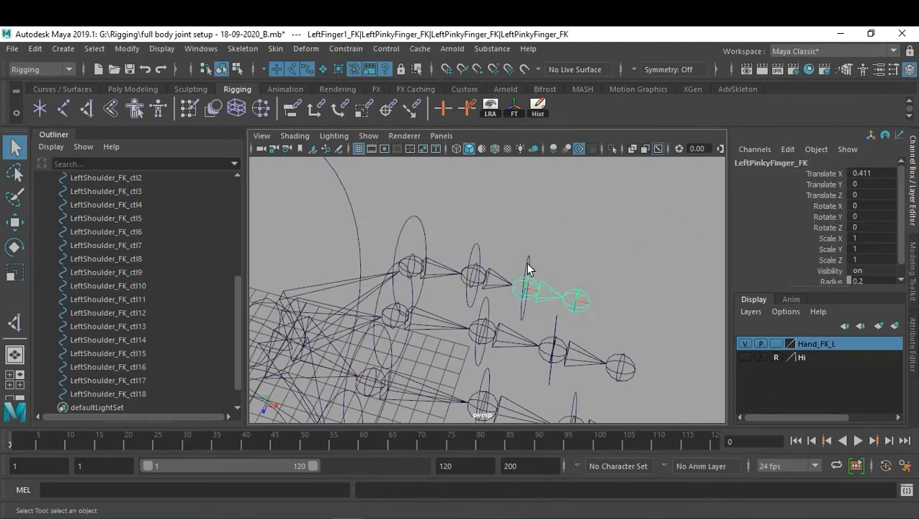
left_click(345, 49)
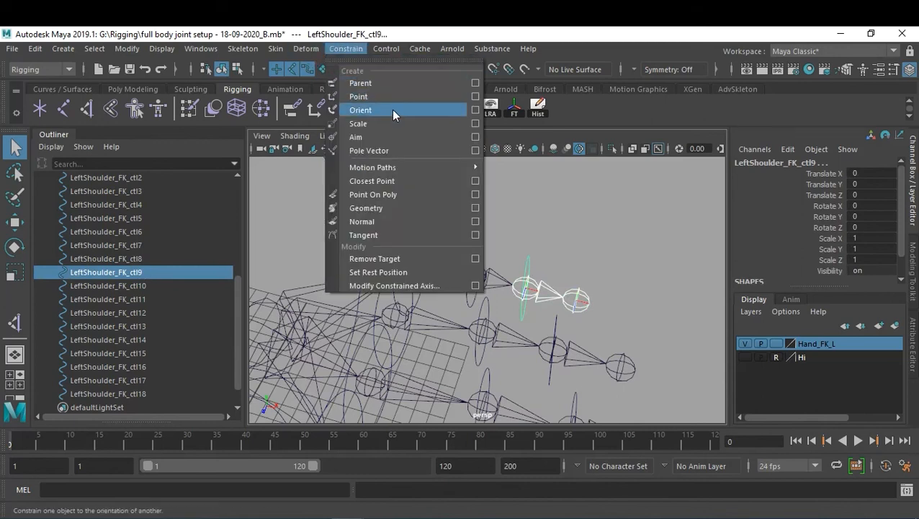
left_click(394, 111)
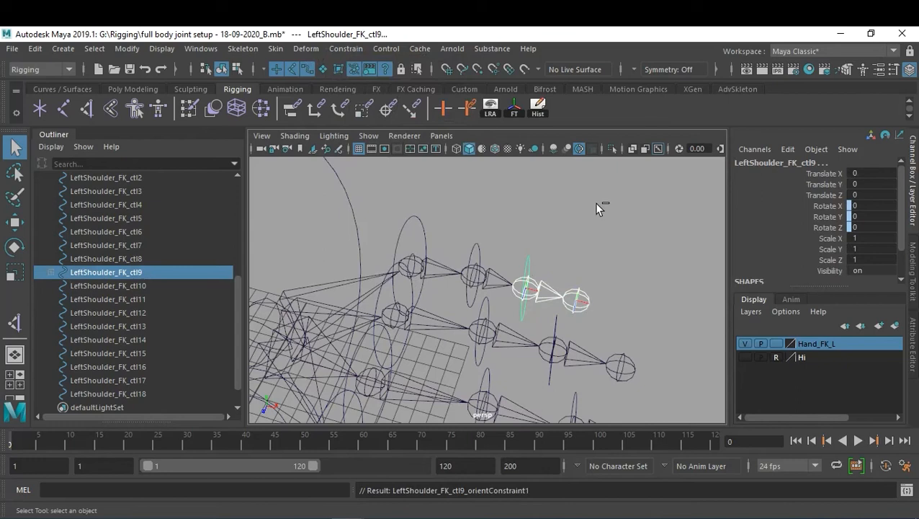
left_click(619, 216)
Step: Rotate LeftShoulder_FK_ctl9 on the pinky finger by about 30.5 degrees around Y and clear the selection
middle_click_drag(599, 250, 474, 275, "alt")
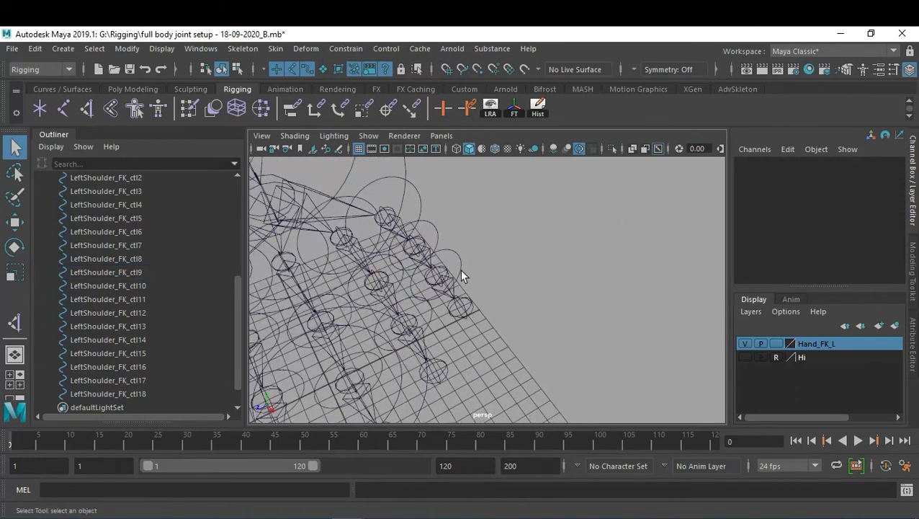
left_click(460, 268)
left_click_drag(464, 273, 547, 301, "alt")
left_click(576, 272)
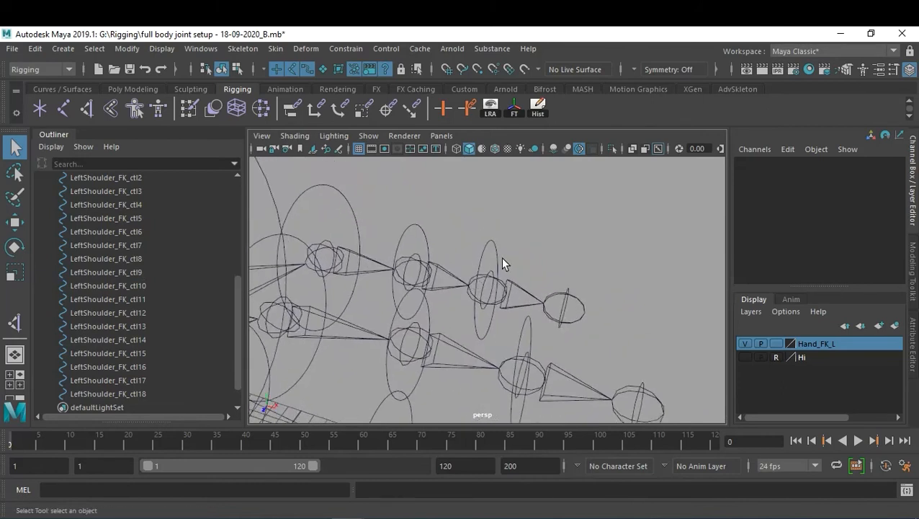
left_click(497, 257)
key("e")
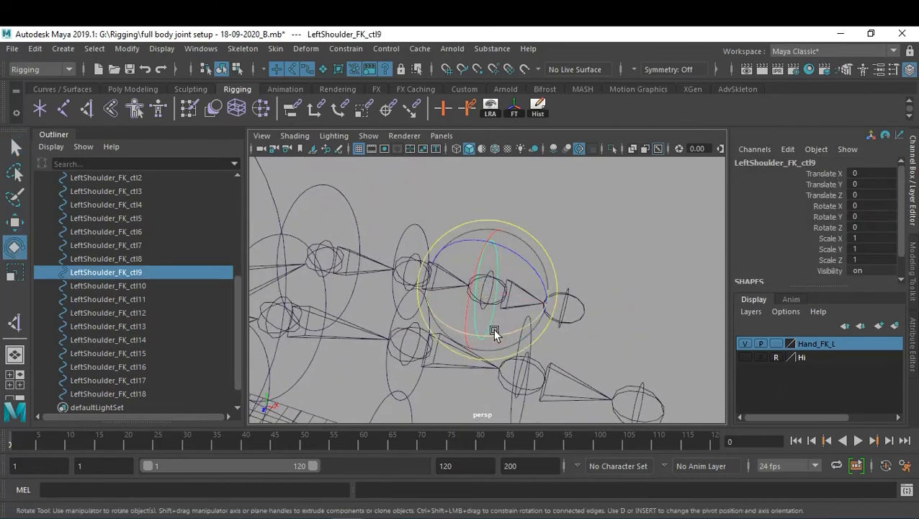
left_click_drag(492, 334, 527, 335)
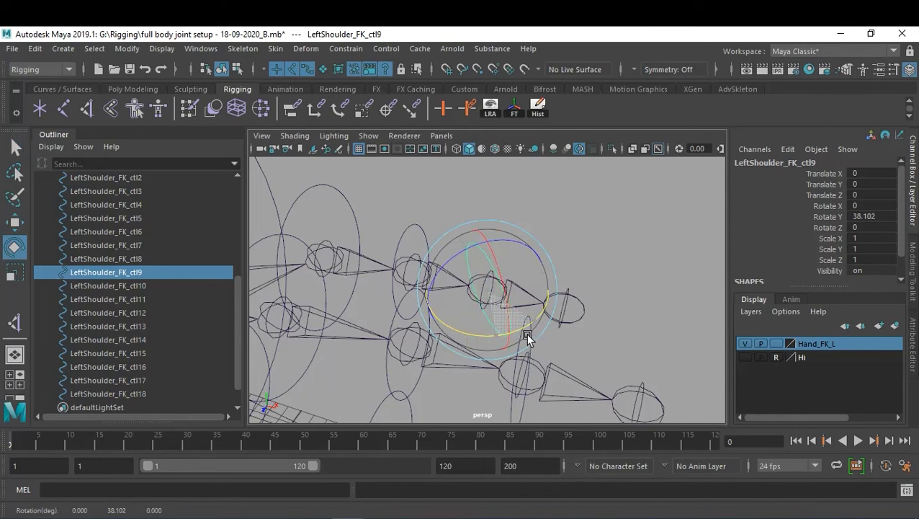
left_click(587, 258)
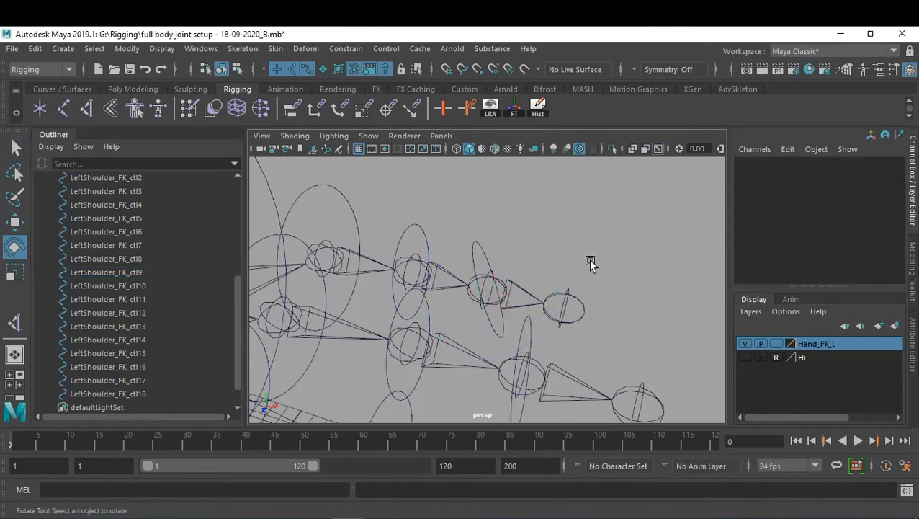
Step: Reset the Orient Constraint options and orient-constrain LeftShoulder_FK_ctl9 to its LeftPinkyFinger_FK joint without maintaining the offset
left_click(504, 287)
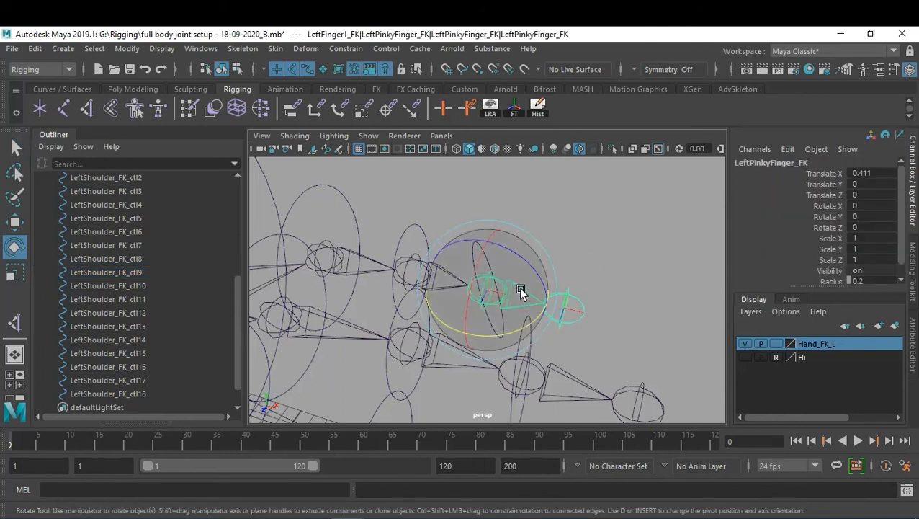
key("q")
left_click(485, 255)
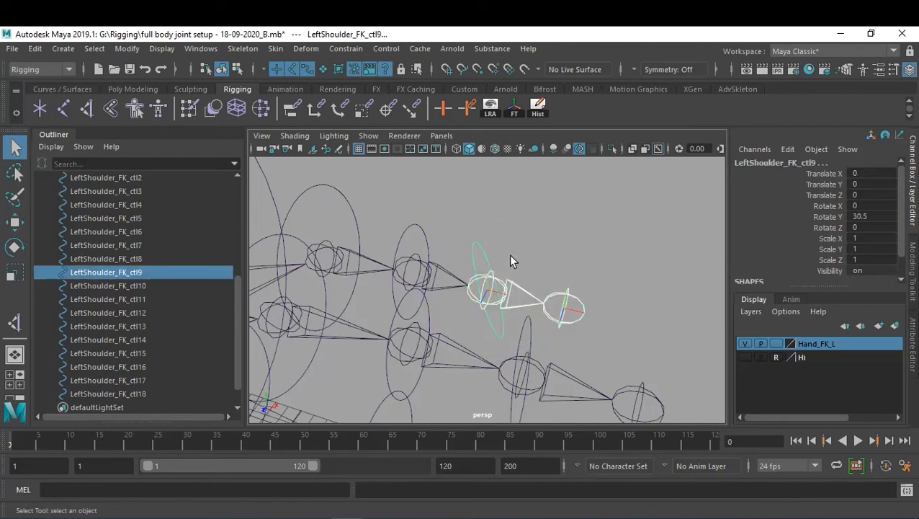
left_click(343, 50)
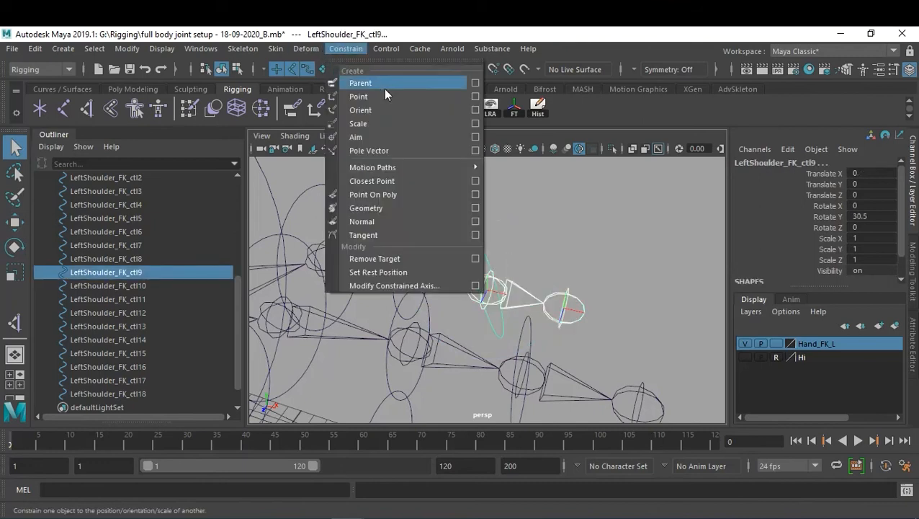
left_click(473, 111)
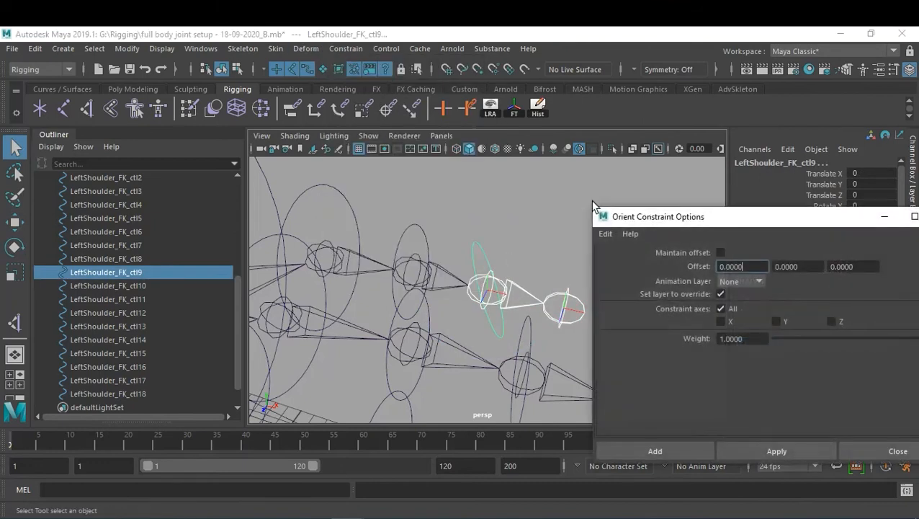
left_click(610, 233)
left_click(635, 261)
left_click(795, 451)
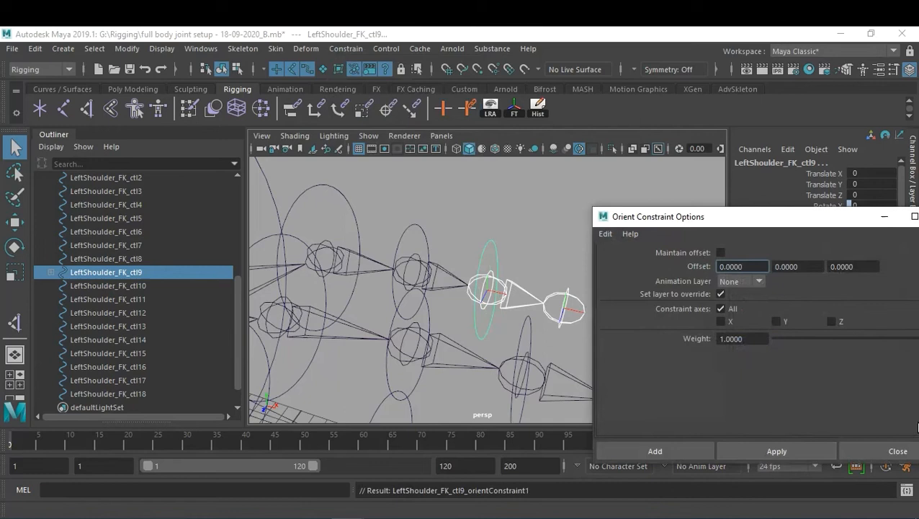
left_click(897, 451)
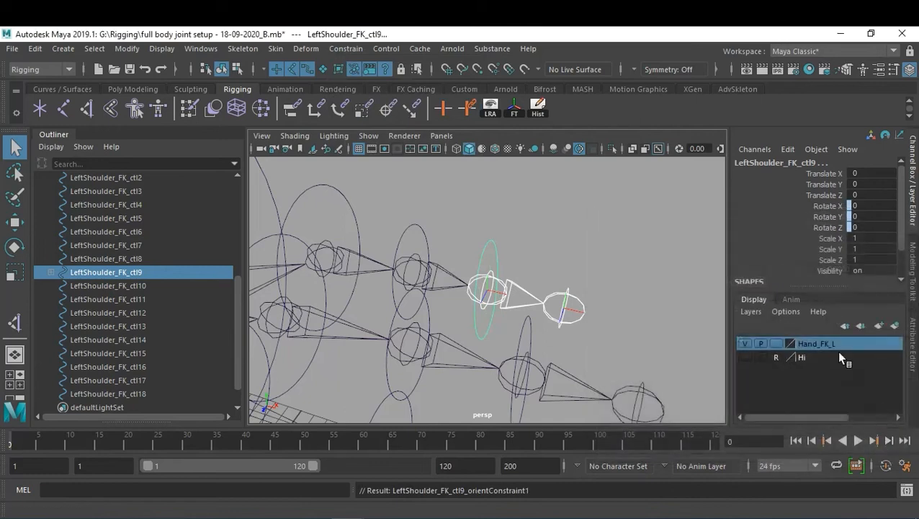
left_click(638, 271)
Step: Orient-constrain LeftShoulder_FK_ctl15 and LeftShoulder_FK_ctl11 to the LeftRingFinger_FK joints they surround
left_click_drag(612, 277, 508, 345, "alt")
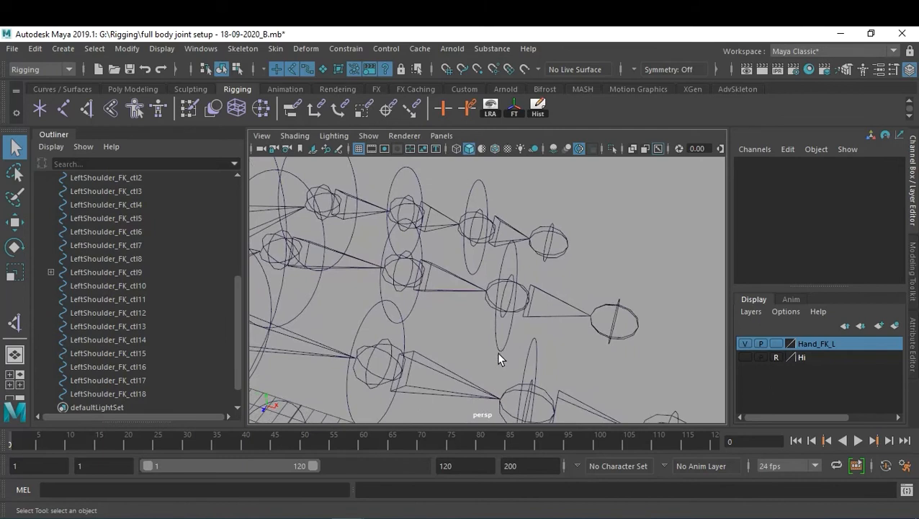
left_click(499, 350)
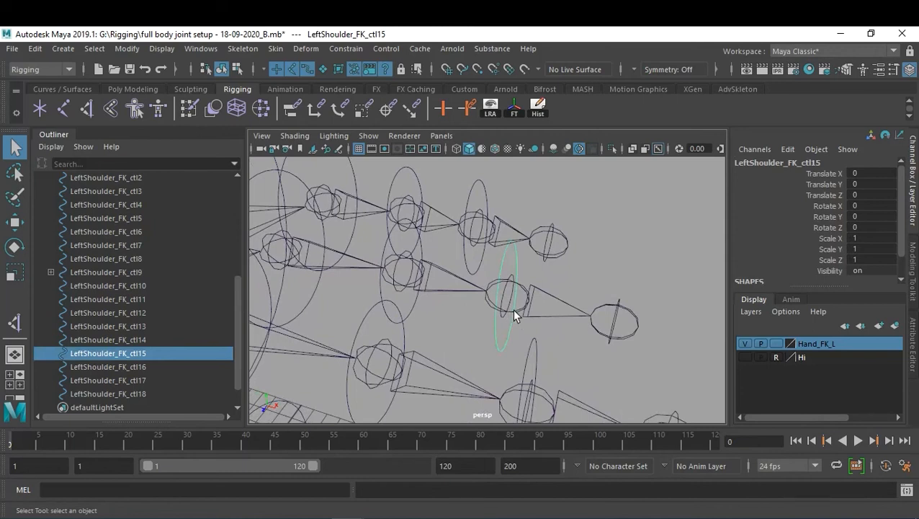
left_click(514, 315)
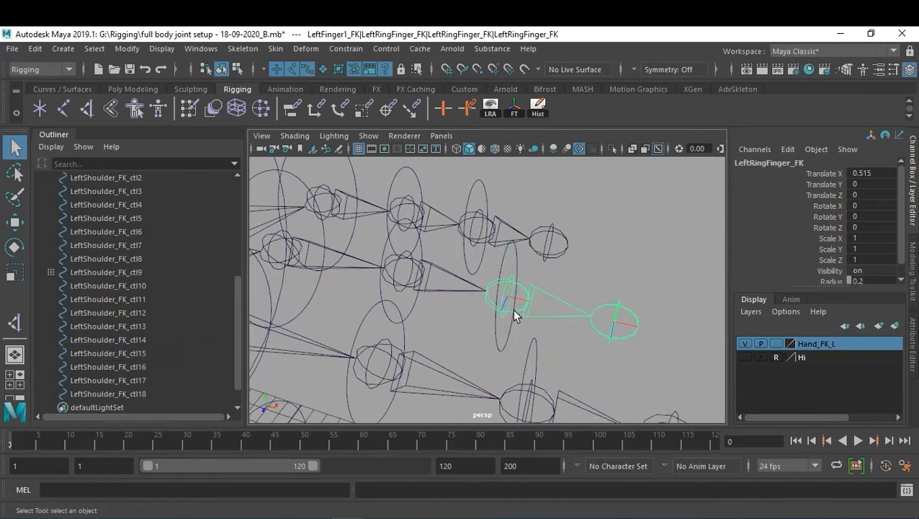
left_click(497, 345)
key("g")
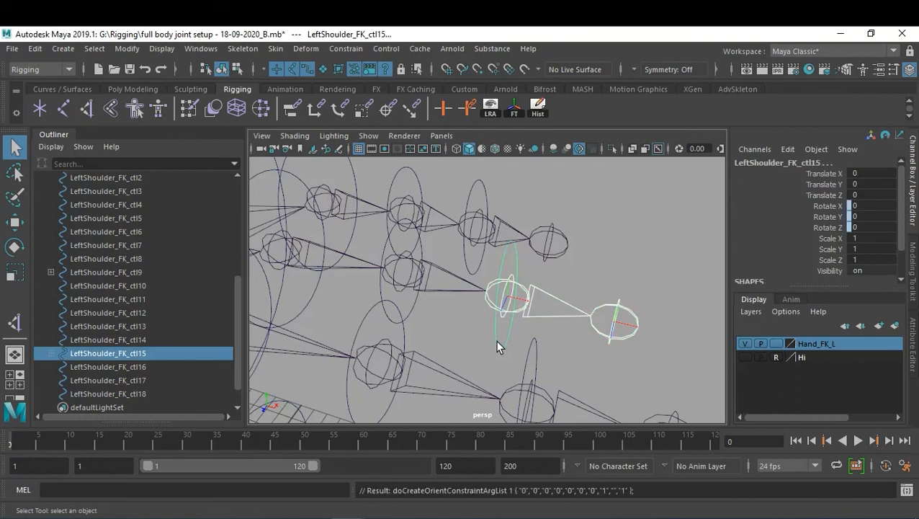
left_click(411, 287)
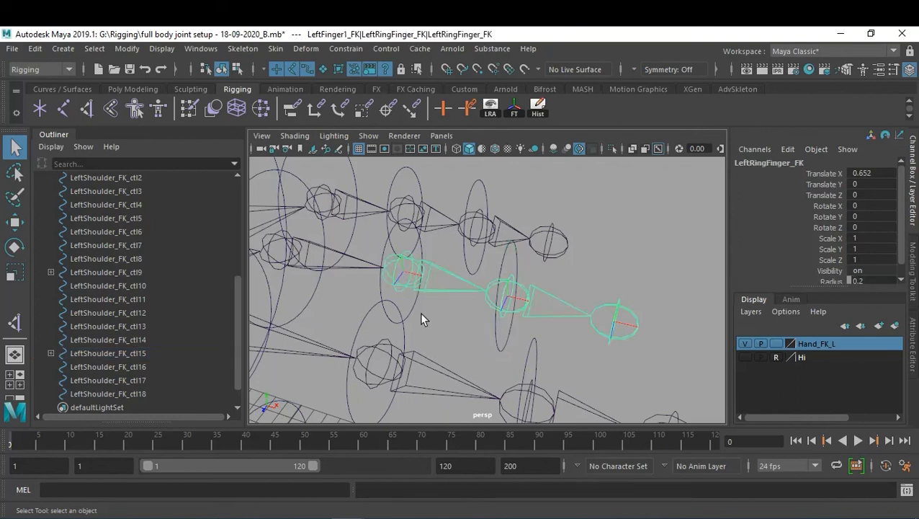
left_click(412, 317, "shift")
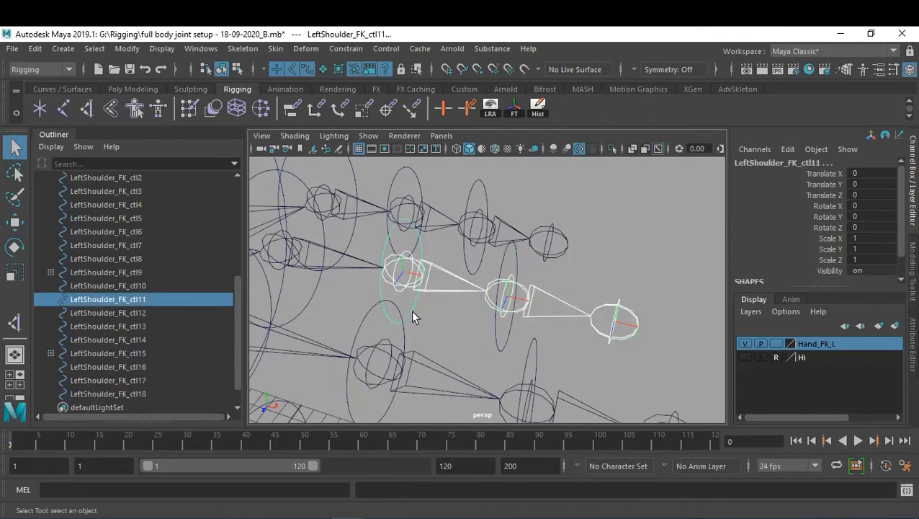
key("g")
Step: Delete the orient constraints under LeftShoulder_FK_ctl9, LeftShoulder_FK_ctl11 and LeftShoulder_FK_ctl15
middle_click_drag(489, 337, 446, 281, "alt")
scroll(484, 286, "down", 2)
left_click_drag(523, 338, 513, 322, "alt")
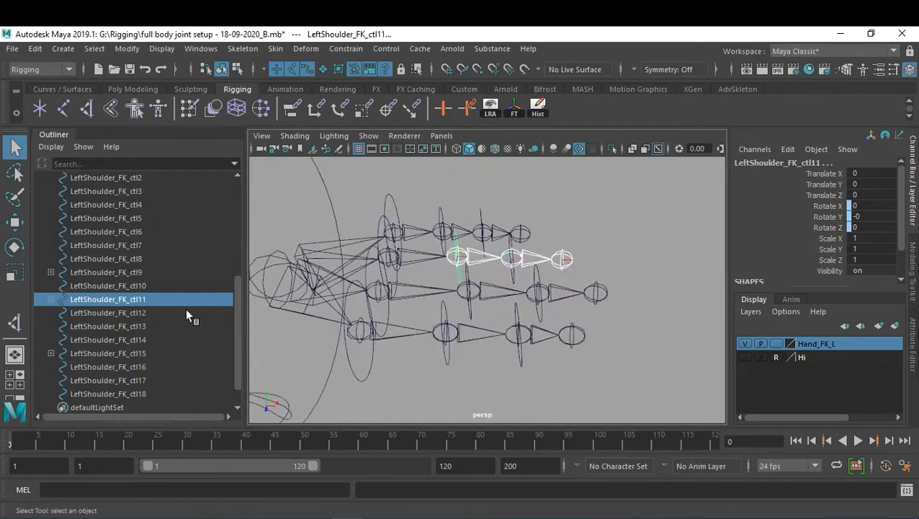
left_click(50, 272)
left_click(126, 286)
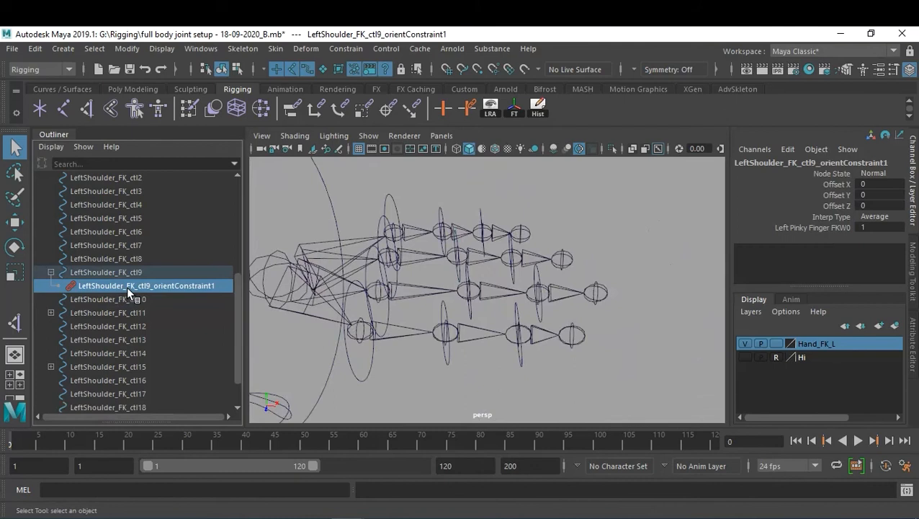
key("Delete")
left_click(51, 298)
left_click(99, 312)
key("Delete")
left_click(51, 353)
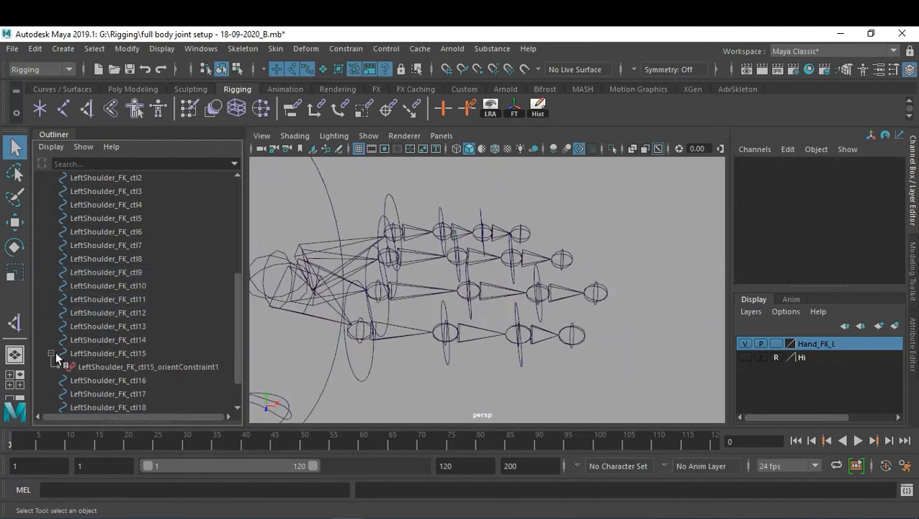
left_click(127, 367)
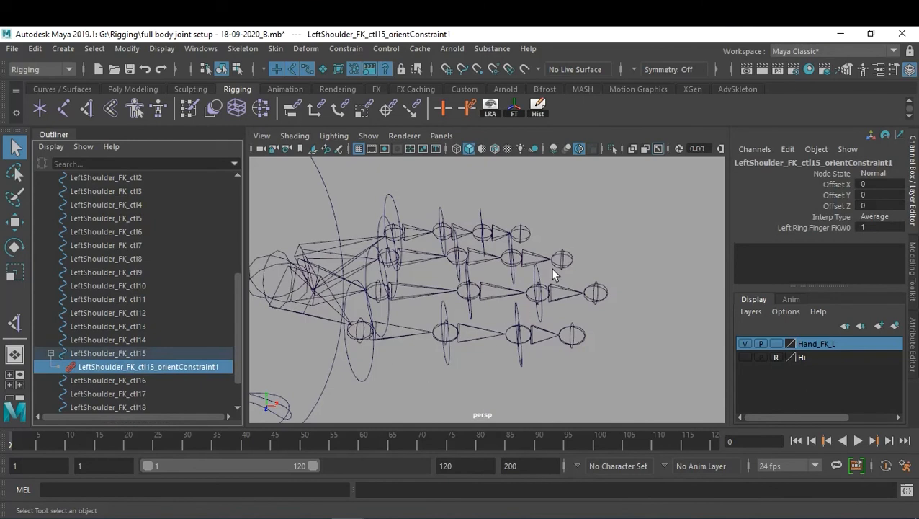
key("Delete")
Step: Parent LeftShoulder_FK_ctl18 under LeftShoulder_FK_ctl17 and LeftShoulder_FK_ctl17 under LeftShoulder_FK_ctl16, then expand the hierarchy to check it
left_click_drag(597, 321, 550, 314, "alt")
right_click_drag(550, 314, 616, 326, "alt")
left_click_drag(616, 325, 625, 317, "alt")
middle_click_drag(625, 317, 632, 313, "alt")
left_click_drag(632, 313, 611, 303, "alt")
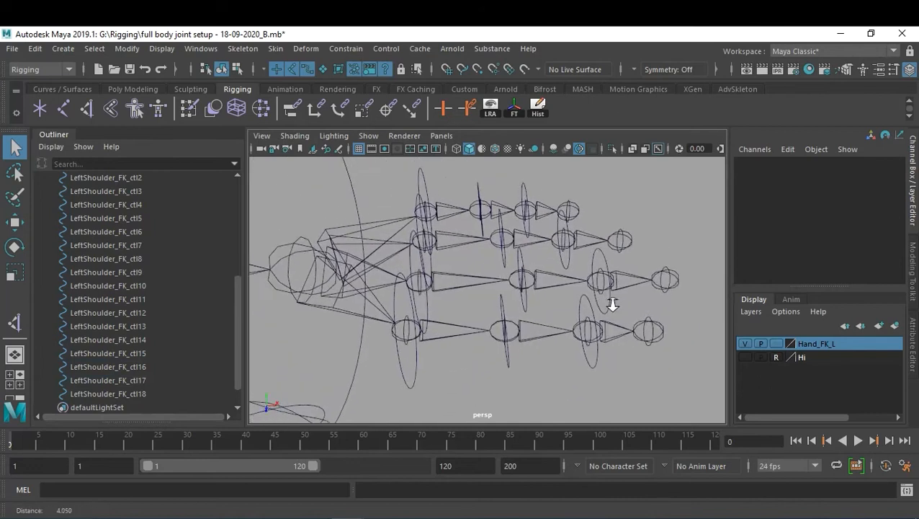
left_click(592, 365)
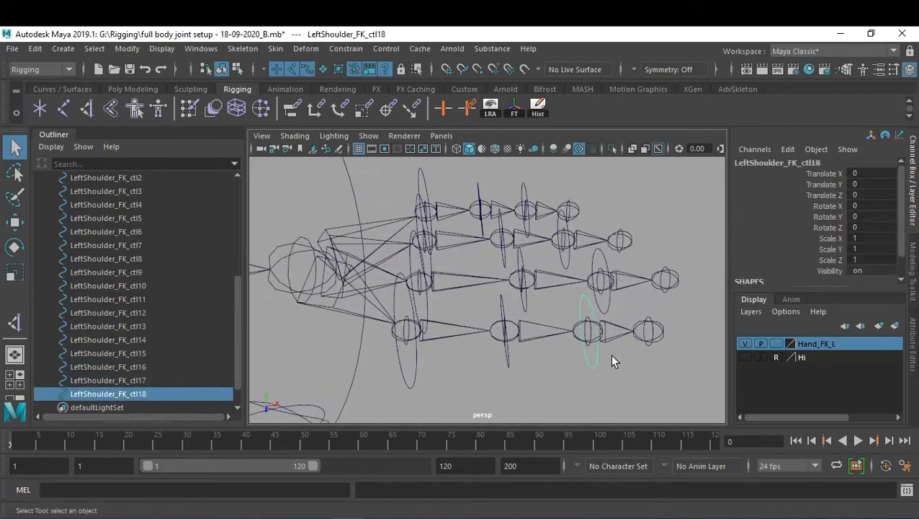
left_click(508, 365, "shift")
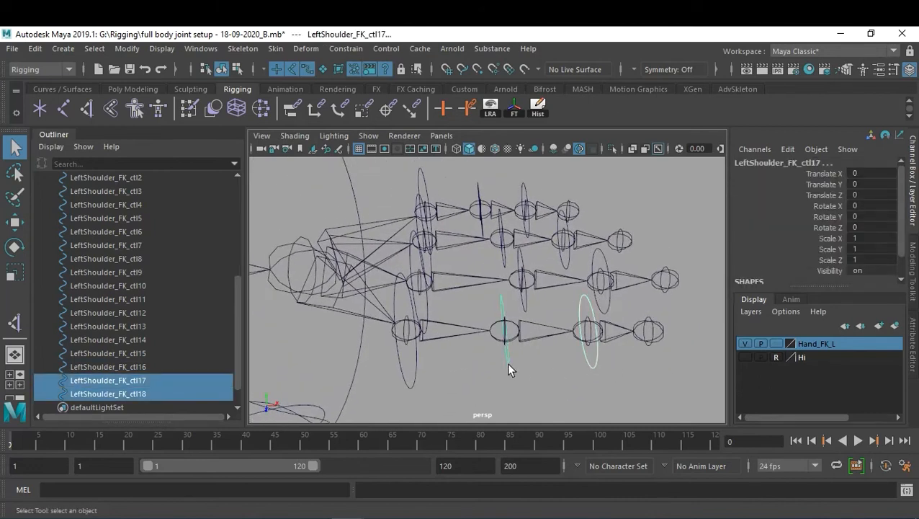
key("p")
left_click(415, 375, "shift")
key("p")
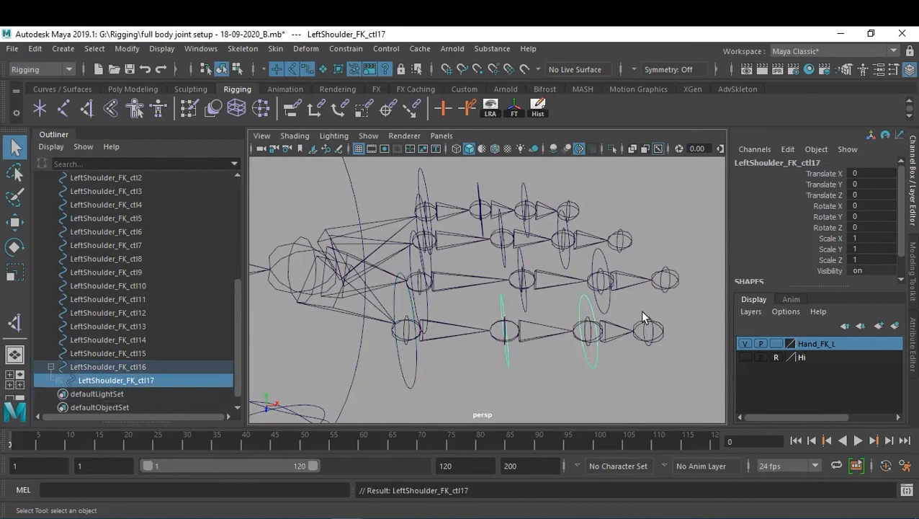
left_click(413, 375)
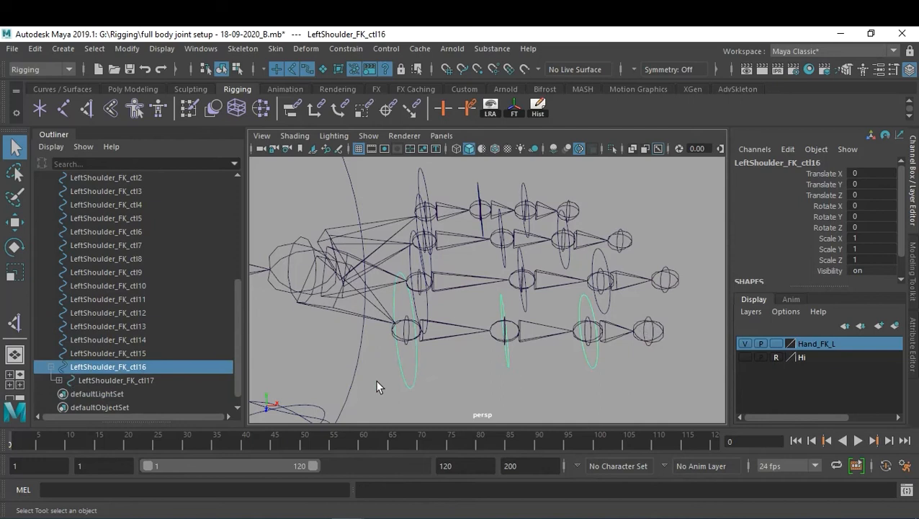
left_click(52, 365, "shift")
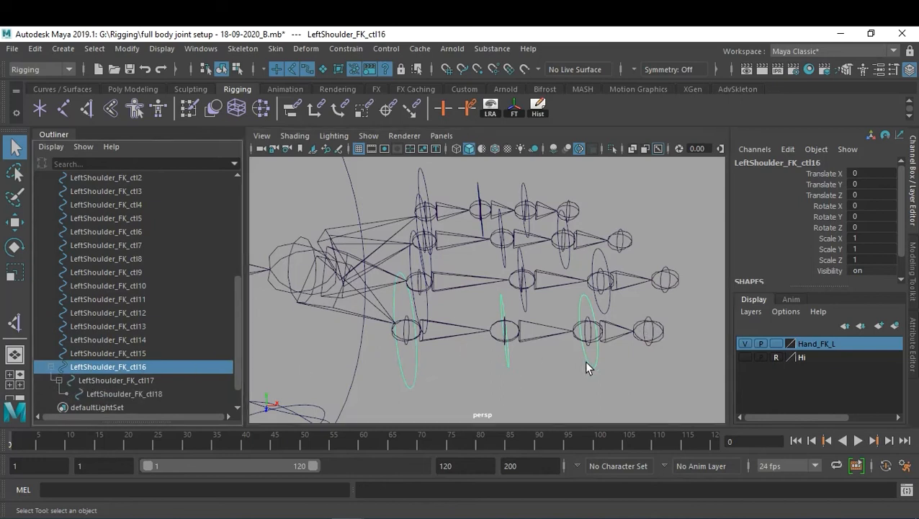
Step: Parent LeftShoulder_FK_ctl14 under LeftShoulder_FK_ctl13 and LeftShoulder_FK_ctl13 under LeftShoulder_FK_ctl12, then clear the selection
left_click(610, 299)
left_click(609, 299)
left_click_drag(577, 299, 568, 319, "alt")
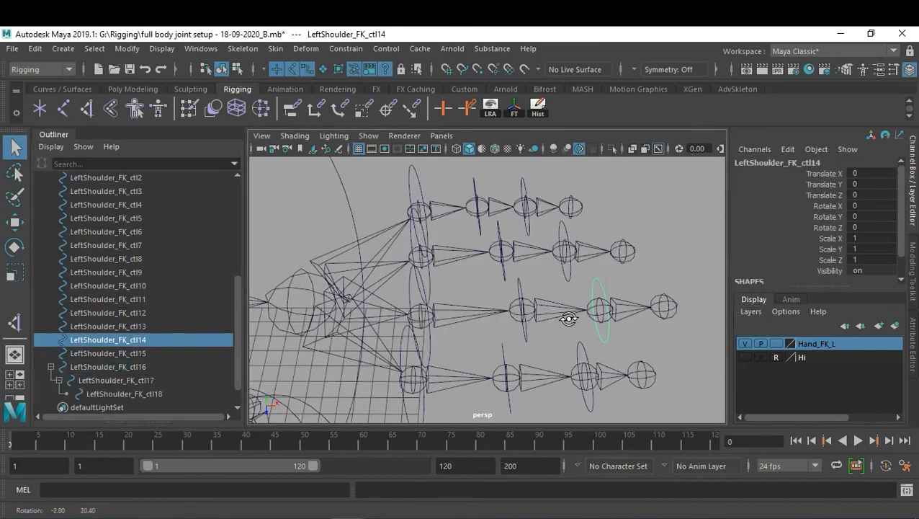
left_click(527, 334, "shift")
key("p")
left_click(528, 332)
left_click(526, 332)
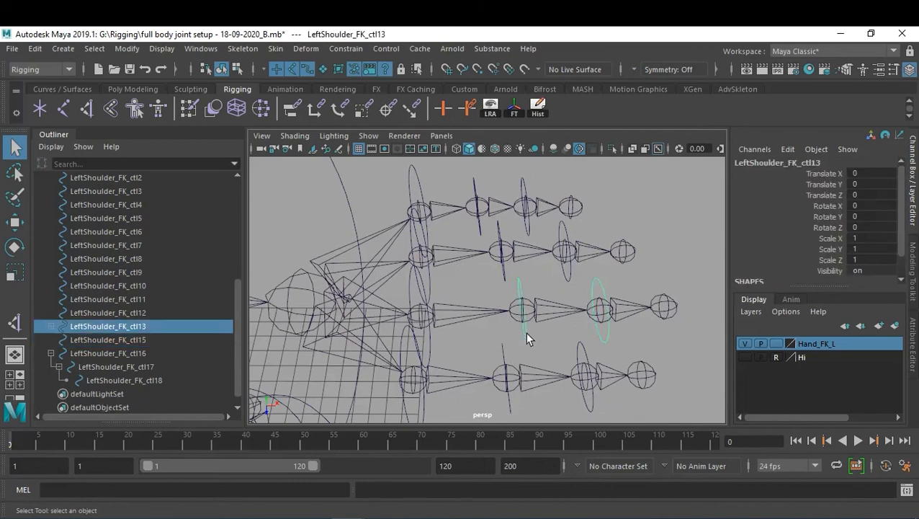
left_click(409, 295, "shift")
key("p")
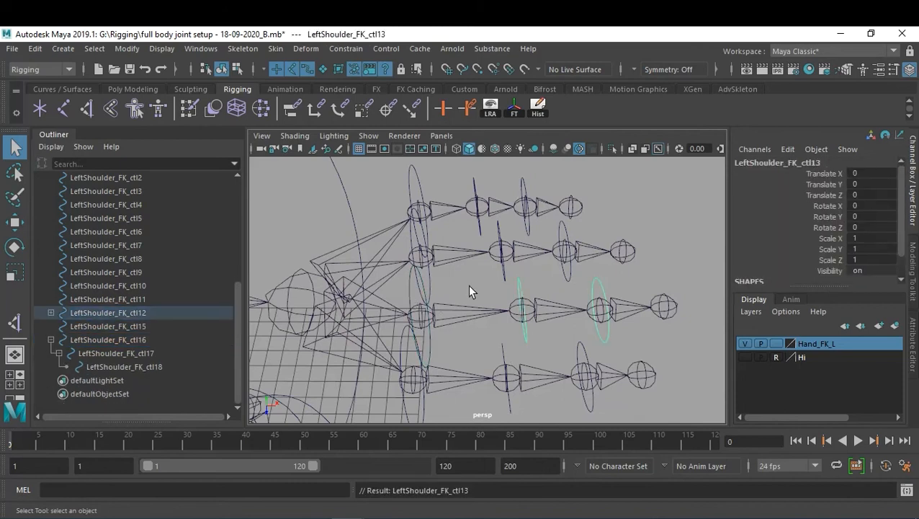
left_click(469, 292)
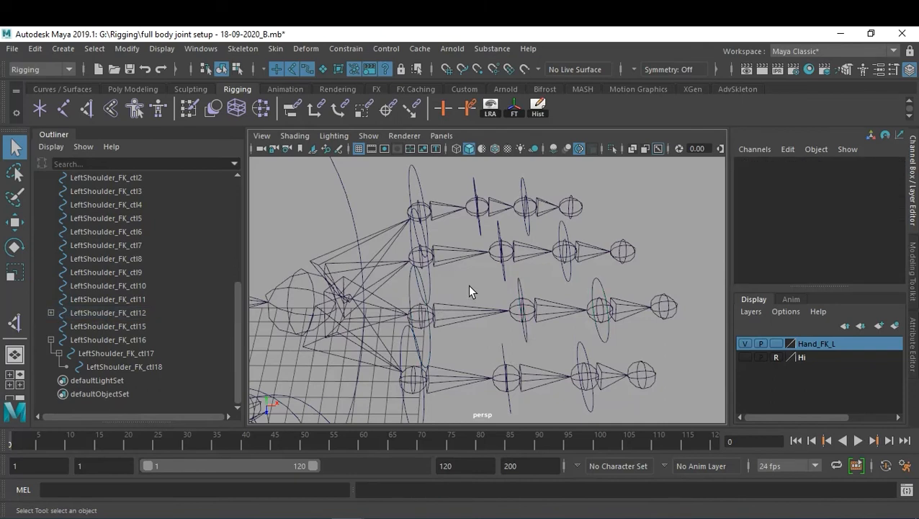
Step: Parent LeftShoulder_FK_ctl15 under LeftShoulder_FK_ctl11 and LeftShoulder_FK_ctl11 under LeftShoulder_FK_ctl10, then clear the selection
left_click(568, 268)
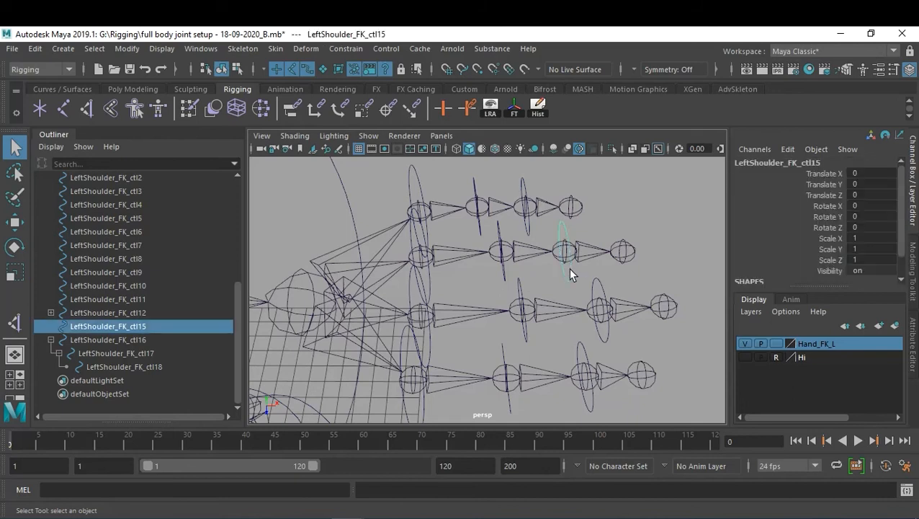
left_click(504, 269, "shift")
key("p")
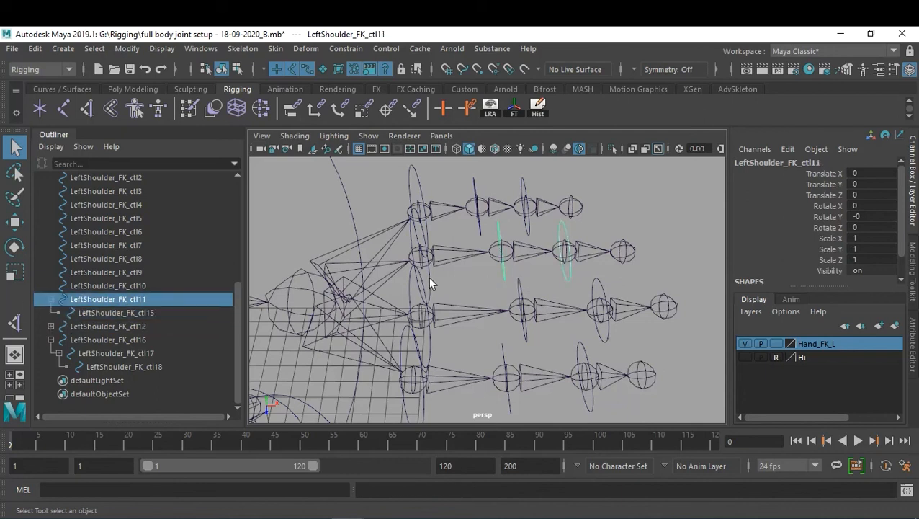
left_click(429, 283, "shift")
key("p")
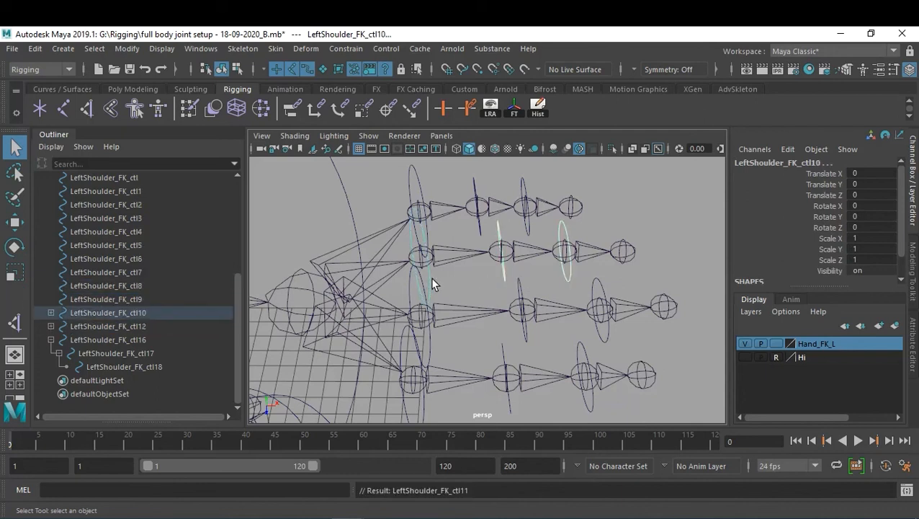
left_click(468, 283)
Step: Parent LeftShoulder_FK_ctl9 under LeftShoulder_FK_ctl8 and LeftShoulder_FK_ctl8 under LeftShoulder_FK_ctl7, then clear the selection
middle_click_drag(481, 282, 490, 338, "alt")
left_click_drag(490, 338, 590, 322, "alt")
left_click(590, 322)
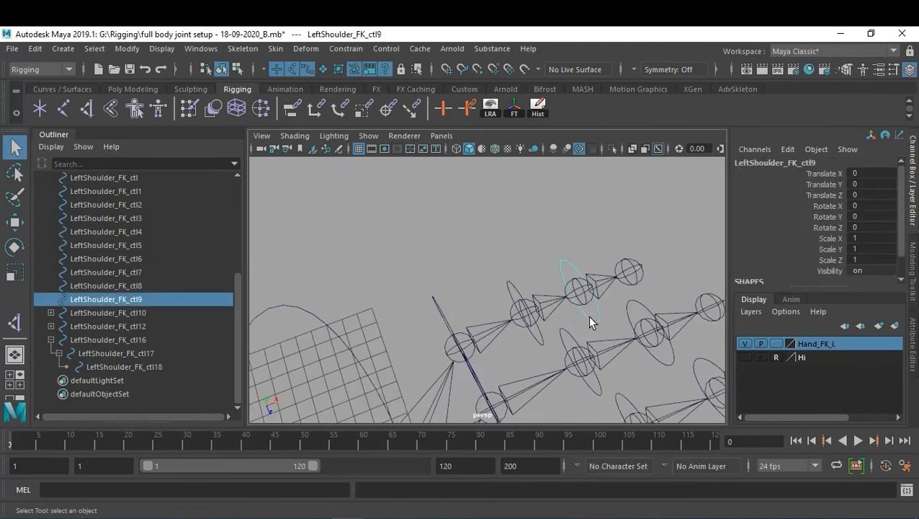
left_click(537, 330, "shift")
key("p")
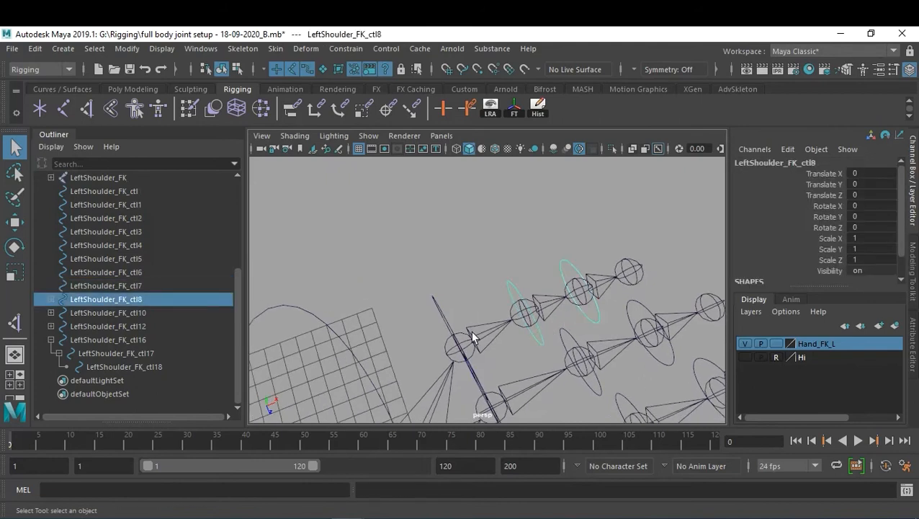
left_click(436, 303, "shift")
key("p")
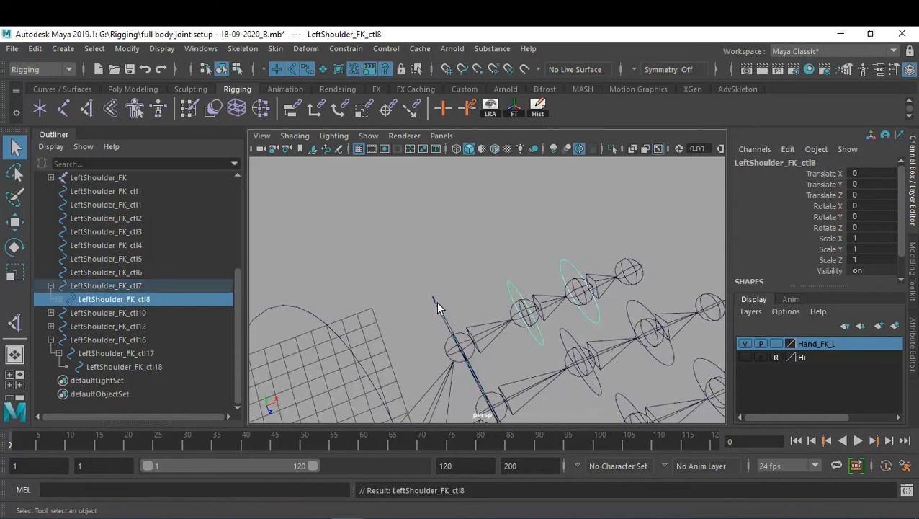
left_click(530, 274)
Step: Select the base control of each of the four fingers in turn to check which controls follow it
right_click_drag(536, 281, 505, 291, "alt")
left_click_drag(505, 291, 515, 250, "alt")
left_click(445, 288)
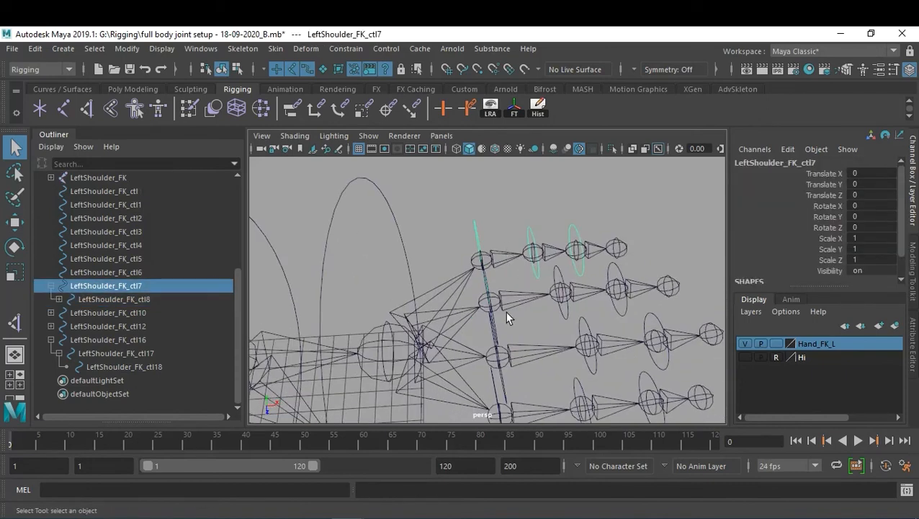
left_click_drag(522, 318, 481, 298, "alt")
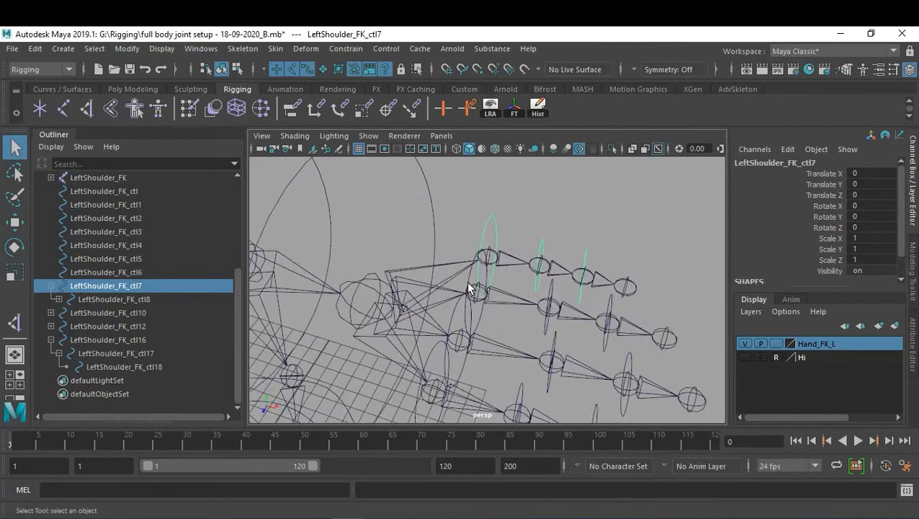
left_click(469, 287)
left_click(467, 275)
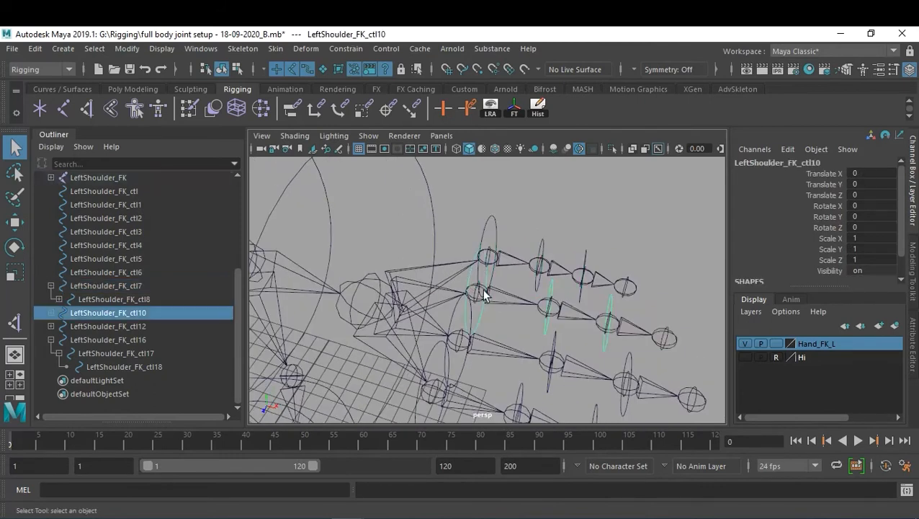
middle_click_drag(467, 276, 488, 275, "alt")
left_click_drag(488, 275, 467, 328, "alt")
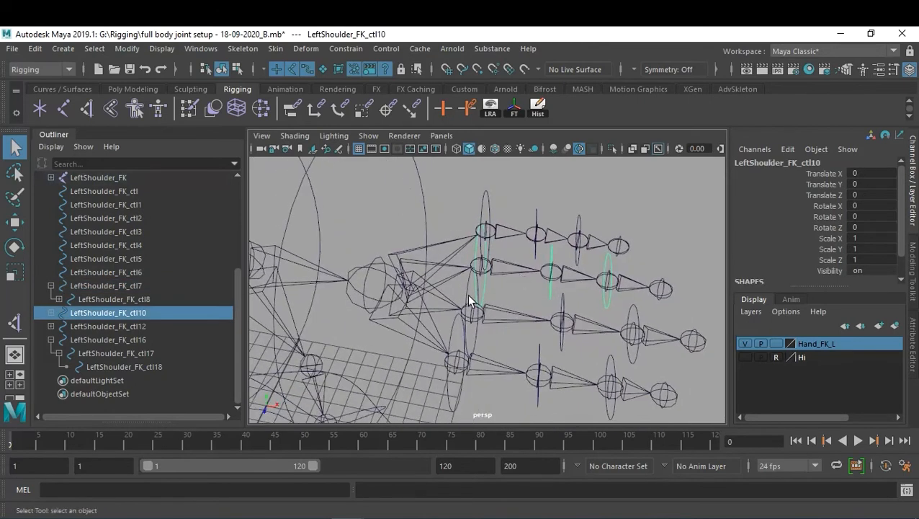
left_click(464, 295)
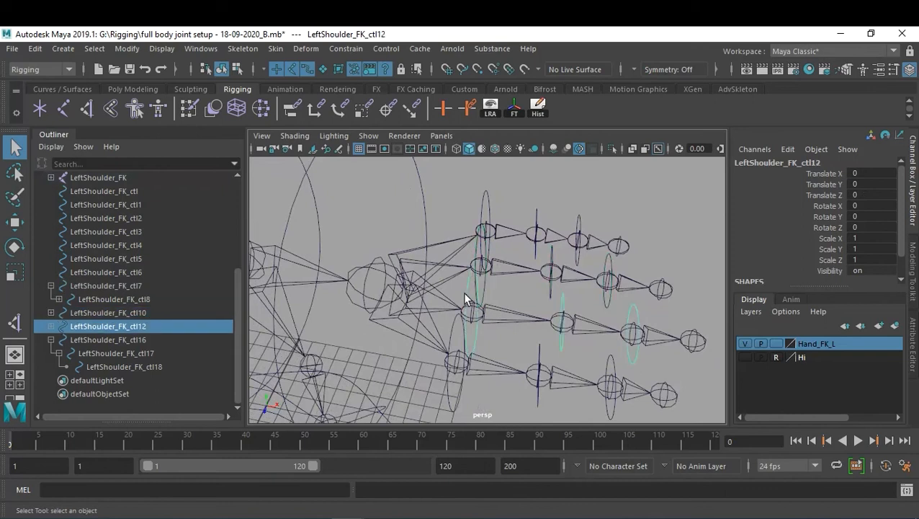
left_click(454, 388)
Step: Parent the thumb controls LeftShoulder_FK_ctl6 under LeftShoulder_FK_ctl5 and LeftShoulder_FK_ctl5 under LeftShoulder_FK_ctl4, then select the base circle to check the chain
left_click_drag(455, 387, 551, 310, "alt")
left_click(512, 334)
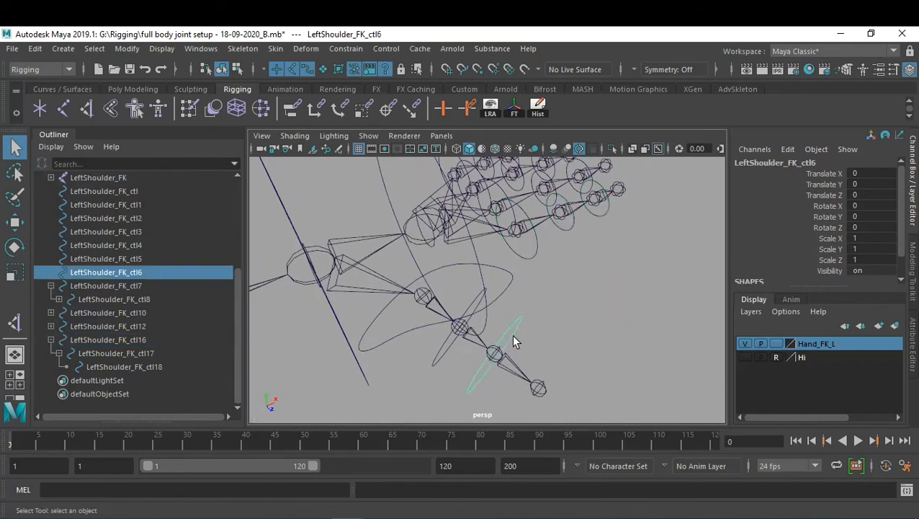
left_click(440, 363, "shift")
key("p")
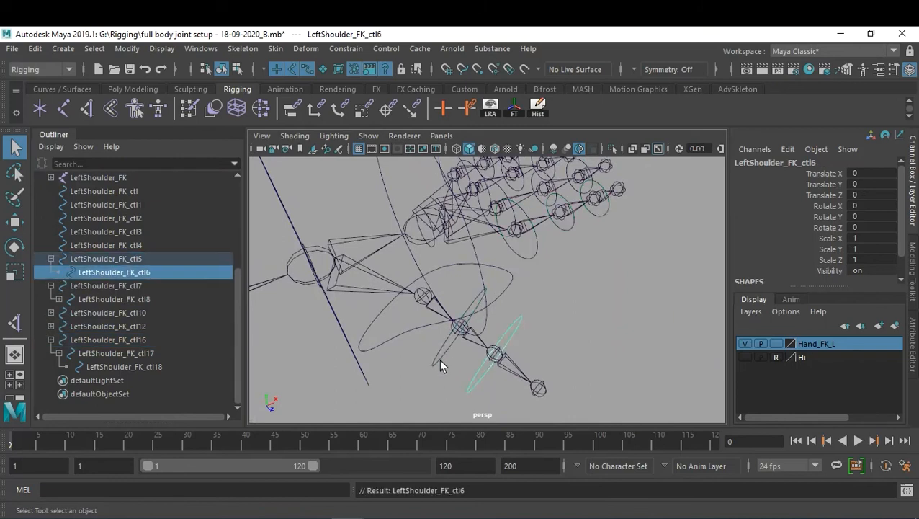
left_click(437, 349)
left_click(401, 330, "shift")
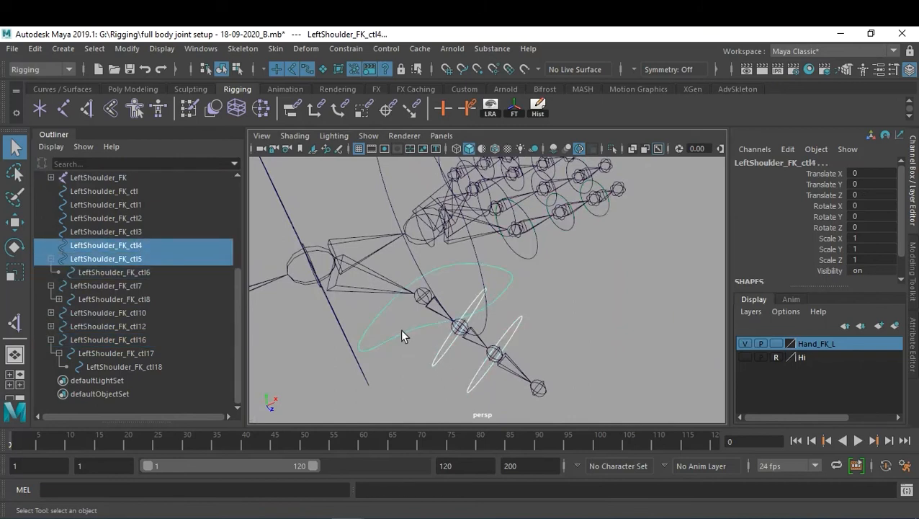
key("p")
left_click(549, 318)
left_click(513, 280)
Step: Parent the finger base controls LeftShoulder_FK_ctl16 and LeftShoulder_FK_ctl12 under the hand circle LeftShoulder_FK_ctl3
left_click_drag(547, 295, 582, 335, "alt")
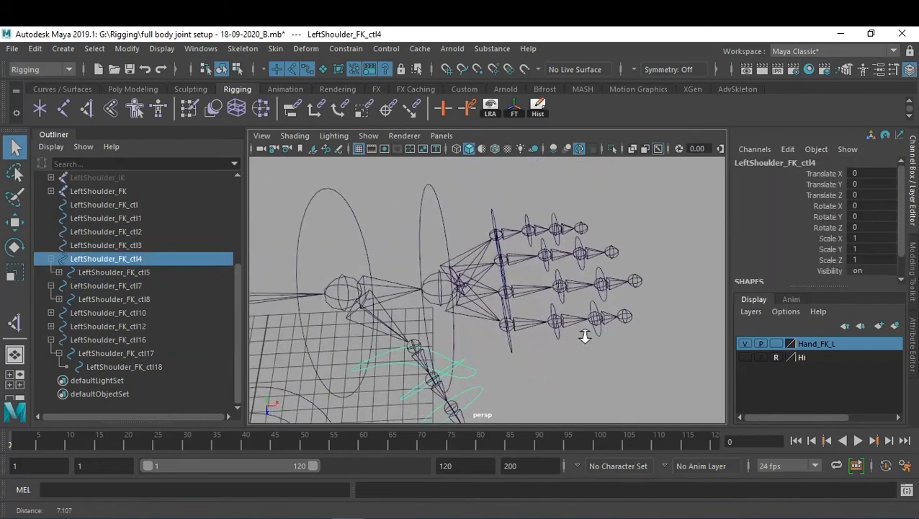
left_click(510, 345)
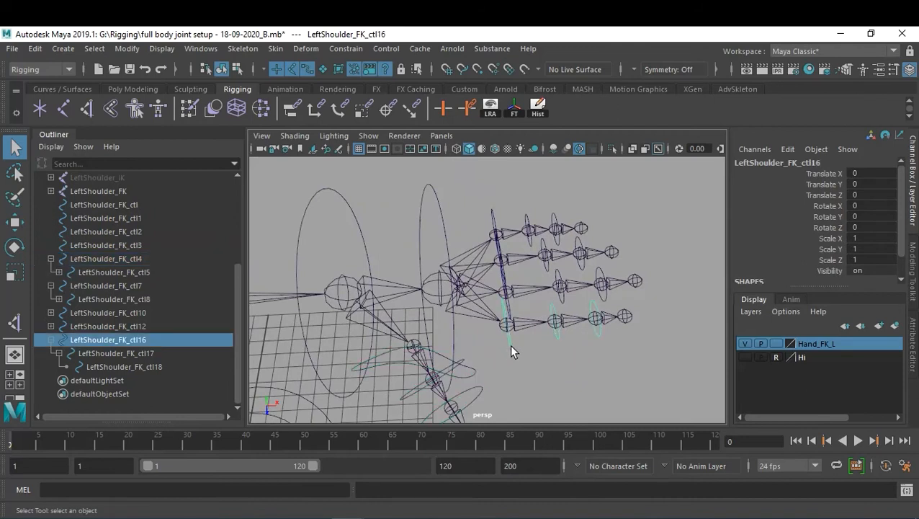
left_click(420, 256, "shift")
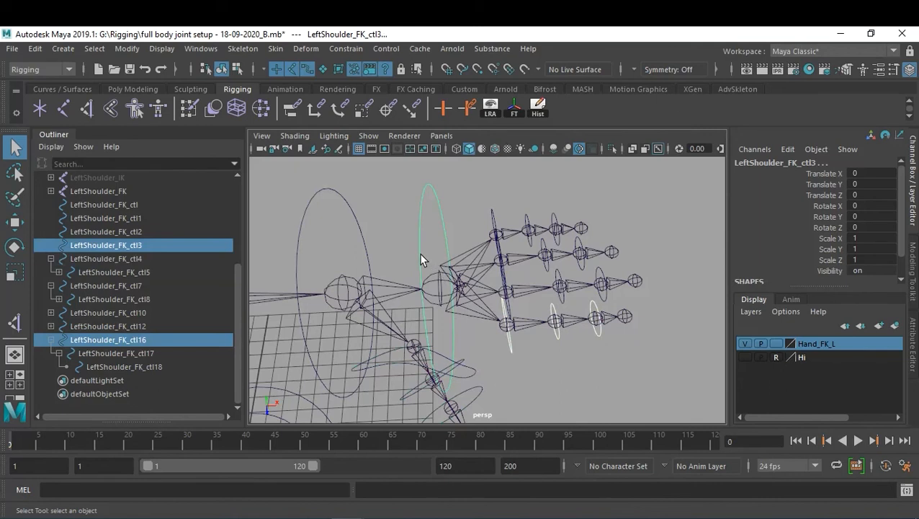
key("p")
left_click(503, 288)
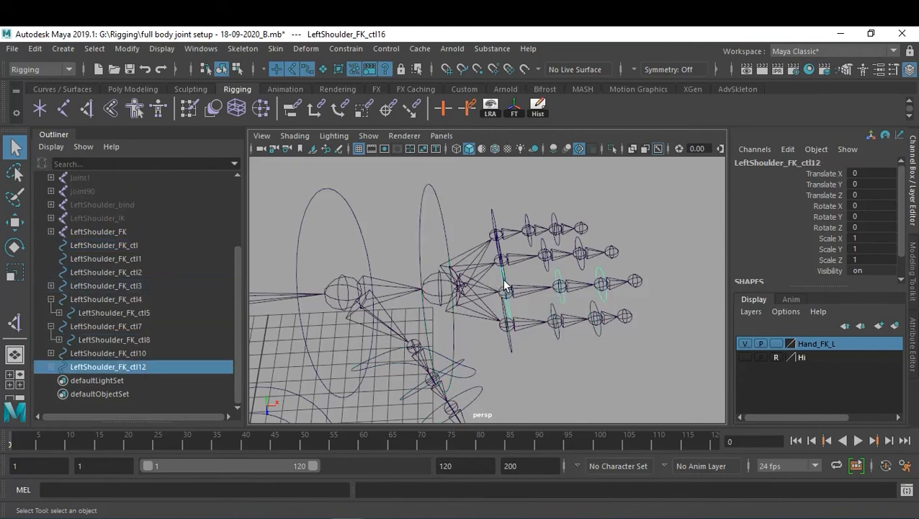
left_click(422, 256, "shift")
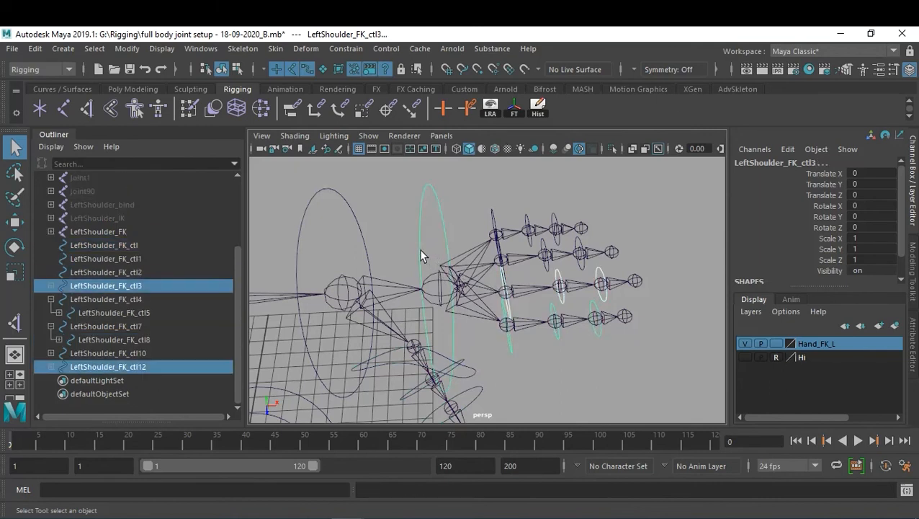
key("p")
Step: Parent the finger base controls LeftShoulder_FK_ctl10 and LeftShoulder_FK_ctl7 under LeftShoulder_FK_ctl3, then select the hand circle to check its hierarchy
mouse_move(513, 256)
left_mouse_down("alt")
mouse_move(504, 245)
mouse_move(513, 249)
left_mouse_up("alt")
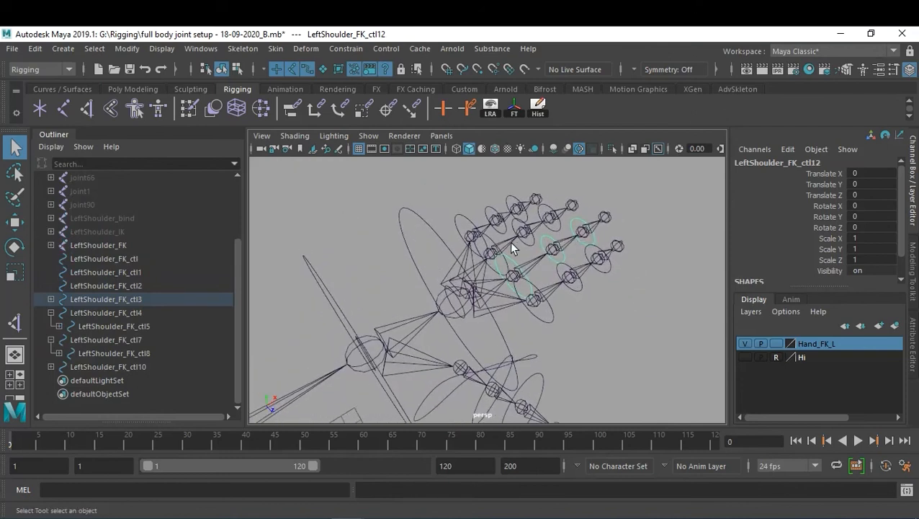
left_click(490, 245)
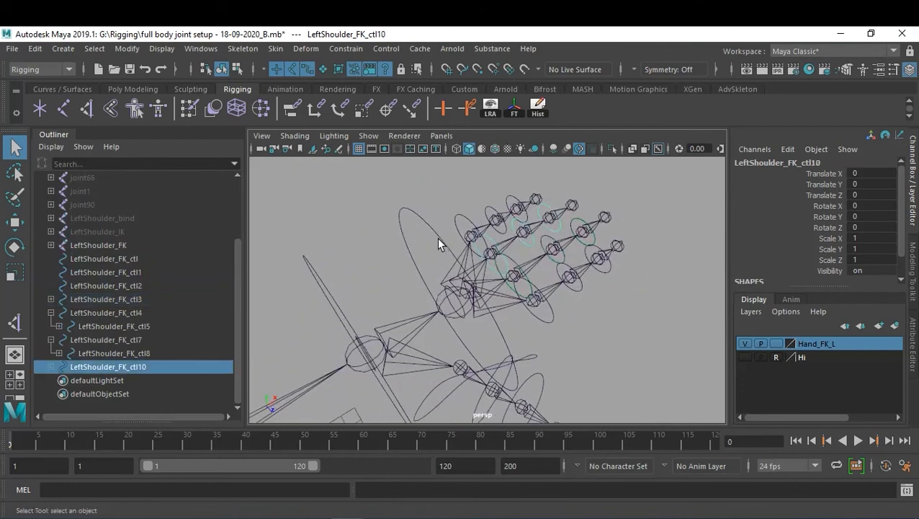
left_click(437, 240, "shift")
key("p")
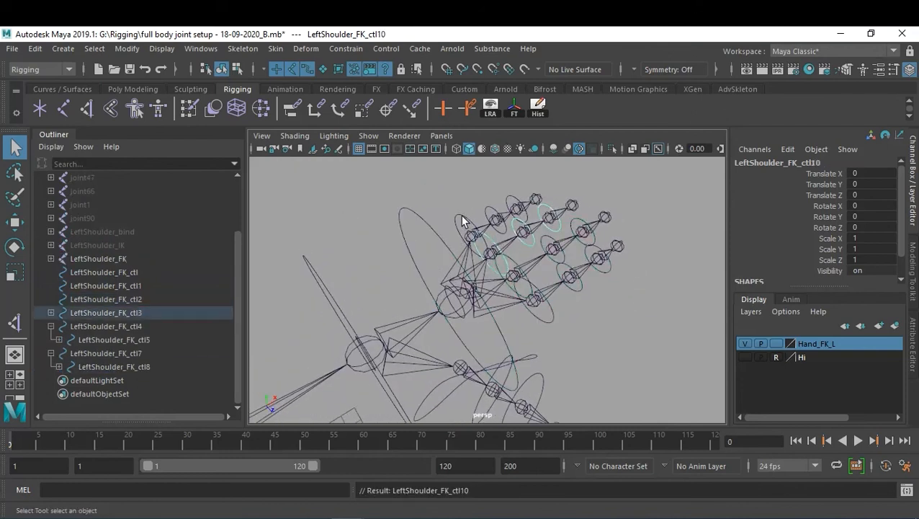
left_click(444, 230)
left_click(437, 238, "shift")
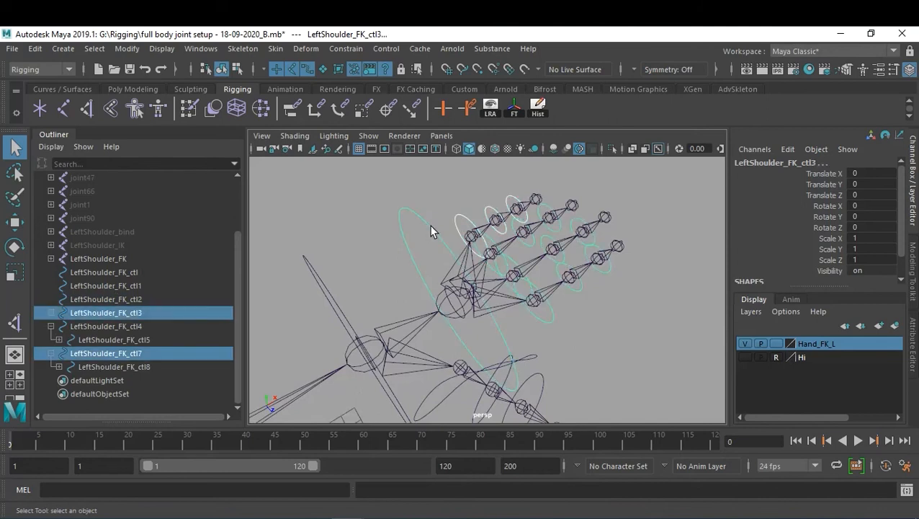
key("p")
left_click(438, 237)
Step: Parent the thumb base control LeftShoulder_FK_ctl4 and the hand control LeftShoulder_FK_ctl3 under the wrist circle LeftShoulder_FK_ctl2, then select it
left_click_drag(482, 280, 427, 256, "alt")
right_click_drag(427, 257, 503, 264, "alt")
middle_click_drag(502, 265, 597, 230, "alt")
mouse_move(597, 230)
left_mouse_down("alt")
mouse_move(636, 239)
mouse_move(625, 247)
mouse_move(597, 236)
left_mouse_up("alt")
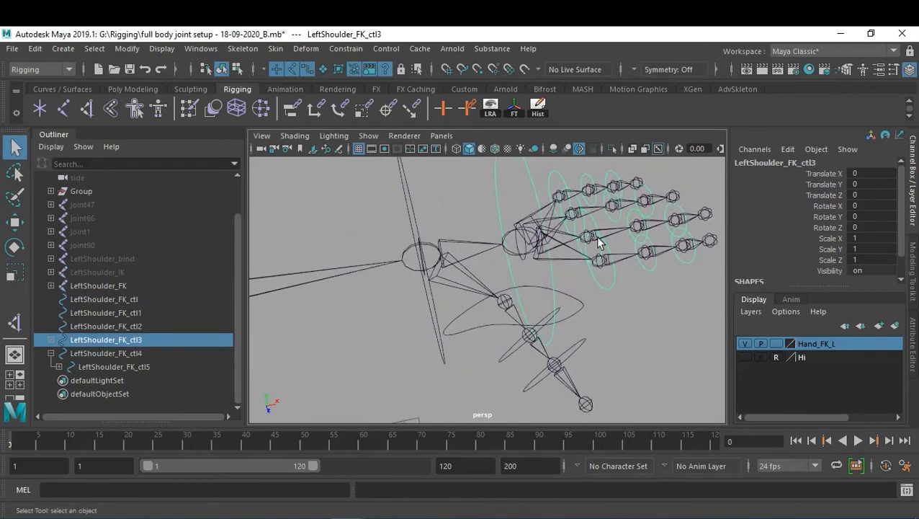
left_click(473, 303)
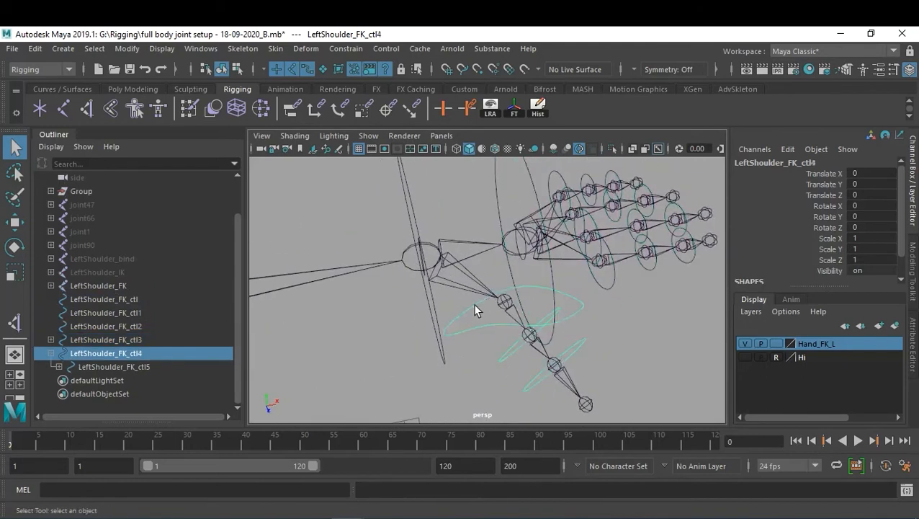
left_click(428, 298, "shift")
key("p")
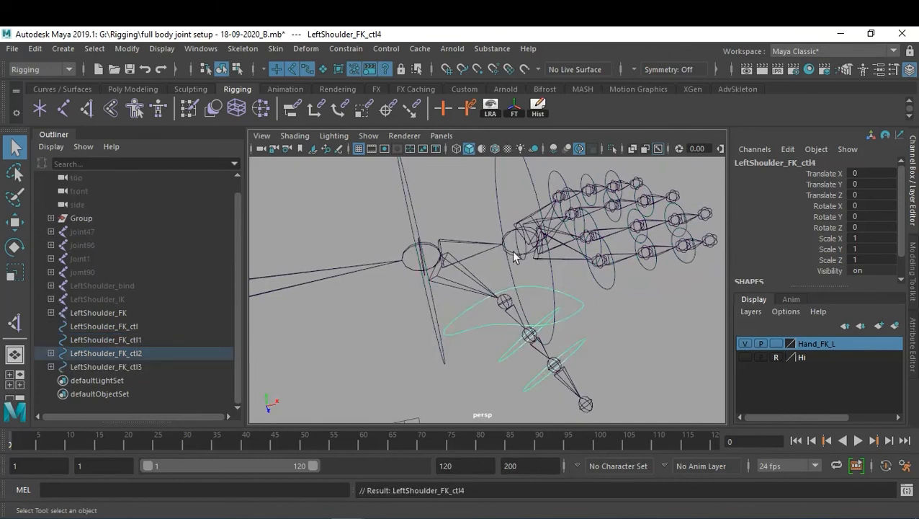
left_click(497, 200)
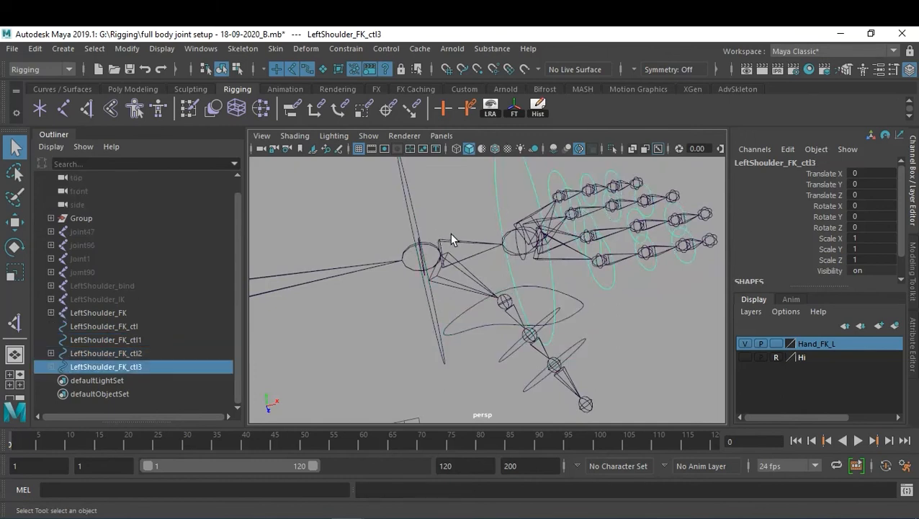
left_click(412, 211, "shift")
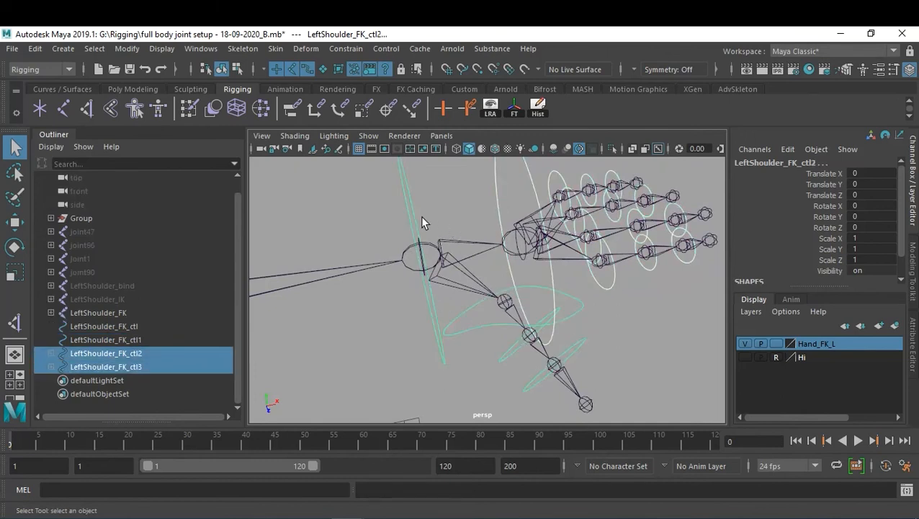
key("p")
left_click(416, 221)
Step: Parent the wrist control LeftShoulder_FK_ctl2 under the elbow control LeftShoulder_FK_ctl1, and the elbow control under the shoulder control LeftShoulder_FK_ctl
left_click_drag(420, 237, 435, 257, "alt")
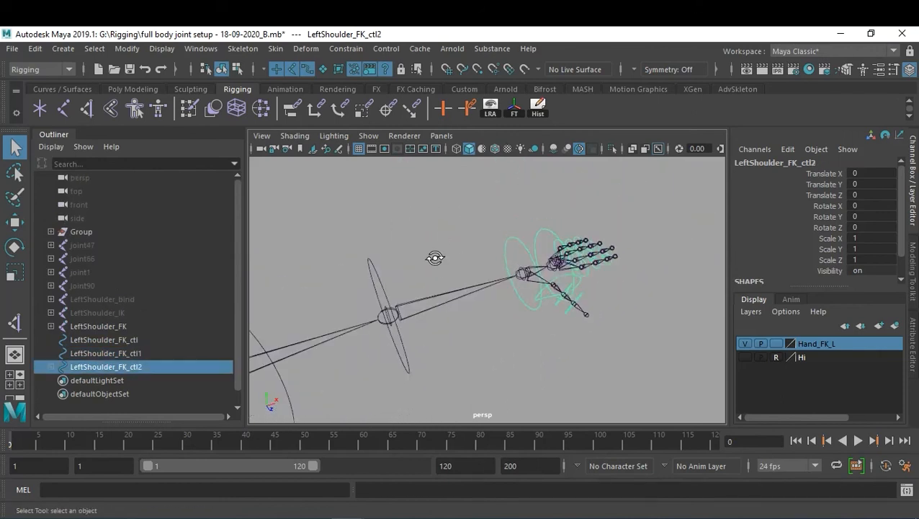
left_click(378, 279, "shift")
key("p")
left_click(380, 277)
mouse_move(380, 276)
left_mouse_down("alt")
mouse_move(398, 292)
mouse_move(383, 286)
left_mouse_up("alt")
left_click(332, 301, "shift")
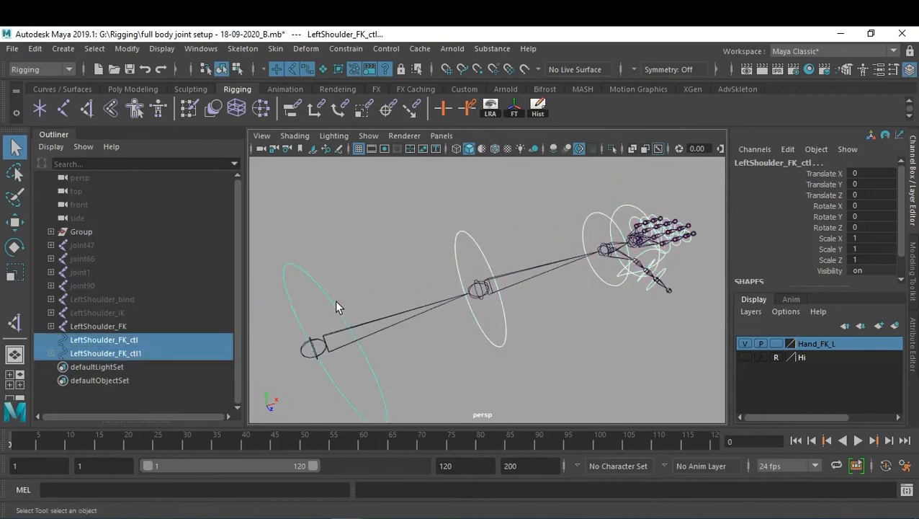
key("p")
left_click_drag(331, 300, 482, 333, "alt")
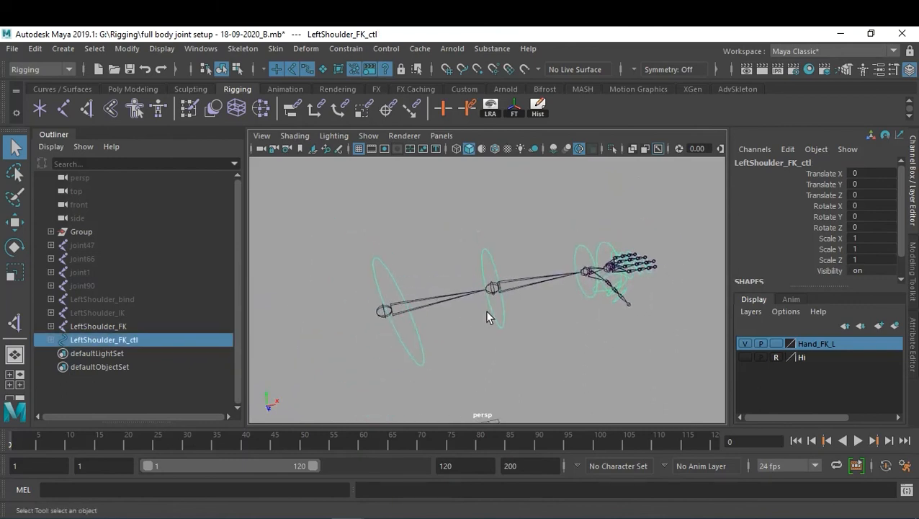
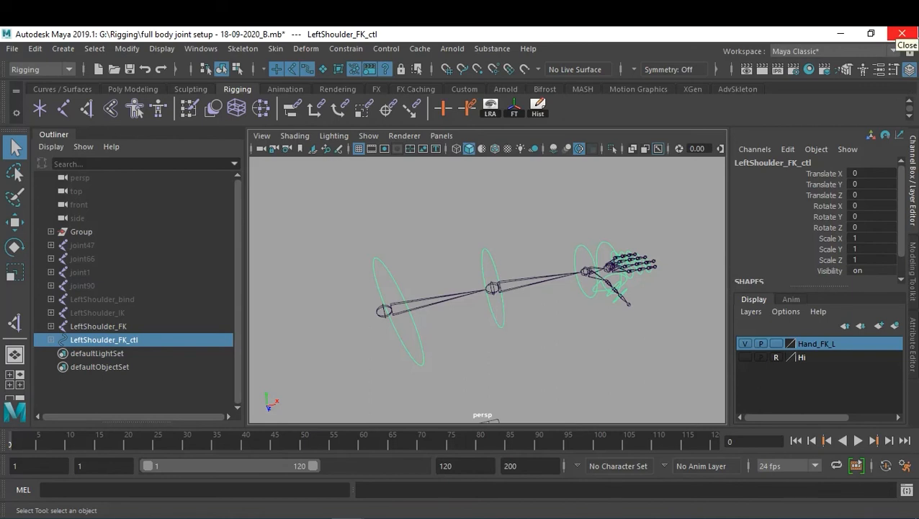
left_click_drag(563, 284, 533, 271, "alt")
middle_click_drag(593, 259, 622, 265, "alt")
right_click_drag(622, 265, 619, 291, "alt")
middle_click_drag(619, 292, 575, 286, "alt")
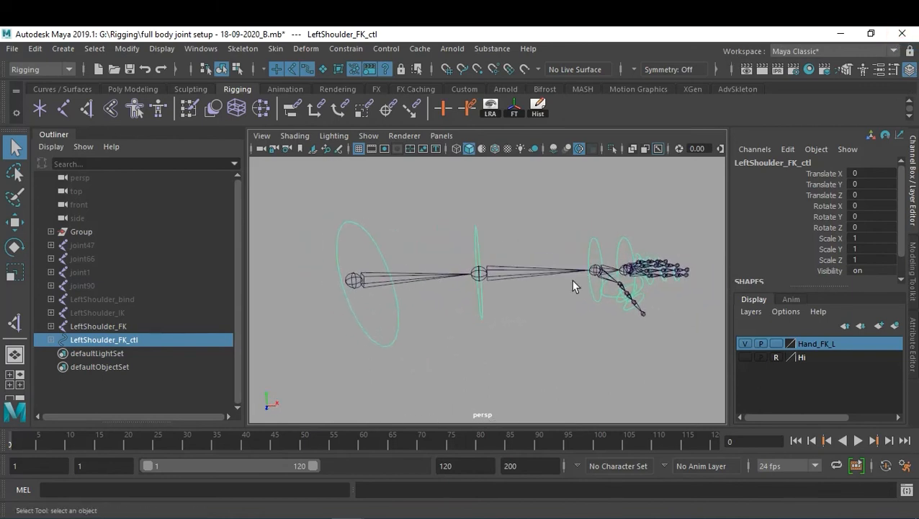
left_click_drag(571, 279, 568, 334, "alt")
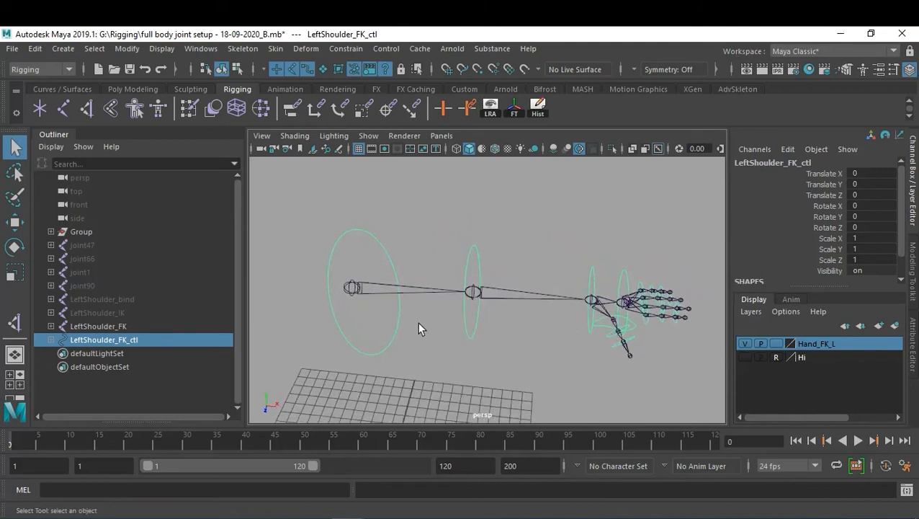
left_click_drag(350, 286, 467, 324, "alt")
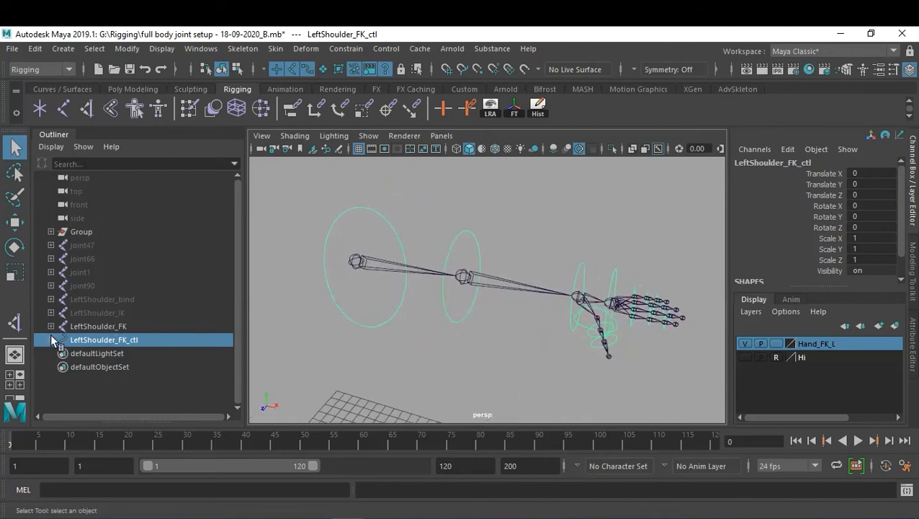
Step: Expand the full hierarchy under LeftShoulder_FK_ctl and inspect the control circles with the Hand_FK_L joint layer temporarily hidden
left_click(50, 339, "shift")
scroll(192, 274, "down", 5)
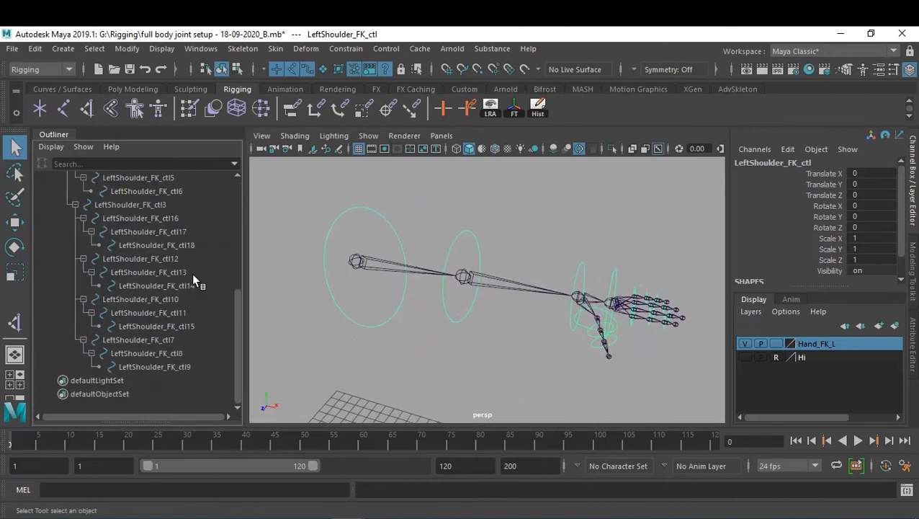
scroll(203, 278, "up", 3)
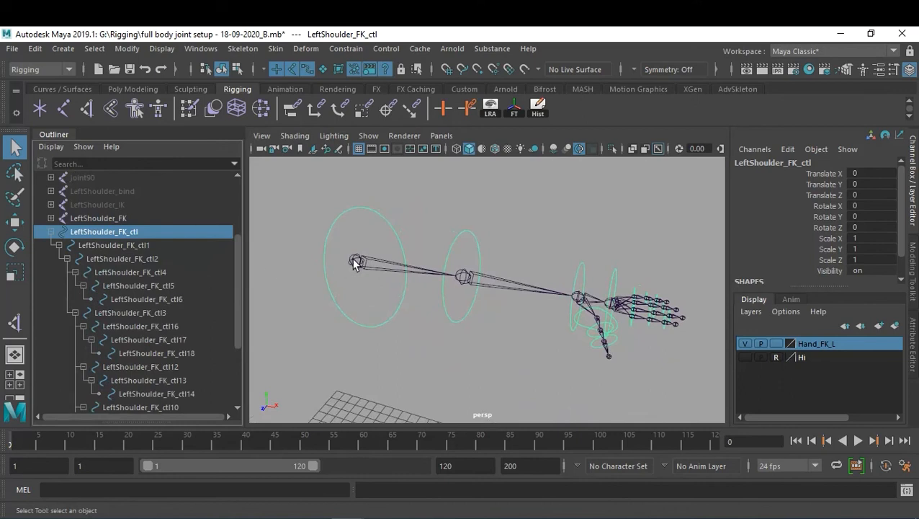
left_click(744, 344)
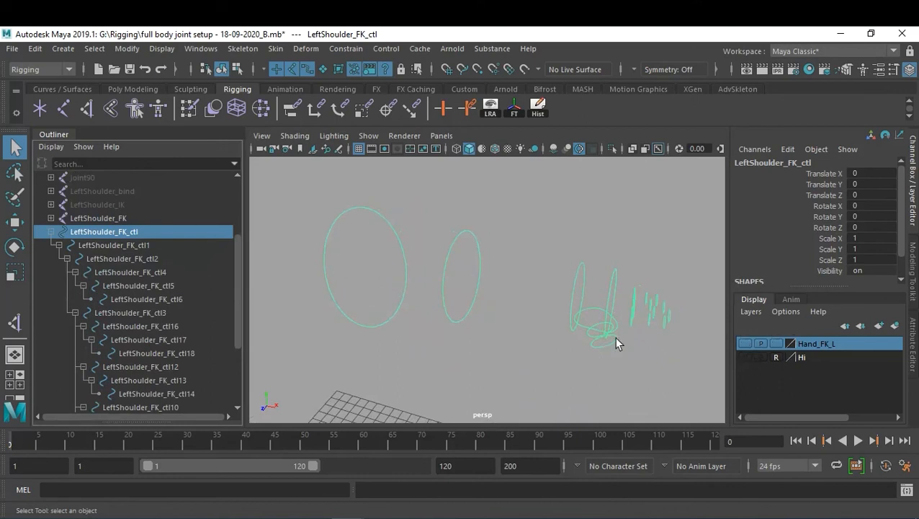
left_click(474, 359)
left_click_drag(494, 329, 480, 339, "alt")
right_click_drag(480, 339, 535, 340, "alt")
middle_click_drag(536, 340, 507, 330, "alt")
left_click_drag(556, 292, 509, 331, "alt")
right_click_drag(509, 330, 535, 333, "alt")
middle_click_drag(539, 335, 557, 319, "alt")
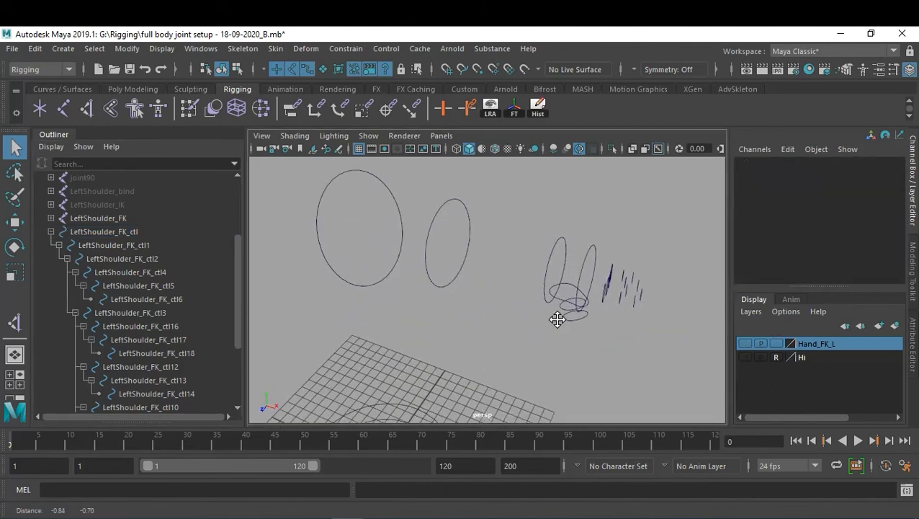
left_click_drag(557, 319, 565, 341, "alt")
left_click(745, 344)
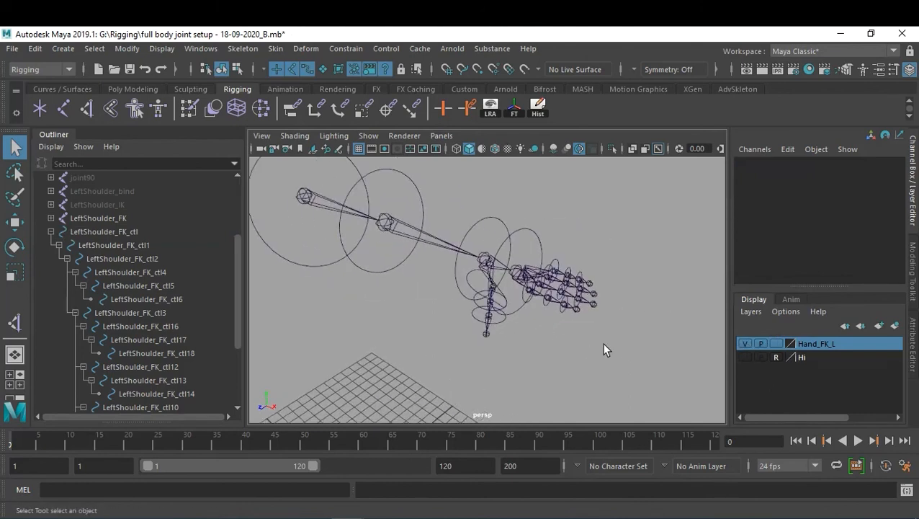
Step: Reset the Orient Constraint options and enable Maintain offset for constraining the pinky's outermost FK joint to LeftShoulder_FK_ctl9
right_click_drag(602, 343, 633, 355, "alt")
right_click_drag(541, 346, 589, 349, "alt")
middle_click_drag(589, 348, 528, 350, "alt")
right_click_drag(529, 351, 596, 357, "alt")
middle_click_drag(596, 357, 569, 332, "alt")
right_click_drag(570, 333, 634, 329, "alt")
middle_click_drag(633, 328, 595, 324, "alt")
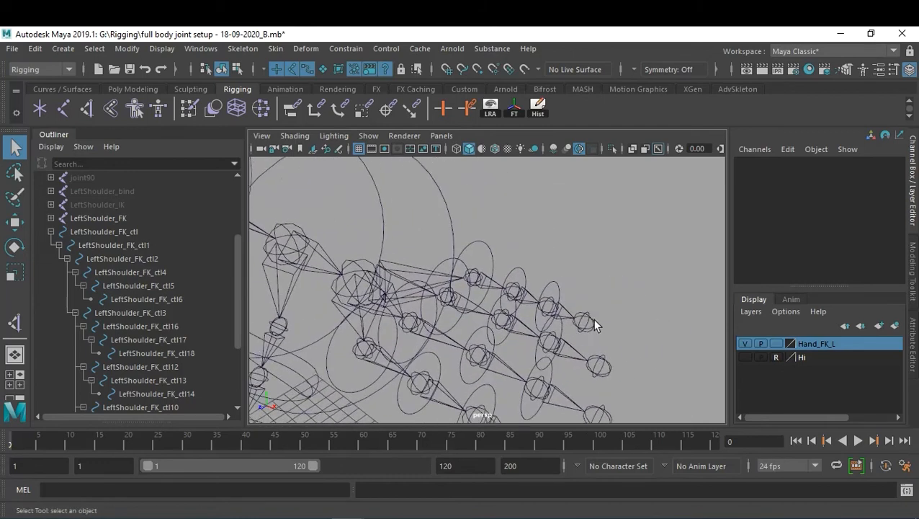
right_click_drag(594, 319, 634, 307, "alt")
left_click(594, 282)
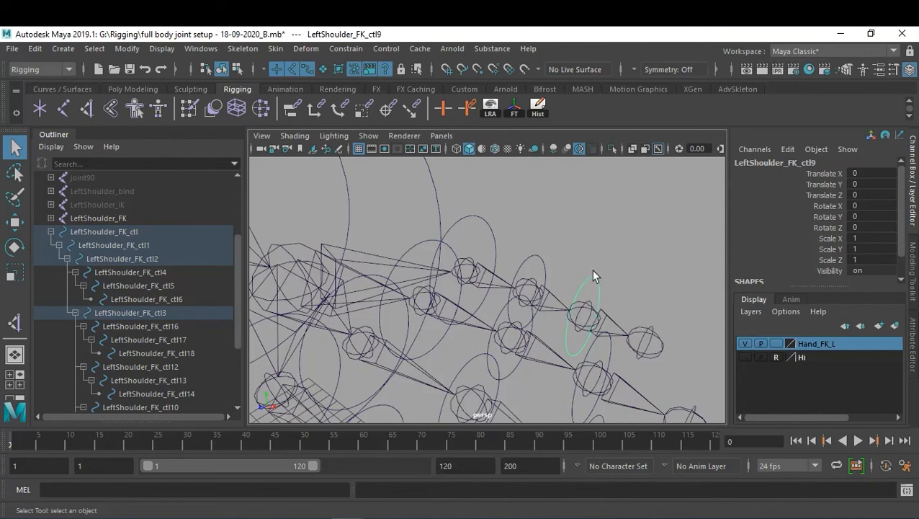
left_click(590, 313)
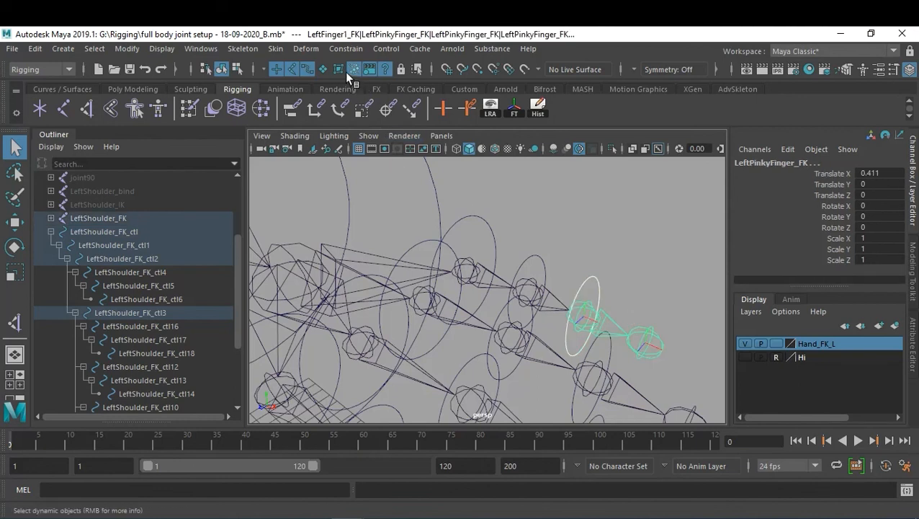
left_click(335, 49)
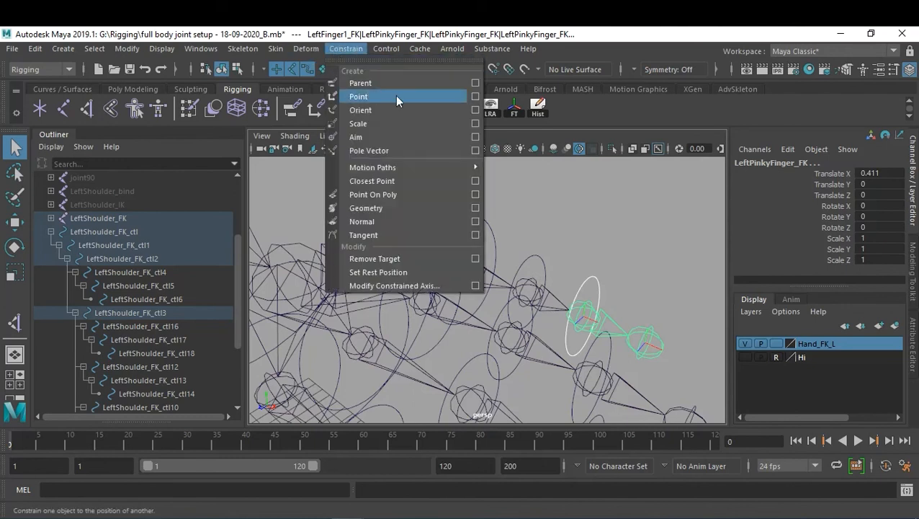
left_click(476, 112)
left_click(605, 233)
left_click(617, 261)
left_click(720, 252)
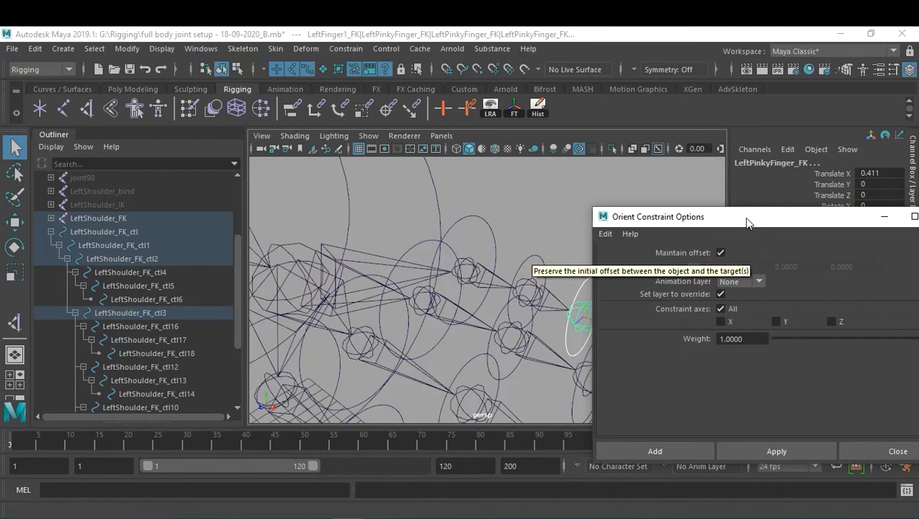
left_click_drag(746, 217, 795, 181)
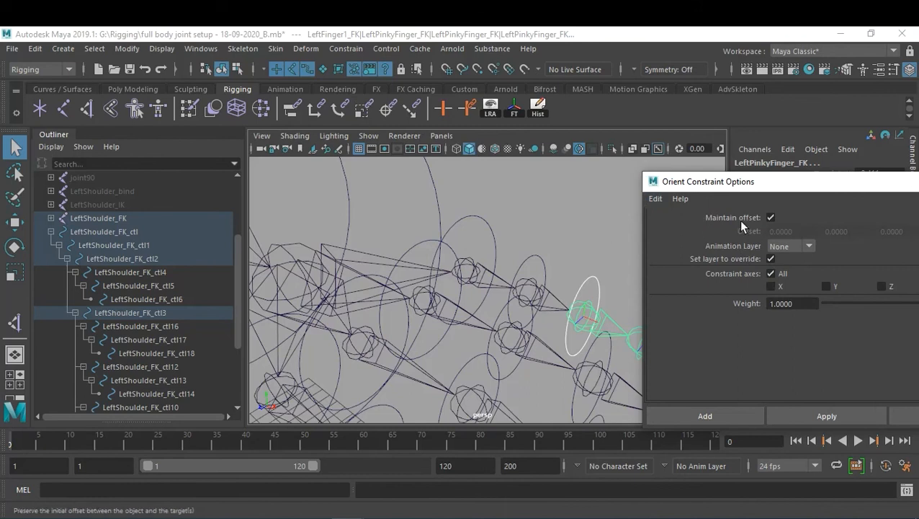
left_click_drag(769, 189, 795, 238)
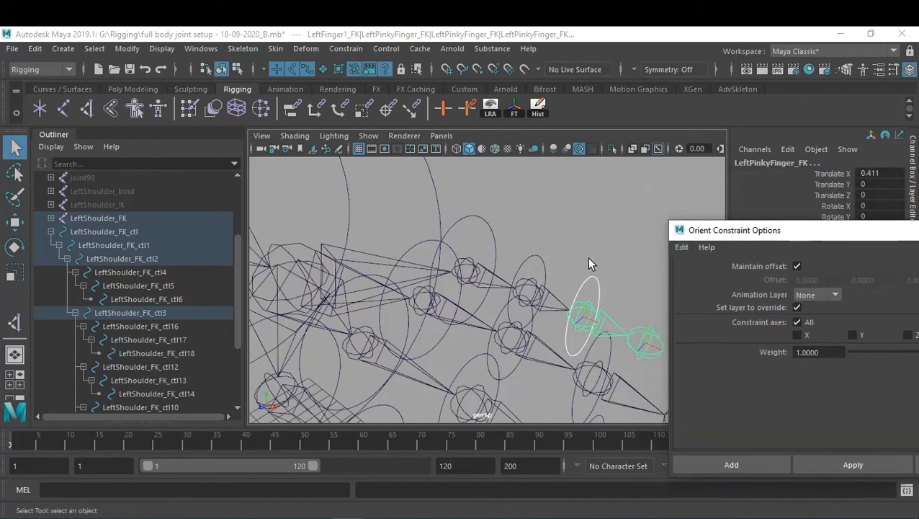
Step: Orient-constrain the pinky's outermost FK joint to the control LeftShoulder_FK_ctl9 with Maintain offset, and close the constraint options
left_click(607, 281)
left_click(596, 284)
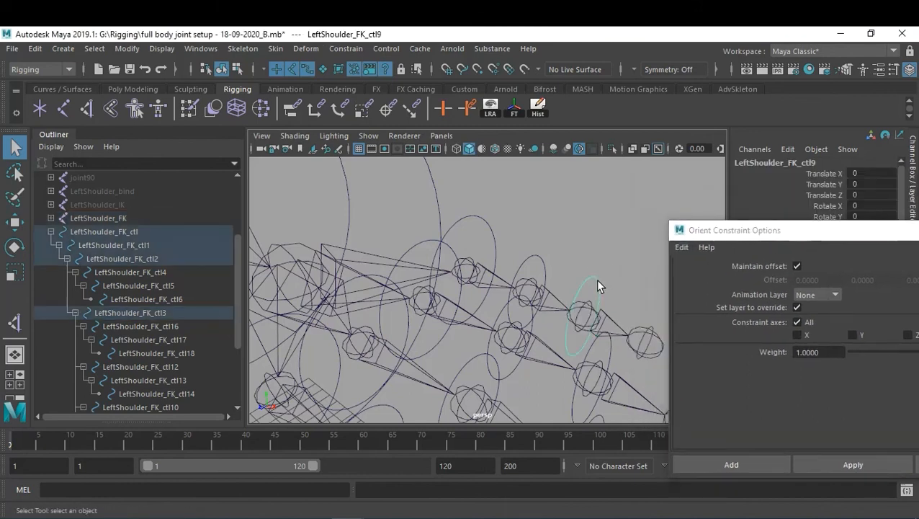
left_click(585, 316, "shift")
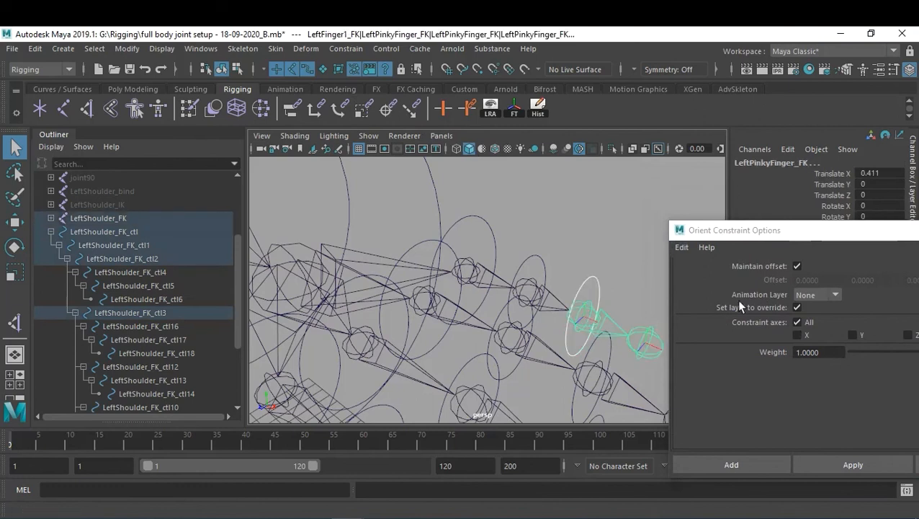
left_click(339, 49)
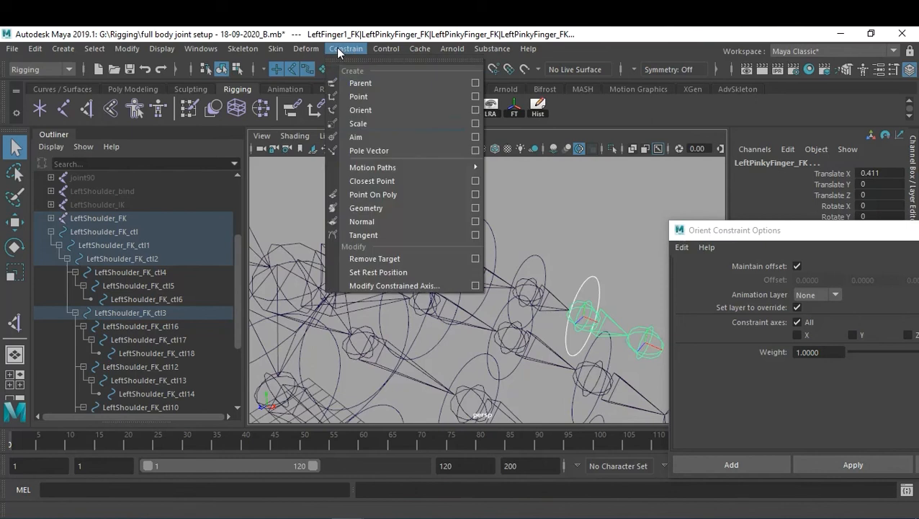
left_click(786, 232)
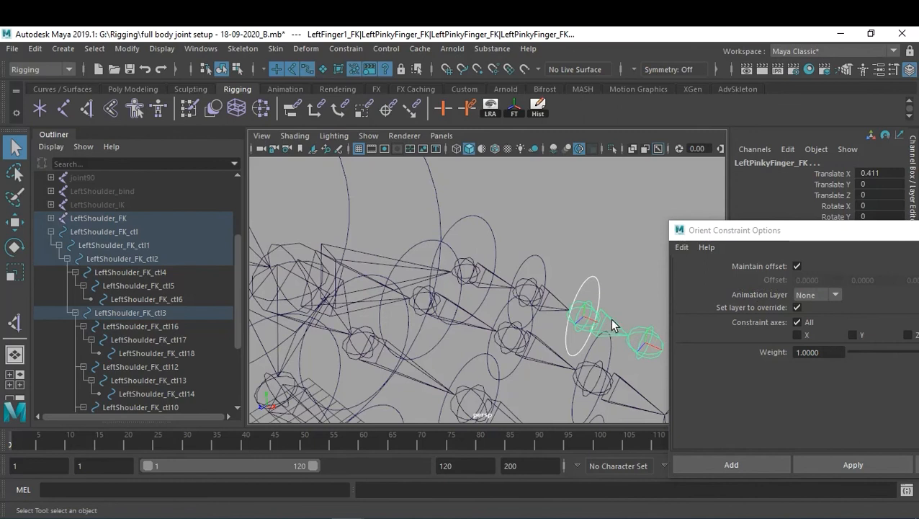
left_click(866, 461)
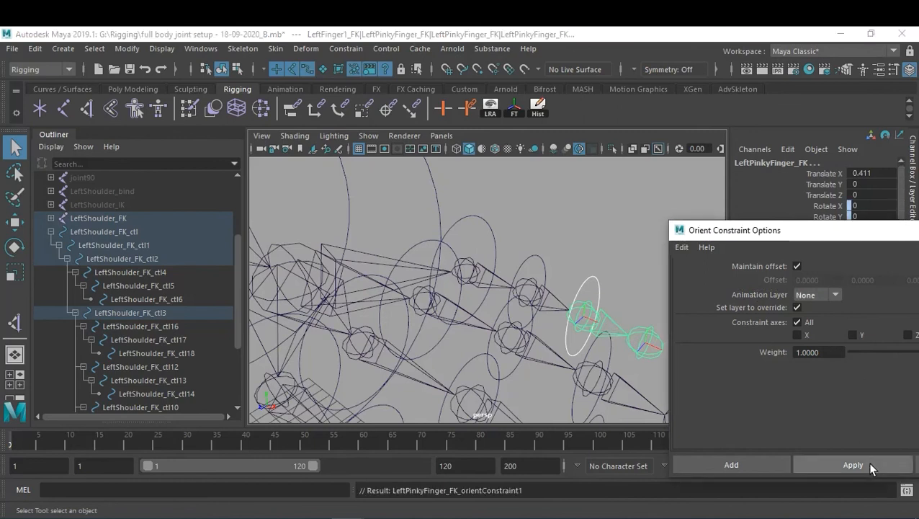
left_click_drag(870, 239, 674, 273)
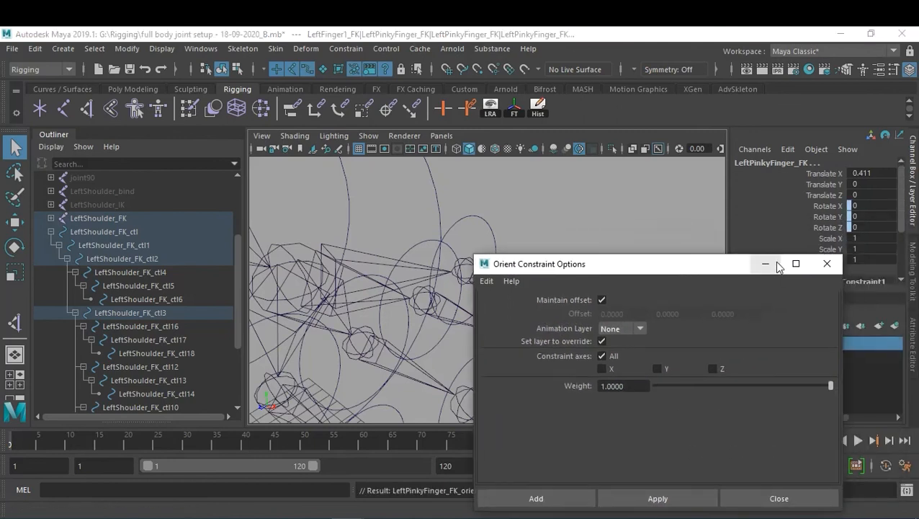
left_click(824, 264)
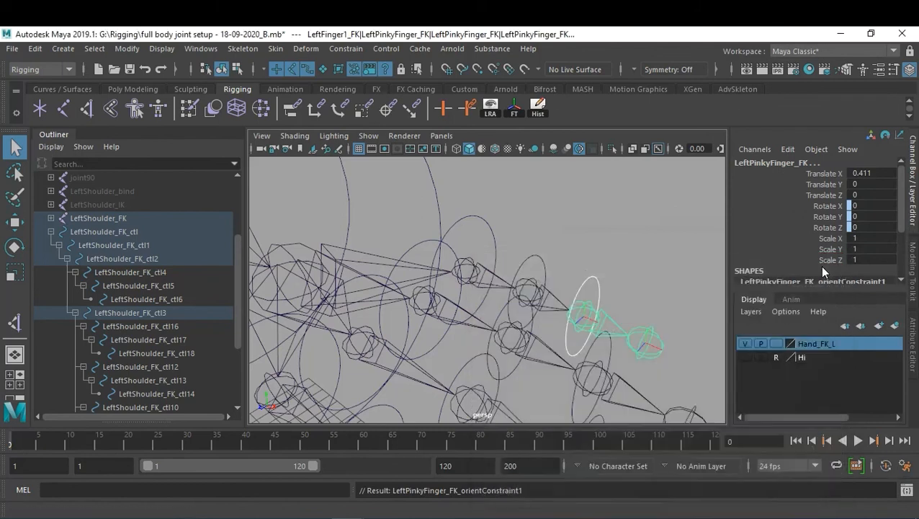
Step: Orient-constrain the pinky's middle and base FK joints to their controls LeftShoulder_FK_ctl8 and LeftShoulder_FK_ctl7
left_click(538, 261)
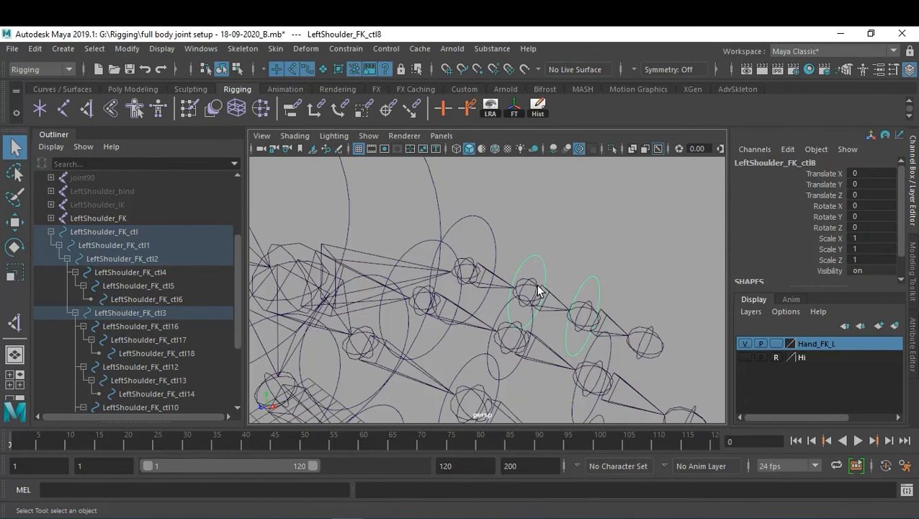
left_click(542, 284, "shift")
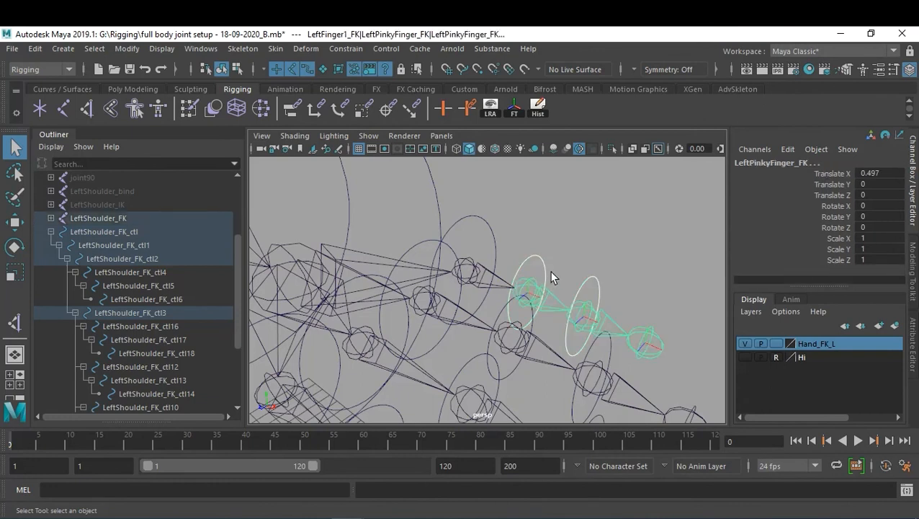
key("g")
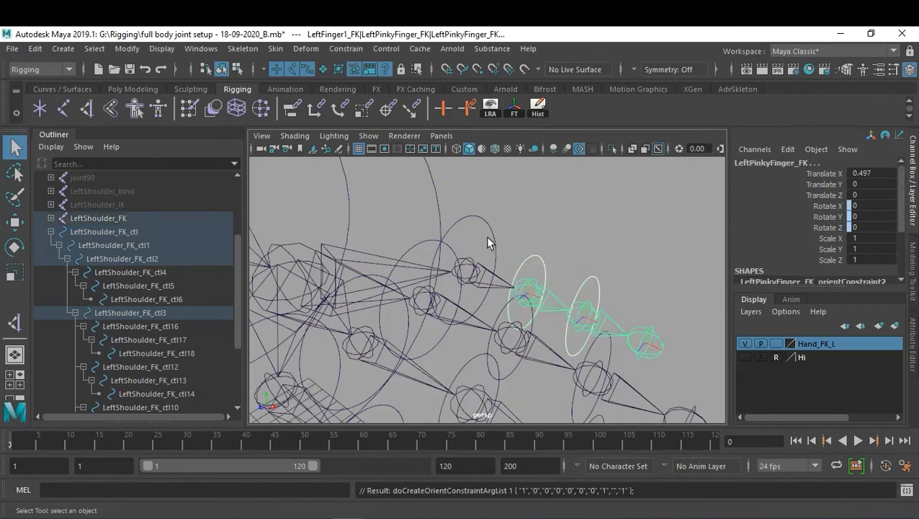
left_click(490, 233)
left_click(476, 272)
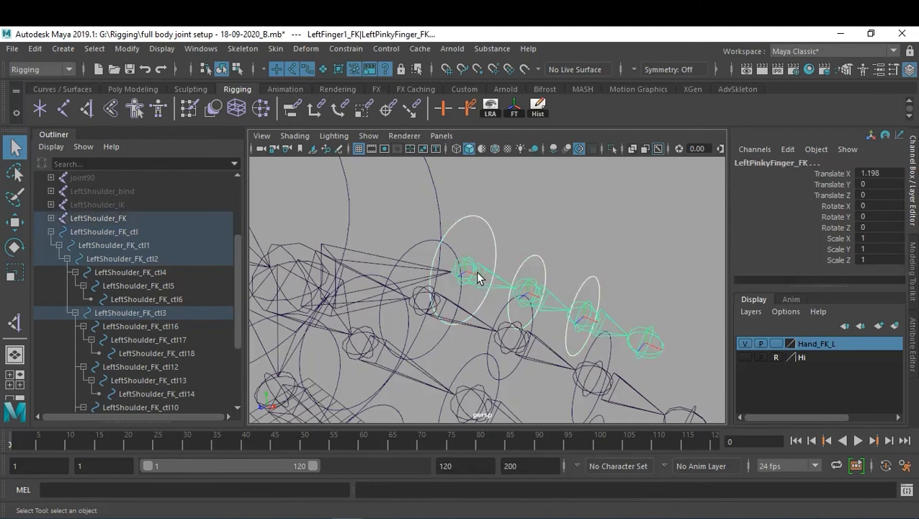
key("g")
Step: Orient-constrain the ring finger's outermost FK joint to the control LeftShoulder_FK_ctl15
left_click_drag(633, 323, 609, 317, "alt")
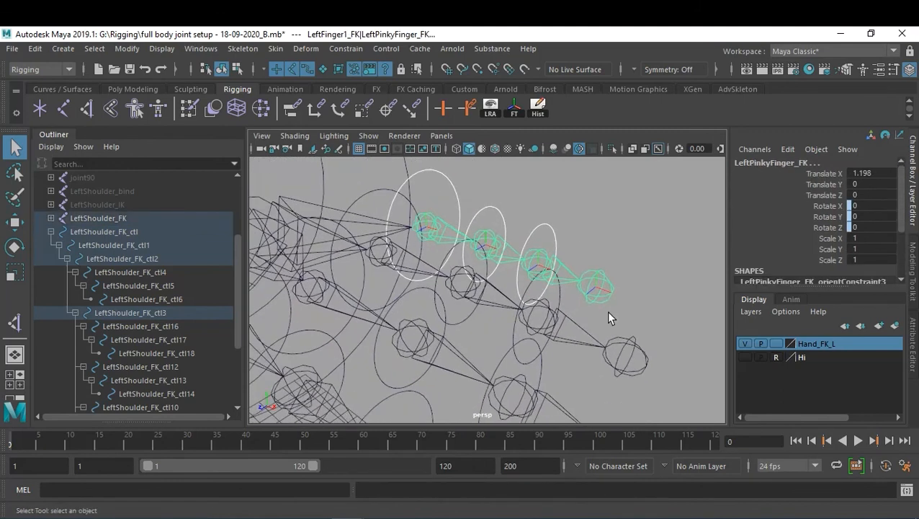
left_click(559, 300)
middle_click_drag(589, 325, 563, 328, "alt")
right_click_drag(564, 328, 571, 328, "alt")
middle_click_drag(590, 325, 564, 317, "alt")
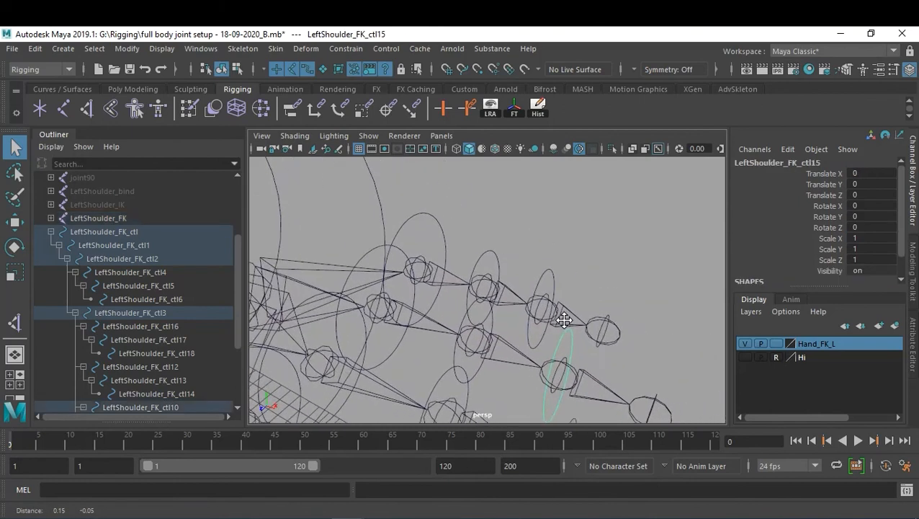
left_click(571, 389)
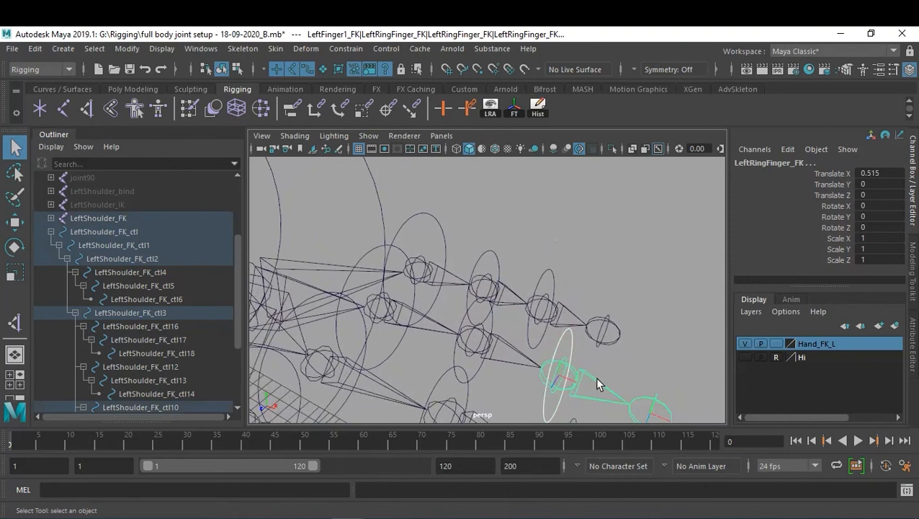
key("g")
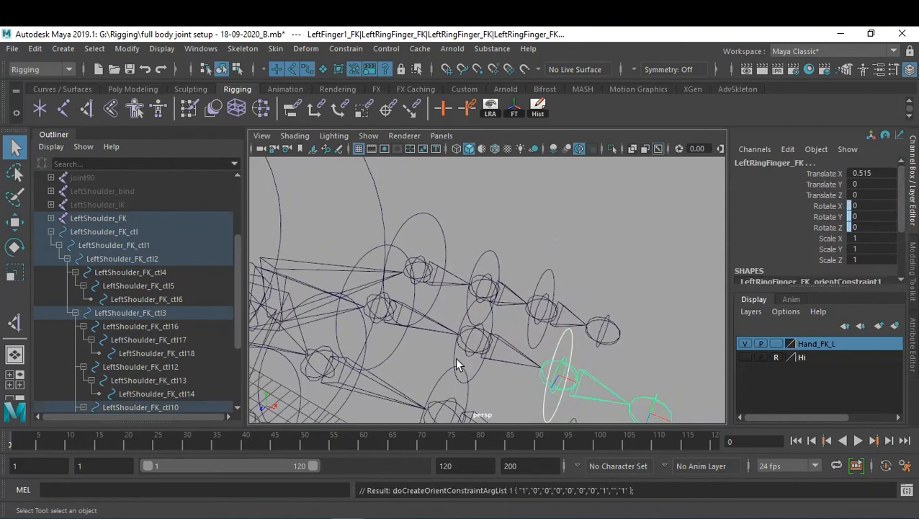
Step: Orient-constrain the ring finger's middle and base FK joints to their controls LeftShoulder_FK_ctl11 and LeftShoulder_FK_ctl10
left_click(456, 364)
left_click(482, 356)
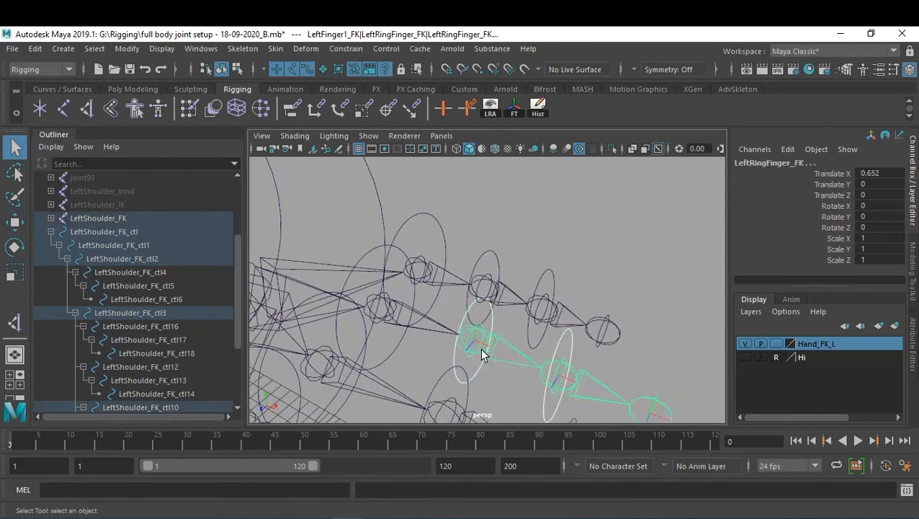
key("g")
left_click(404, 333)
left_click(386, 312, "shift")
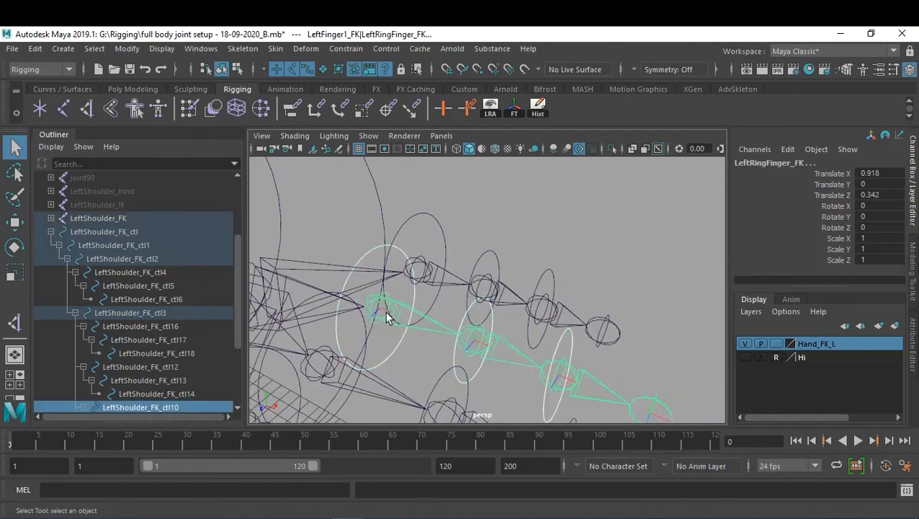
key("g")
Step: Orient-constrain the middle finger's outermost FK joint to the control LeftShoulder_FK_ctl14
left_click_drag(462, 340, 508, 268, "alt")
middle_click_drag(508, 269, 443, 310, "alt")
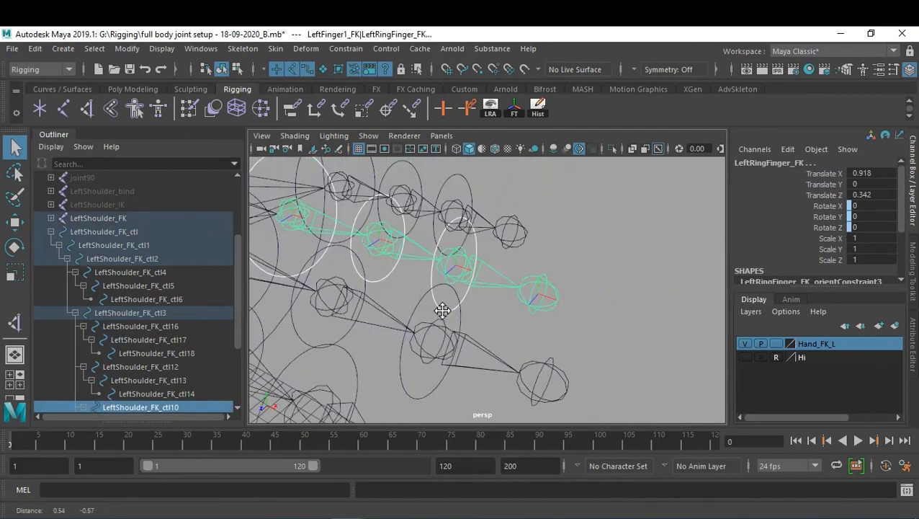
left_click(404, 384)
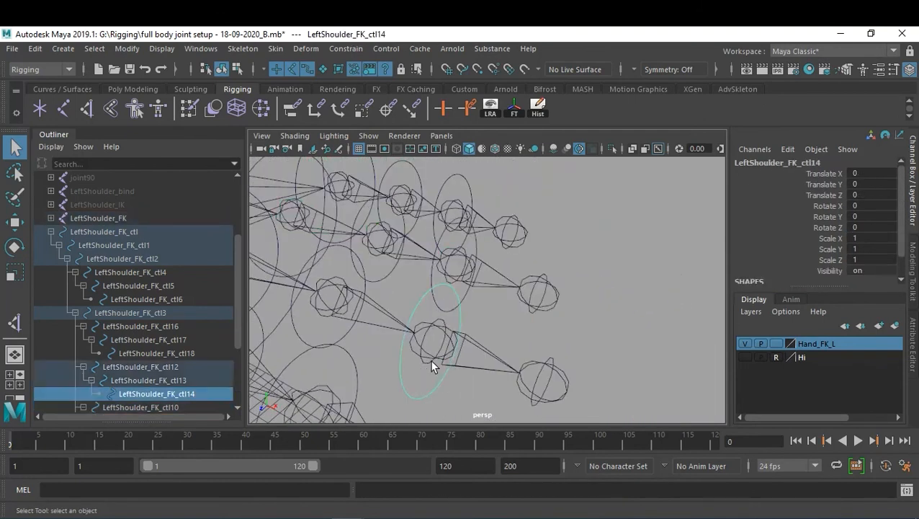
left_click(429, 359, "shift")
key("g")
Step: Orient-constrain the middle finger's second and base FK joints to their controls LeftShoulder_FK_ctl13 and LeftShoulder_FK_ctl12
middle_click_drag(412, 340, 465, 352, "alt")
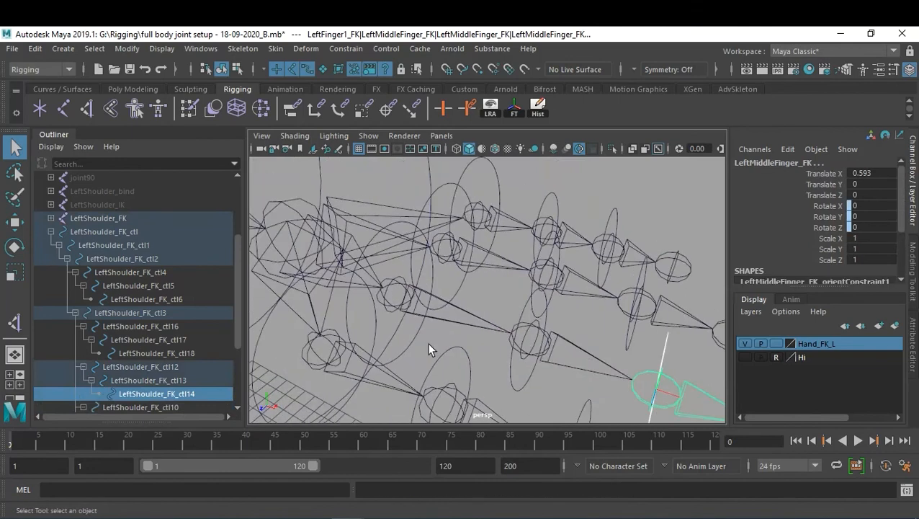
left_click(512, 370)
left_click(534, 351, "shift")
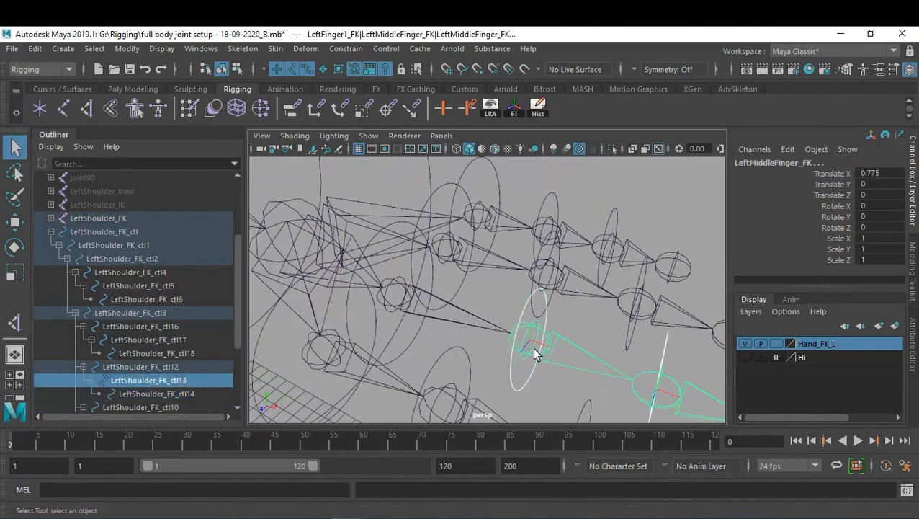
key("g")
left_click(403, 324)
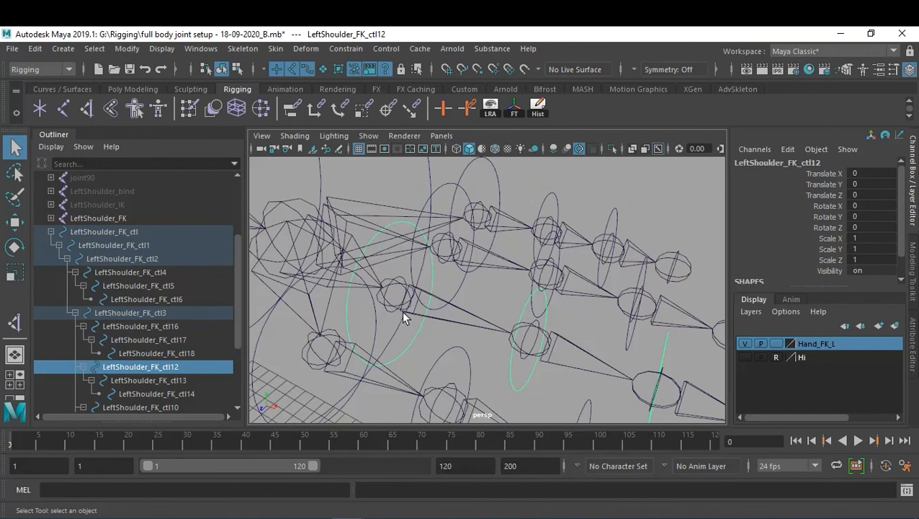
key("g")
Step: Orient-constrain the index finger's outermost FK joint to the control LeftShoulder_FK_ctl18
middle_click_drag(481, 369, 469, 347, "alt")
scroll(455, 294, "down", 2)
left_click(461, 347)
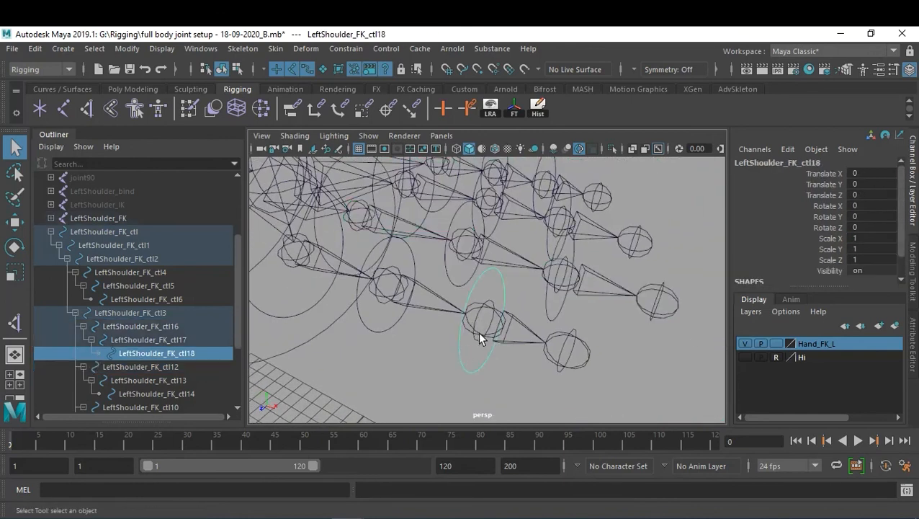
key("g")
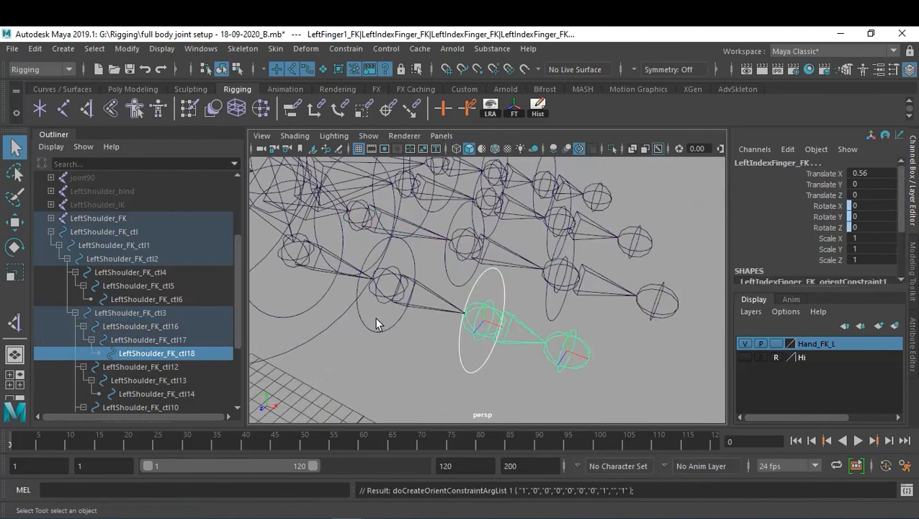
Step: Orient-constrain the index finger's middle and base FK joints to their controls LeftShoulder_FK_ctl17 and LeftShoulder_FK_ctl16
key("Up")
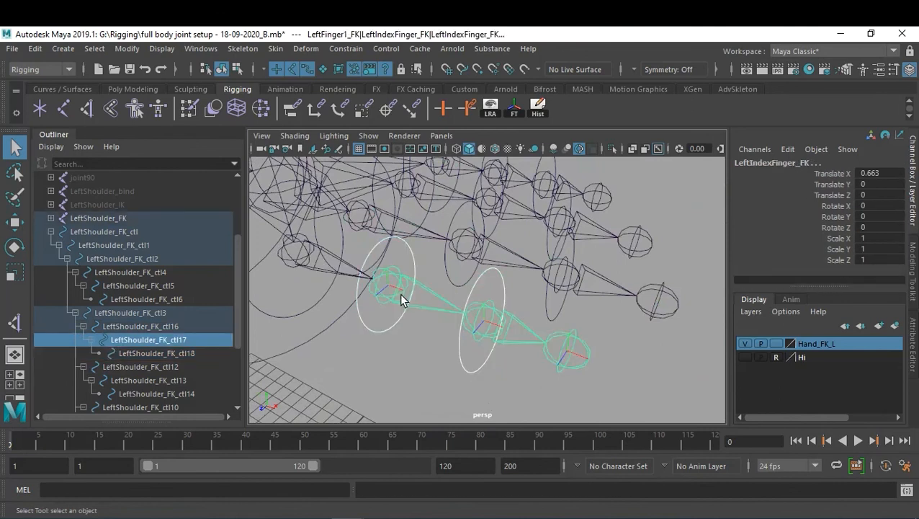
middle_click_drag(423, 314, 484, 336, "alt")
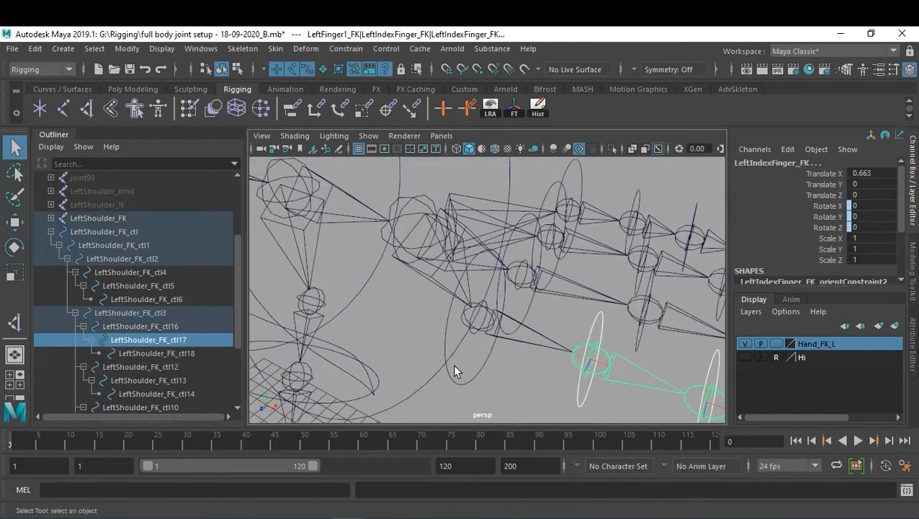
left_click(450, 368)
left_click(482, 336, "shift")
key("g")
Step: Orient-constrain the thumb's base FK joint to the control LeftShoulder_FK_ctl4
middle_click_drag(345, 303, 446, 326, "alt")
right_click_drag(446, 326, 402, 322, "alt")
left_click_drag(402, 322, 474, 328, "alt")
middle_click_drag(473, 327, 435, 339, "alt")
left_click_drag(435, 338, 484, 339, "alt")
middle_click_drag(484, 338, 425, 339, "alt")
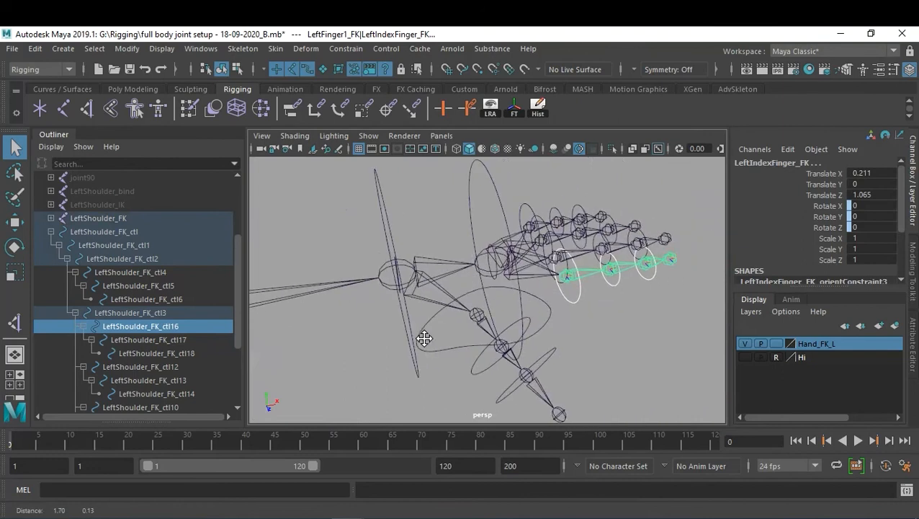
left_click(471, 340)
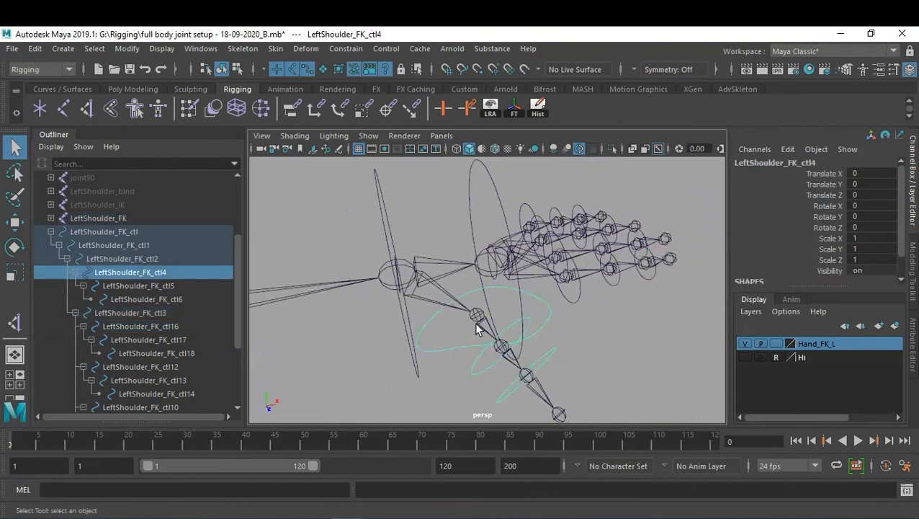
left_click(478, 320, "shift")
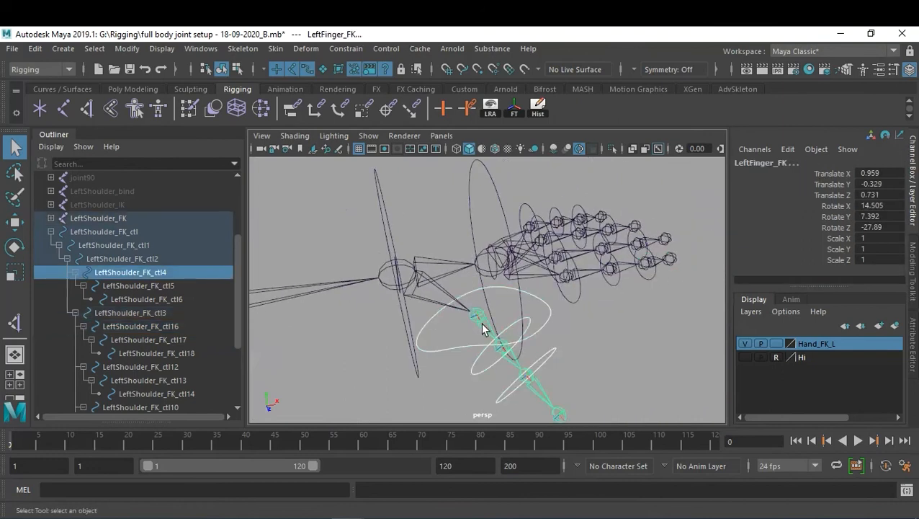
Step: Orient-constrain the thumb's middle and outermost FK joints to their controls LeftShoulder_FK_ctl5 and LeftShoulder_FK_ctl6
left_click(478, 370)
left_click(479, 370)
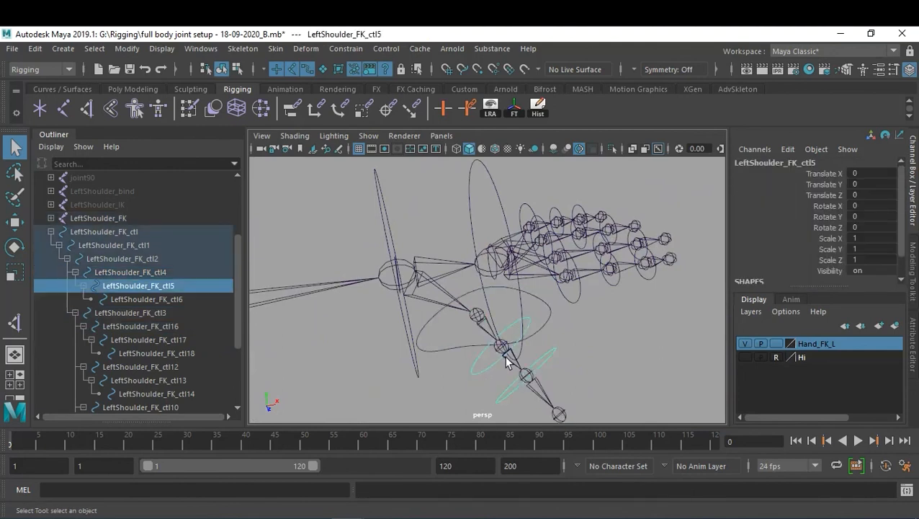
left_click(505, 356, "shift")
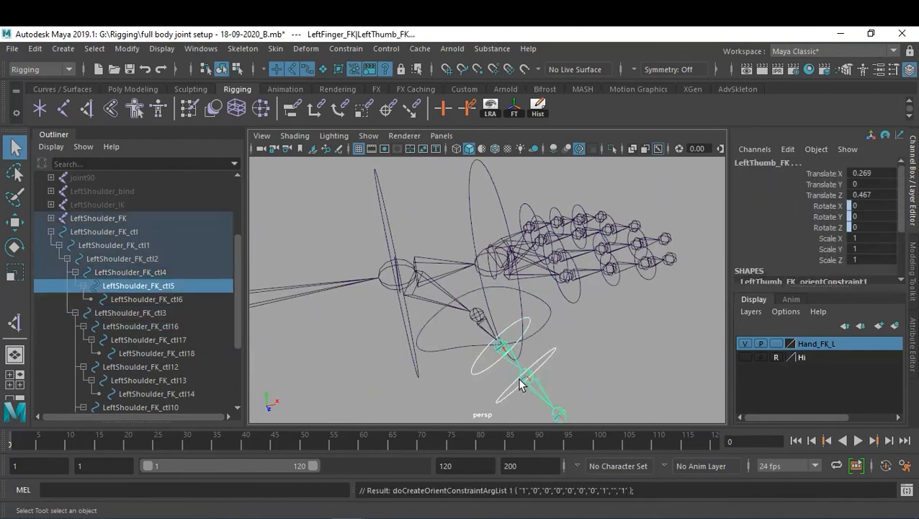
left_click(521, 379)
left_click(520, 378)
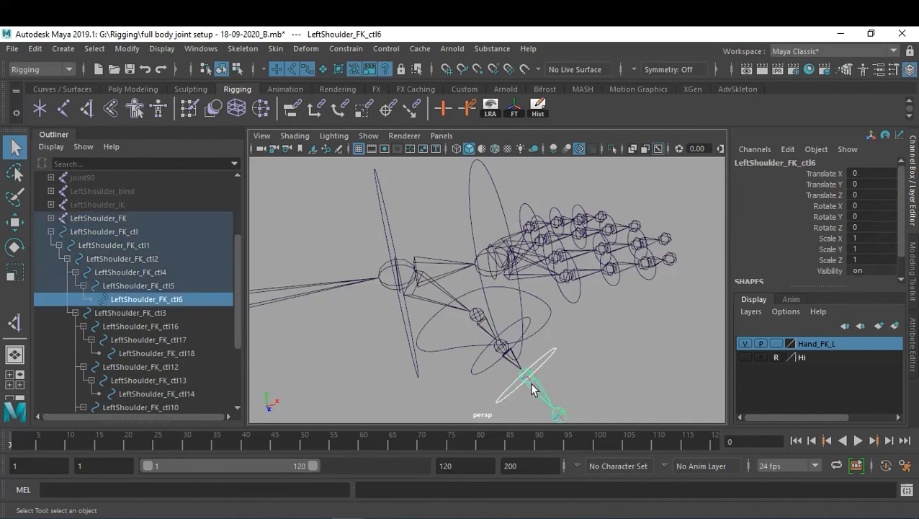
left_click(533, 382, "shift")
key("g")
Step: Orient-constrain the palm joint LeftFinger1_FK, where the four fingers branch off, to the control LeftShoulder_FK_ctl3
middle_click_drag(507, 311, 542, 338, "alt")
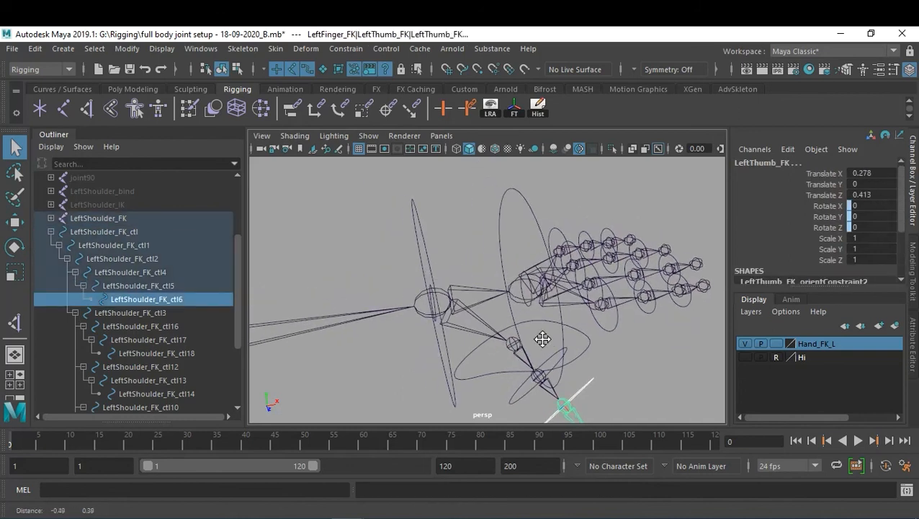
left_click(452, 358)
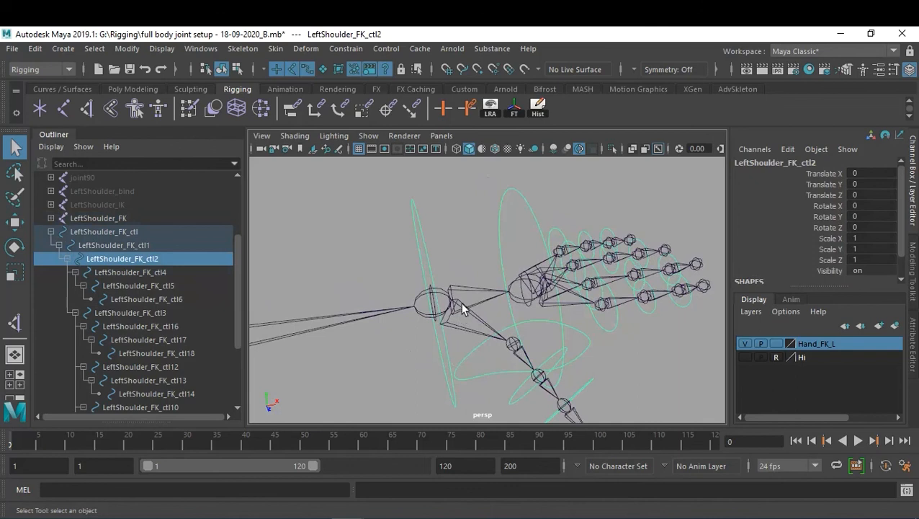
left_click(500, 269)
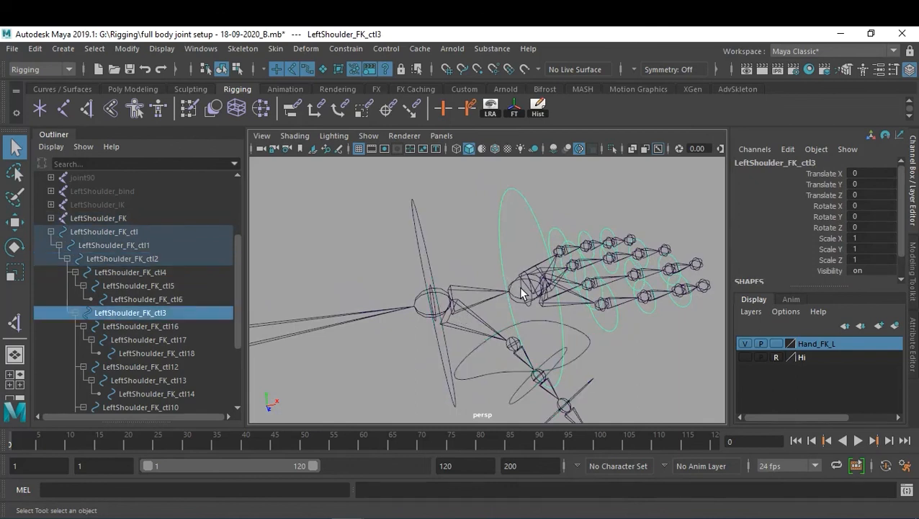
left_click(527, 301)
key("g")
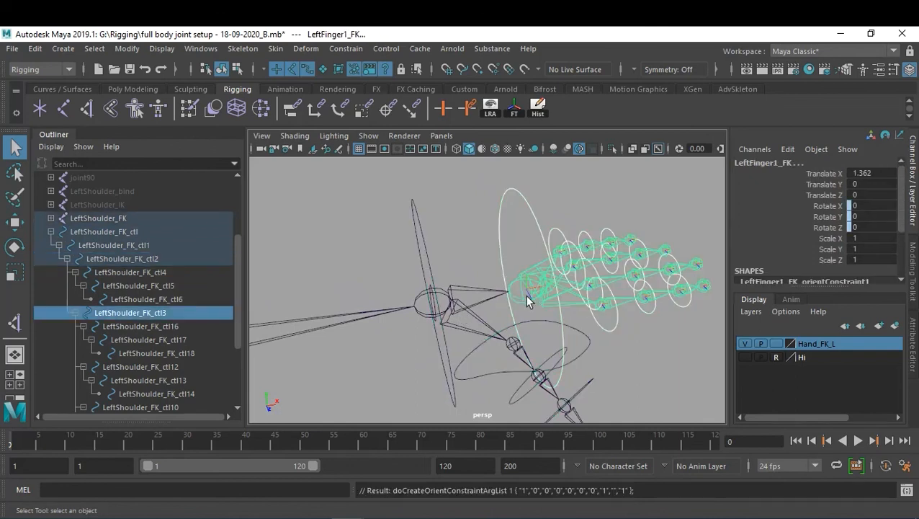
Step: Orient-constrain the wrist joint LeftHand_FK to the control LeftShoulder_FK_ctl2
left_click(515, 351)
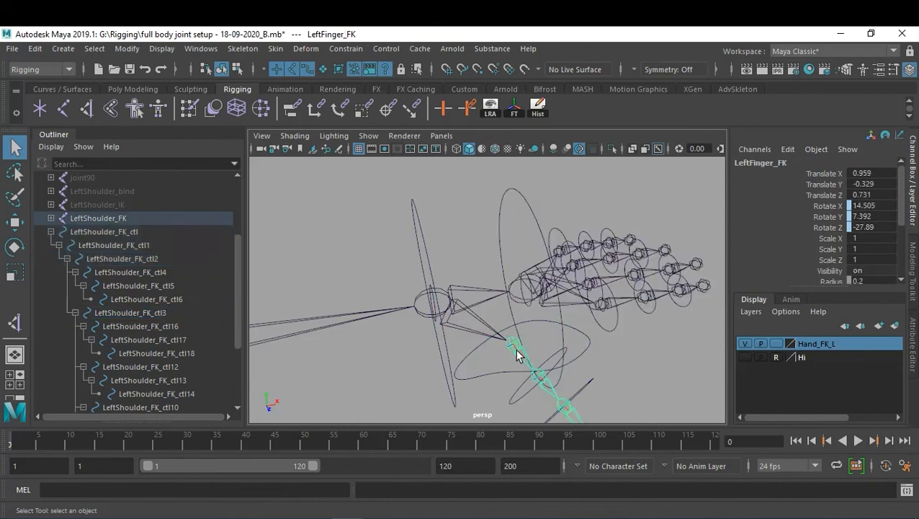
left_click(441, 333)
left_click(446, 311, "shift")
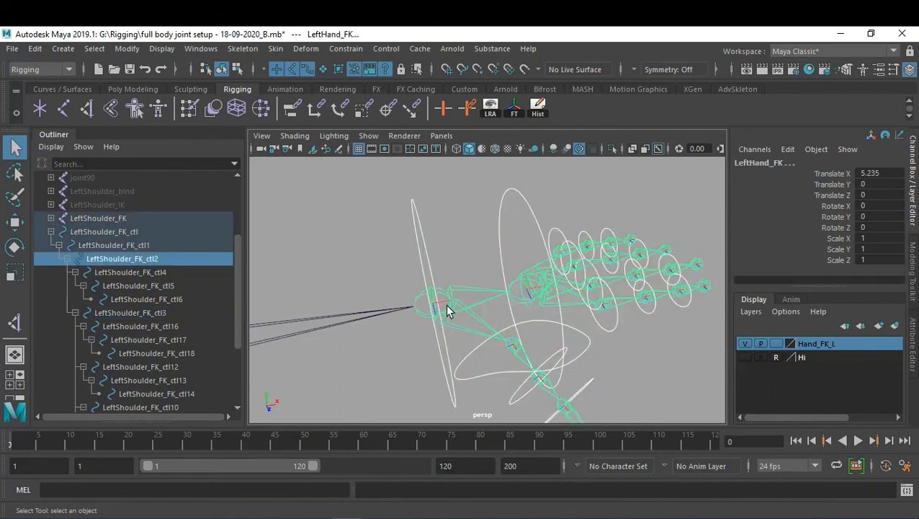
key("g")
Step: Orient-constrain the elbow joint LeftElbow_FK to the control LeftShoulder_FK_ctl1
middle_click_drag(403, 310, 496, 292, "alt")
right_click_drag(496, 292, 476, 292, "alt")
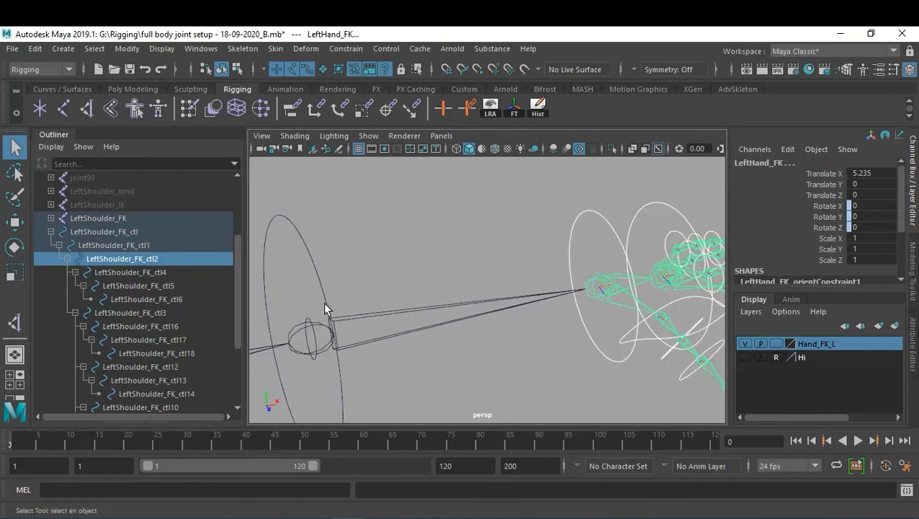
left_click(324, 304)
left_click(311, 350)
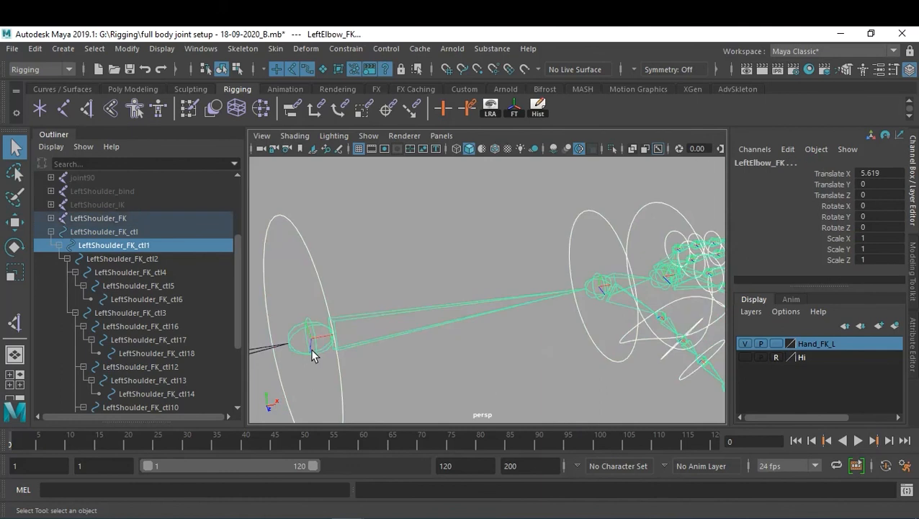
key("g")
Step: Orient-constrain the shoulder joint LeftShoulder_FK to the control LeftShoulder_FK_ctl and clear the selection
middle_click_drag(370, 352, 465, 332, "alt")
right_click_drag(466, 332, 385, 321, "alt")
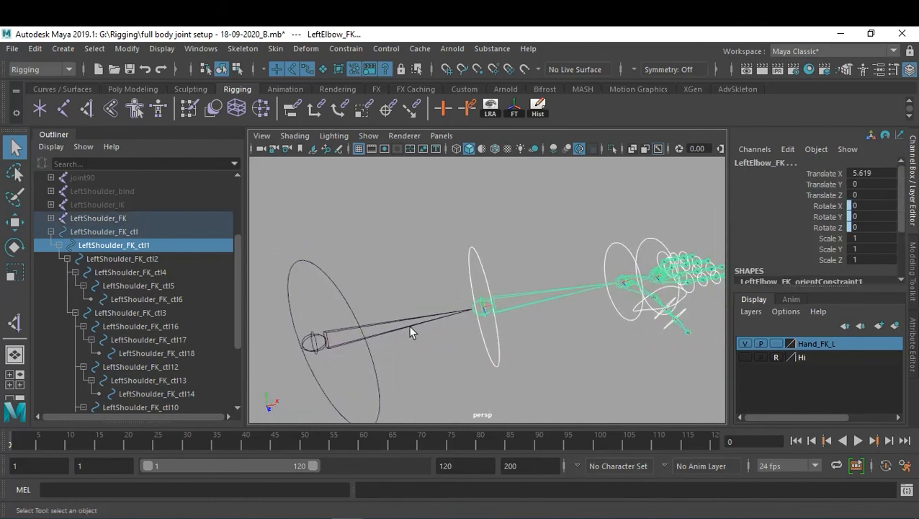
middle_click_drag(385, 321, 400, 318, "alt")
left_click(372, 315)
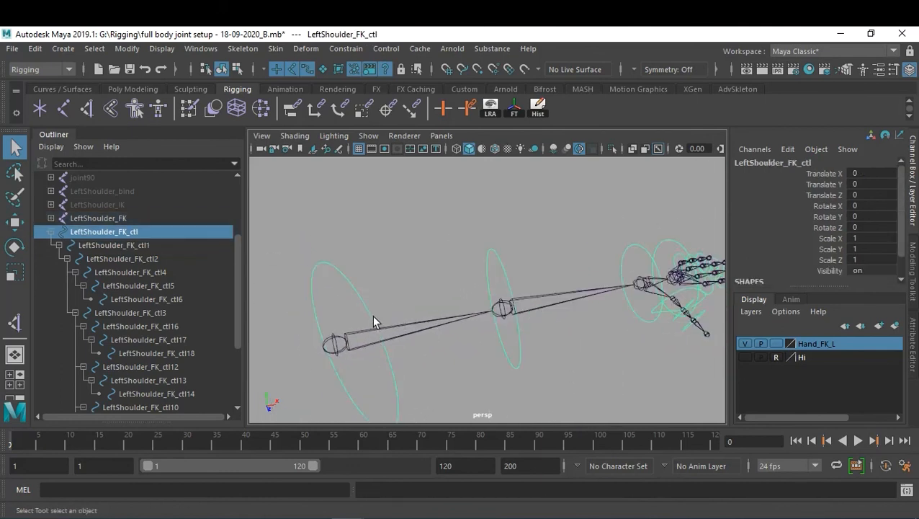
left_click(346, 344, "shift")
key("g")
left_click(454, 375)
Step: Test the elbow control LeftShoulder_FK_ctl1 by rotating it about -35 degrees in Y, and reset its Rotate Y to 0
right_click_drag(454, 375, 367, 334, "alt")
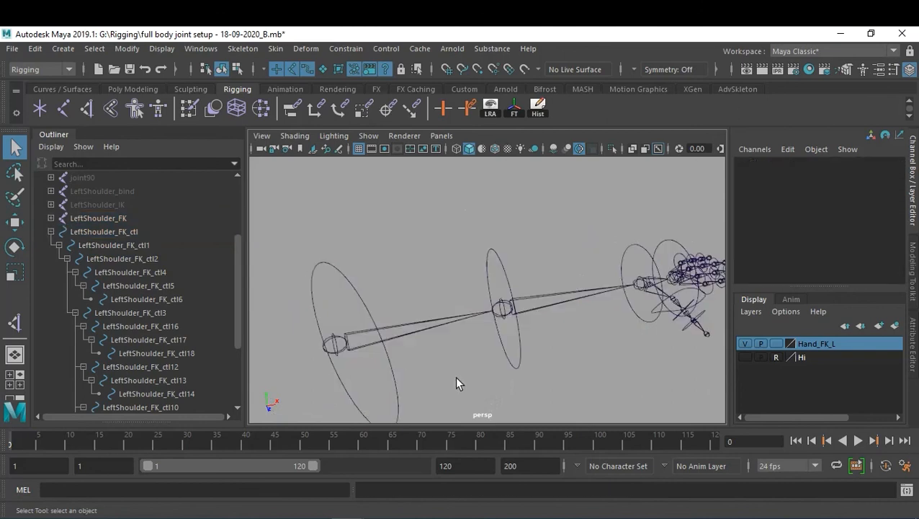
left_click_drag(368, 335, 378, 333, "alt")
right_click_drag(377, 334, 481, 357, "alt")
mouse_move(481, 357)
middle_mouse_down("alt")
mouse_move(459, 372)
mouse_move(482, 366)
middle_mouse_up("alt")
right_click_drag(482, 367, 470, 328, "alt")
left_click_drag(472, 333, 450, 353, "alt")
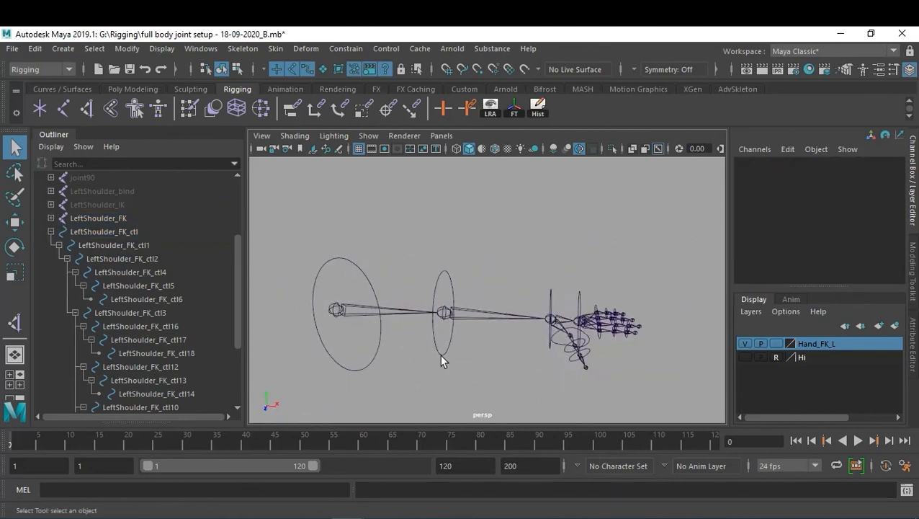
left_click(439, 353)
key("e")
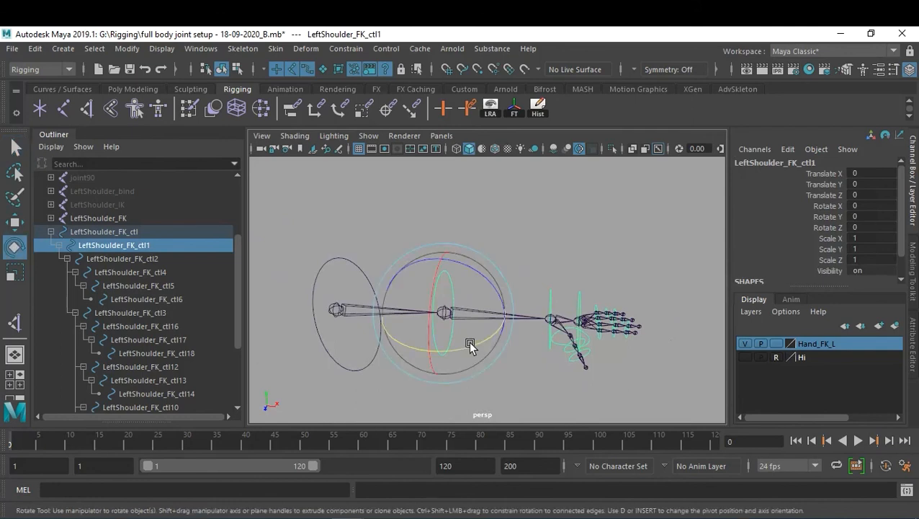
left_click_drag(476, 339, 437, 361)
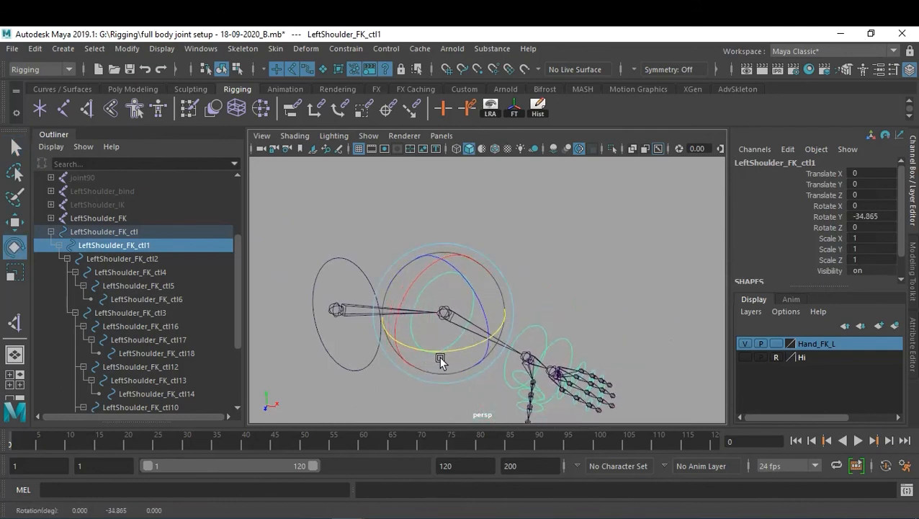
left_click(871, 217)
type("0")
key("Return")
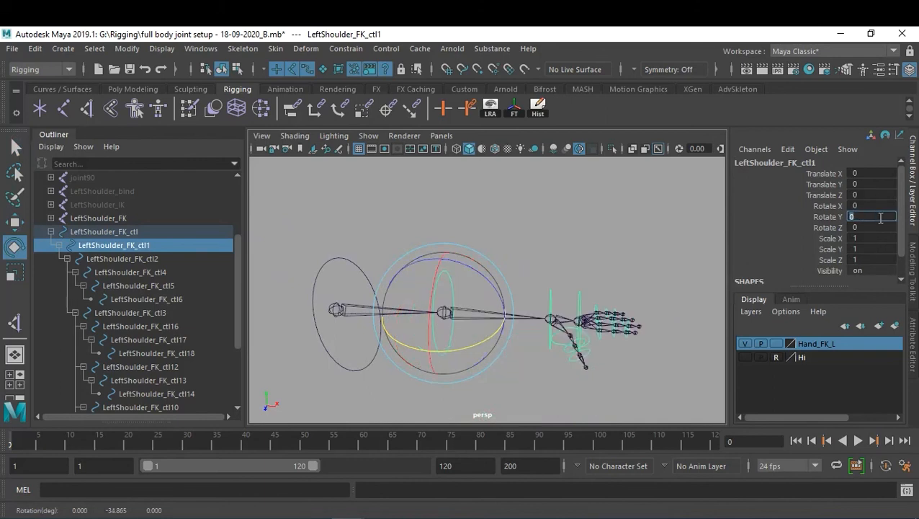
Step: Test the shoulder control LeftShoulder_FK_ctl by rotating it about -7 degrees in Y, and undo the rotation
left_click(373, 300)
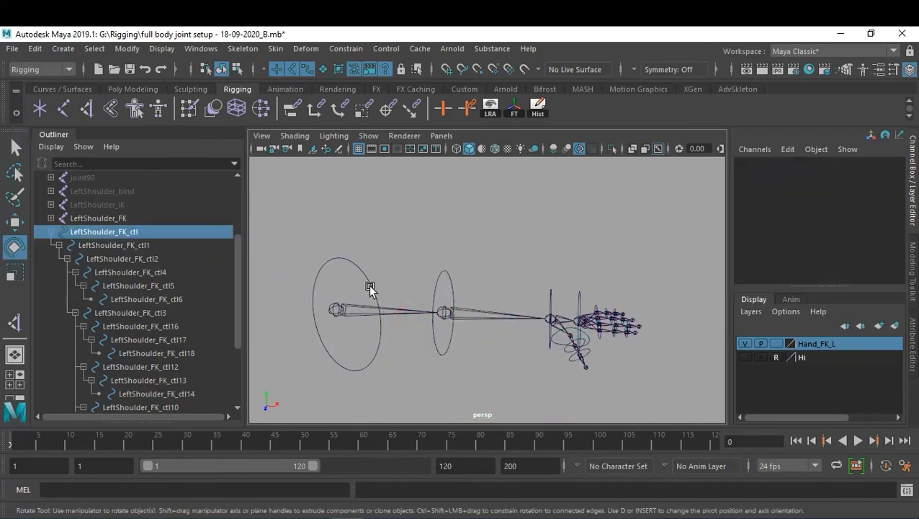
left_click(369, 287)
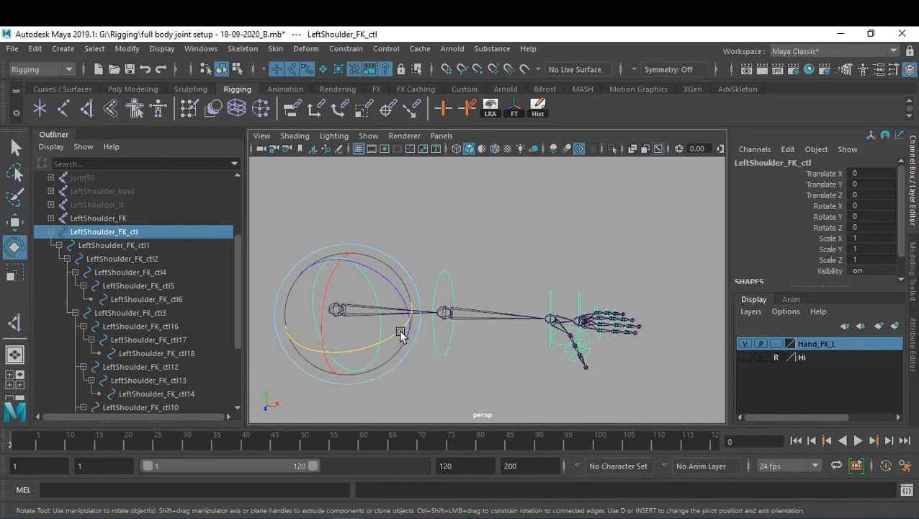
left_click_drag(401, 334, 388, 314)
key("ctrl+z")
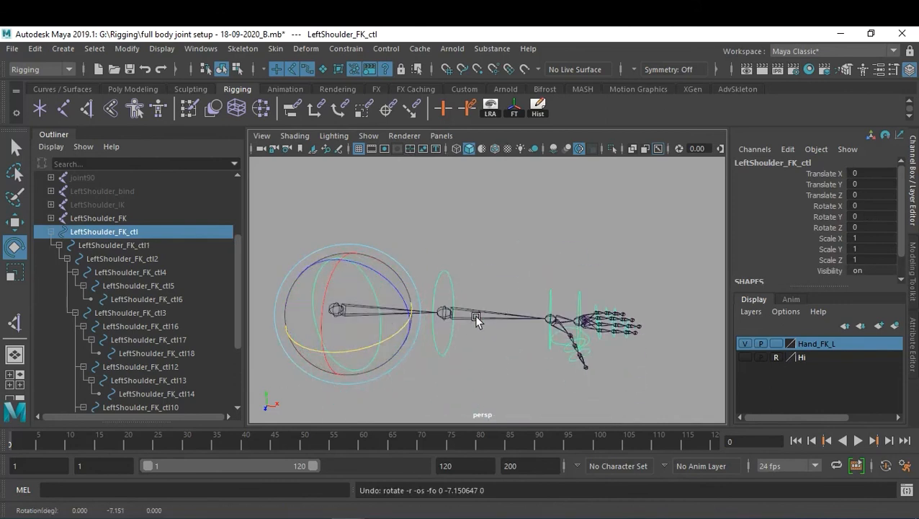
left_click(456, 282)
Step: Bend the little finger's tip by rotating its outermost control LeftShoulder_FK_ctl9 about -39 degrees in Z
right_click_drag(580, 323, 634, 339, "alt")
middle_click_drag(633, 339, 517, 327, "alt")
right_click_drag(516, 327, 589, 346, "alt")
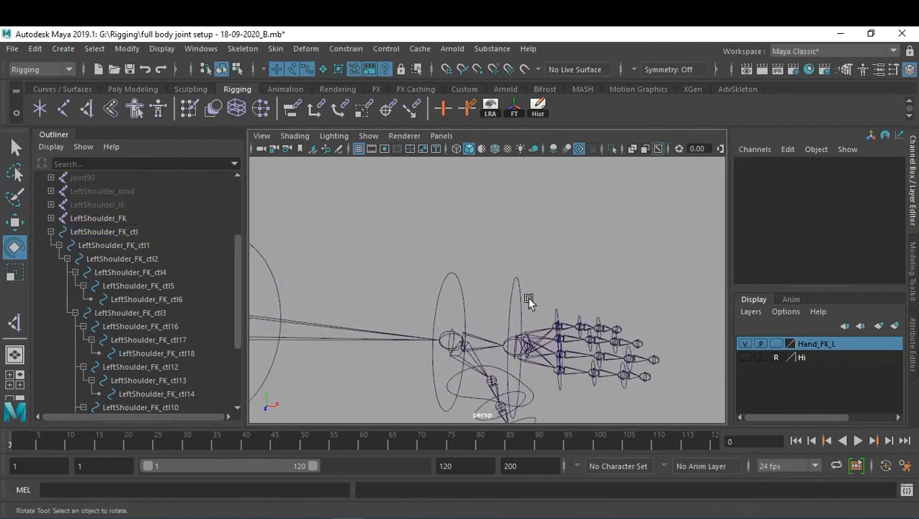
left_click(560, 314)
left_click_drag(547, 274, 580, 279)
left_click_drag(647, 279, 378, 364, "alt")
left_click(369, 364)
left_click_drag(352, 336, 306, 353)
left_click_drag(508, 357, 547, 296, "alt")
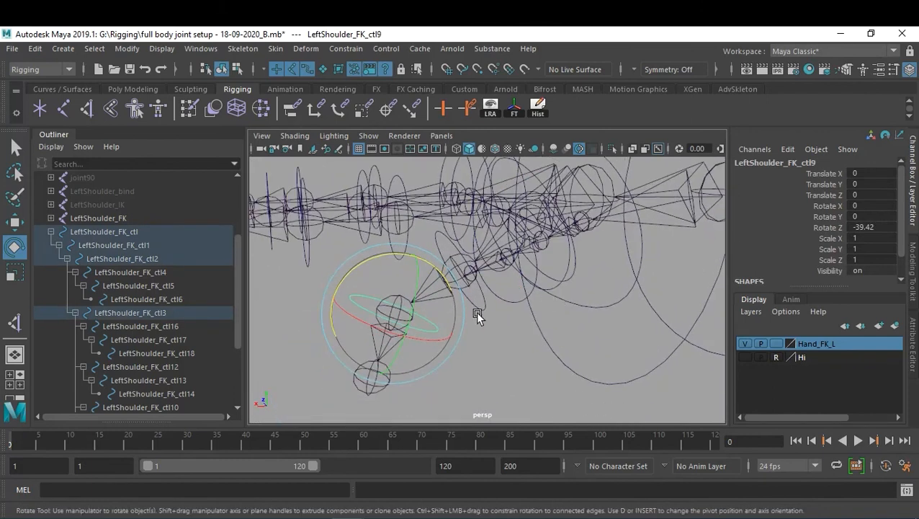
left_click(497, 380)
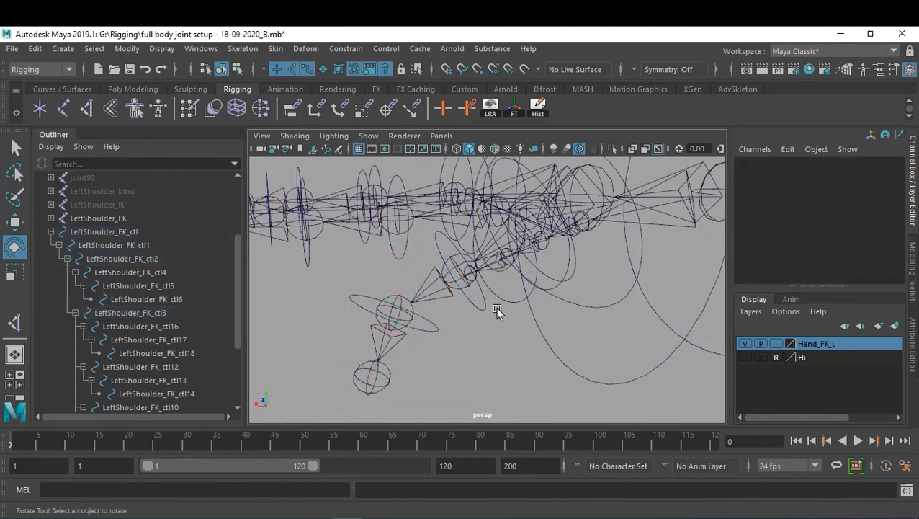
Step: Try rotating the next control along the little finger, and undo the rotation
left_click(502, 299)
left_click_drag(518, 313, 450, 259)
key("ctrl+z")
left_click(484, 355)
Step: Curl the whole little finger by rotating its base control LeftShoulder_FK_ctl7 about -62 degrees in Z
left_click_drag(486, 361, 468, 352, "alt")
mouse_move(541, 280)
left_mouse_down("alt")
mouse_move(498, 308)
mouse_move(544, 287)
left_mouse_up("alt")
left_click(545, 286)
left_click_drag(474, 214, 489, 268)
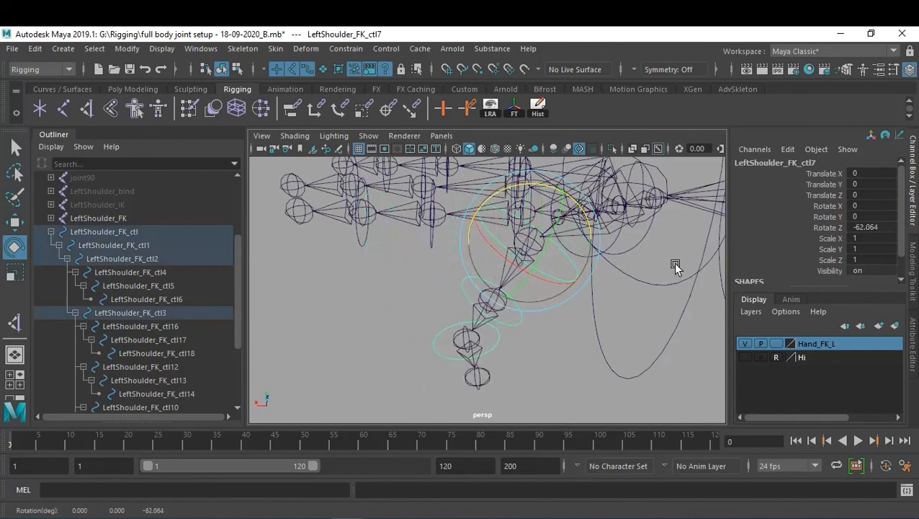
left_click(581, 358)
Step: Rotate the wrist control LeftShoulder_FK_ctl2 about 5.5 degrees in Z, and try and undo rotations in Y and X
left_click_drag(581, 358, 453, 364, "alt")
left_click(448, 275)
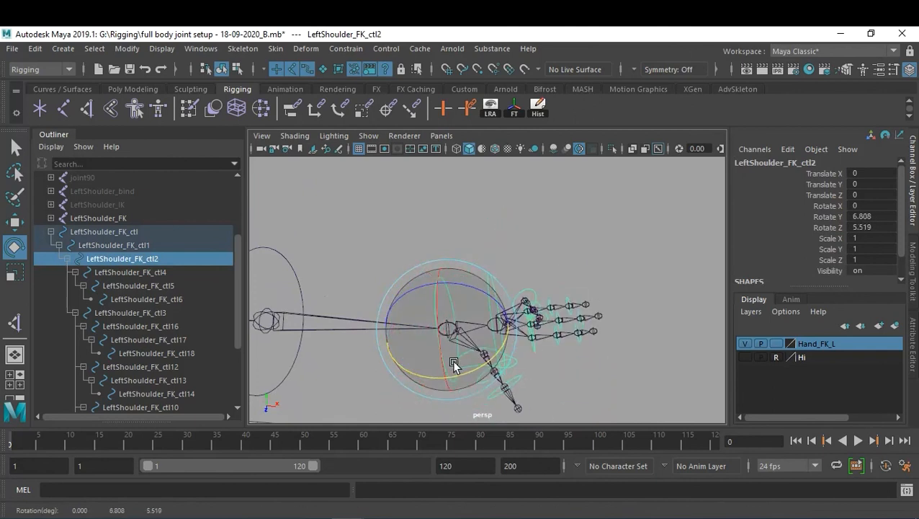
key("ctrl+z")
left_click_drag(430, 338, 453, 280)
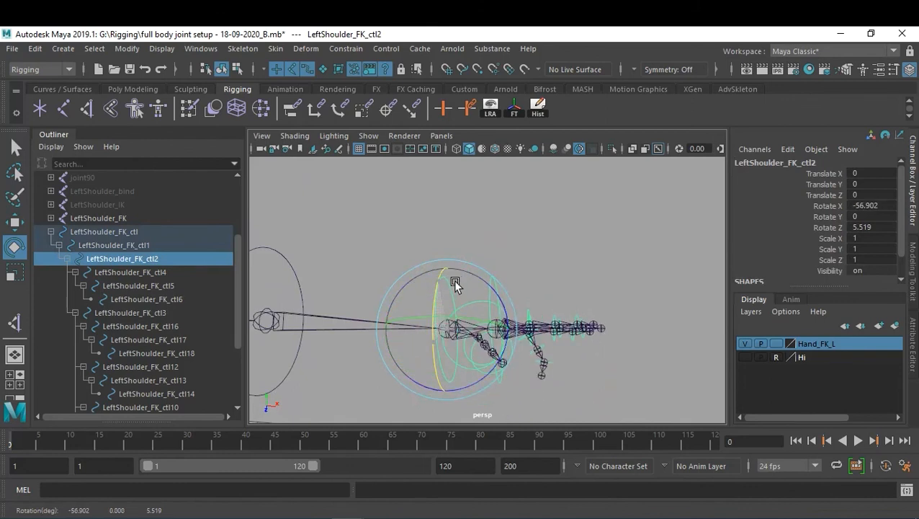
key("ctrl+z")
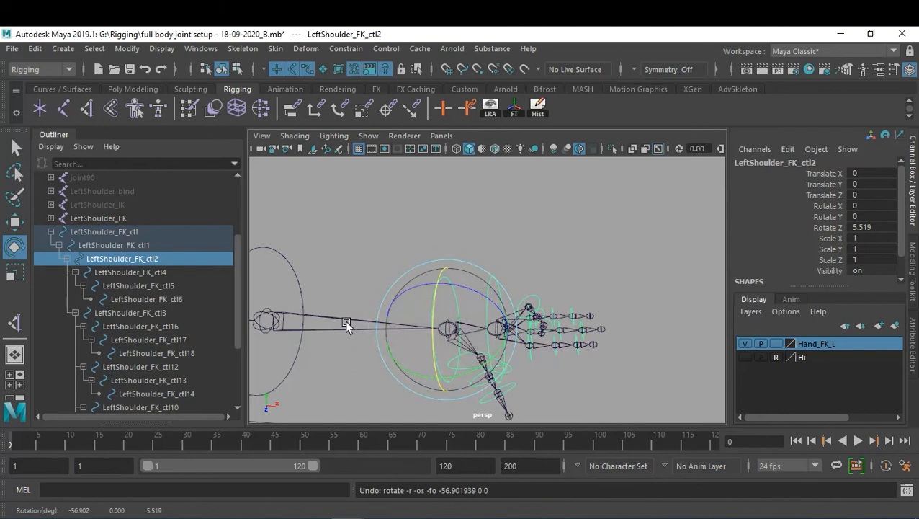
Step: Try rotating the wrist control LeftShoulder_FK_ctl2 about -27 degrees in X, undo the rotation, and clear the selection
left_click_drag(436, 320, 444, 300)
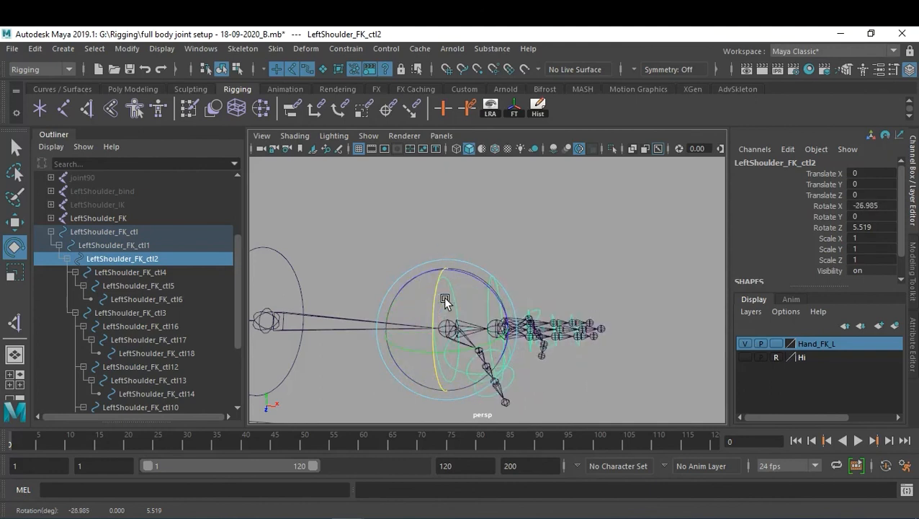
key("ctrl+z")
left_click(572, 252)
Step: Hide the Hand_FK_L display layer so that only the arm and hand control circles can be selected
left_click_drag(602, 308, 537, 316, "alt")
middle_click_drag(535, 314, 574, 311, "alt")
right_click_drag(574, 310, 645, 354, "alt")
left_click_drag(645, 354, 587, 279, "alt")
scroll(587, 279, "down", 3)
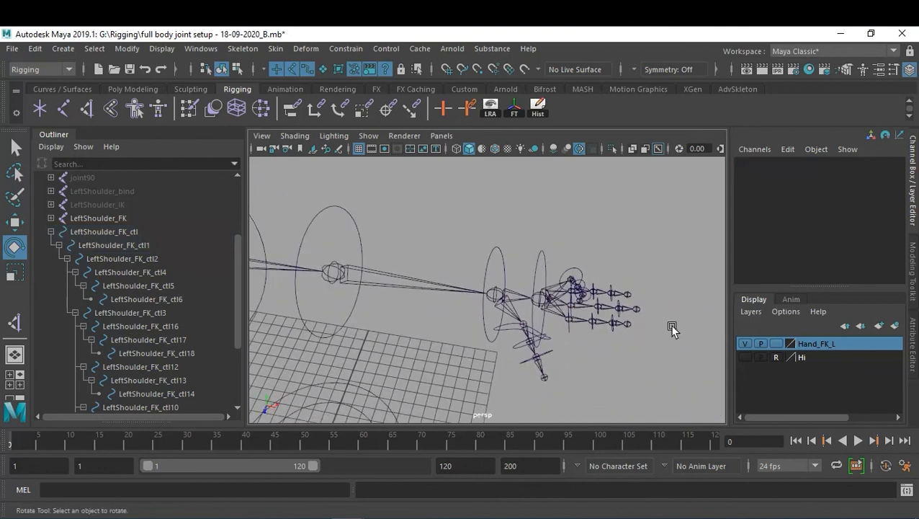
left_click(742, 341)
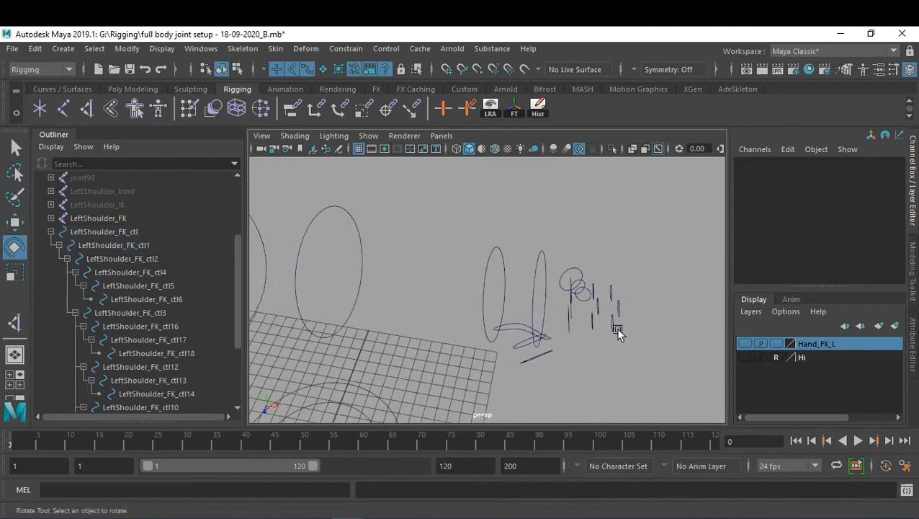
Step: Select all the left arm and hand FK control circles and reset their X, Y and Z rotations to 0
right_click_drag(615, 328, 470, 286, "alt")
middle_click_drag(470, 286, 510, 286, "alt")
right_click_drag(597, 283, 541, 280, "alt")
left_click_drag(542, 283, 567, 265, "alt")
left_click_drag(624, 234, 317, 353)
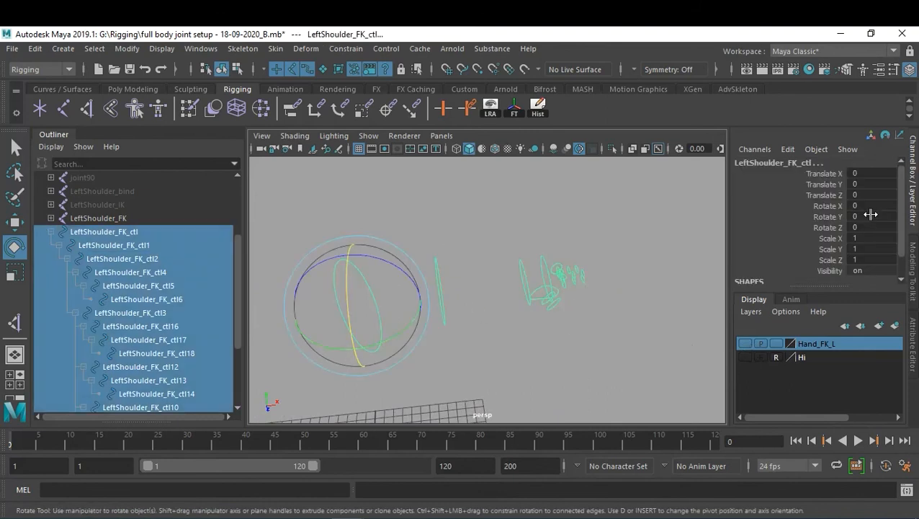
left_click_drag(867, 206, 873, 223)
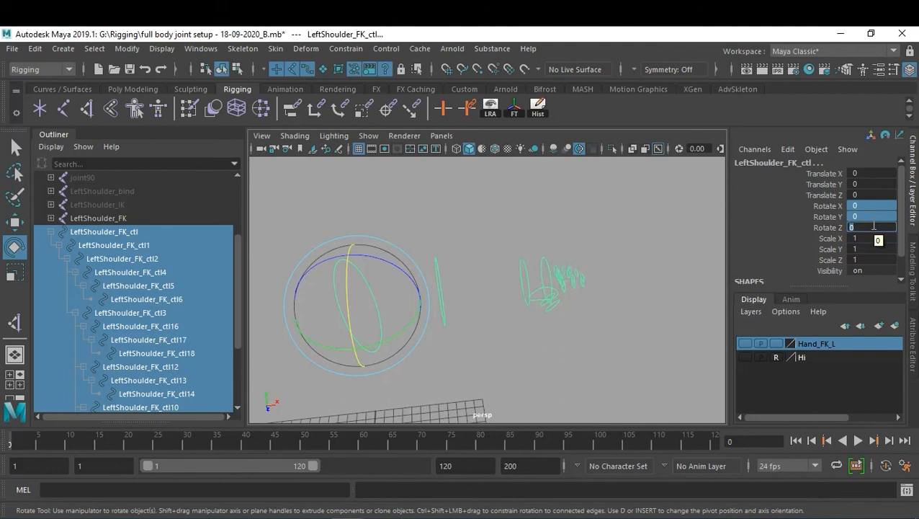
key("Return")
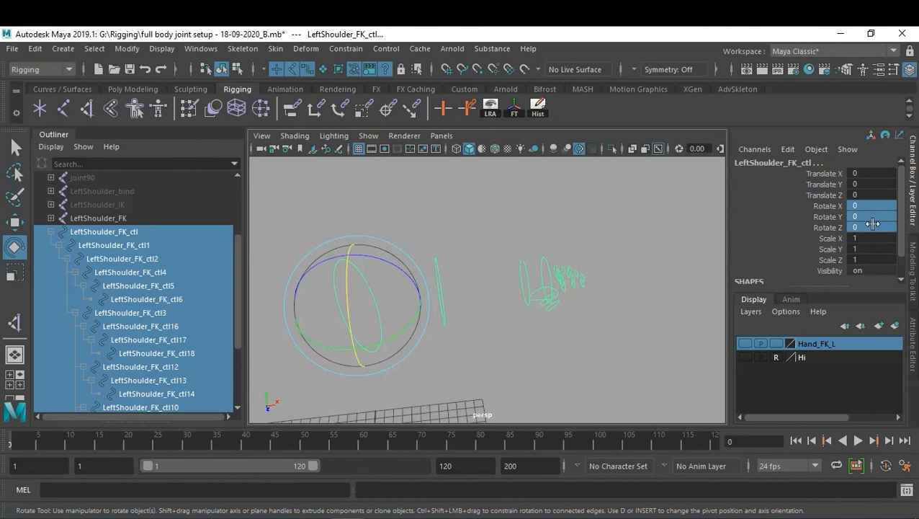
Step: Show the Hand_FK_L display layer again, clear the selection, and inspect the arm and hand in their reset pose
left_click(746, 345)
left_click(627, 335)
left_click_drag(534, 348, 608, 317, "alt")
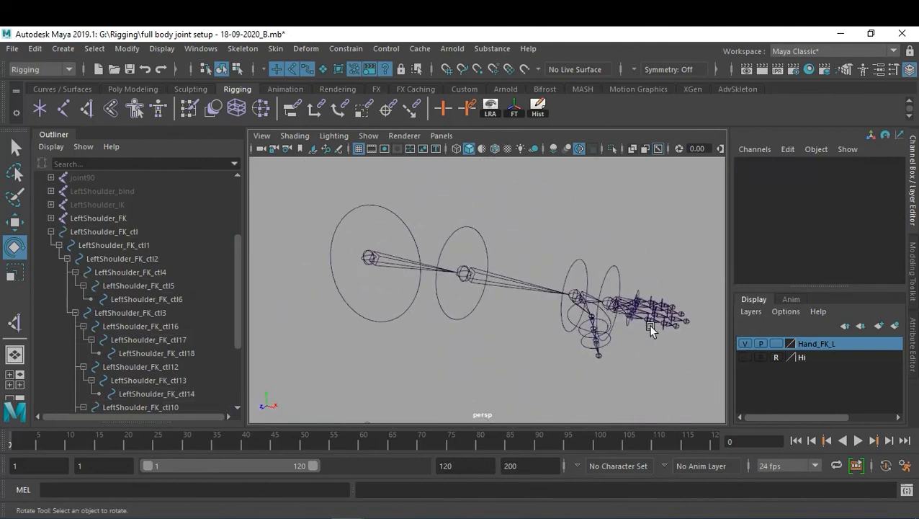
right_click_drag(654, 332, 620, 318, "alt")
left_click_drag(620, 319, 607, 287, "alt")
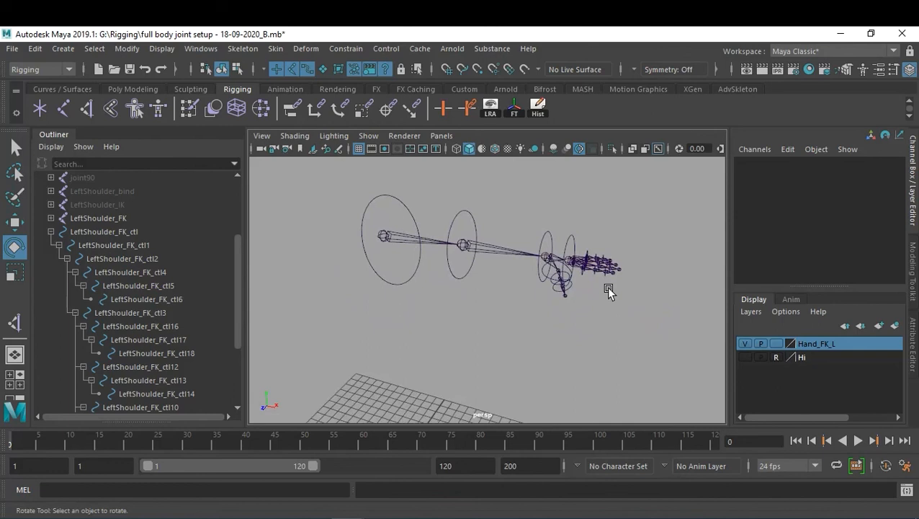
left_click(754, 517)
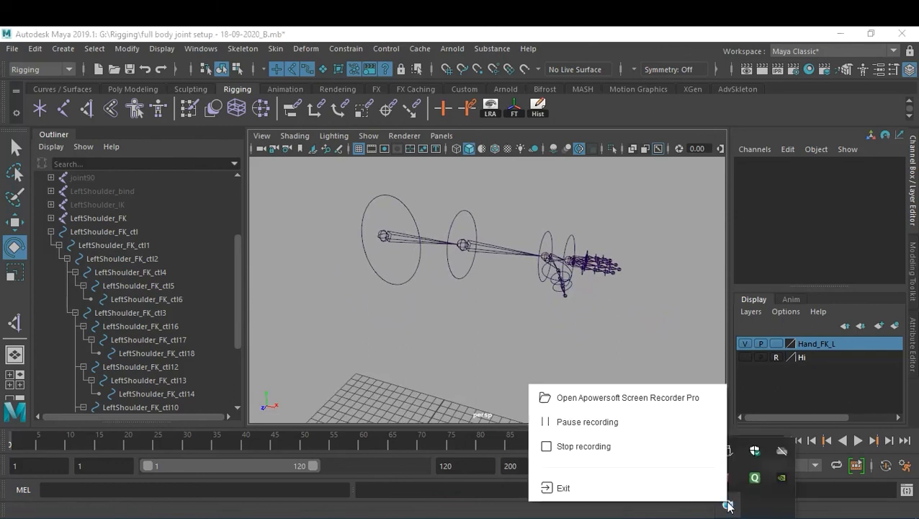